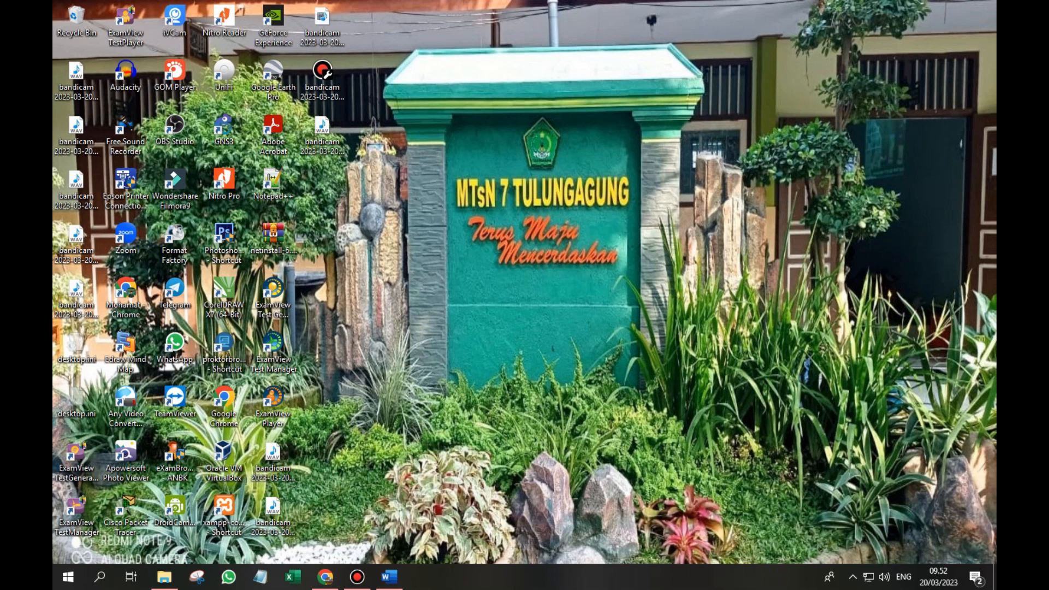
- Download template_soal_AM.xlsm from the "Arsip wa" chat in WhatsApp Web in Chrome
mouse_move(164, 577)
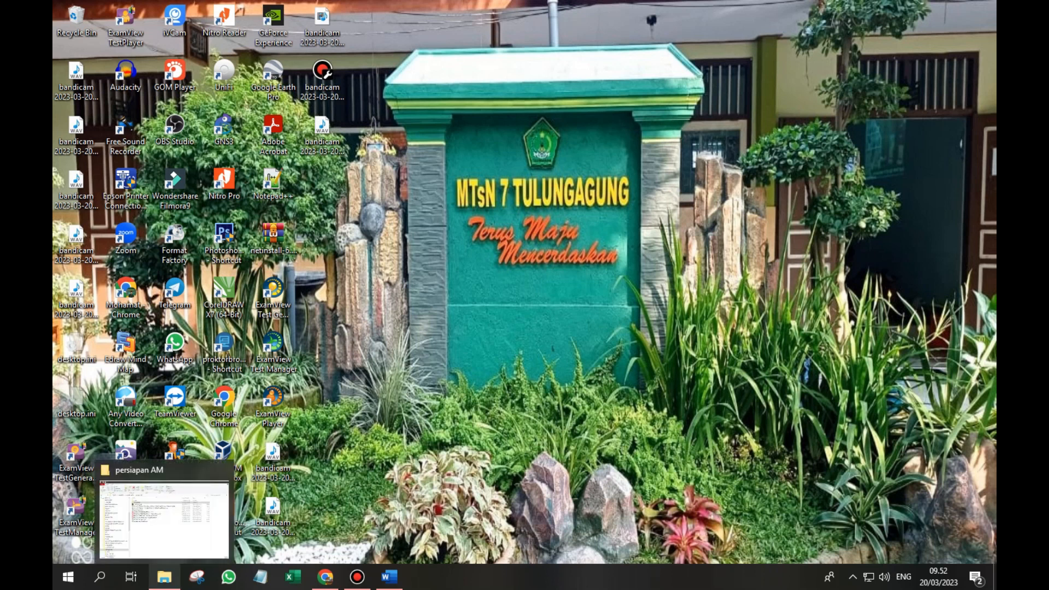
mouse_move(164, 519)
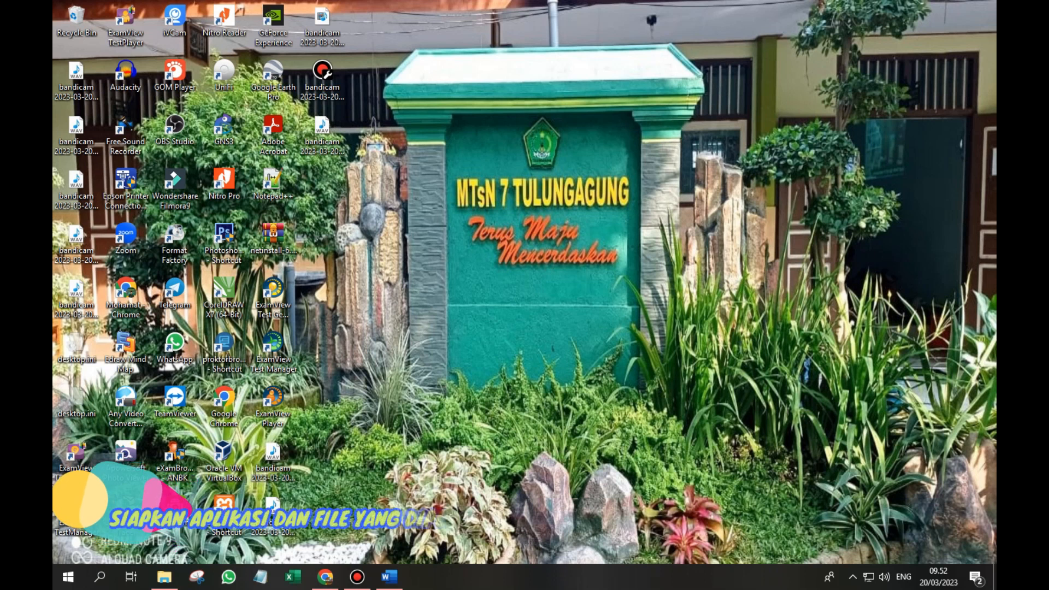
click(325, 577)
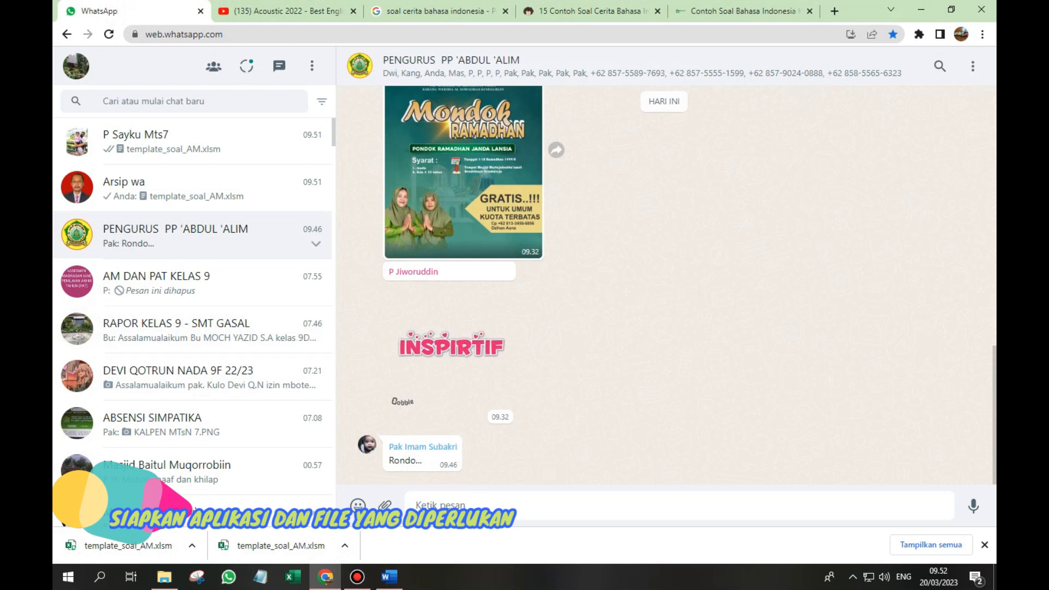
click(192, 188)
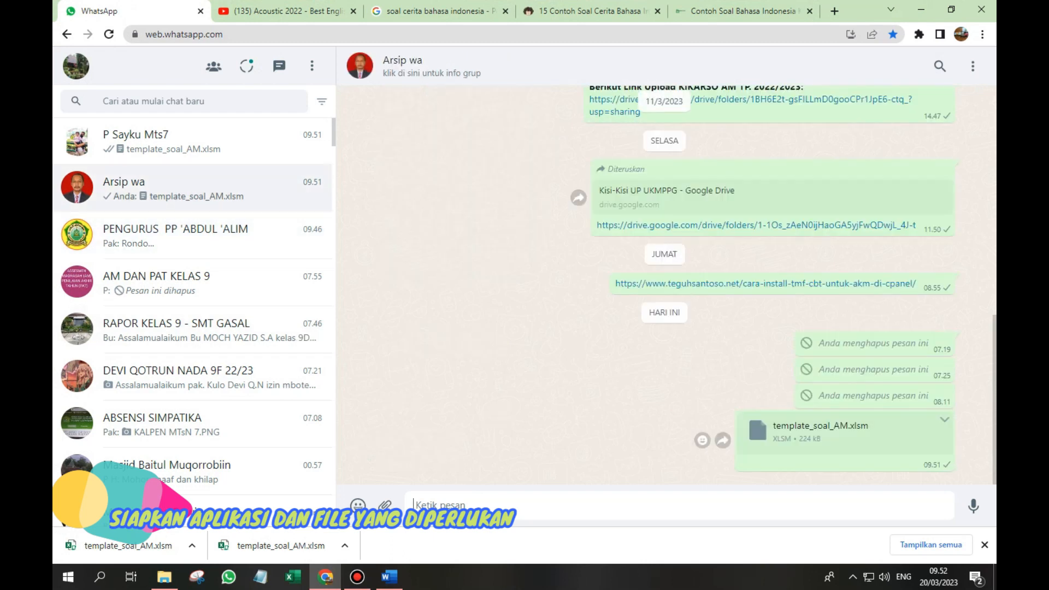
click(944, 420)
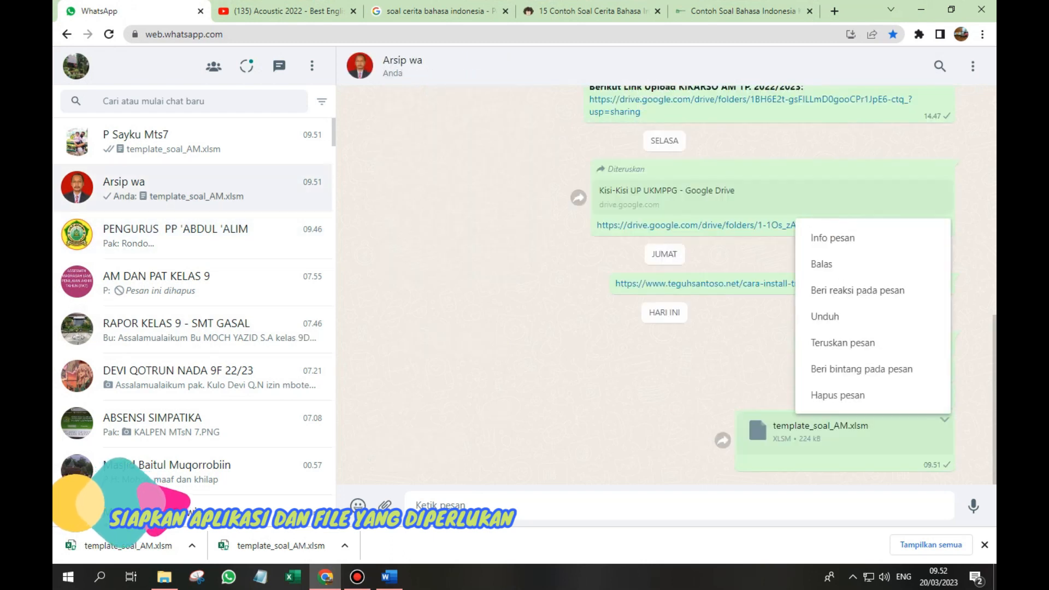
click(825, 316)
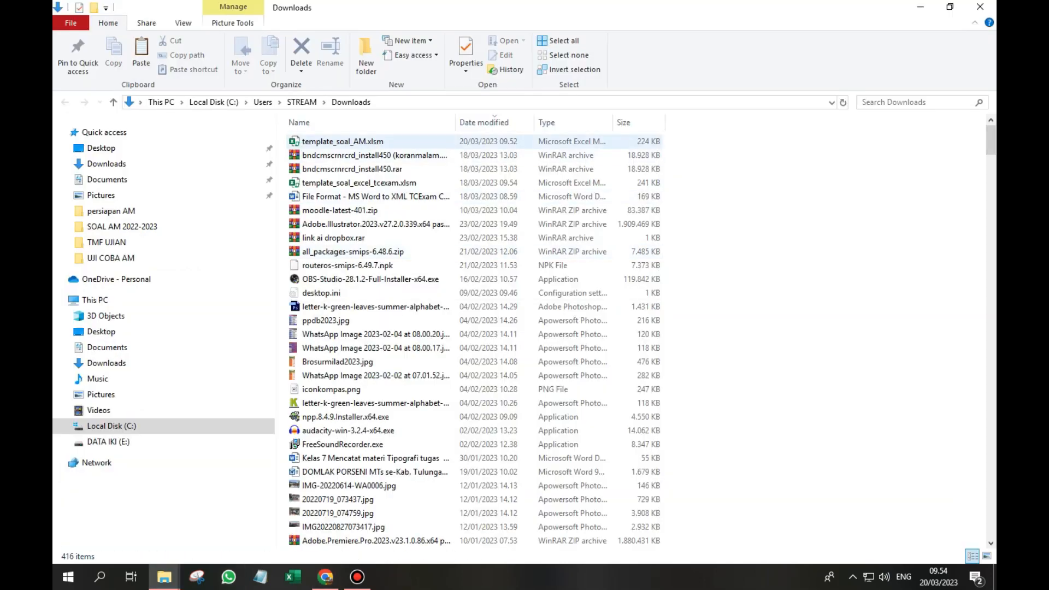
- Move template_soal_AM.xlsm from the Downloads folder into the UJI COBA AM folder inside persiapan AM
click(380, 142)
right_click(380, 141)
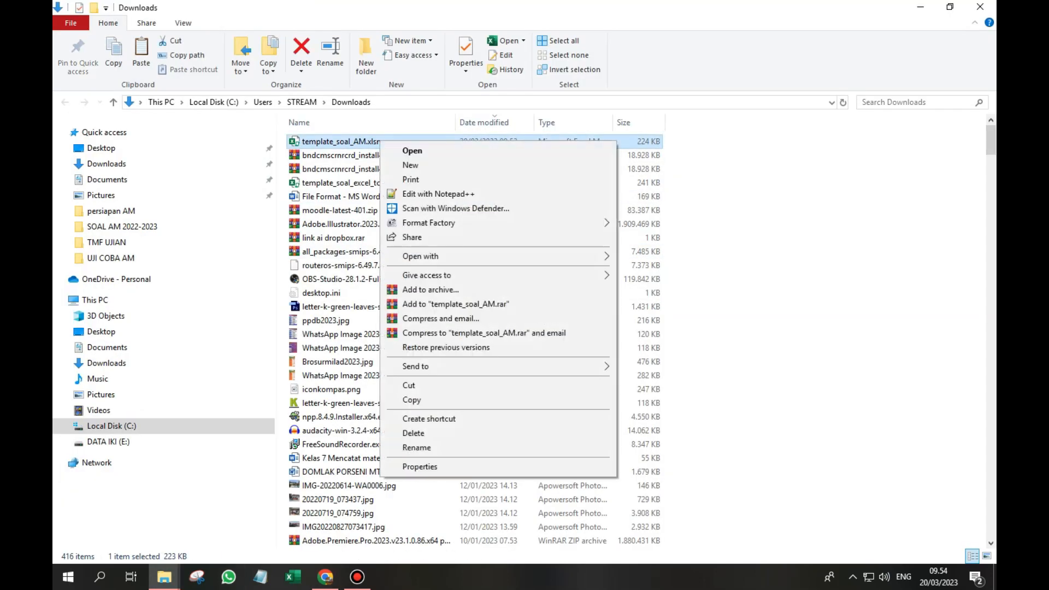
click(408, 385)
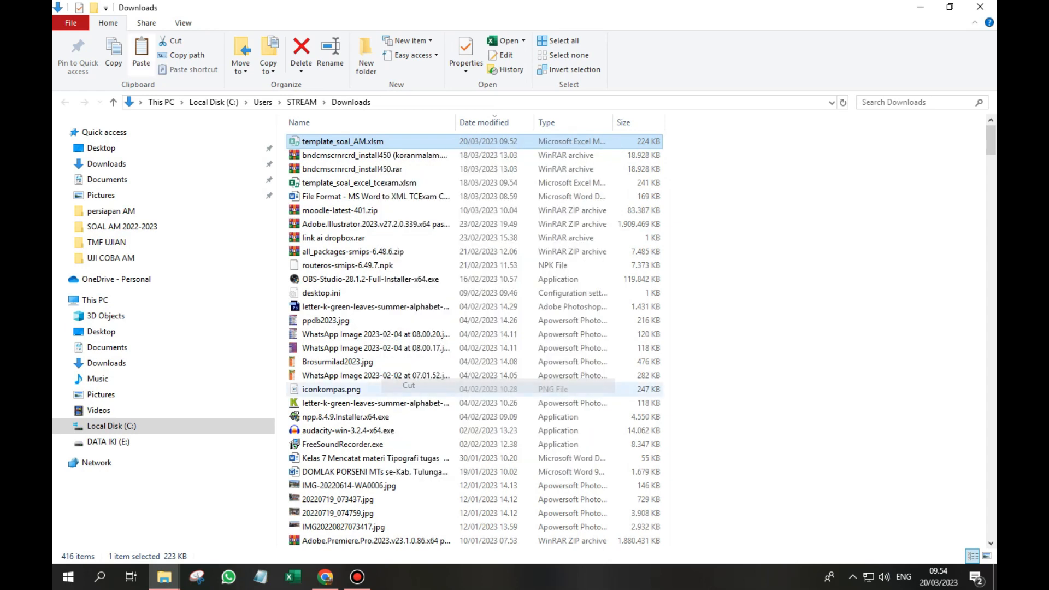
click(164, 576)
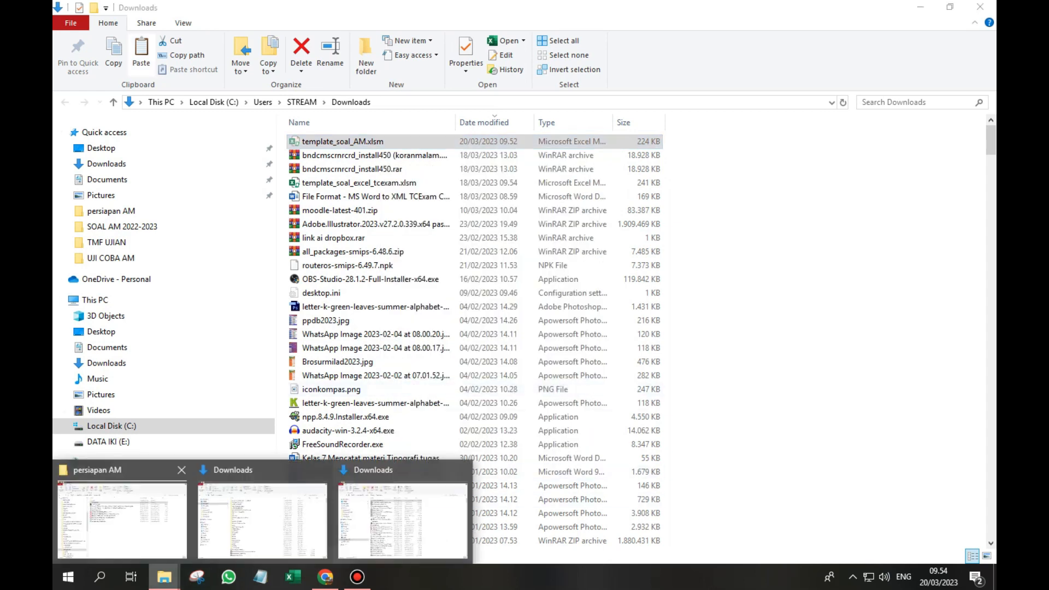
click(122, 519)
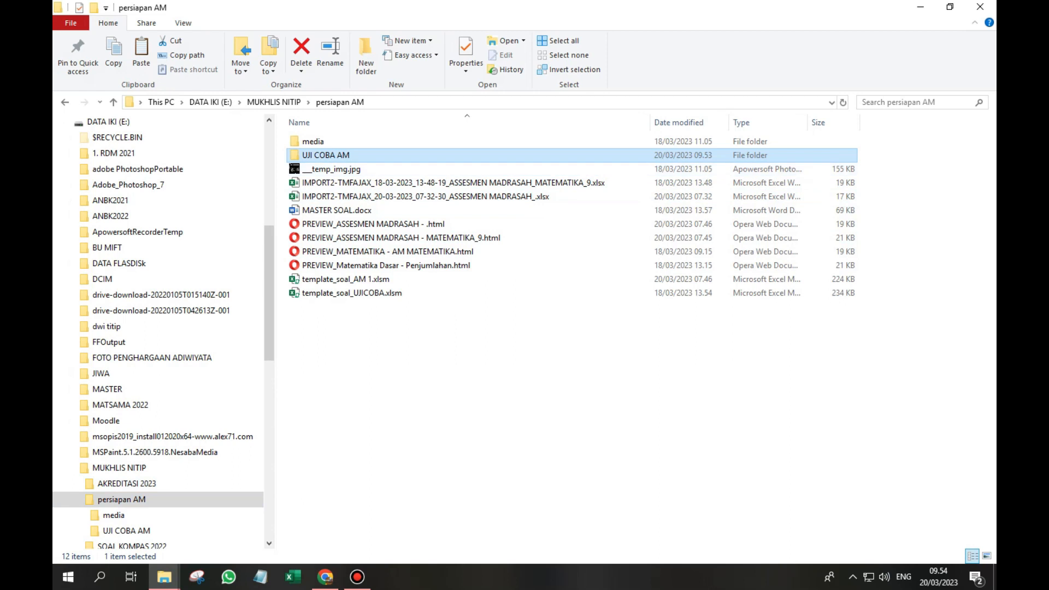
double_click(328, 155)
right_click(356, 198)
click(388, 288)
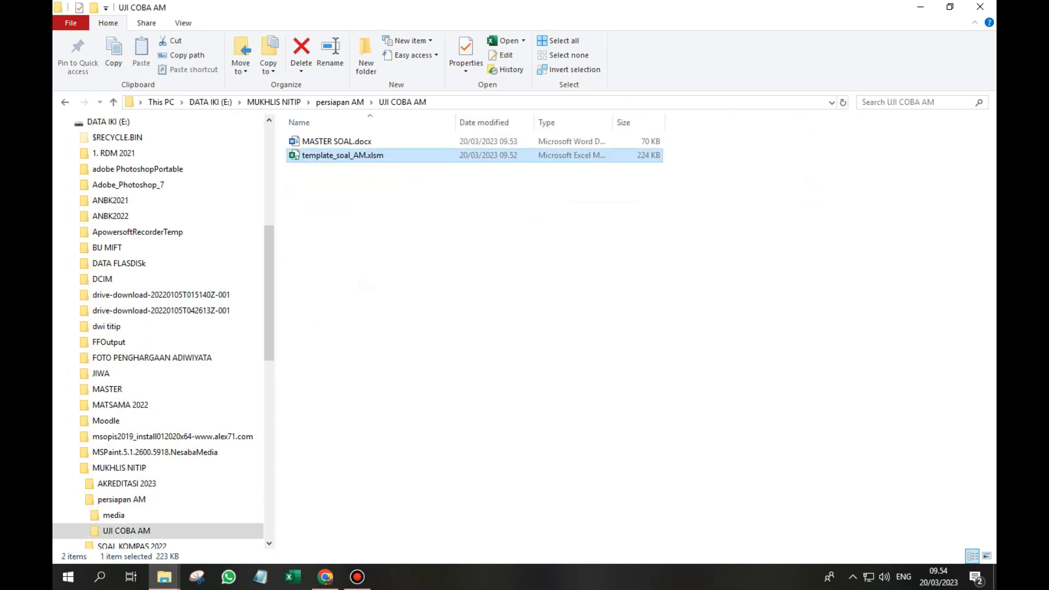
- Launch the Snipping Tool and minimize it so it stays ready for screenshots
click(100, 577)
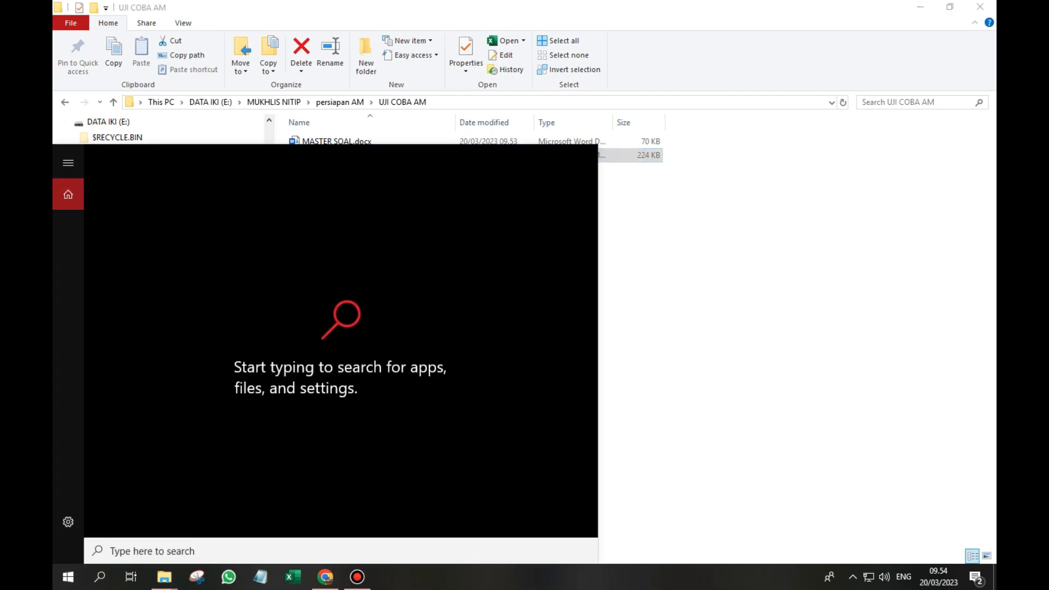
text(SNIP)
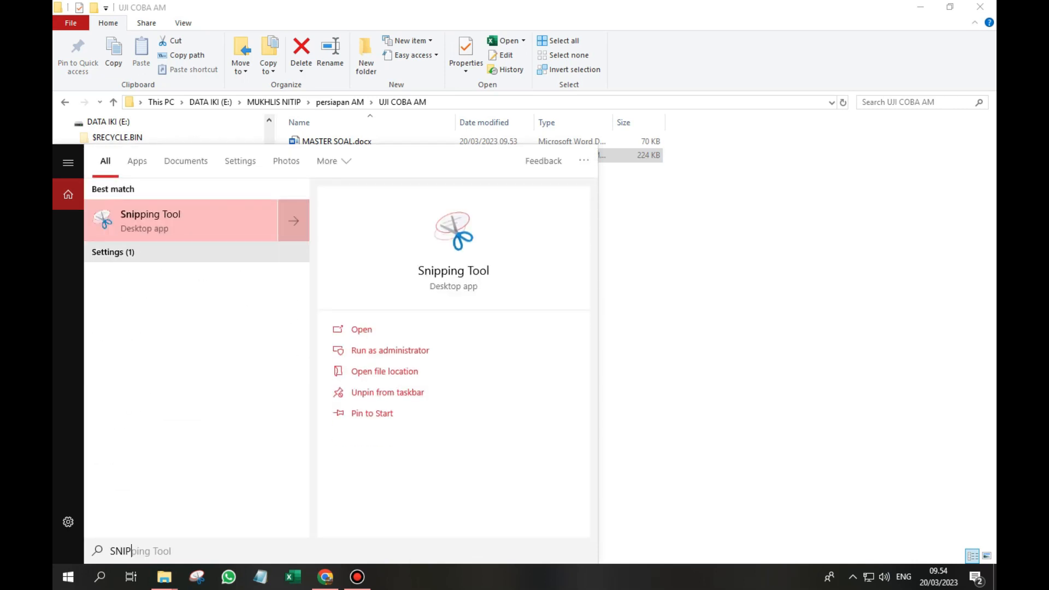
key(Return)
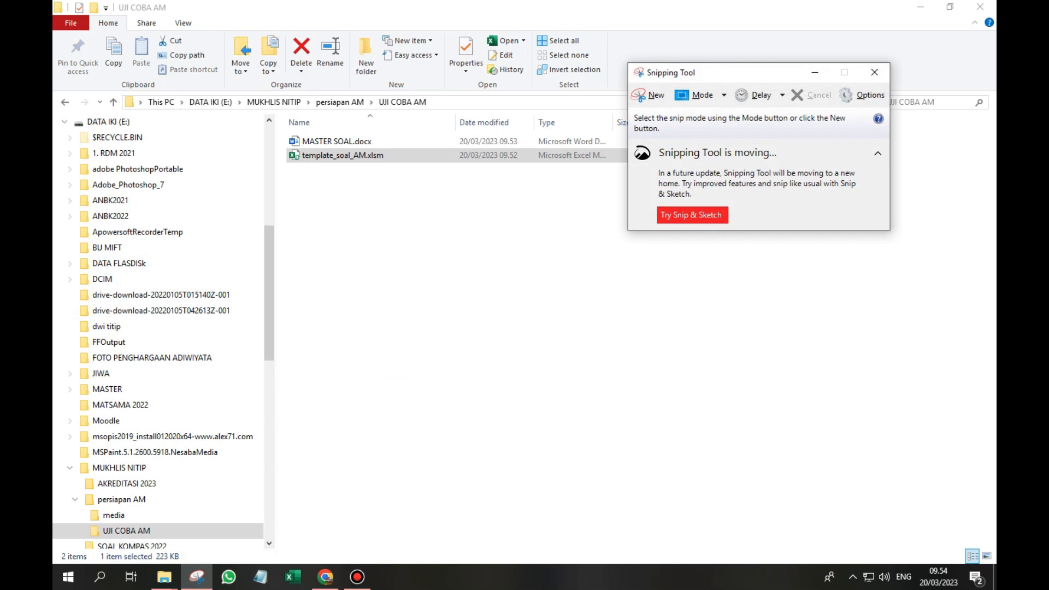
key(ctrl+n)
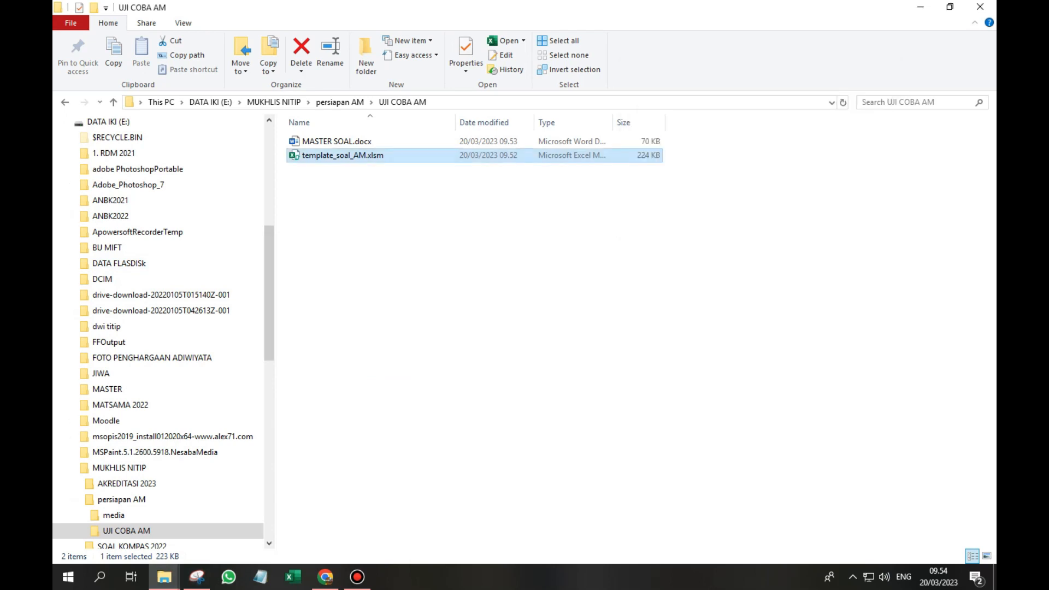
- Unblock template_soal_AM.xlsm in its file properties and apply the change
right_click(362, 159)
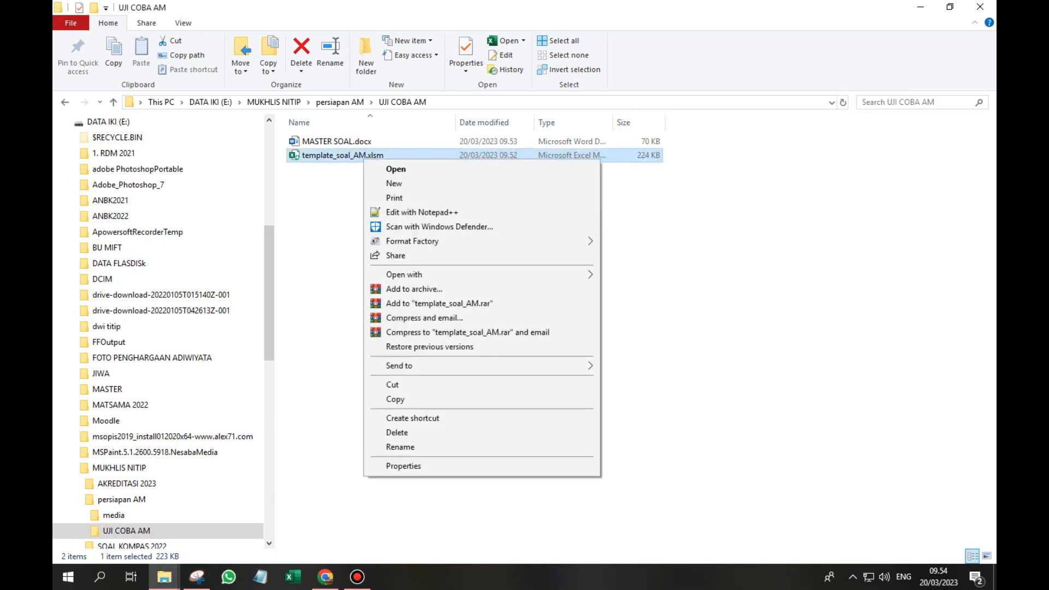
click(403, 466)
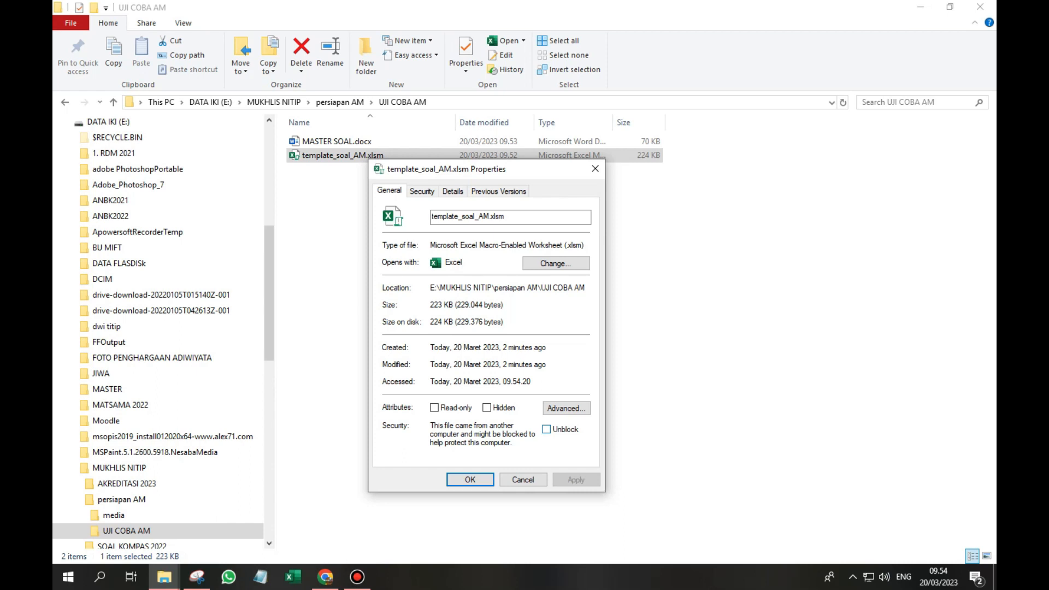
click(546, 430)
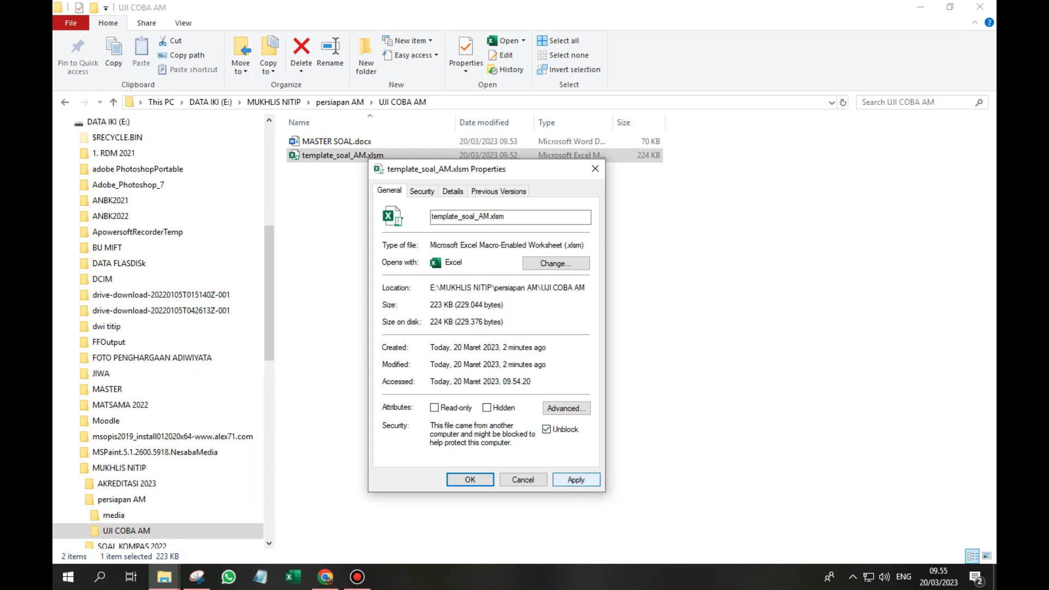
click(575, 480)
click(470, 479)
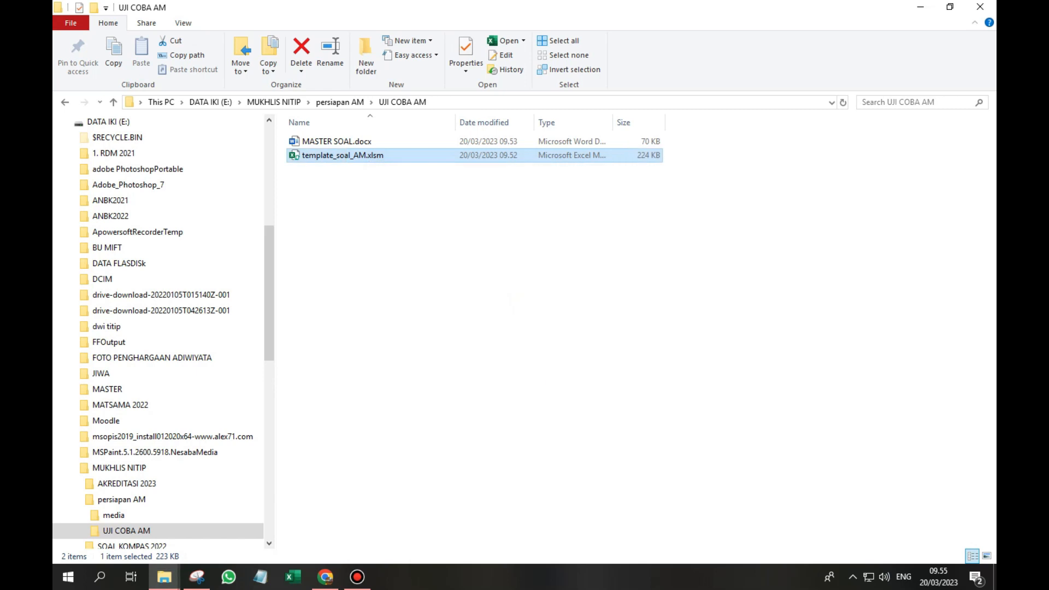
- Open template_soal_AM.xlsm in Excel and MASTER SOAL.docx in Word from the UJI COBA AM folder
double_click(343, 156)
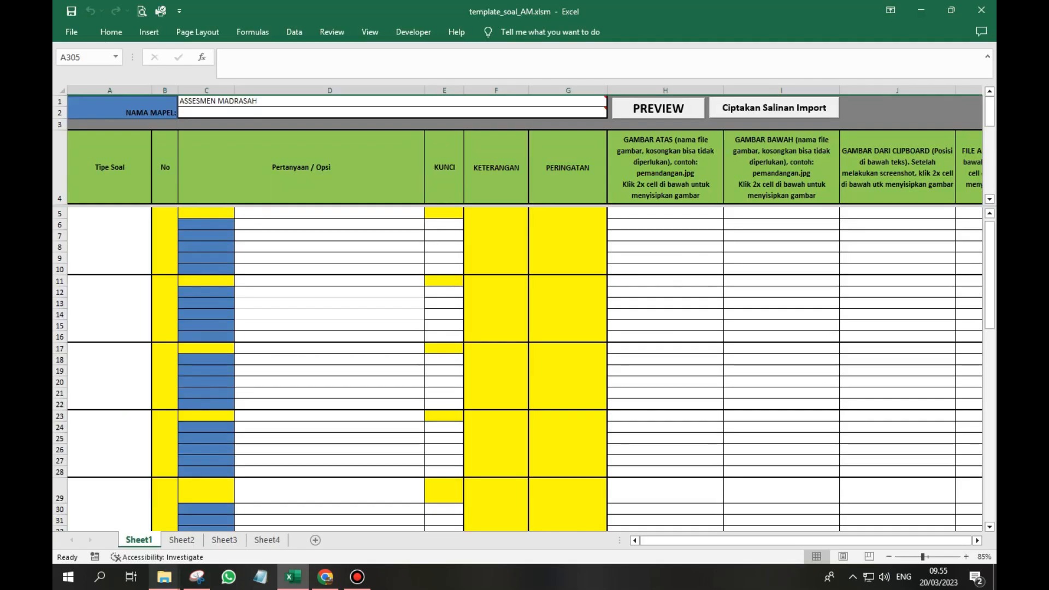
mouse_move(164, 576)
click(122, 519)
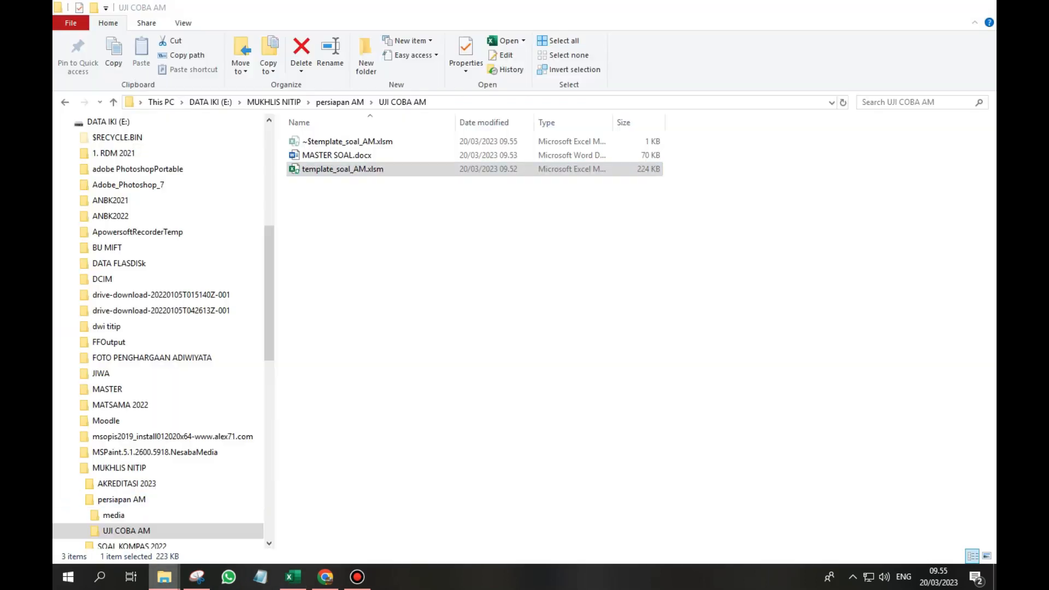
double_click(336, 155)
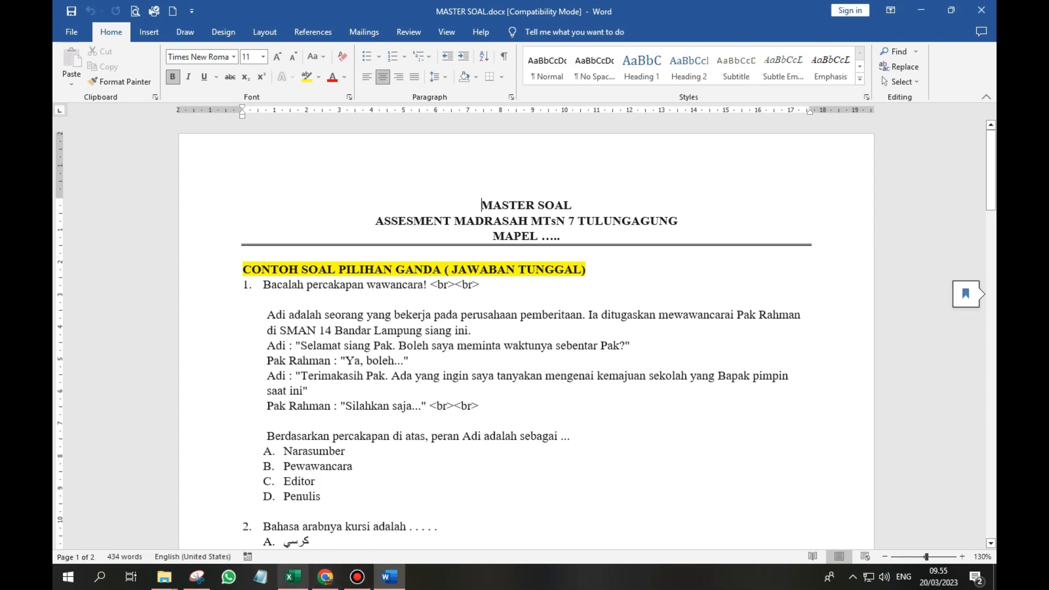
- Switch to the Excel template and examine the exam type and subject name cells and the question type choices in A5
click(293, 576)
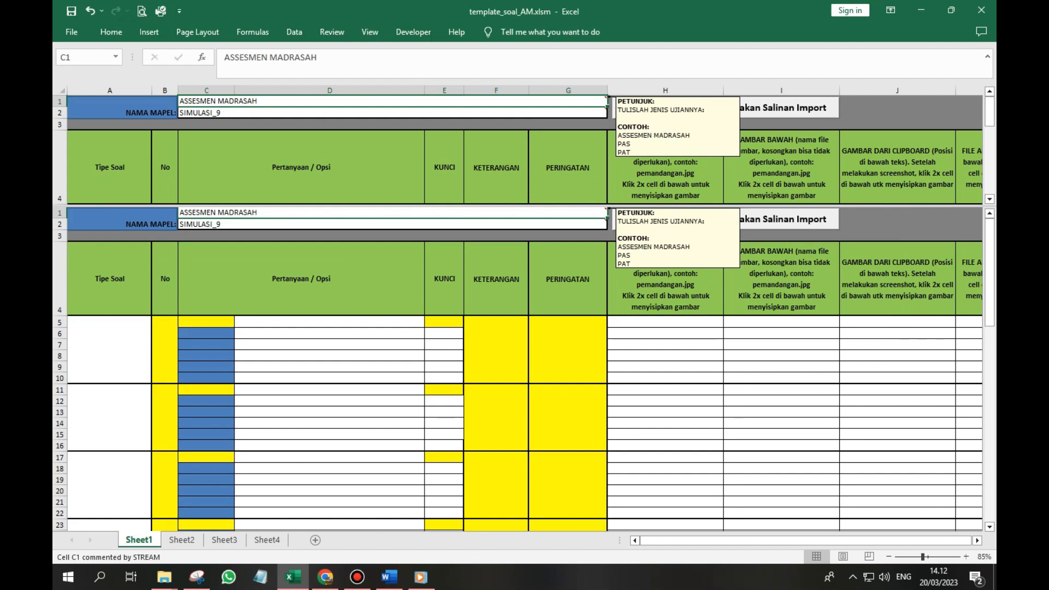
click(392, 113)
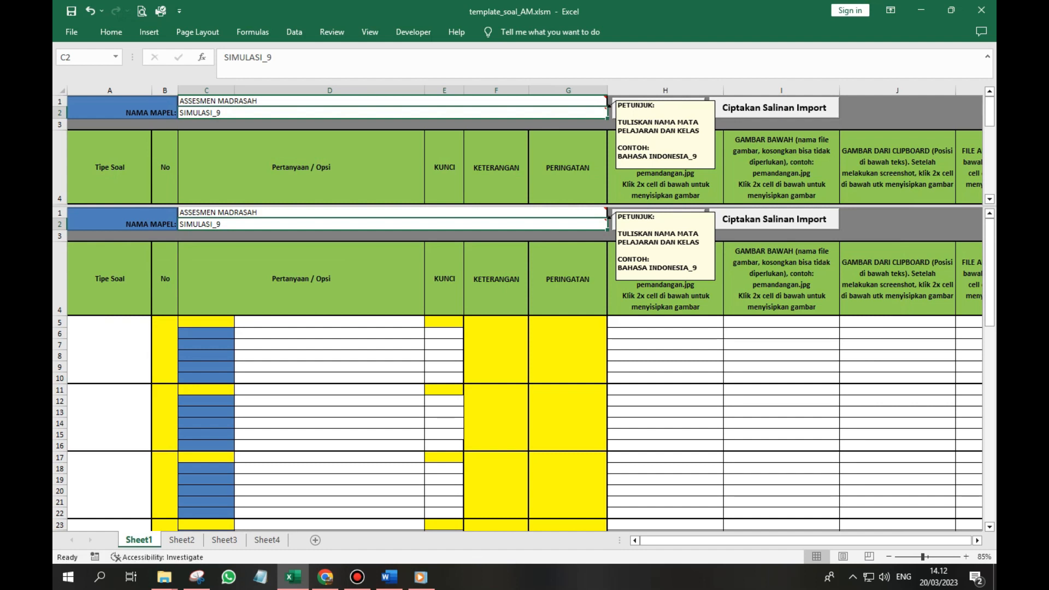
click(301, 278)
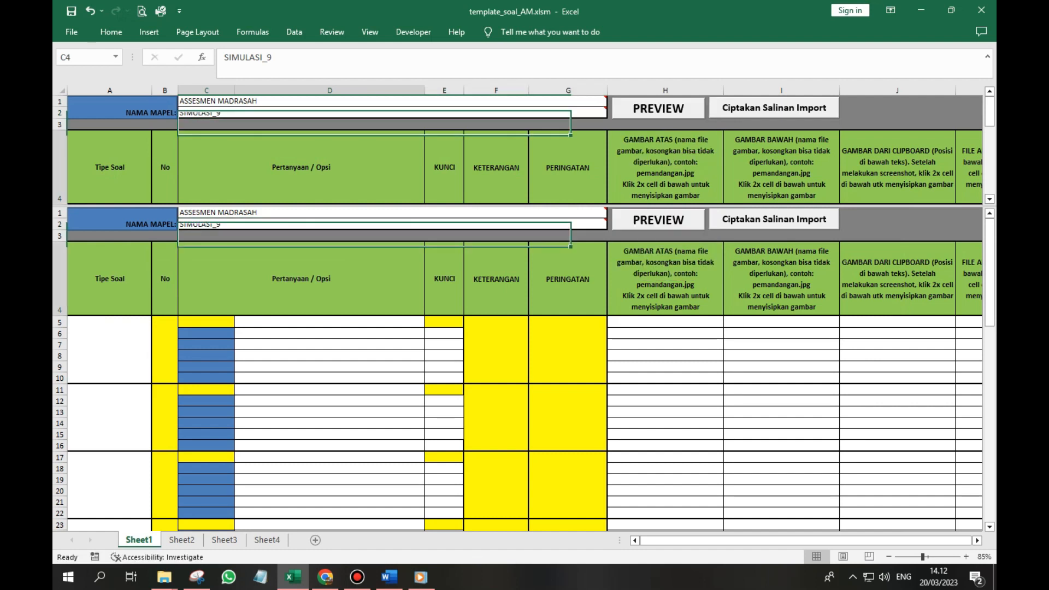
click(59, 278)
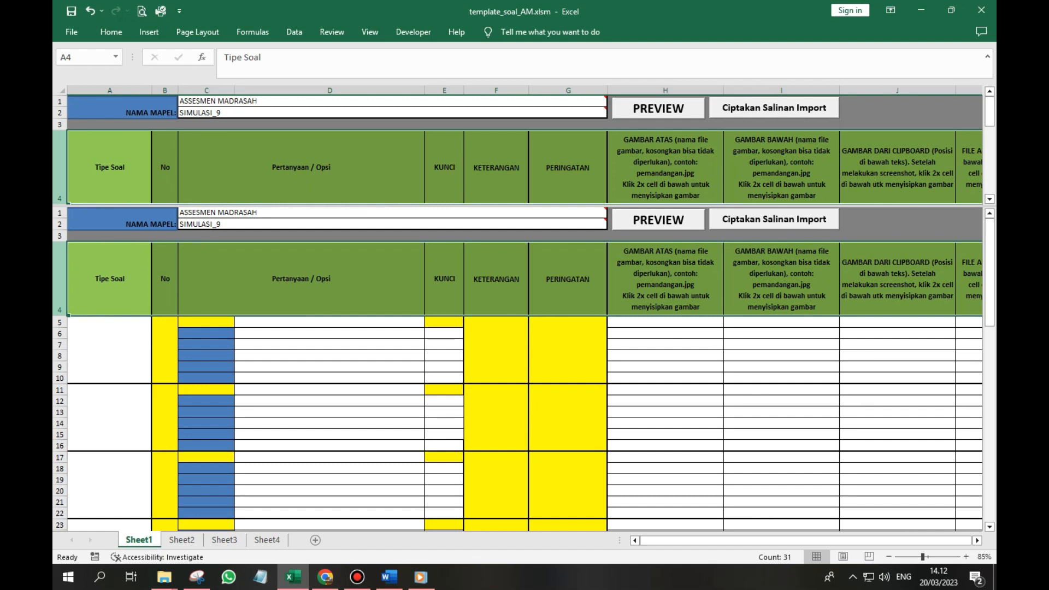
click(110, 279)
click(110, 349)
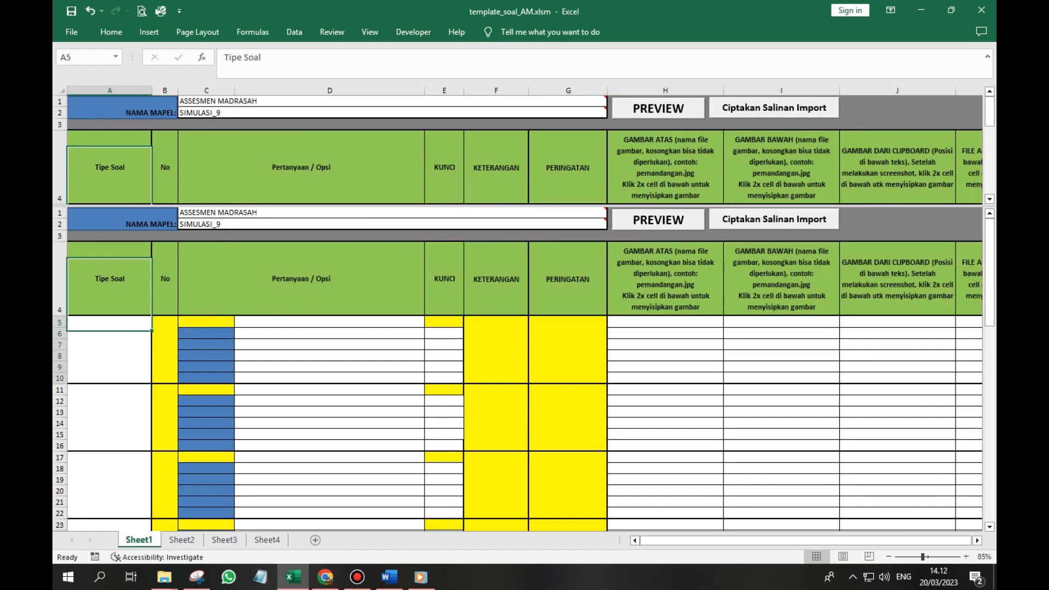
click(158, 322)
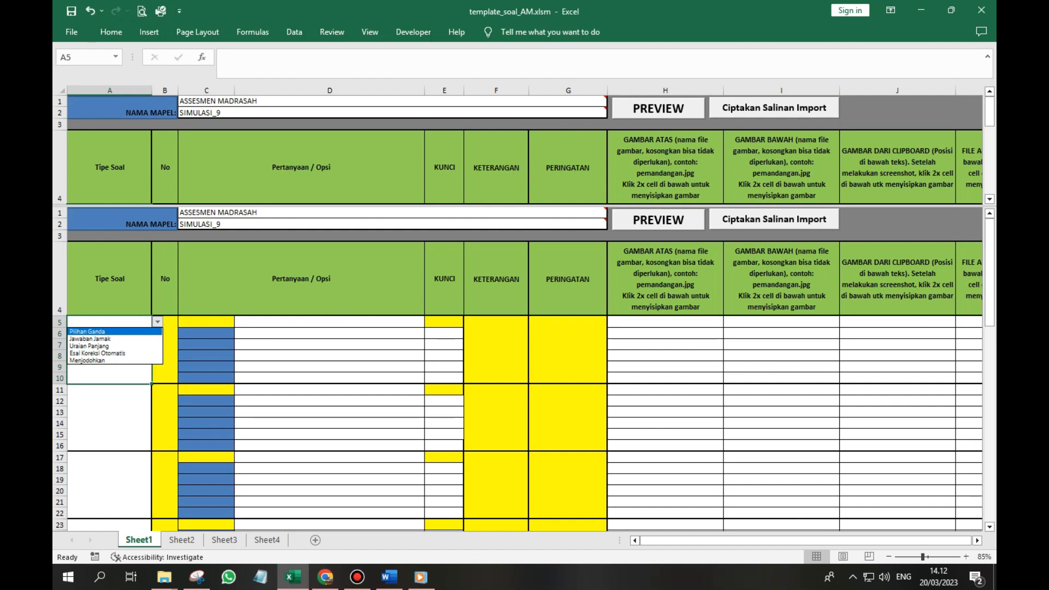
- Examine the first question's text and option rows, its KUNCI answer cells, and the KETERANGAN and PERINGATAN columns
click(329, 321)
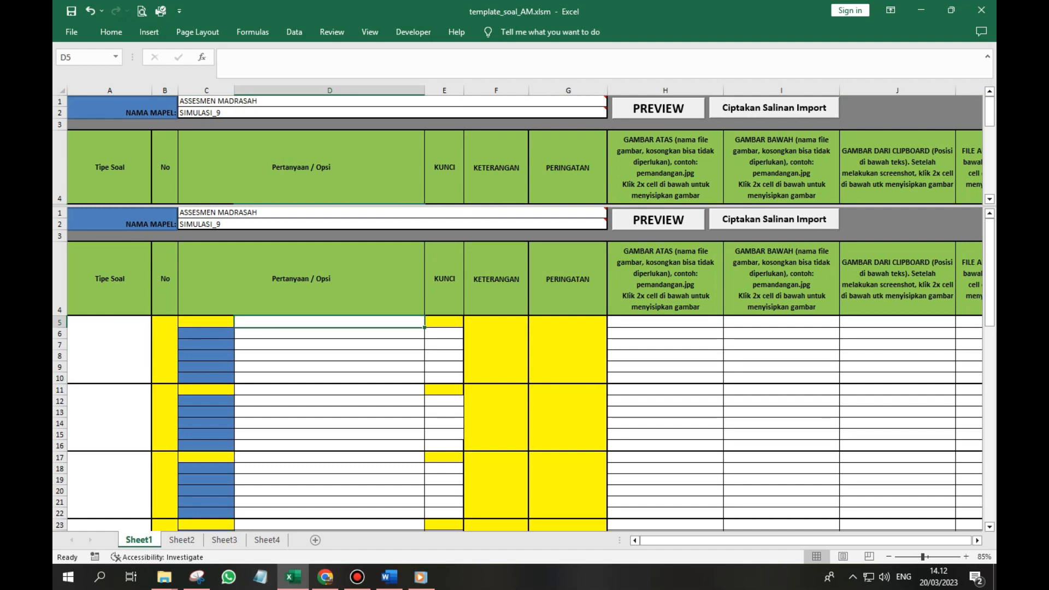
click(330, 334)
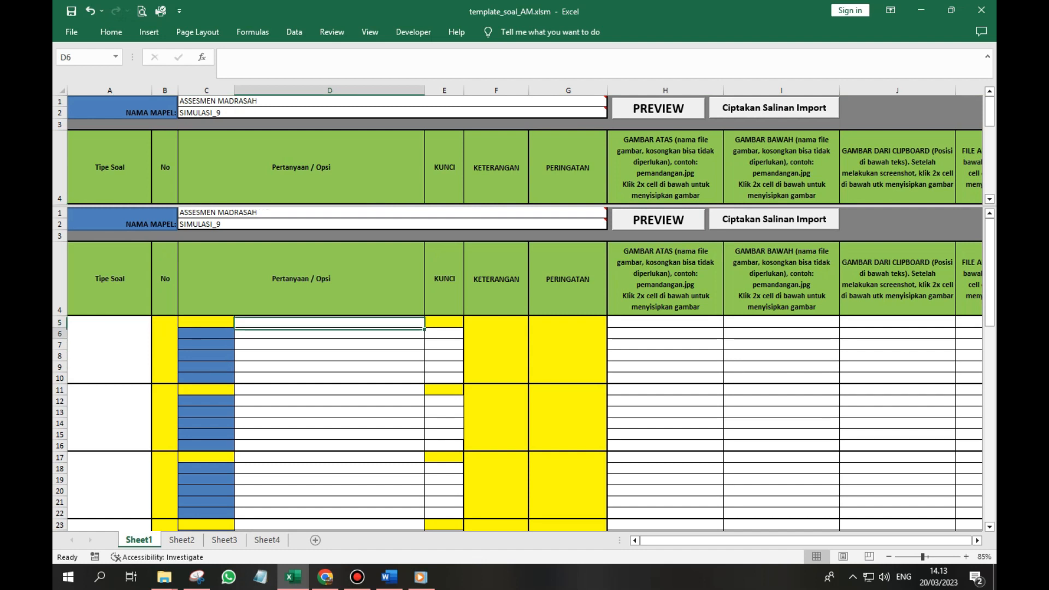
key(Down)
key(Down)
key(Down)
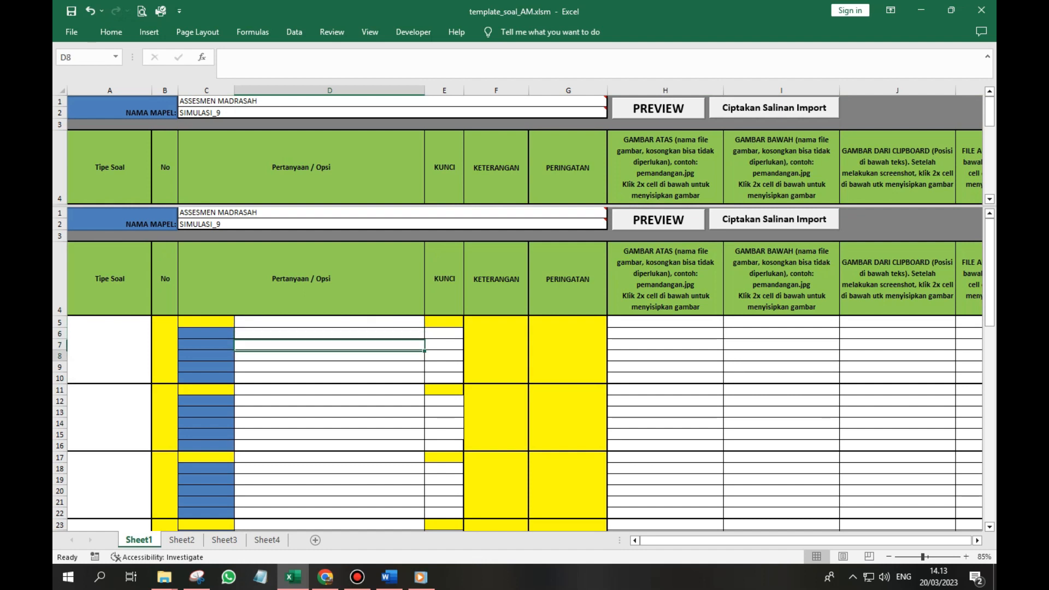
drag(444, 333, 444, 367)
click(444, 367)
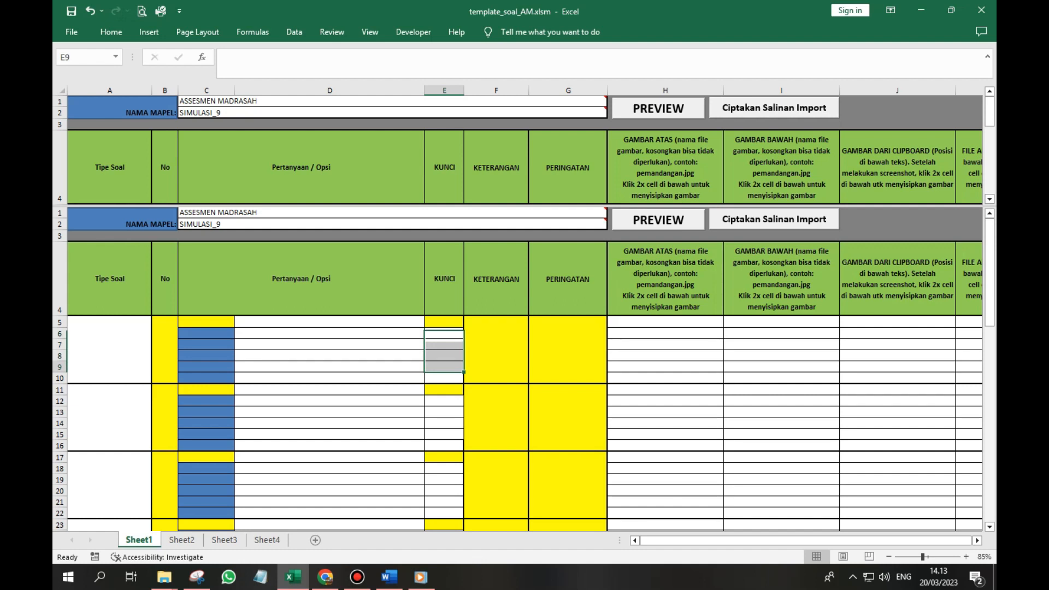
click(444, 344)
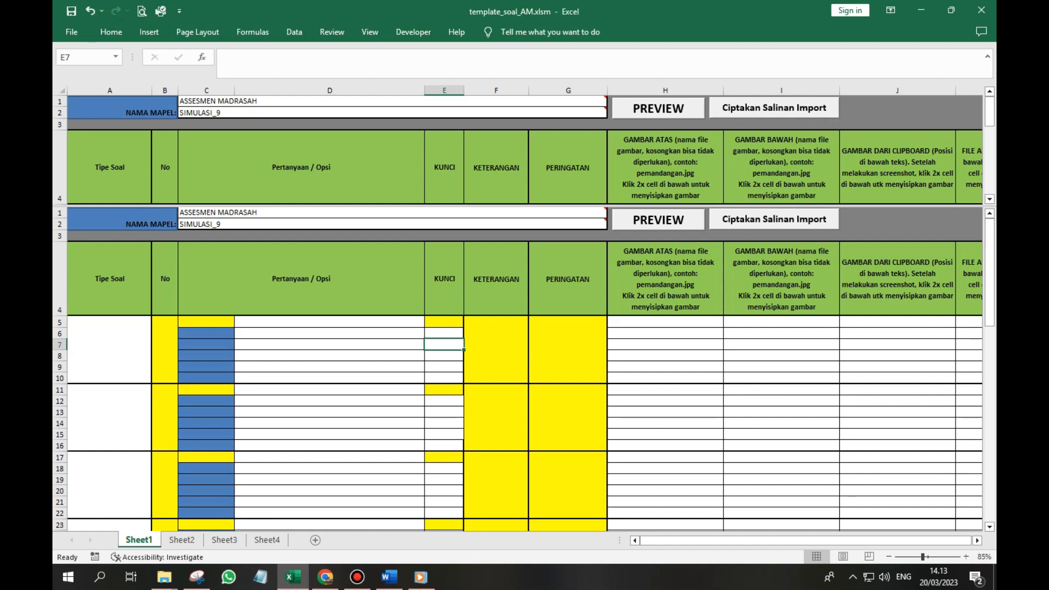
click(496, 279)
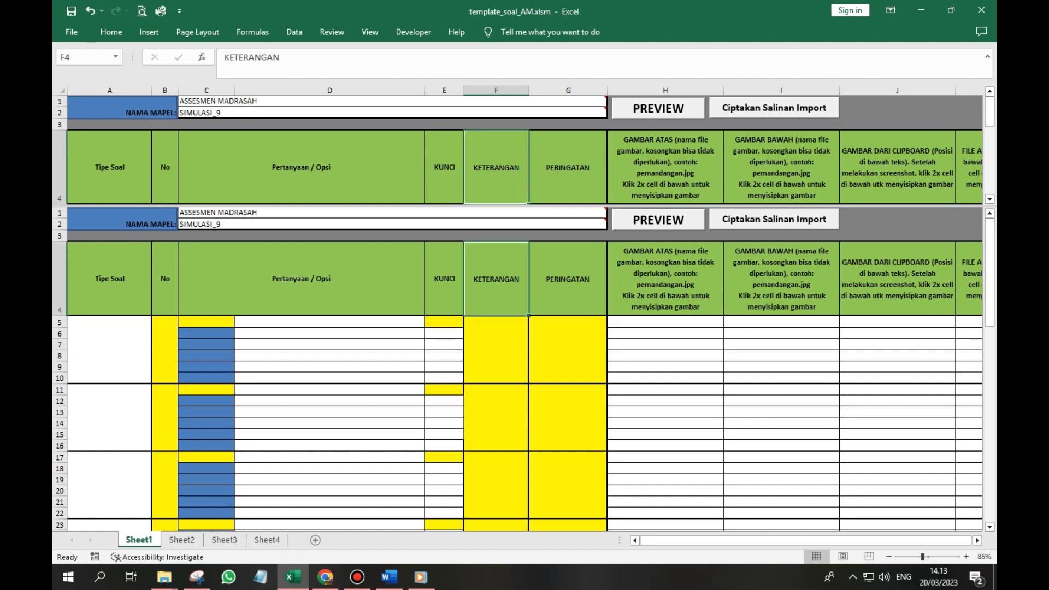
click(567, 279)
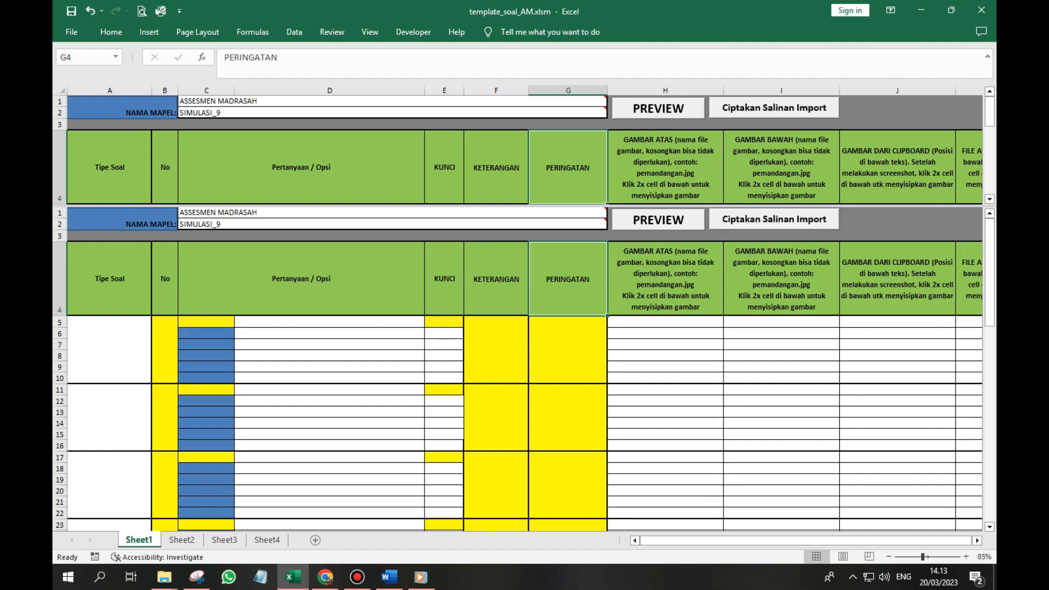
- Examine the GAMBAR ATAS and GAMBAR DARI CLIPBOARD columns and the clipboard image cells for the first question in rows 5 to 9
click(665, 91)
click(897, 91)
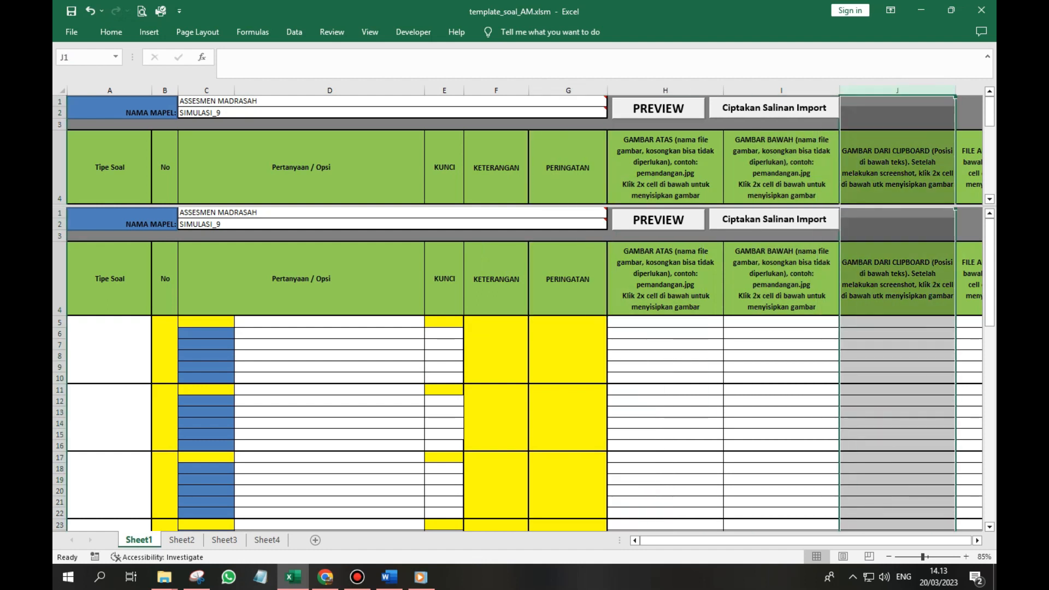
click(897, 284)
click(897, 322)
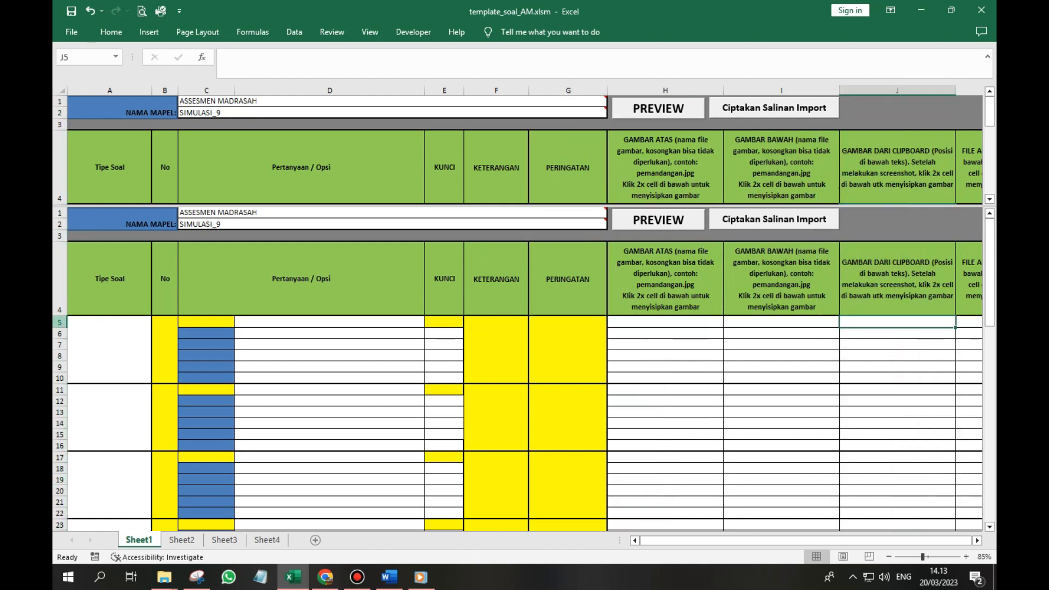
click(60, 322)
click(897, 322)
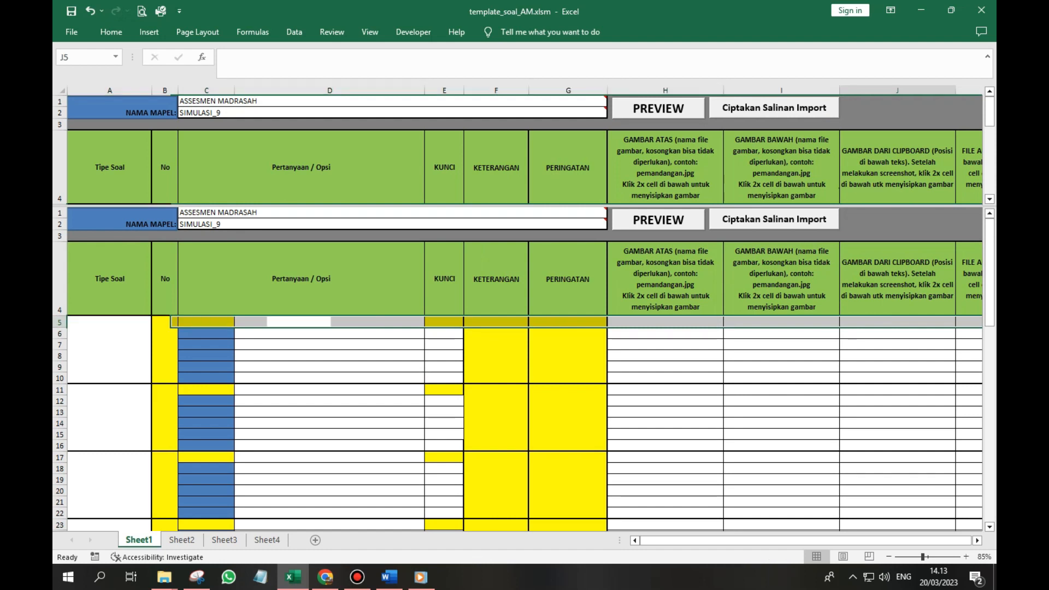
click(897, 333)
click(60, 334)
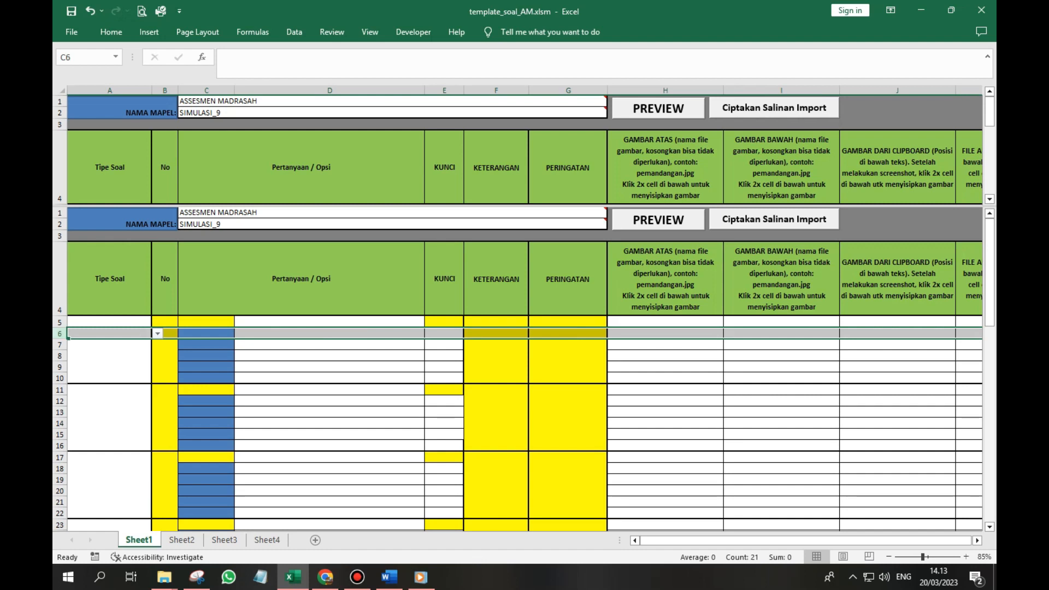
click(897, 344)
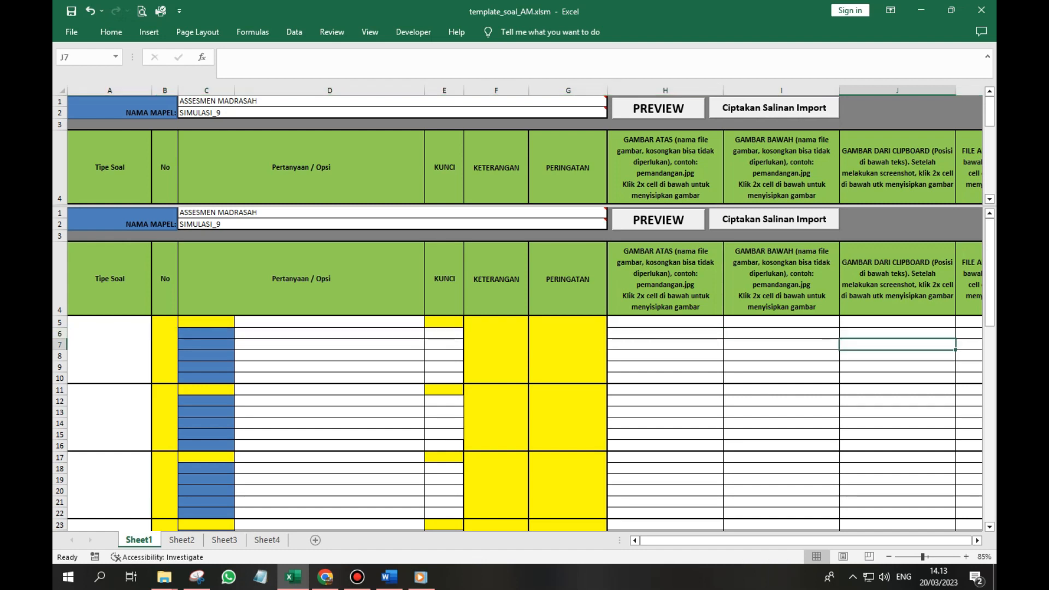
click(897, 356)
click(897, 367)
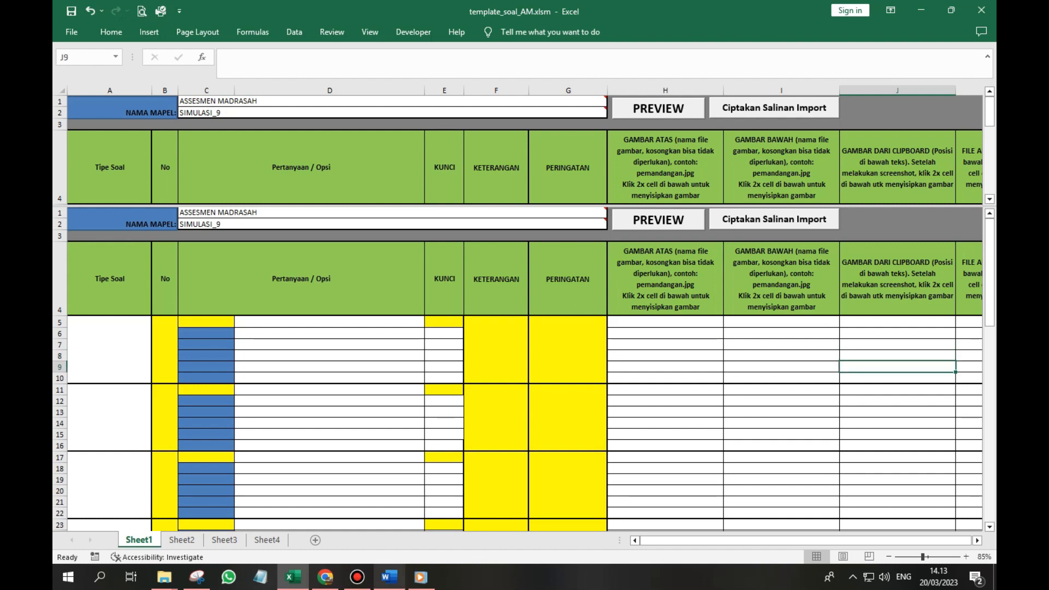
- Switch to MASTER SOAL.docx in Word and look through the single-answer sample questions and the start of the multiple-answer section
click(389, 577)
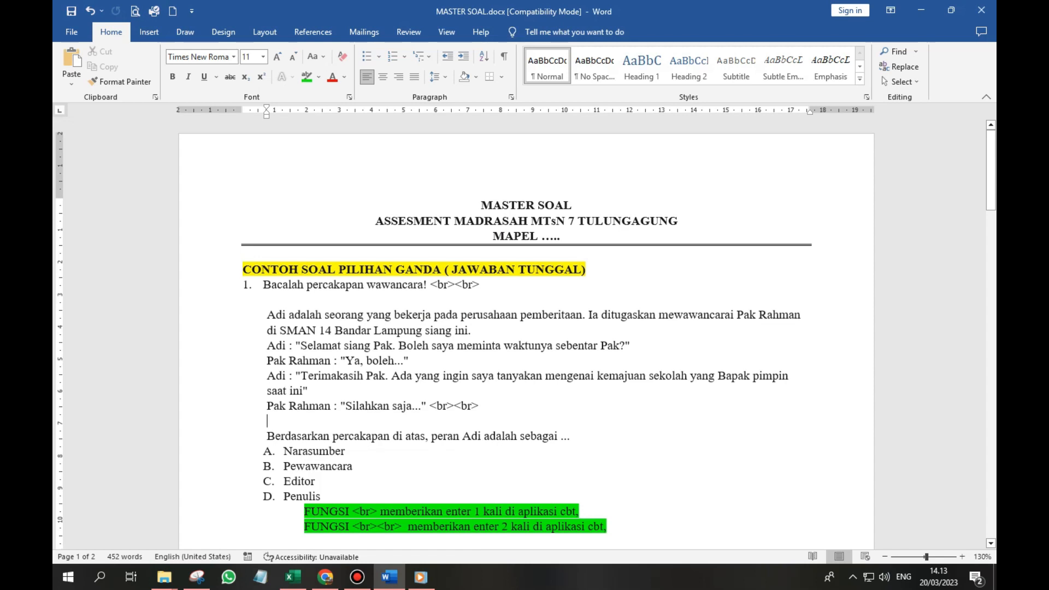
scroll(525, 328, down, 2)
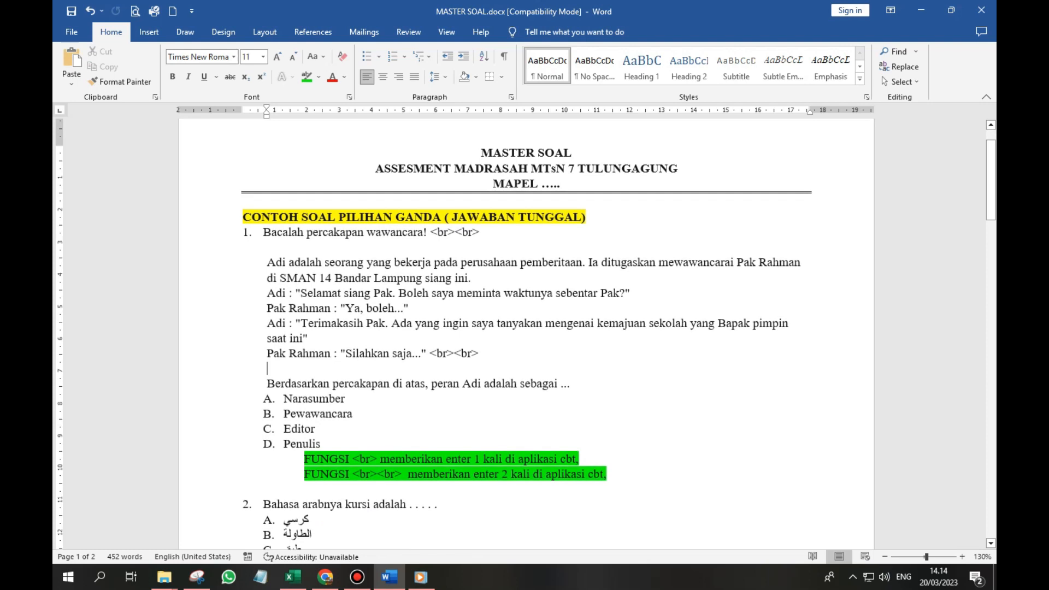
drag(280, 232, 392, 384)
scroll(526, 328, down, 2)
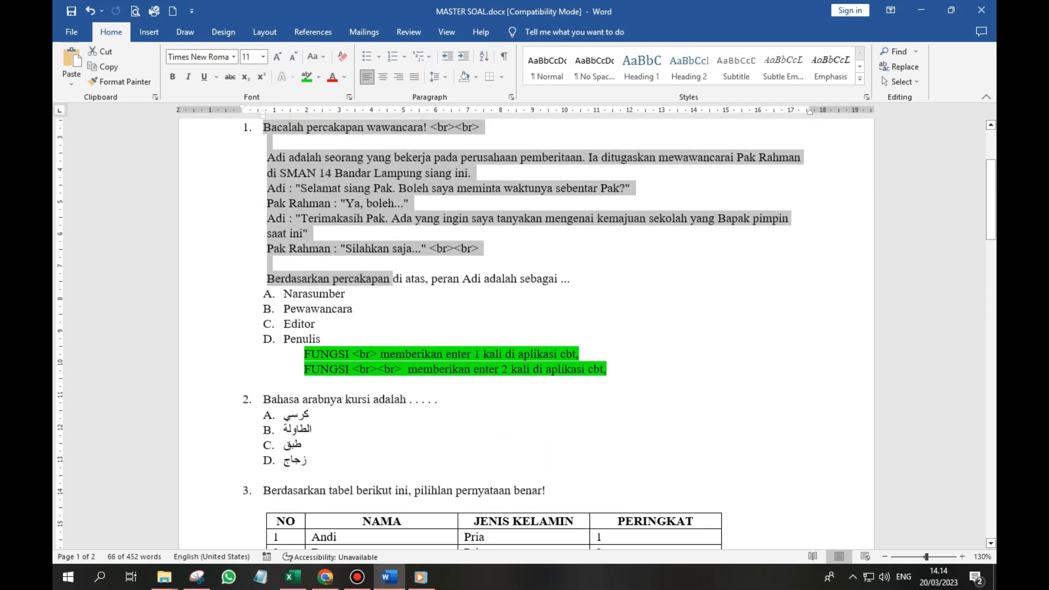
scroll(526, 328, down, 7)
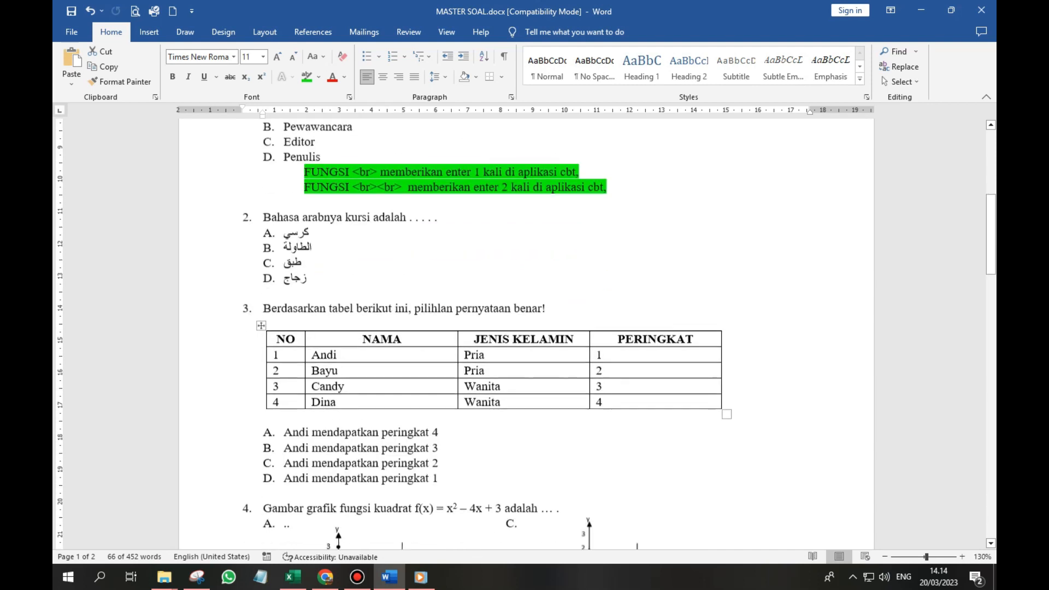
scroll(526, 335, down, 3)
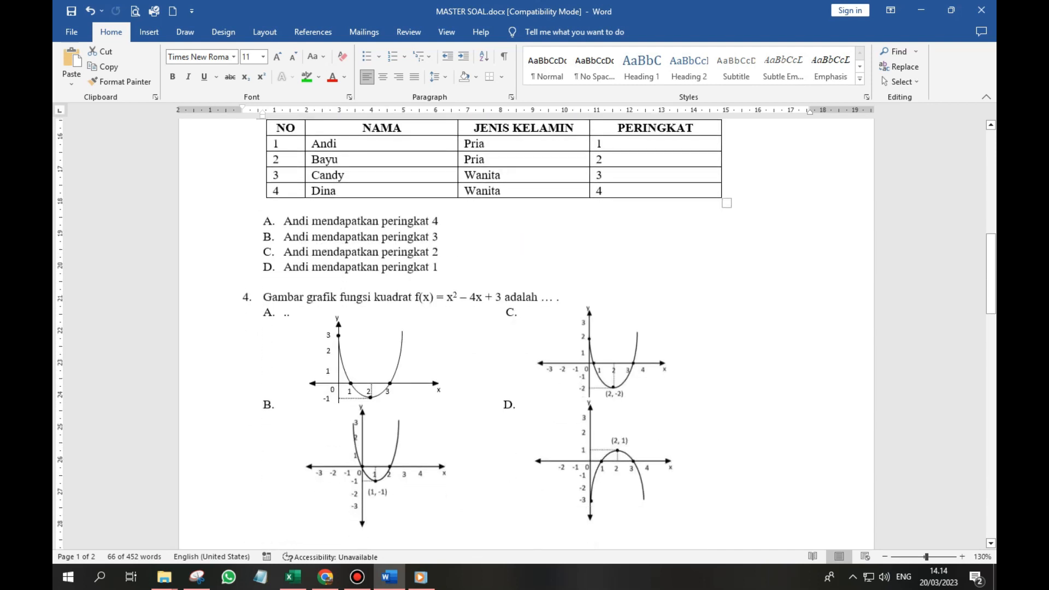
scroll(525, 334, down, 7)
scroll(526, 334, down, 6)
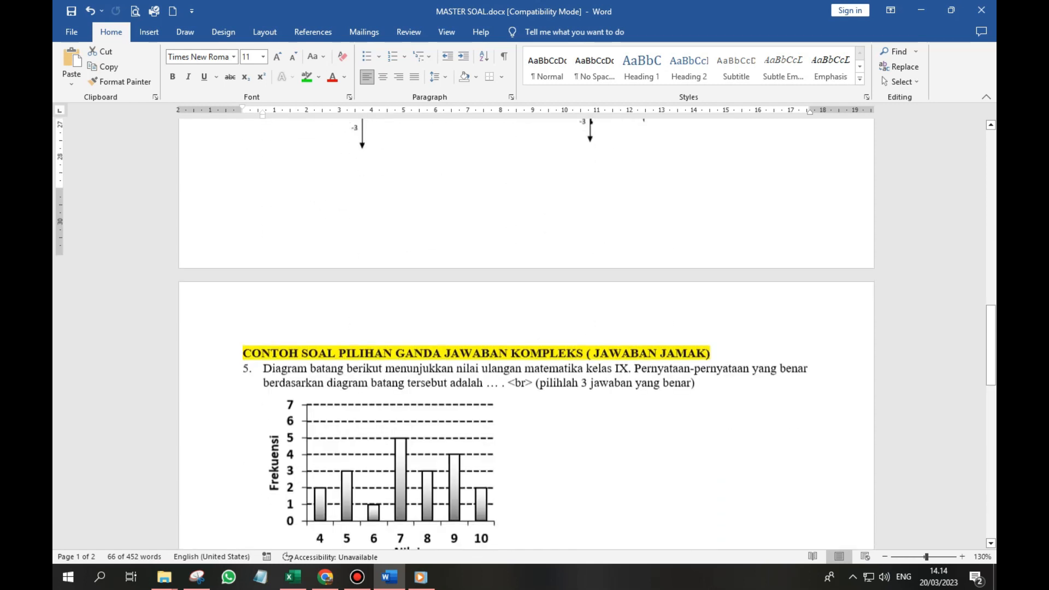
scroll(525, 335, up, 7)
scroll(526, 334, up, 14)
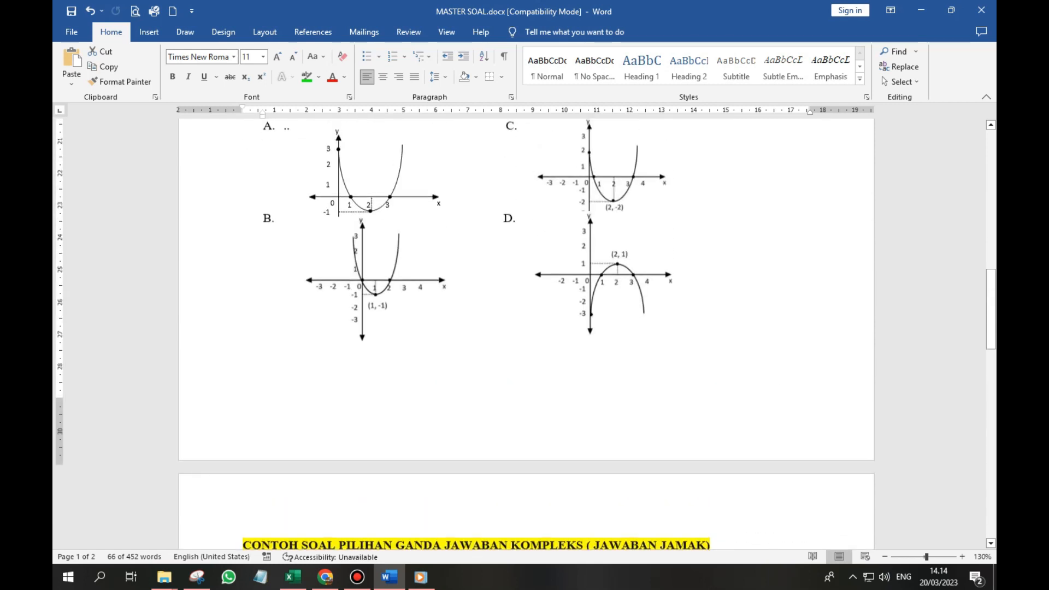
scroll(525, 334, up, 4)
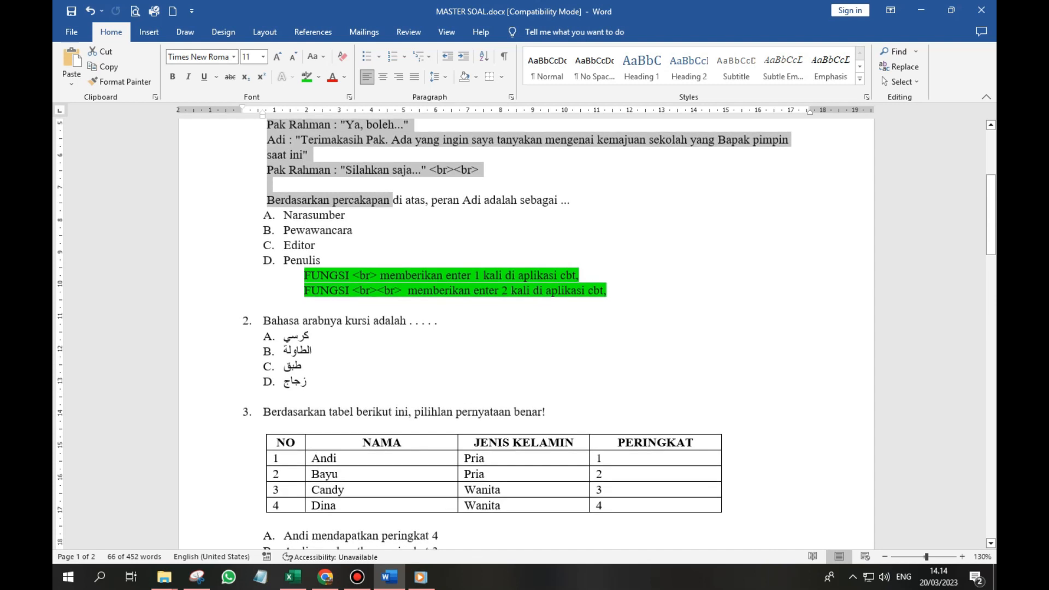
- Examine question 1's full text, its <br><br> tags, and the green note explaining the <br> function
click(354, 309)
scroll(526, 335, up, 2)
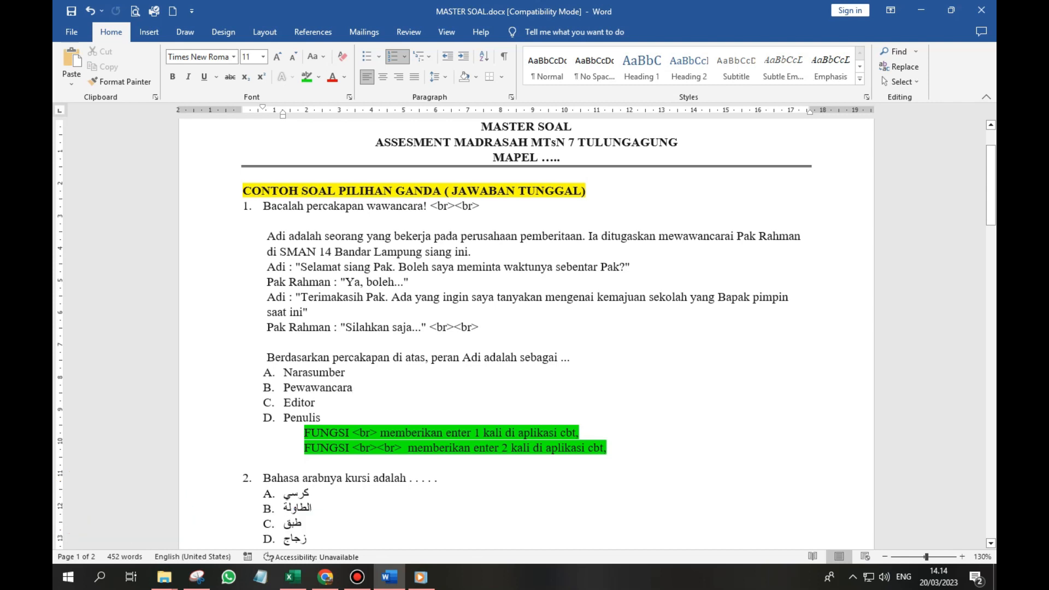
drag(264, 207, 345, 373)
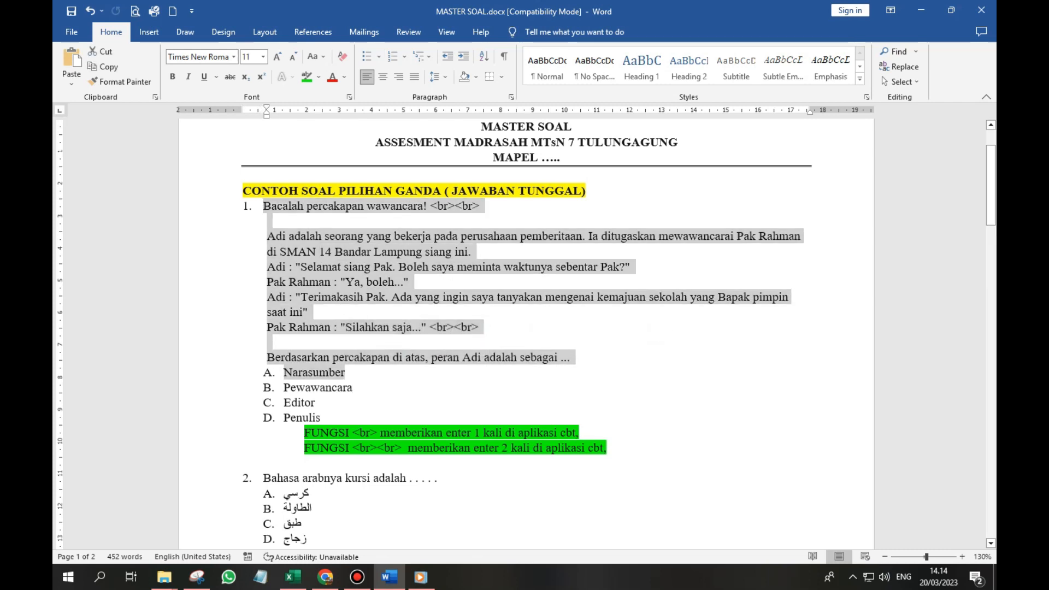
click(472, 267)
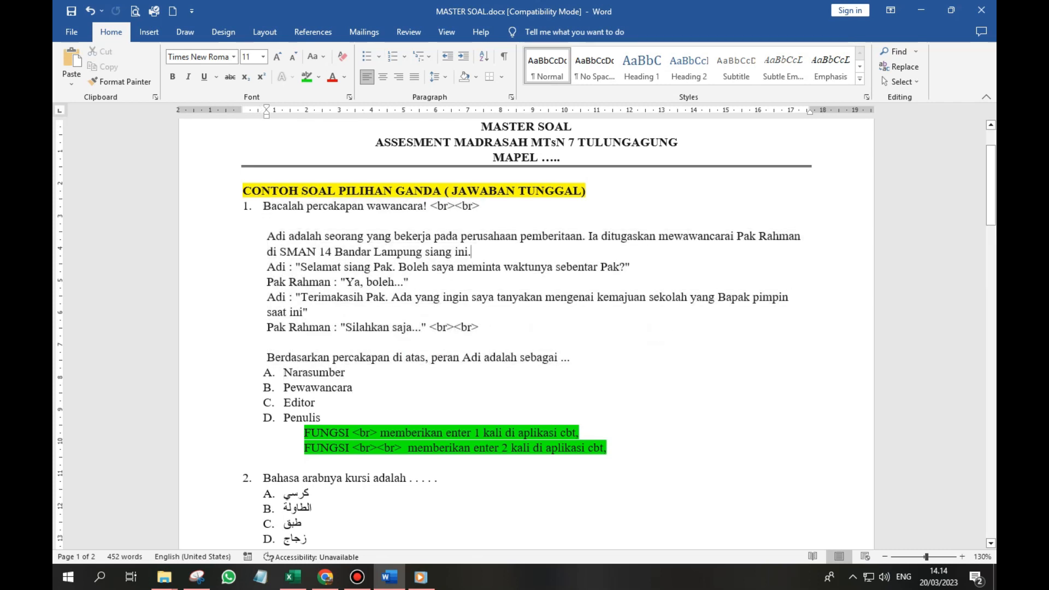
mouse_move(423, 206)
mouse_down()
mouse_move(479, 206)
mouse_move(430, 205)
mouse_up()
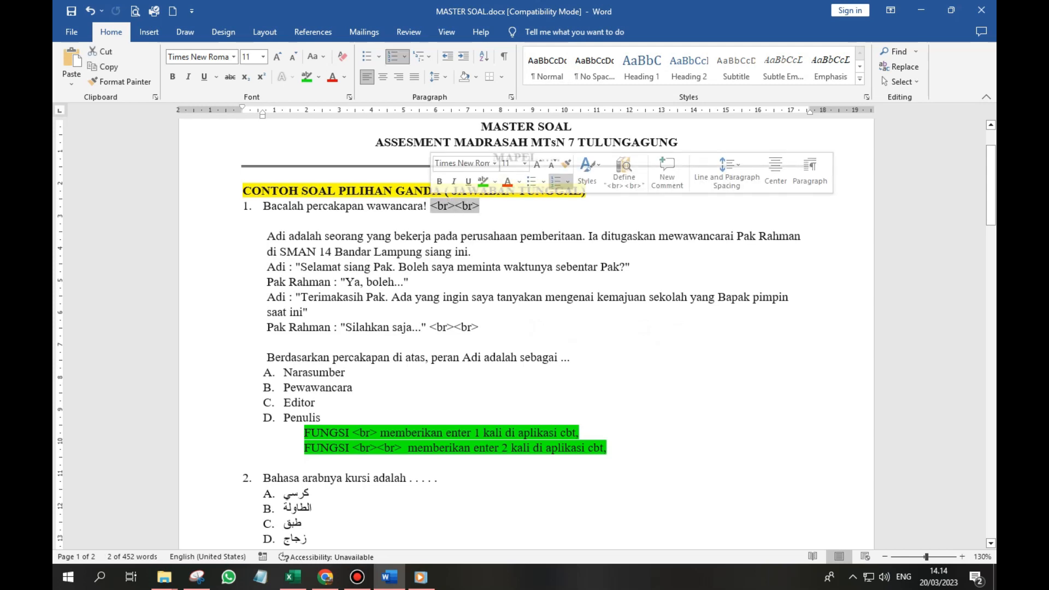
click(267, 222)
drag(431, 206, 462, 206)
drag(304, 433, 578, 432)
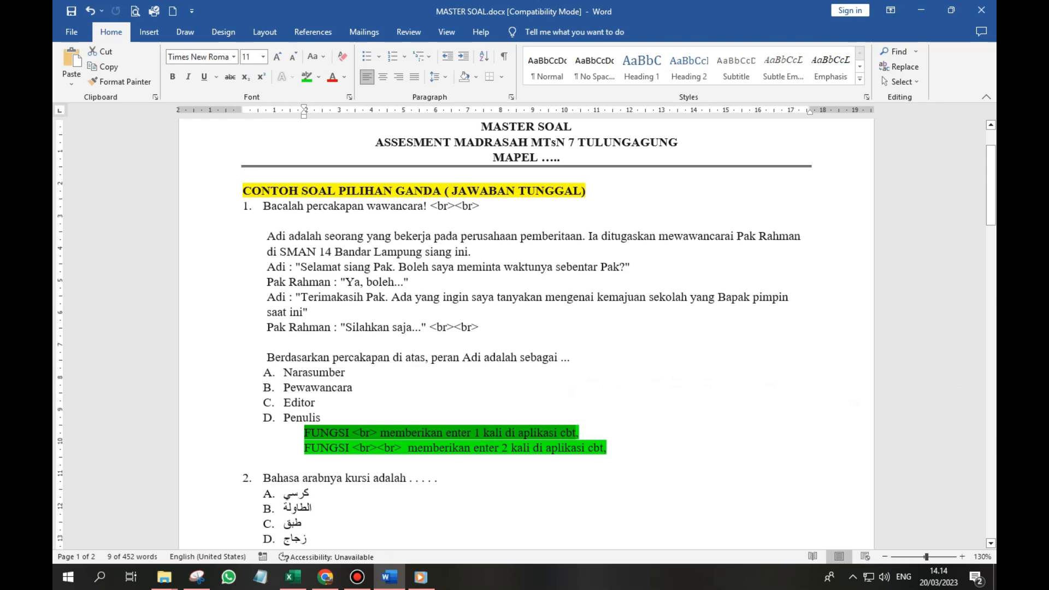
- Compare the <br><br> tags in question 1's opening line with the blank lines separating its paragraphs
drag(263, 207, 335, 373)
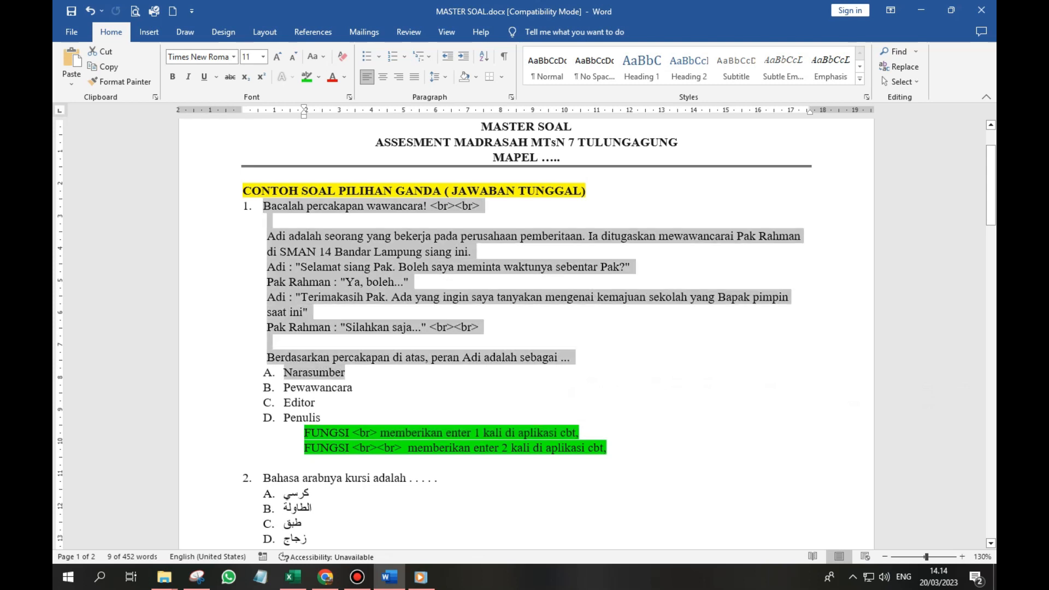
click(477, 236)
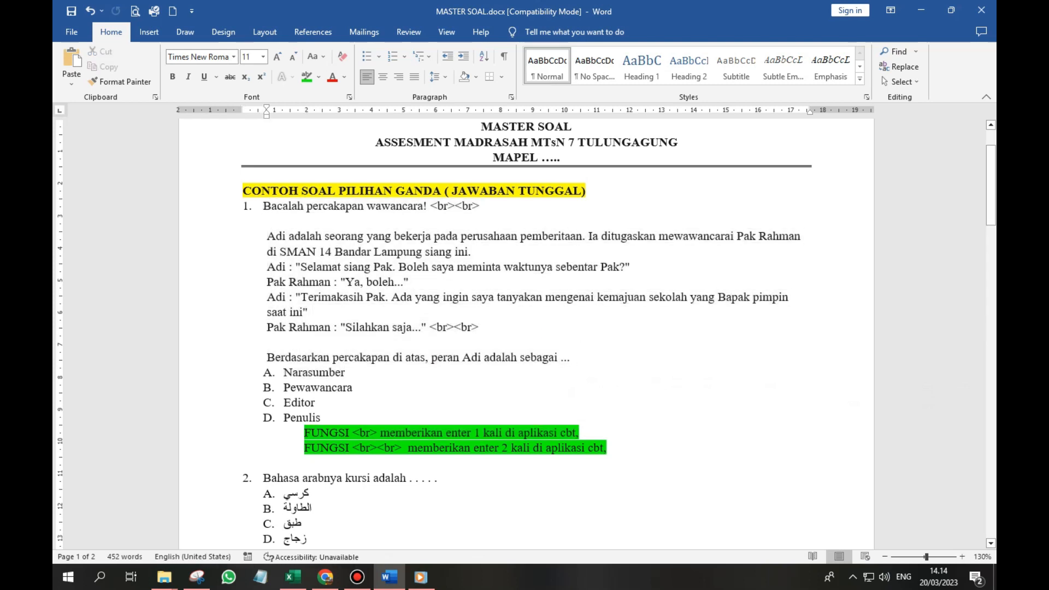
drag(449, 206, 430, 206)
click(268, 221)
click(268, 343)
drag(431, 206, 461, 206)
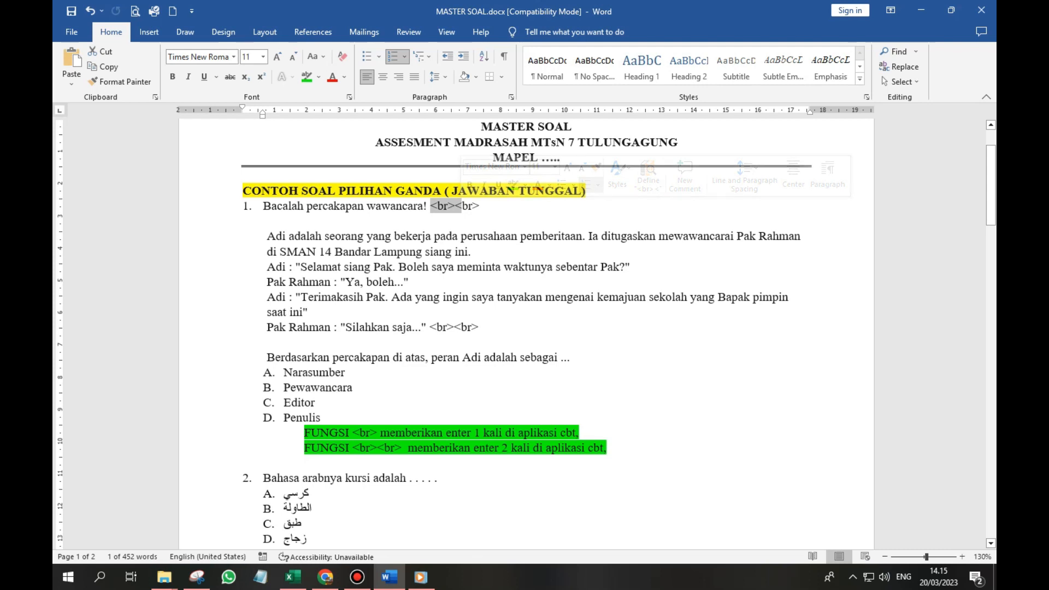
click(268, 220)
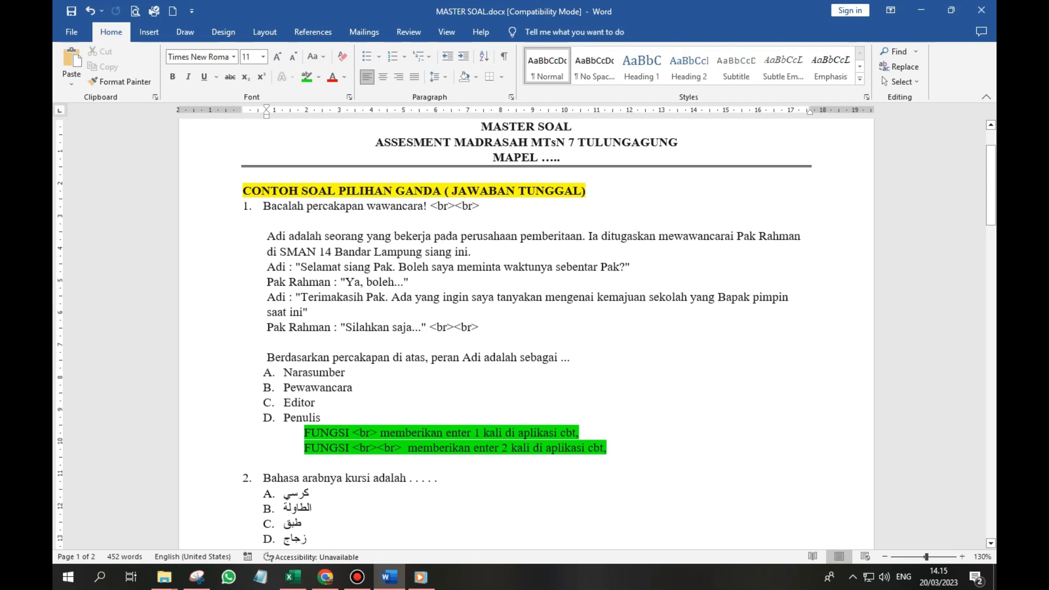
- Try deleting the <br><br> tags and blank line after question 1's opening line, and undo the deletion
drag(430, 206, 273, 220)
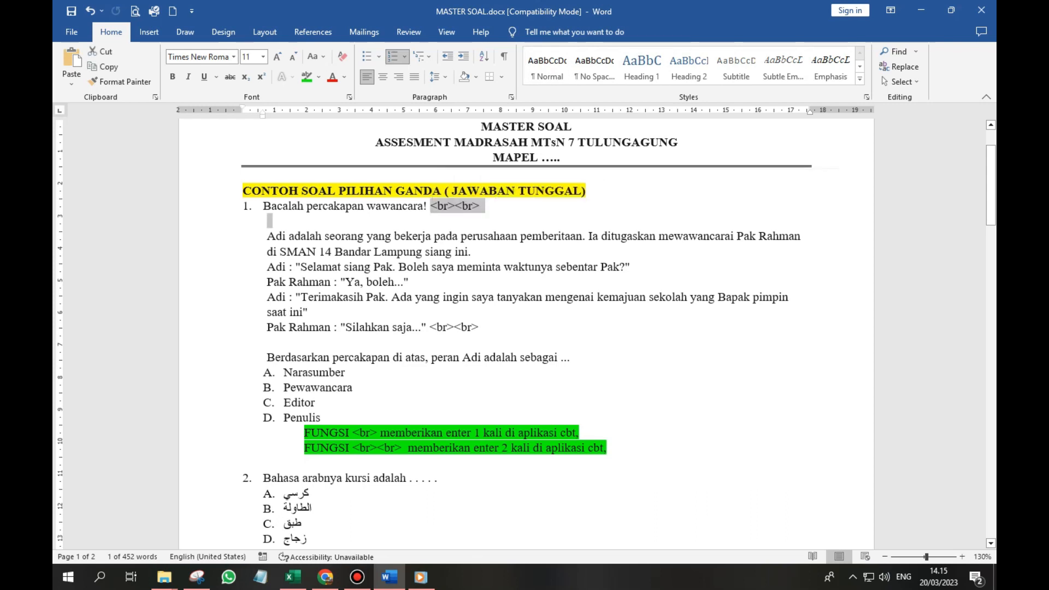
key(Delete)
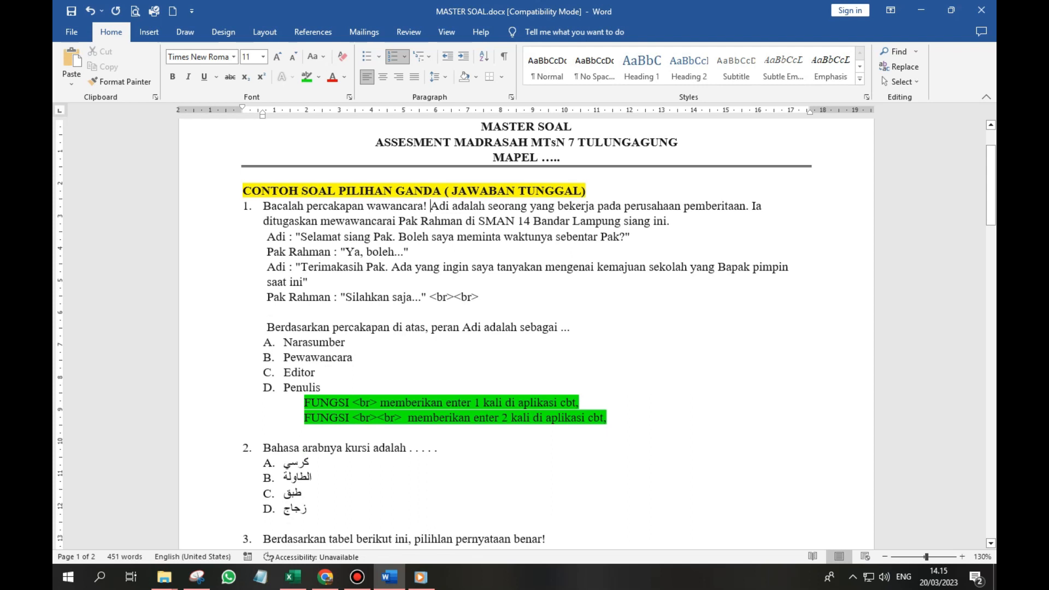
key(ctrl+z)
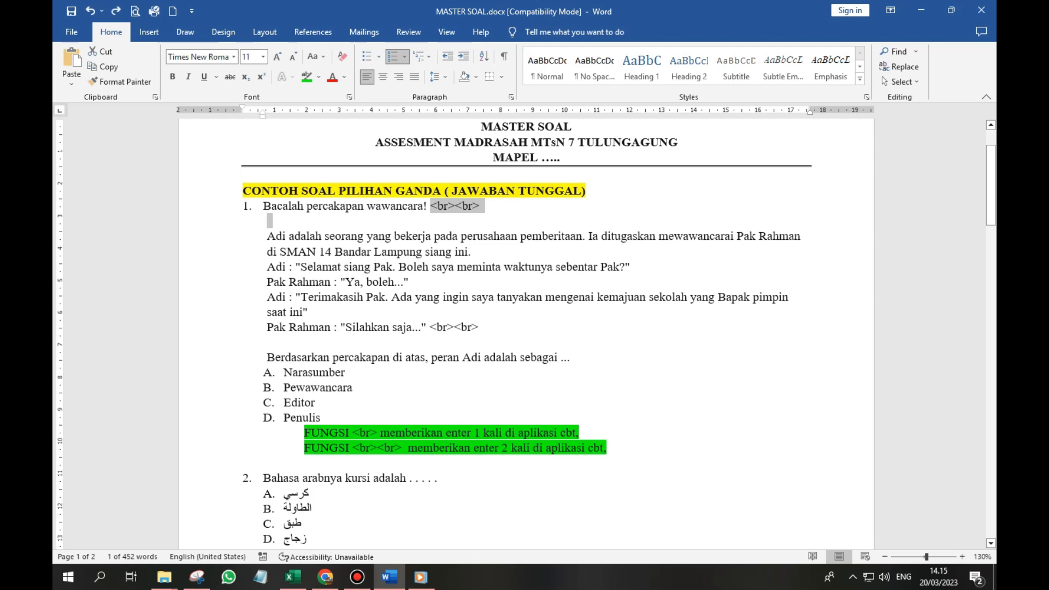
- Remove the automatic numbering from question 1's text, excluding its answer options, and copy the whole question text
drag(263, 205, 573, 358)
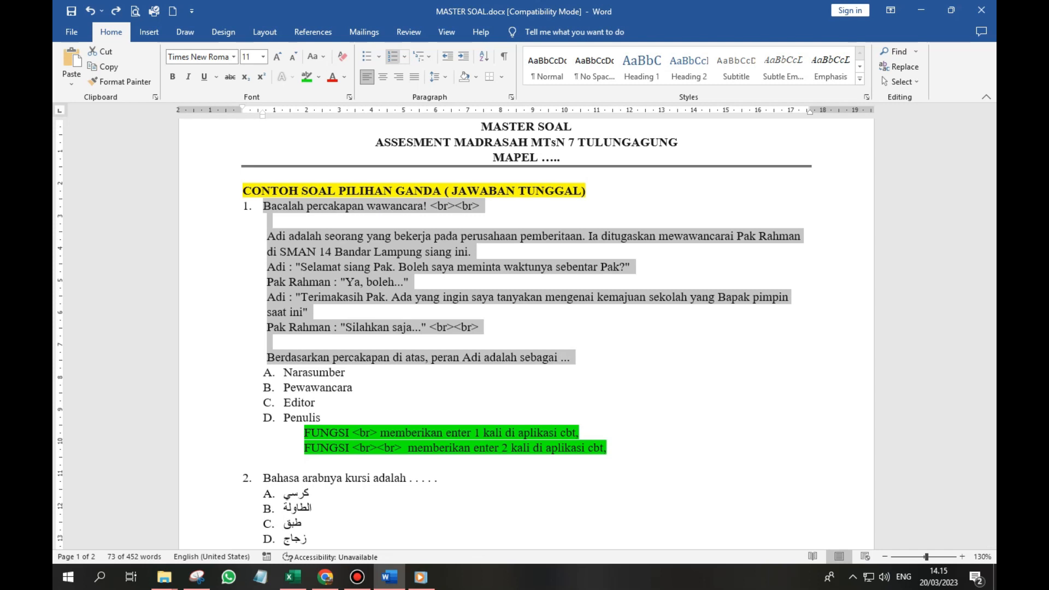
click(392, 57)
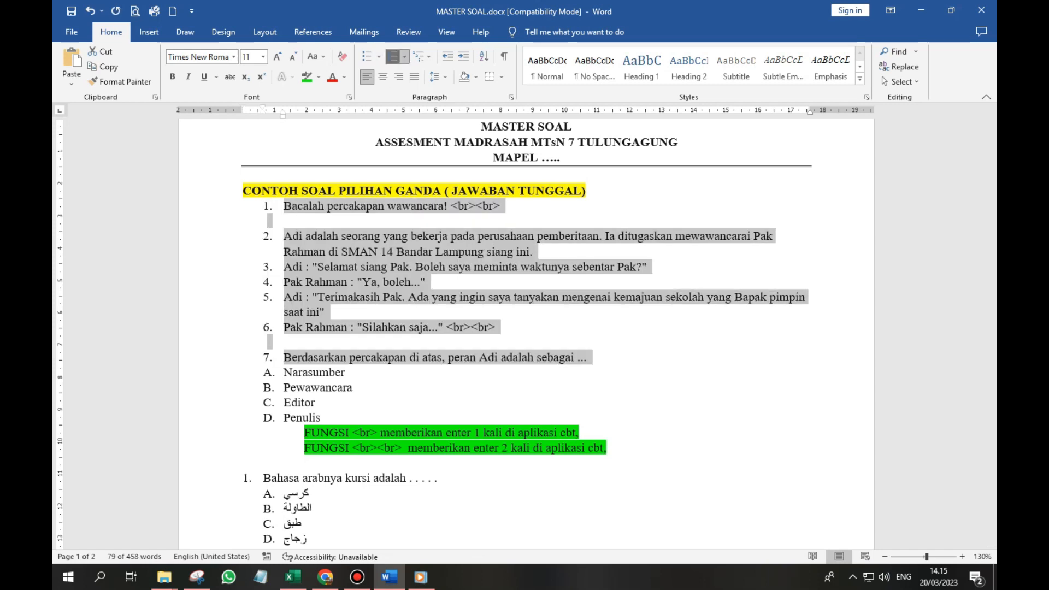
key(ctrl+z)
right_click(329, 241)
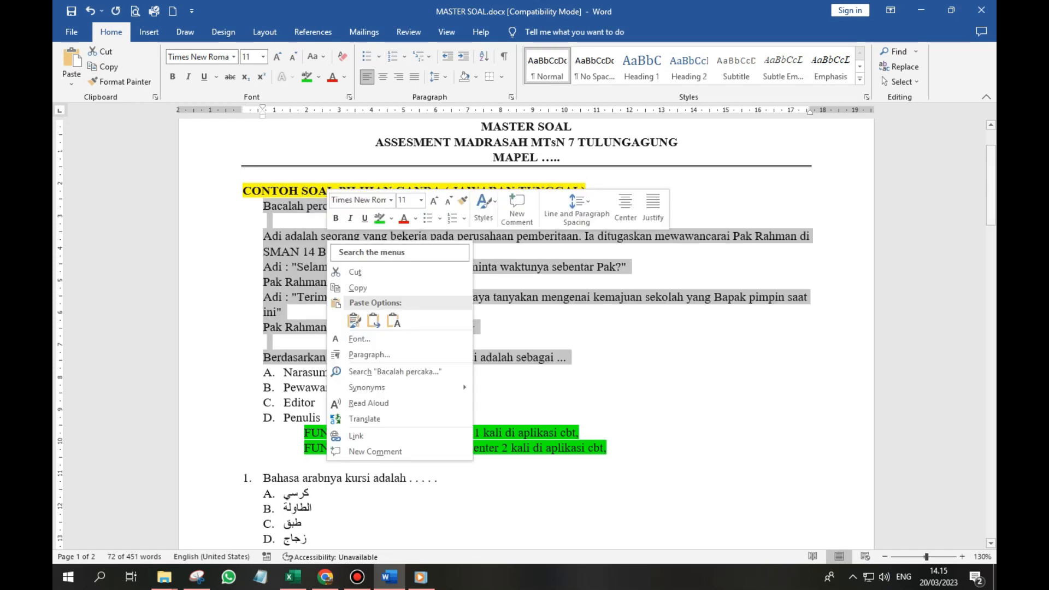
click(359, 287)
- Switch to the Excel template and paste the copied question text into cell D5 through its formula bar
click(293, 577)
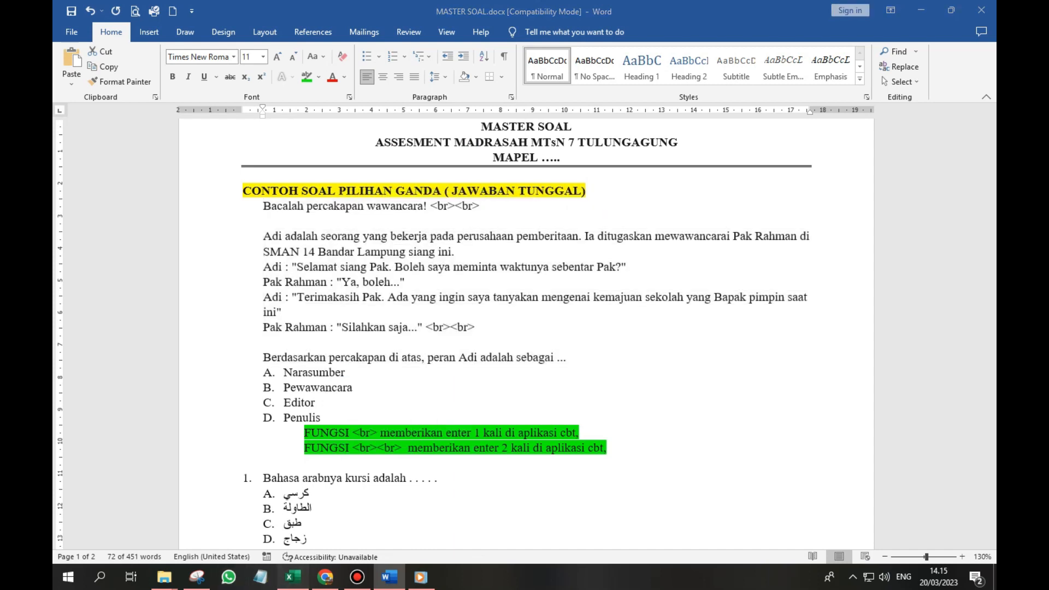
click(330, 321)
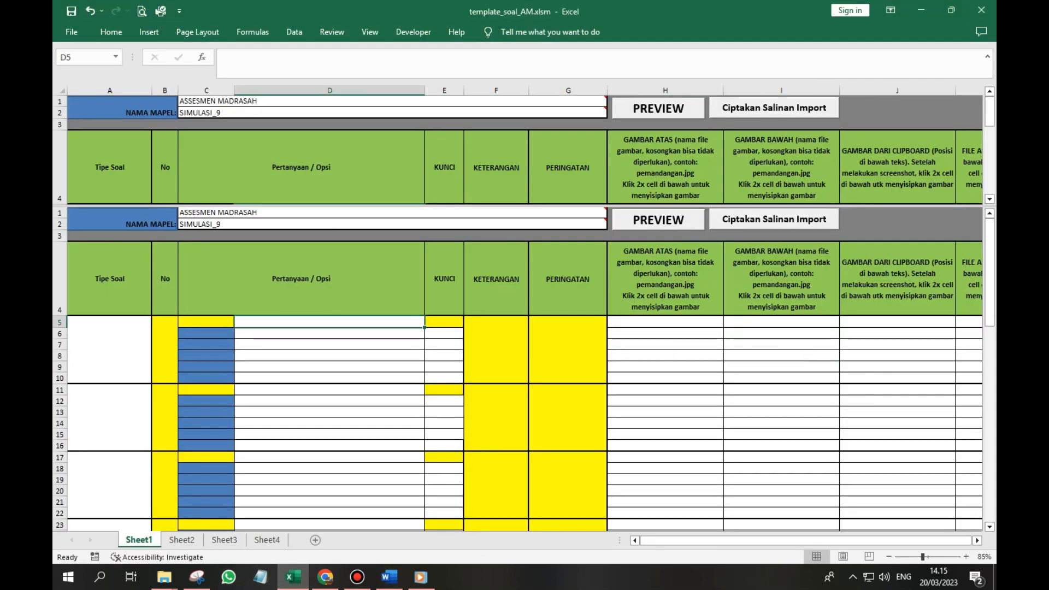
right_click(321, 322)
click(287, 65)
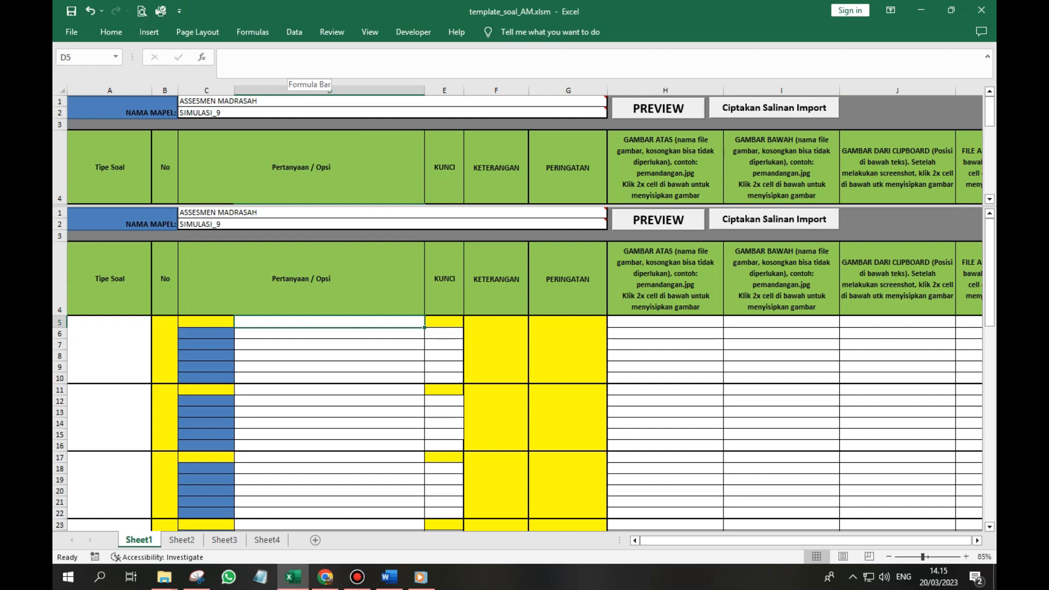
right_click(292, 56)
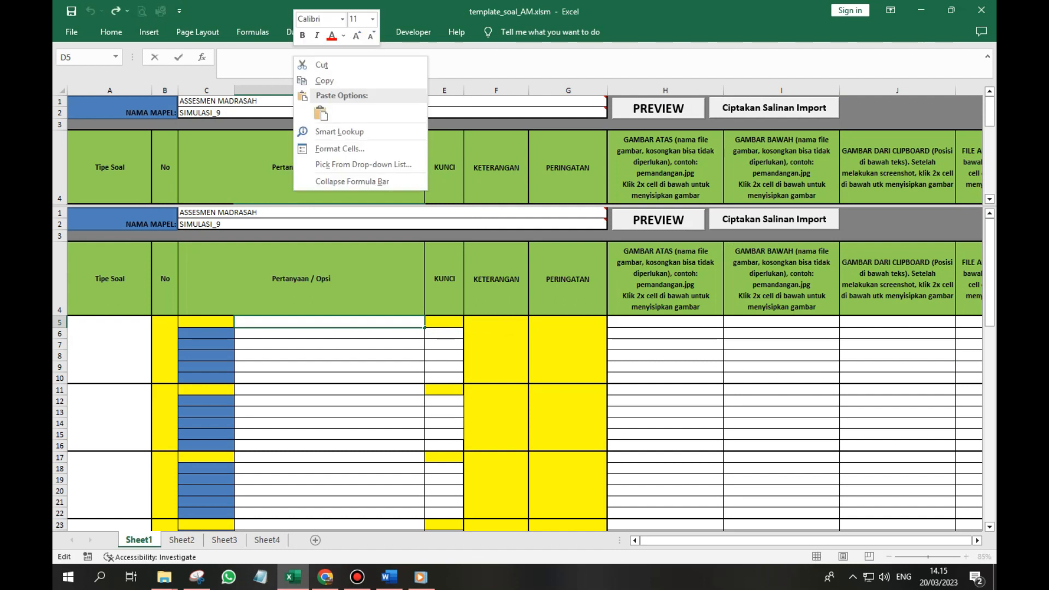
click(320, 113)
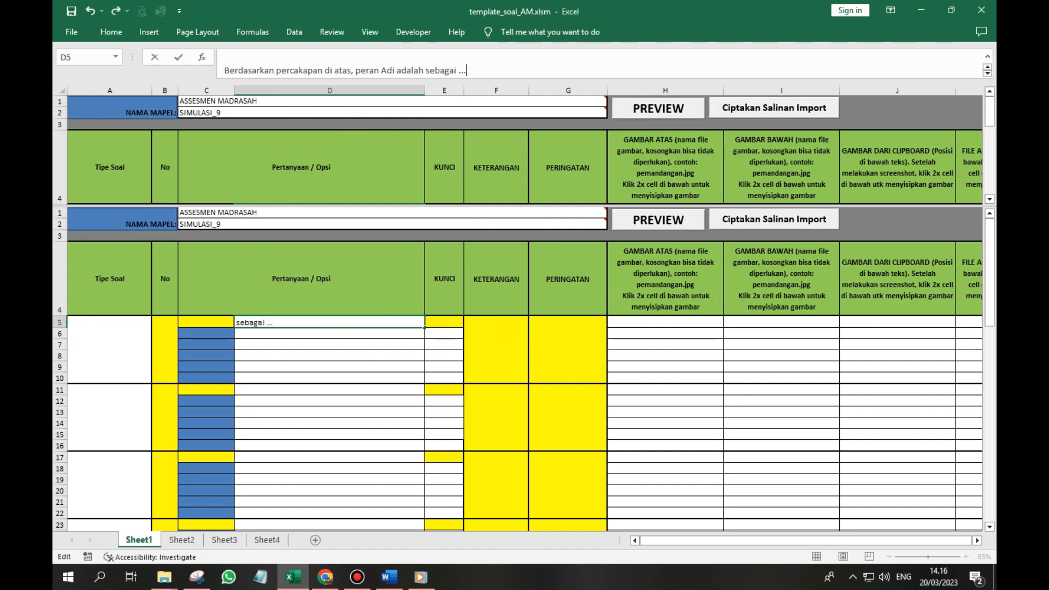
- Set question 1's type to Pilihan Ganda in the Tipe Soal column at A5
click(110, 350)
click(157, 322)
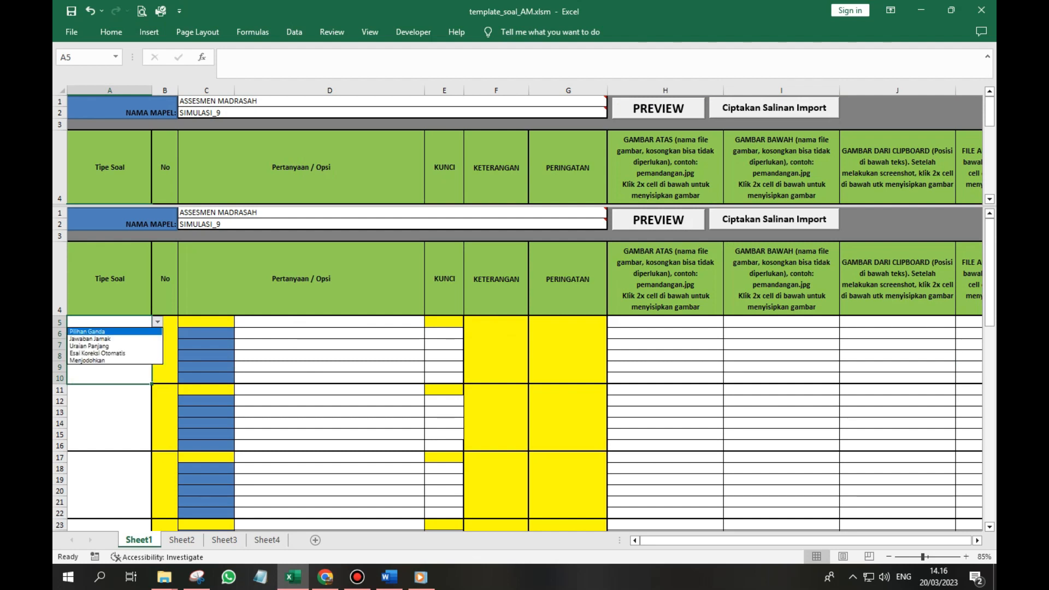
click(87, 332)
click(164, 350)
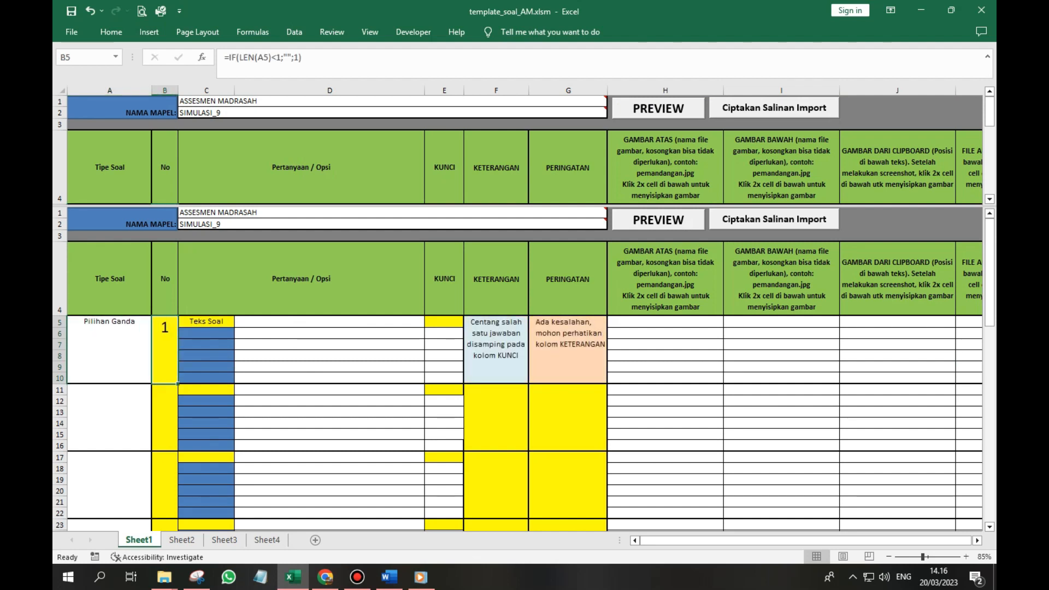
- Select question 1's text in cell D5 and expand the formula bar to show more of its lines
click(206, 321)
click(329, 322)
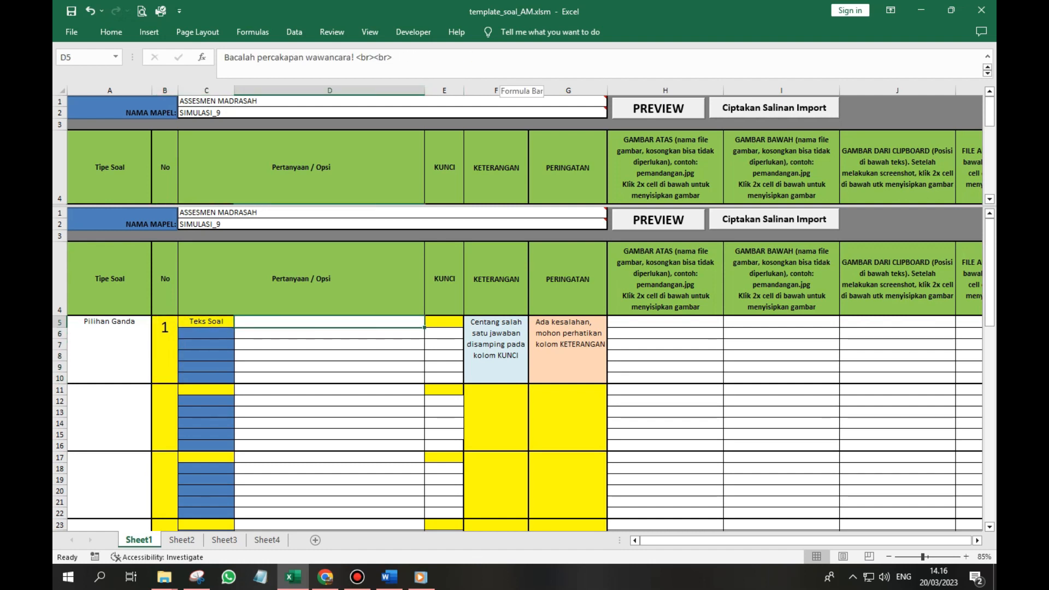
key(ctrl+shift+u)
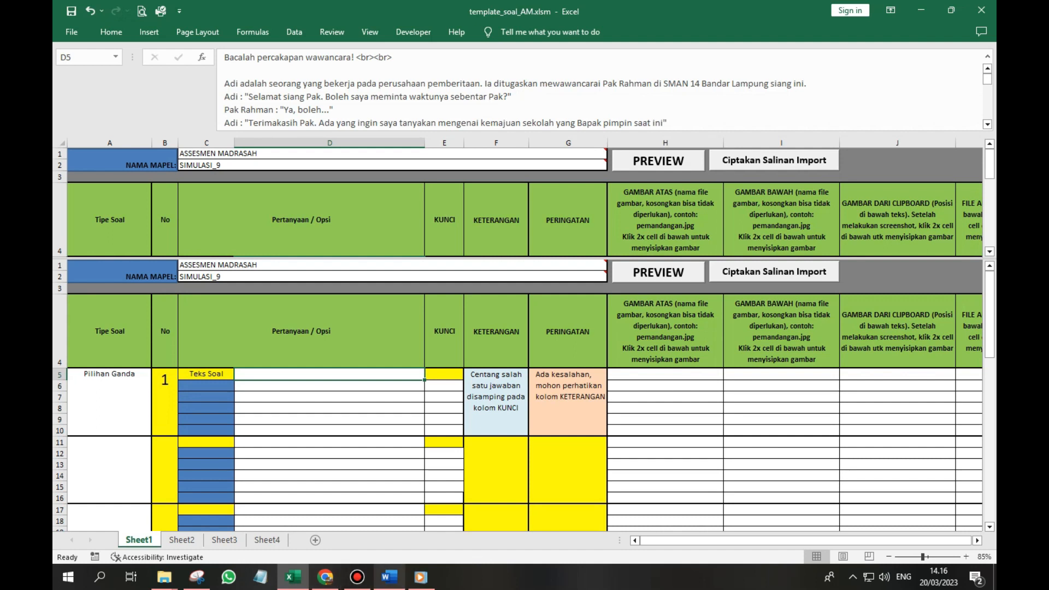
- Switch to the Word master document, remove the automatic lettering from question 1's four answer options, and copy them
click(389, 577)
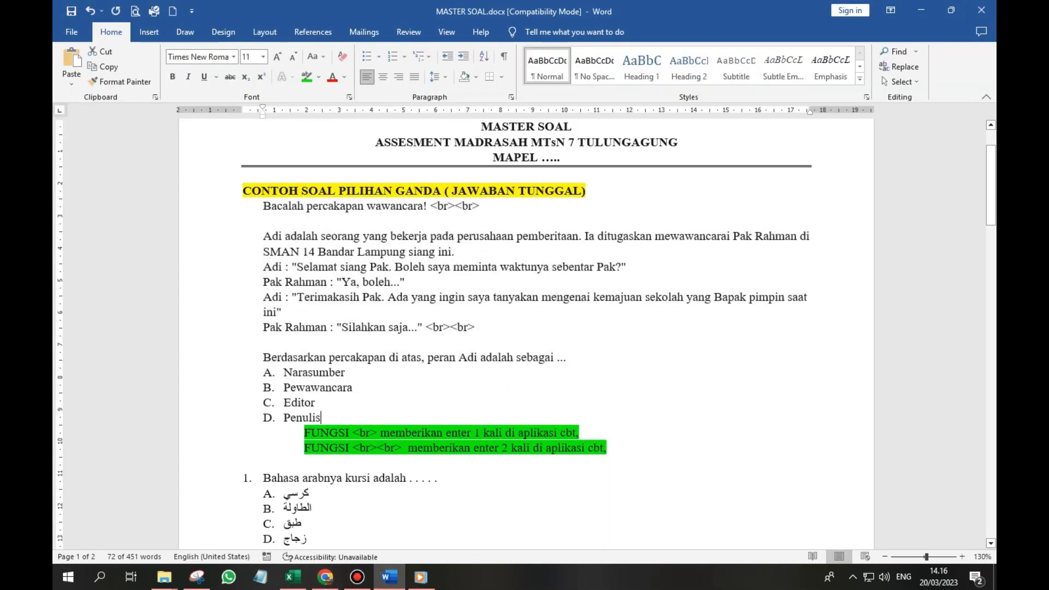
drag(326, 417, 284, 372)
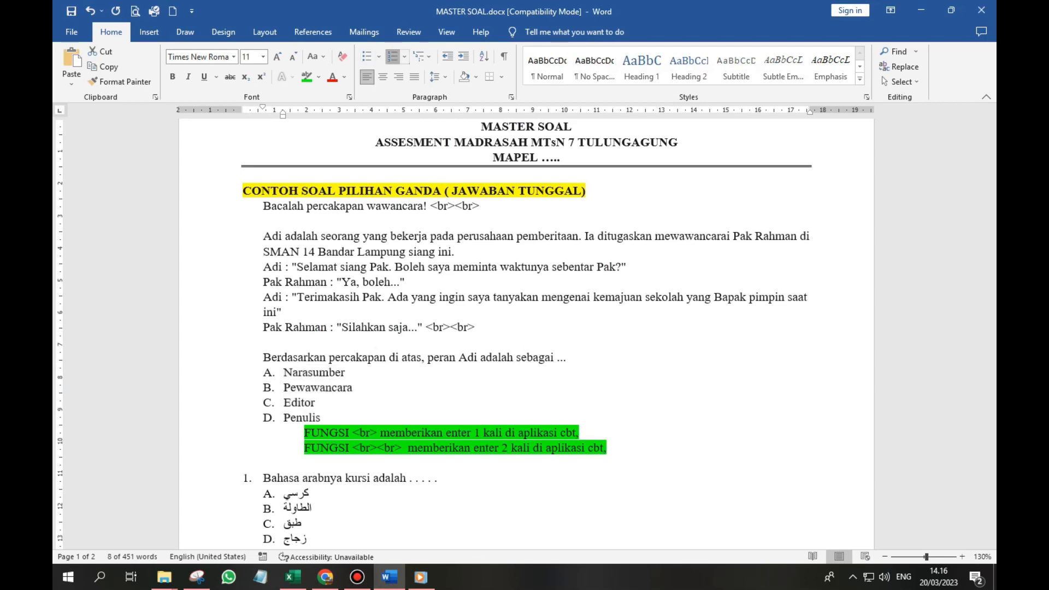
click(392, 56)
right_click(290, 387)
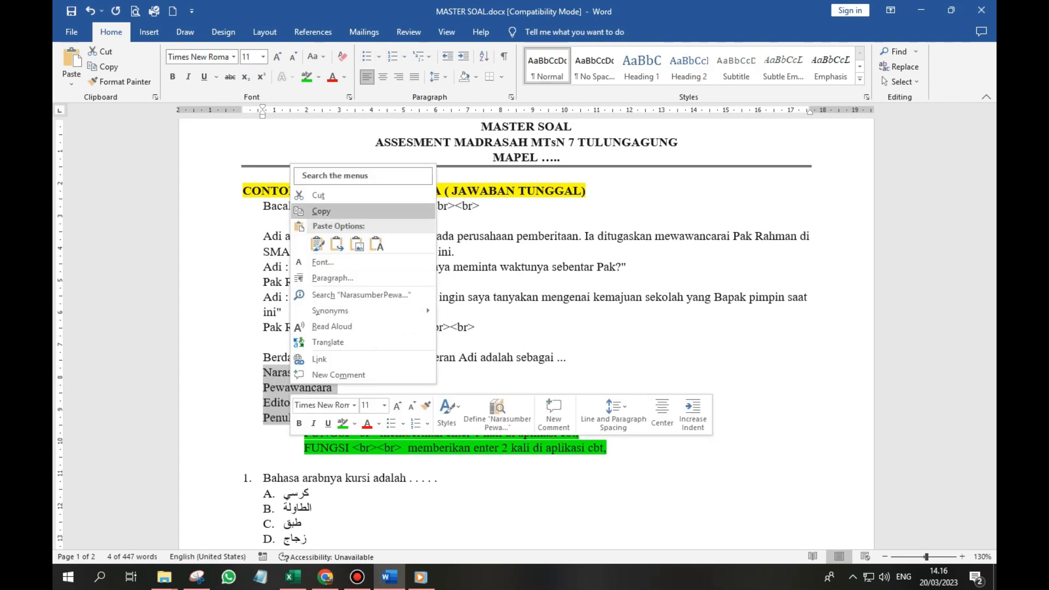
click(320, 211)
- Switch to the Excel template and paste the four copied answer options into cells D6:D9
click(292, 576)
click(329, 386)
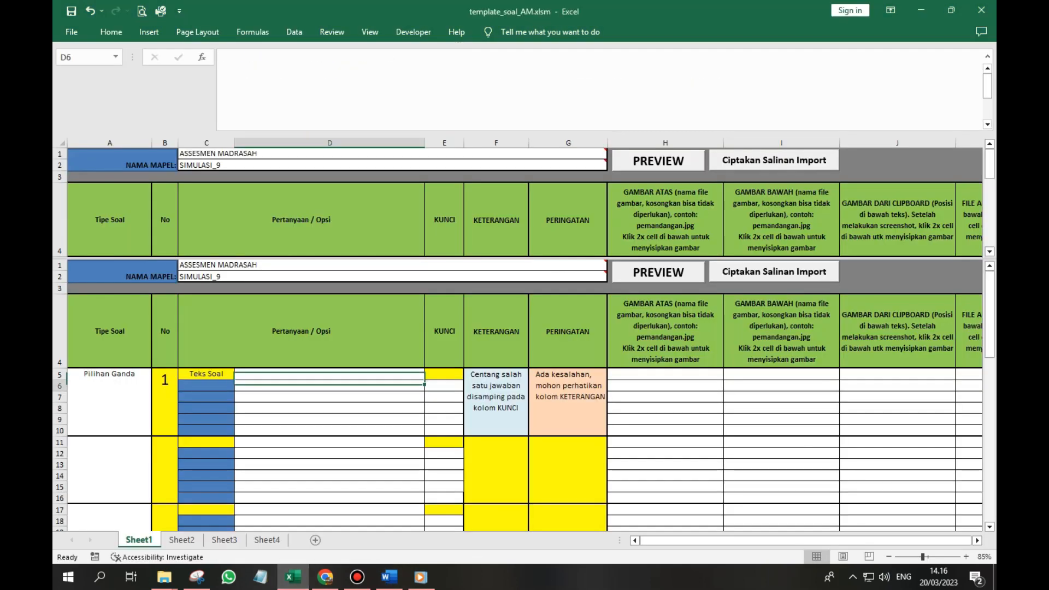
drag(329, 385, 328, 419)
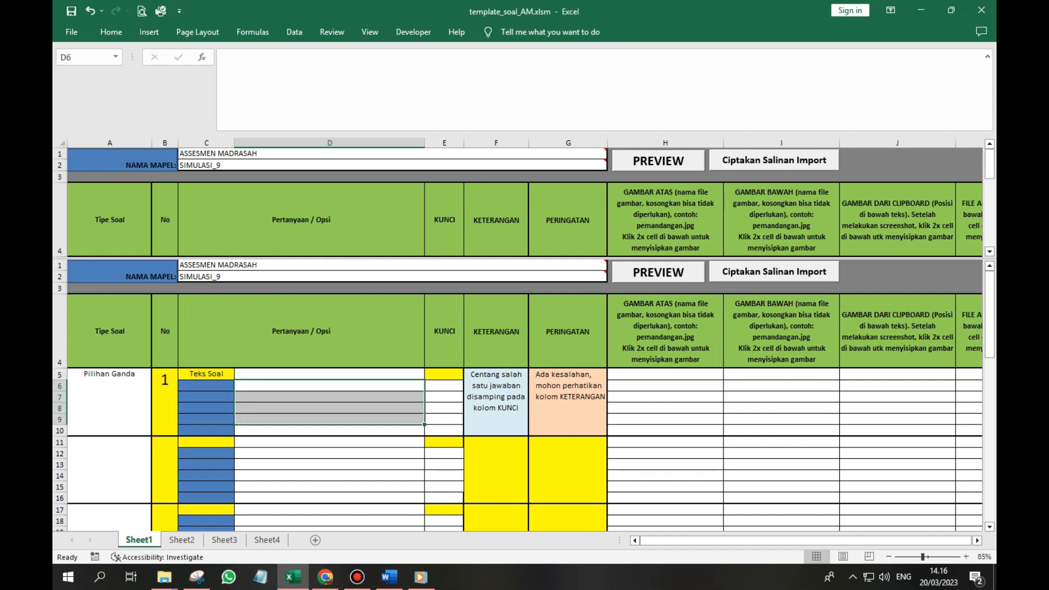
right_click(272, 389)
click(317, 146)
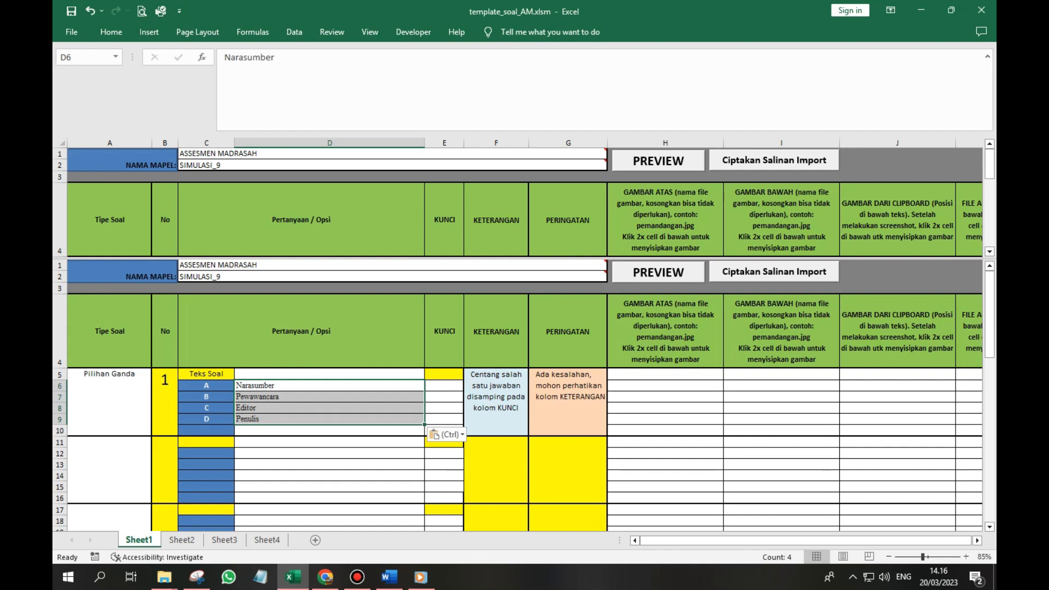
- Mark option B, Pewawancara, as question 1's correct answer by entering V in the KUNCI column at E7
click(569, 407)
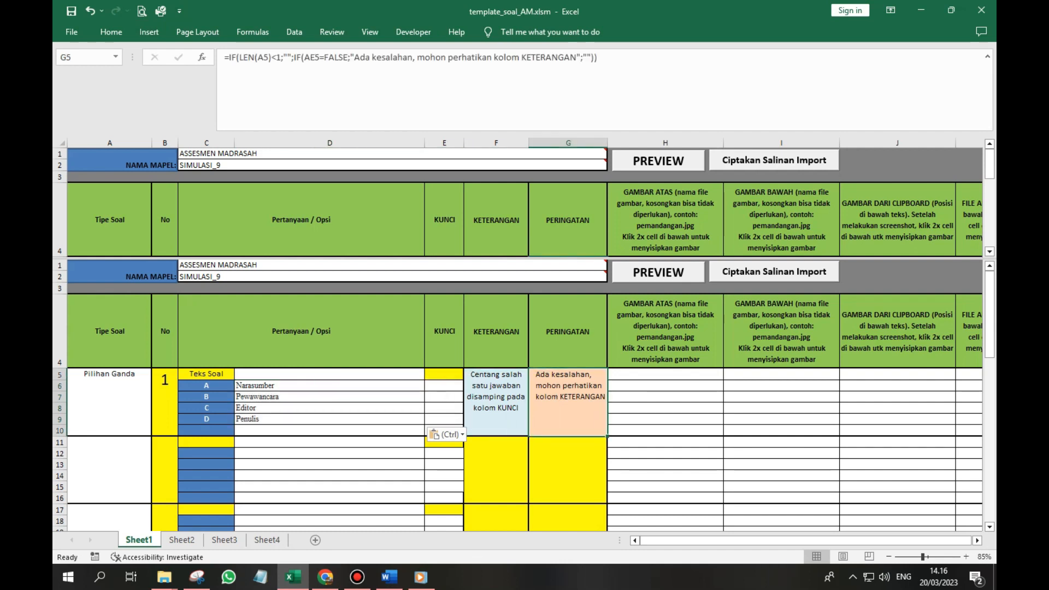
click(496, 344)
click(496, 402)
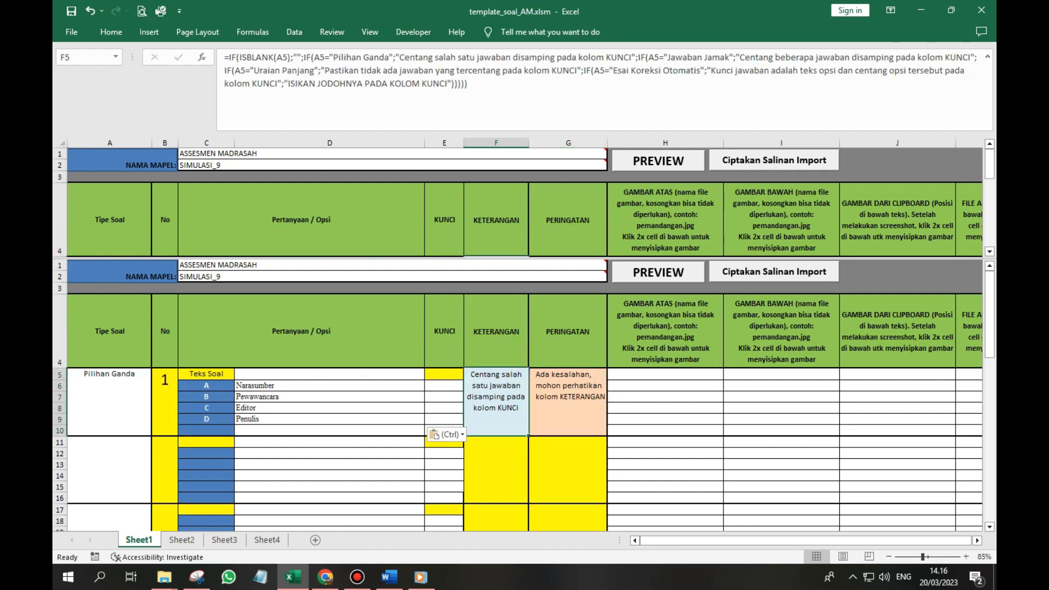
drag(444, 386, 444, 418)
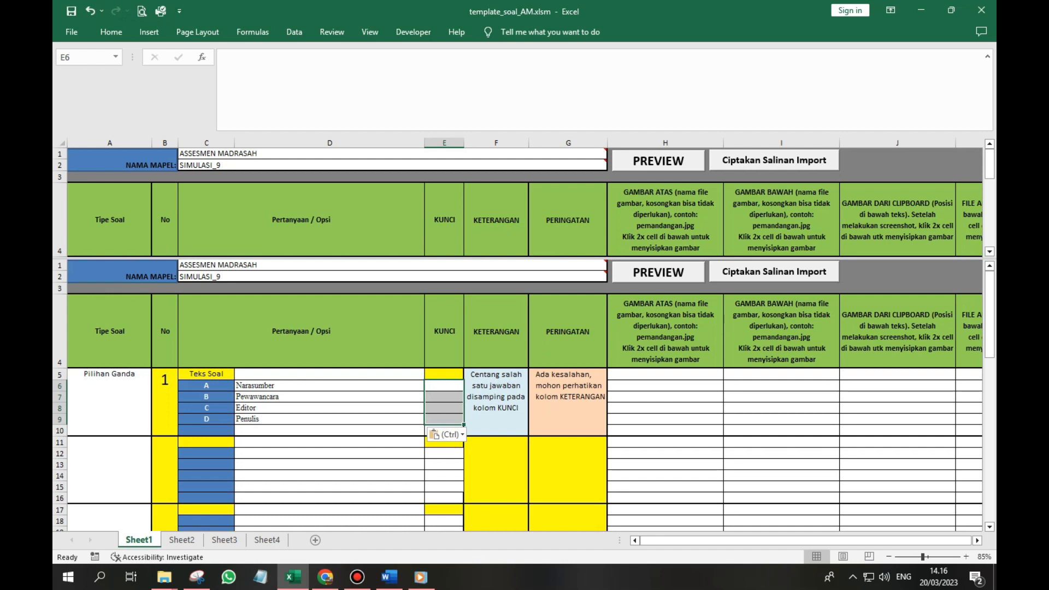
click(329, 397)
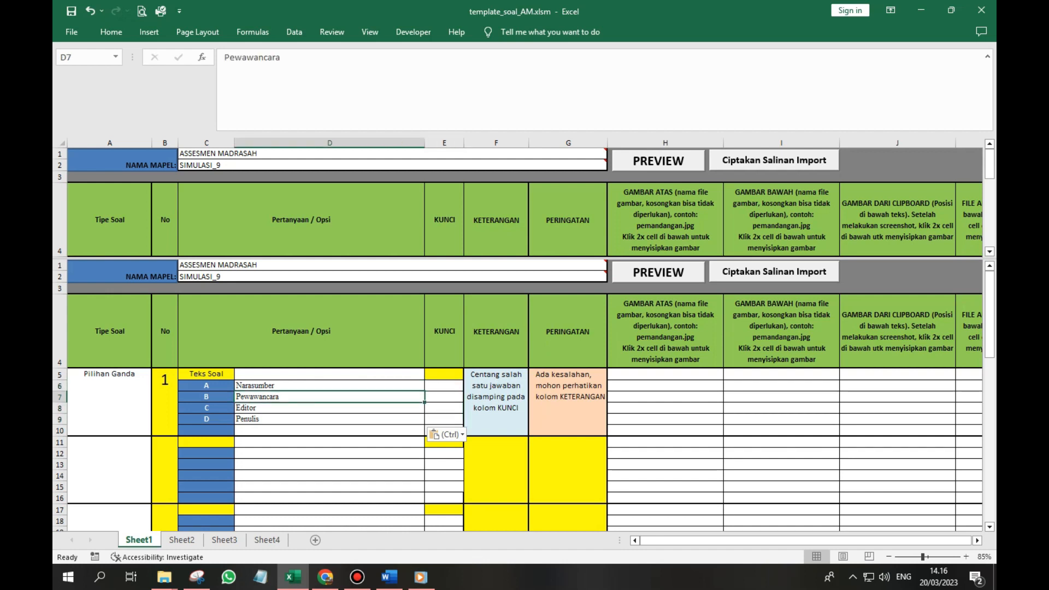
click(444, 397)
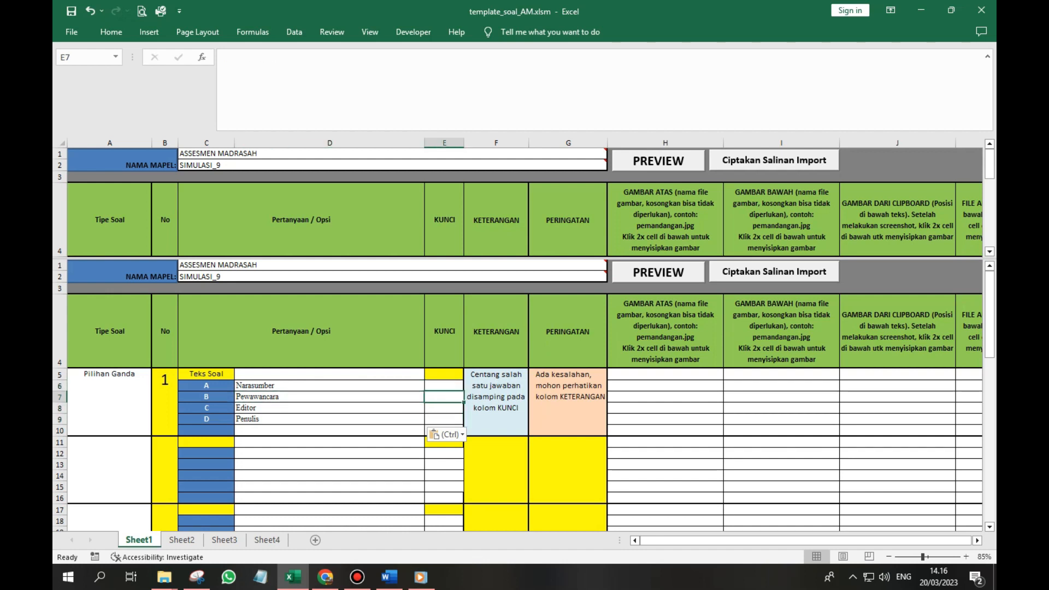
text(V)
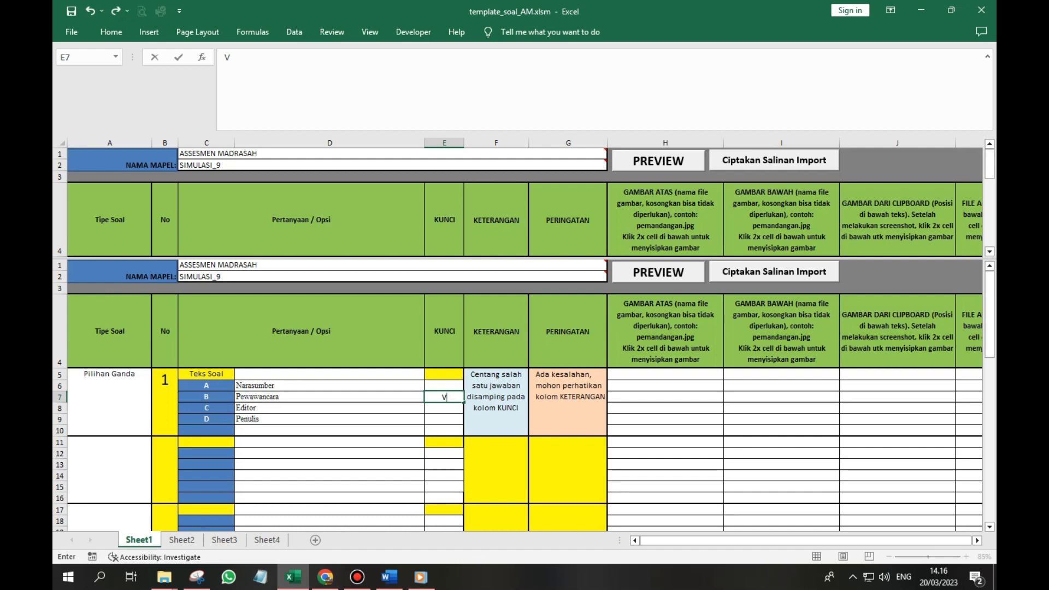
click(666, 385)
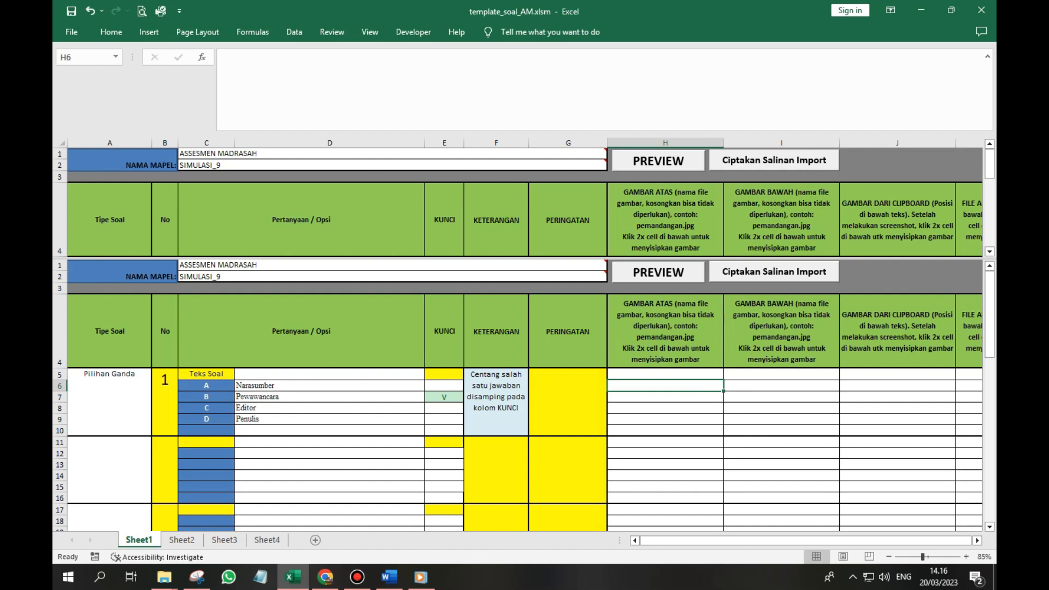
- Generate the question bank preview, examine question 1's paragraph breaks in the browser, and return to Excel to dismiss the preview notice
click(389, 577)
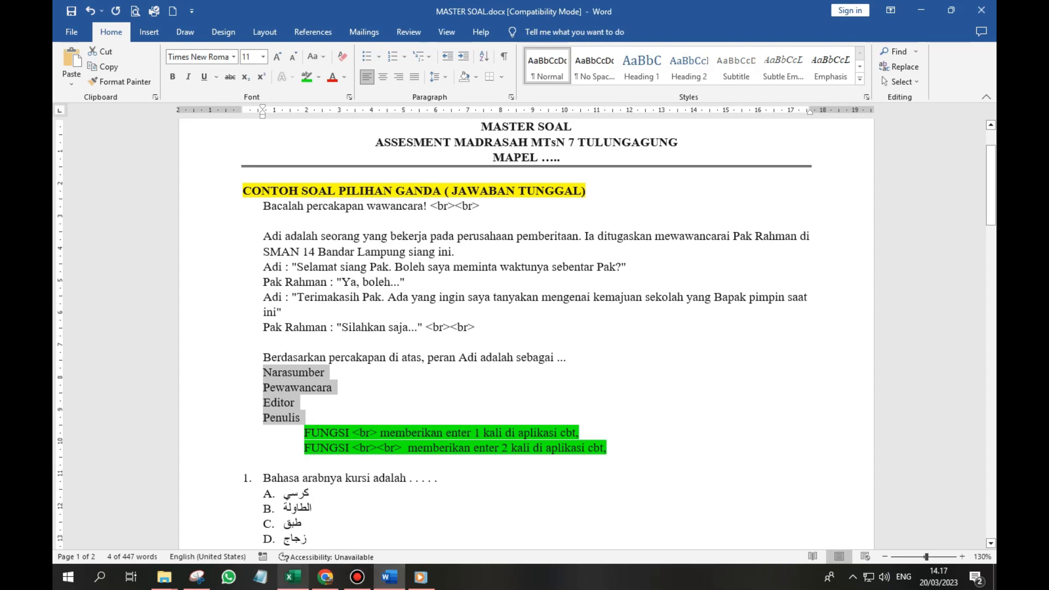
click(293, 576)
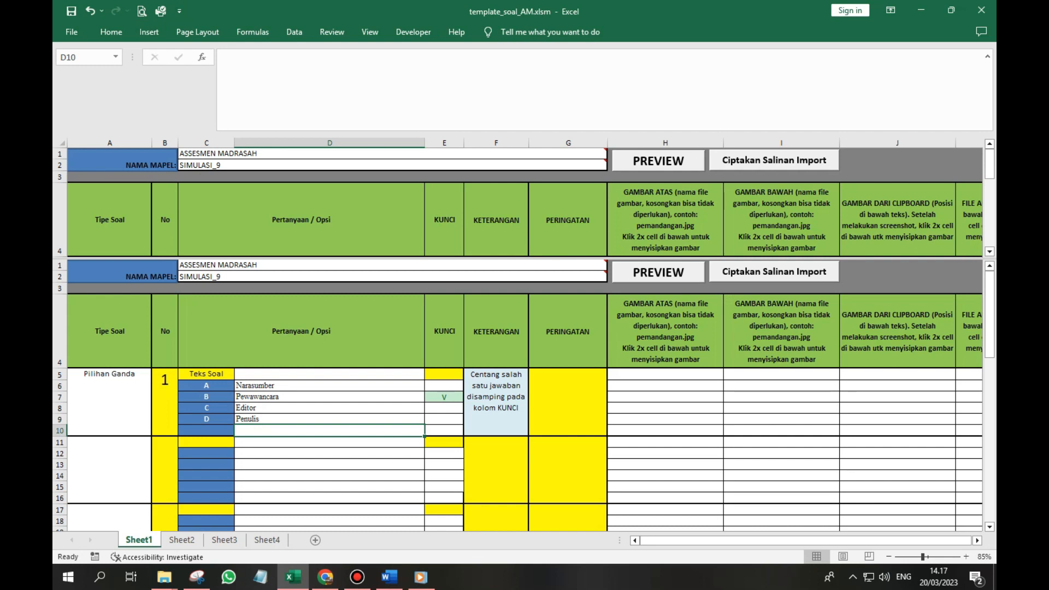
click(658, 160)
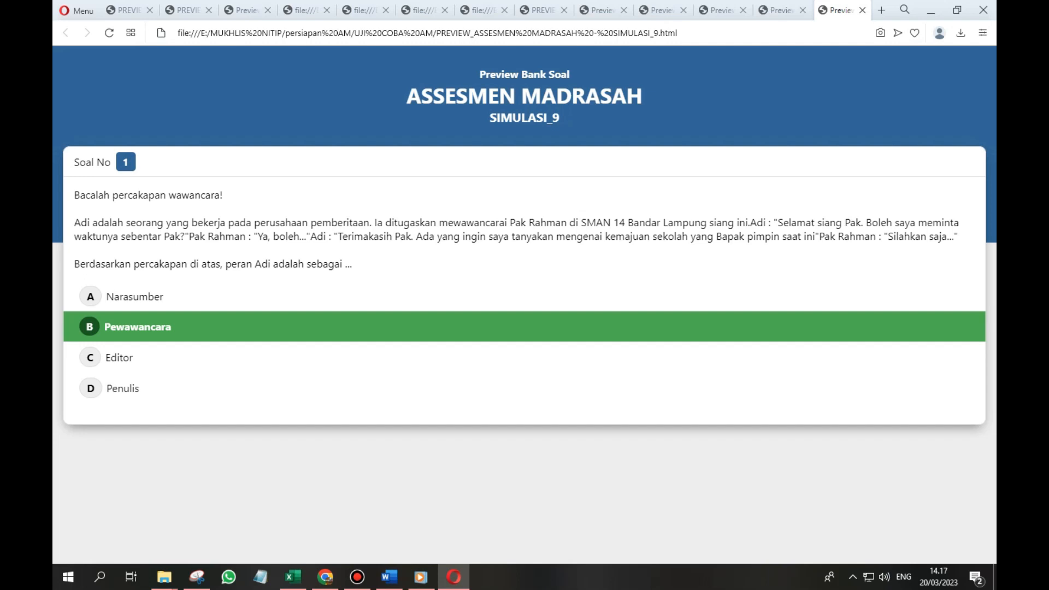
drag(74, 195, 125, 236)
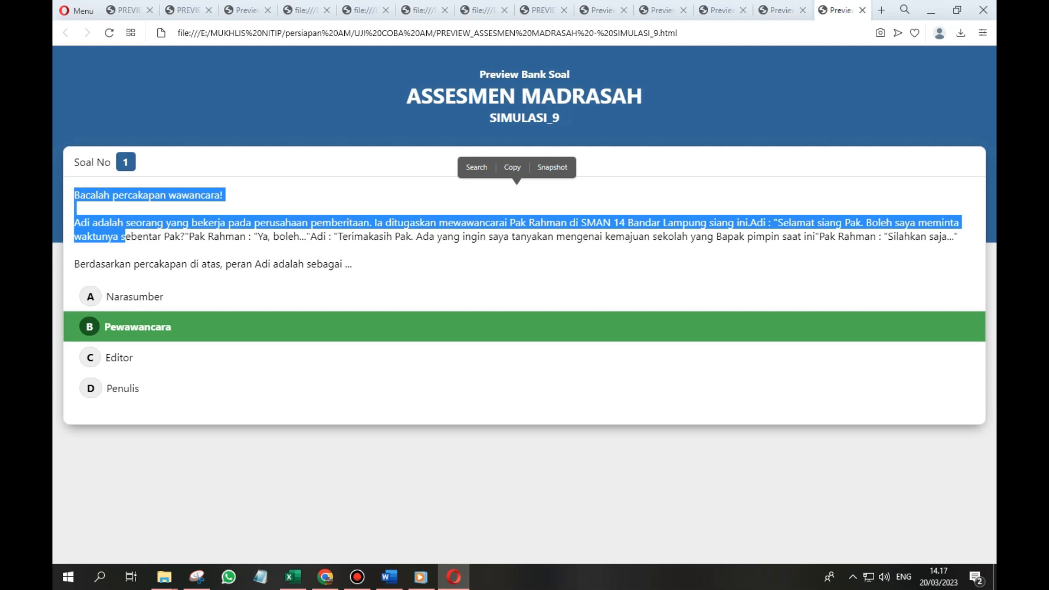
click(293, 577)
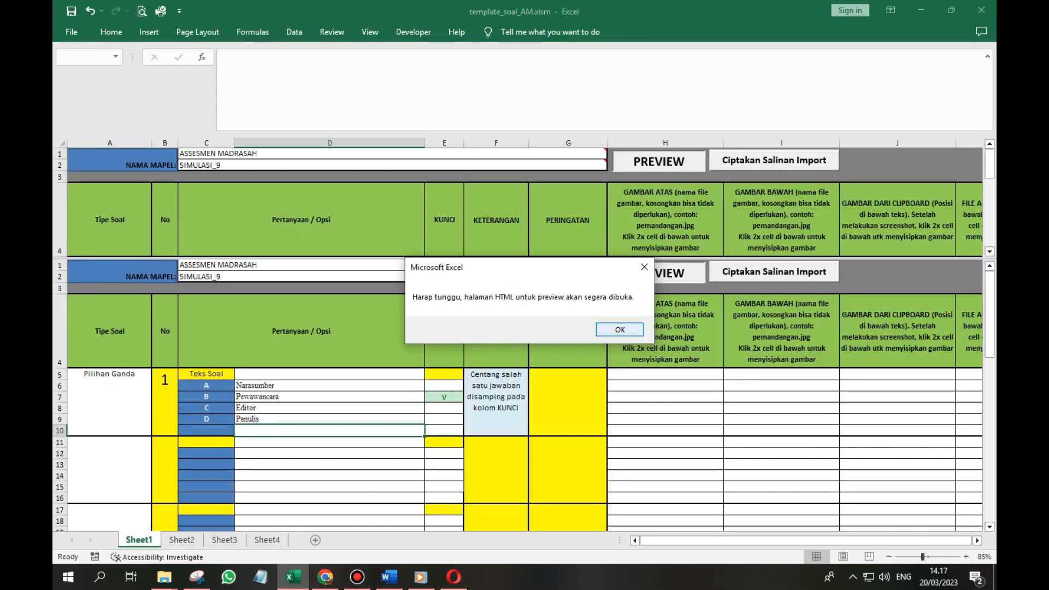
click(619, 329)
- Switch to Word, remove the automatic numbering from the question "Bahasa arabnya kursi adalah . . . . .", and copy its text
click(389, 576)
scroll(525, 327, down, 4)
drag(262, 321, 440, 320)
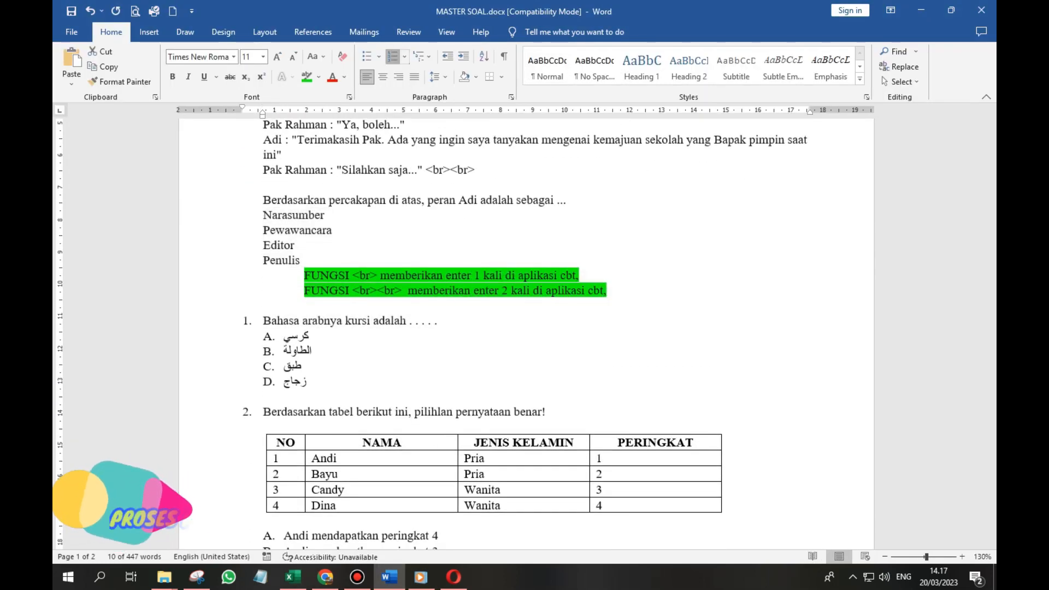
click(392, 57)
right_click(275, 322)
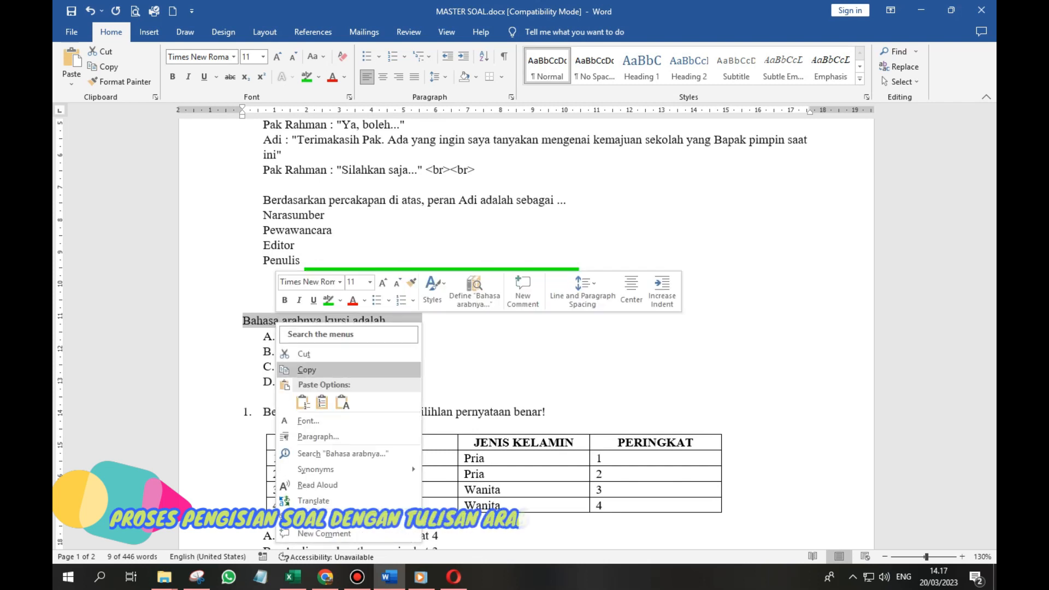
click(307, 370)
- Switch to the Excel template and paste the copied question into cell D11 through its formula bar
click(293, 577)
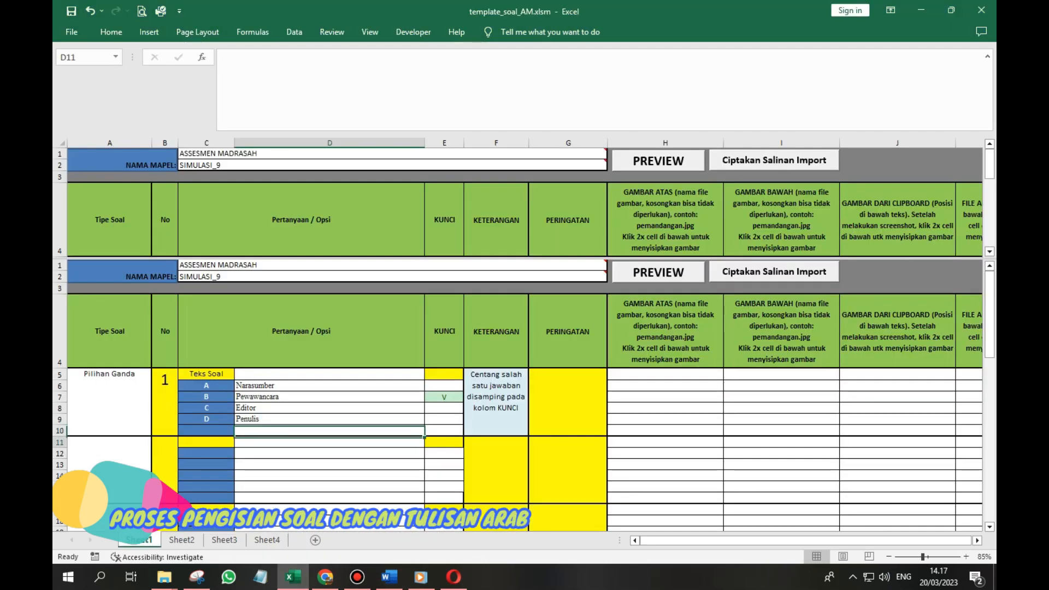
right_click(331, 83)
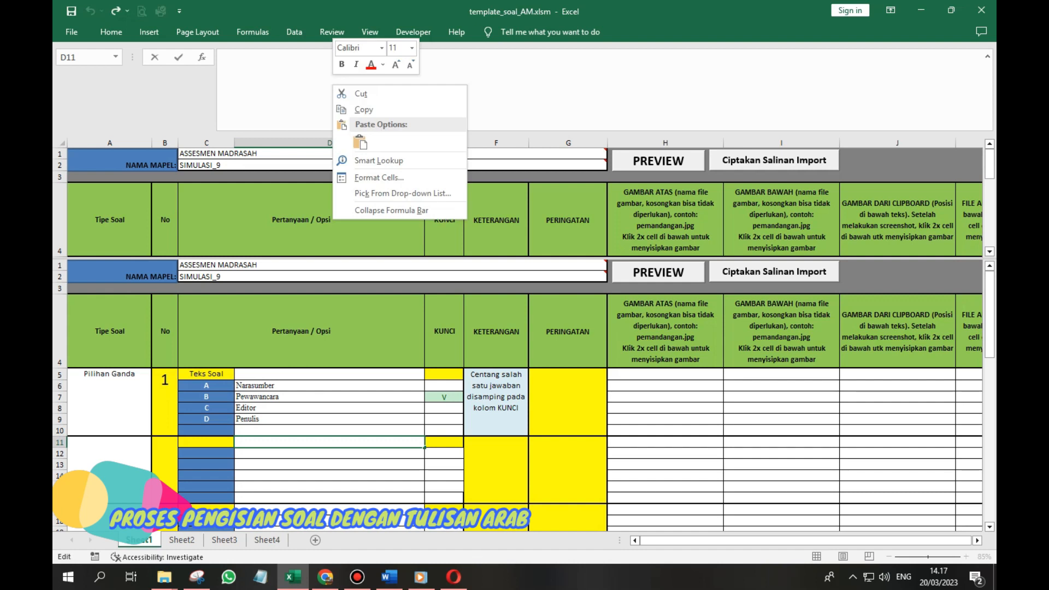
click(359, 143)
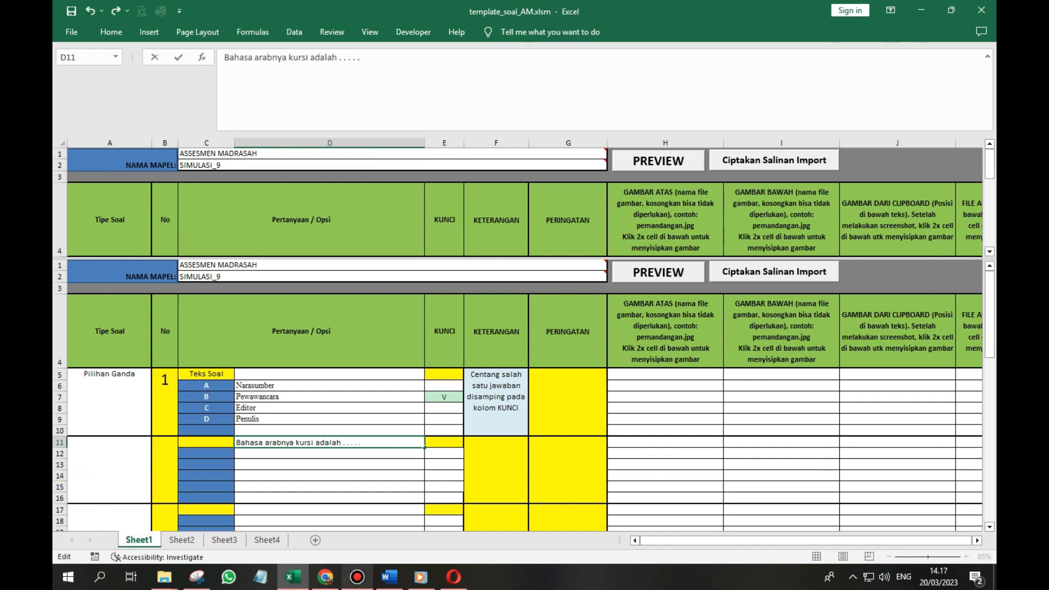
- Switch to Word and remove the automatic lettering from the four Arabic answer options under "Bahasa arabnya kursi adalah"
click(389, 577)
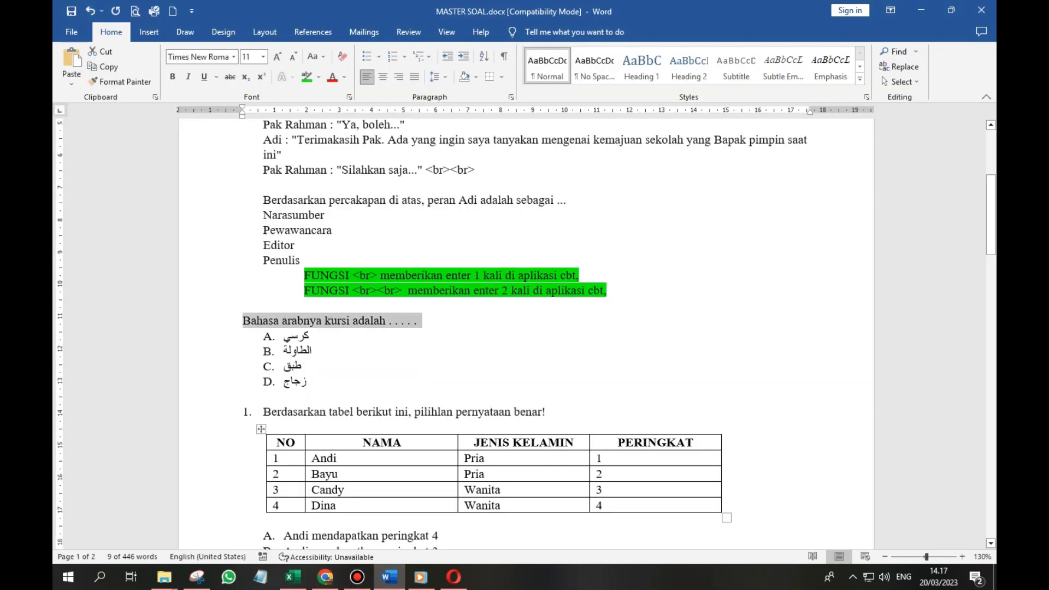
click(310, 336)
drag(310, 336, 284, 382)
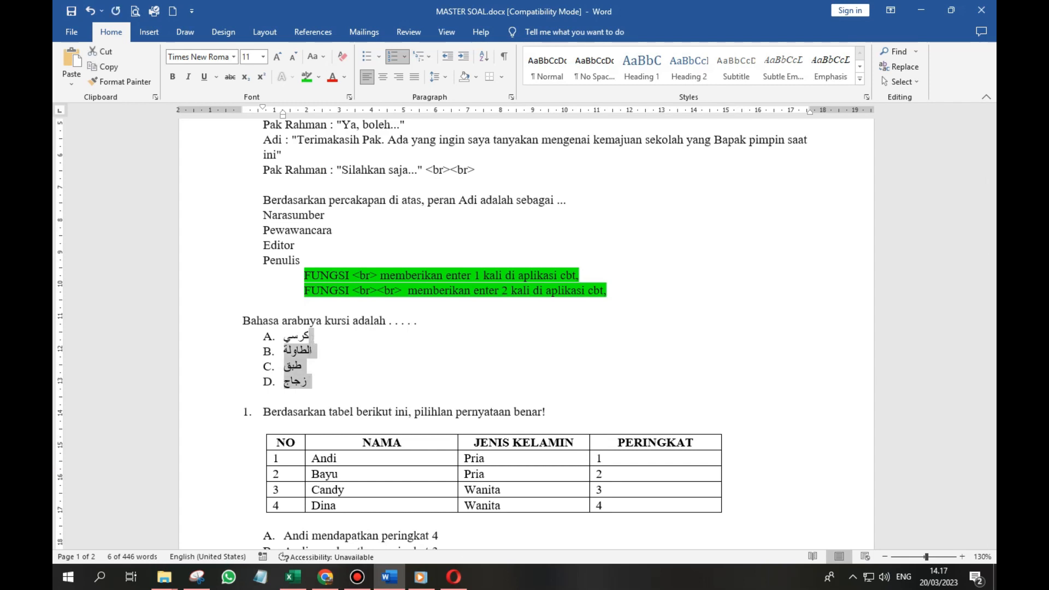
click(392, 57)
click(294, 336)
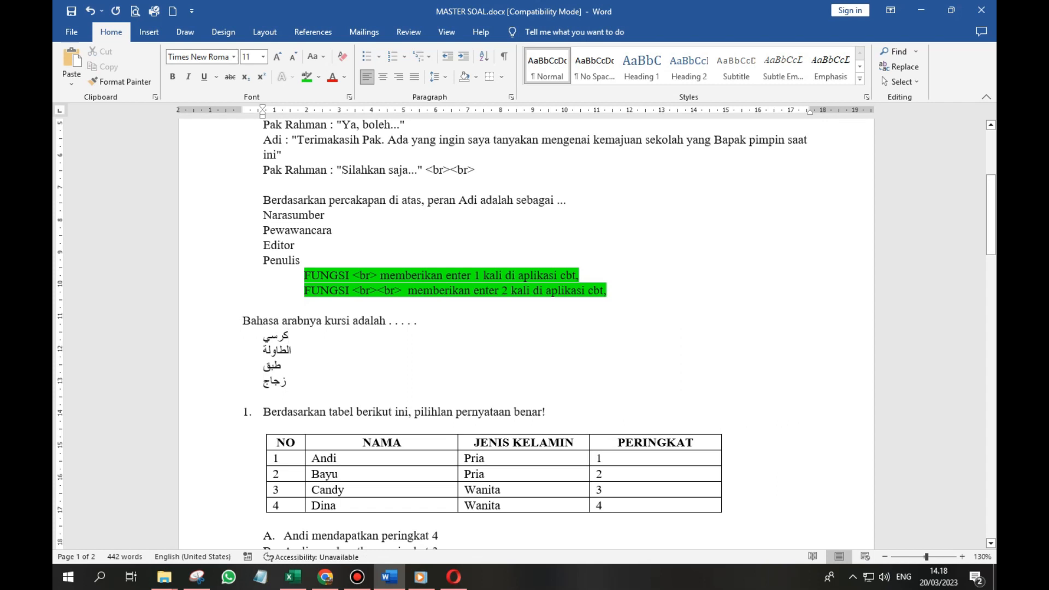
click(359, 321)
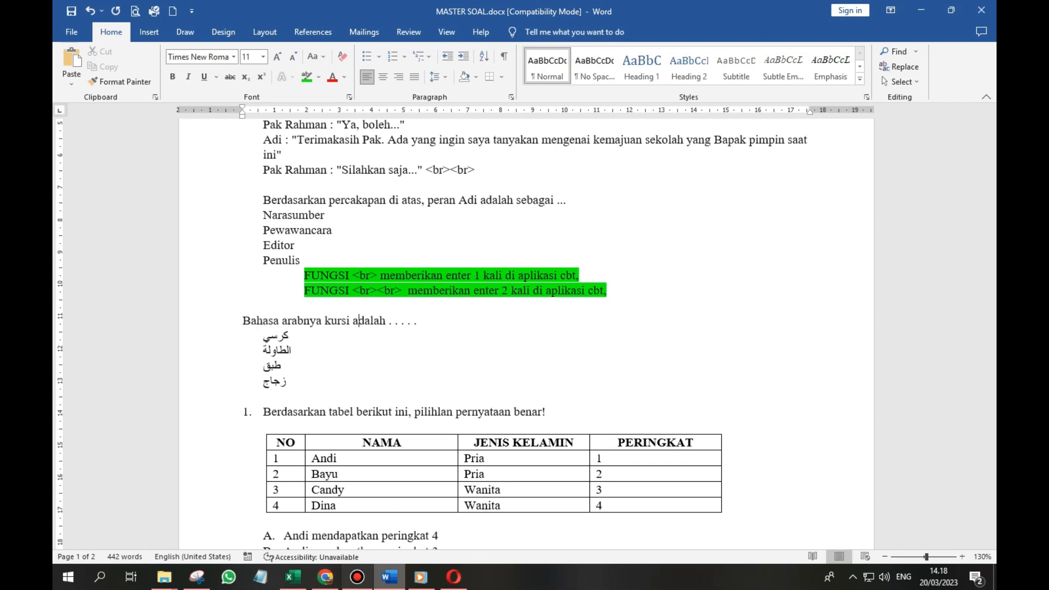
mouse_move(453, 577)
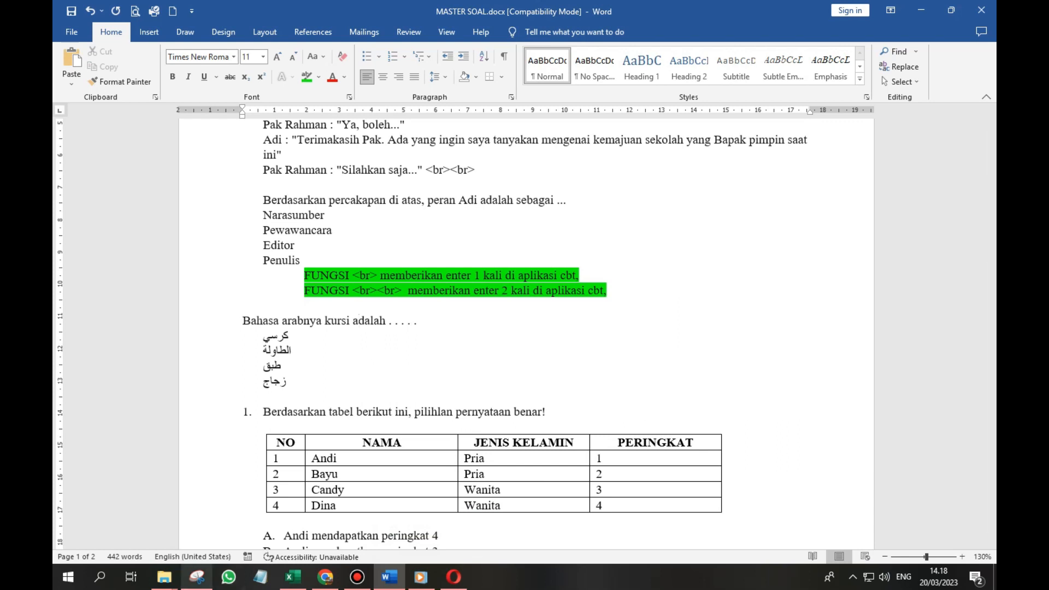
click(196, 576)
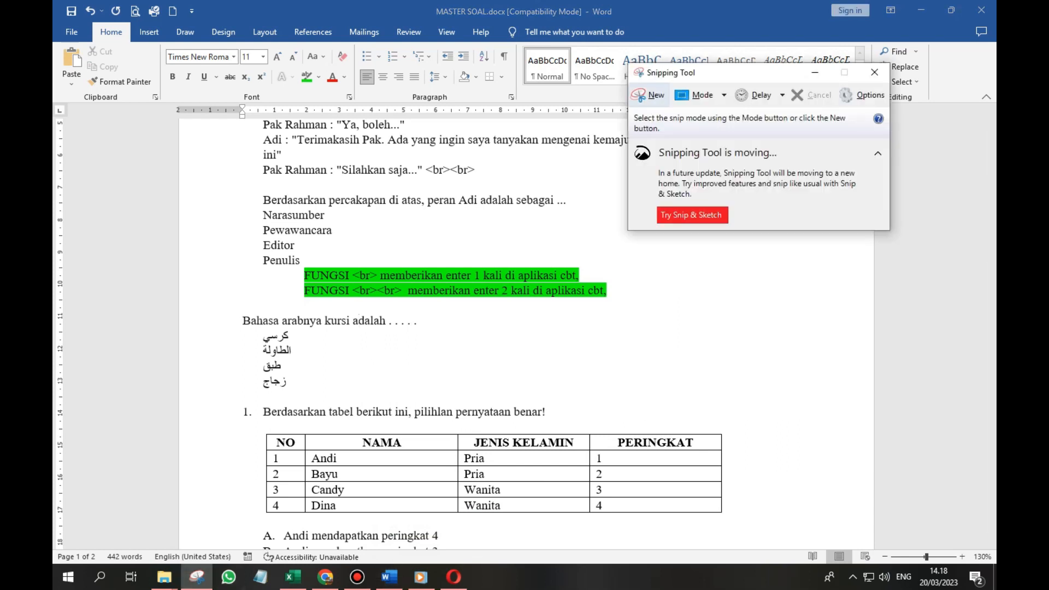
click(649, 96)
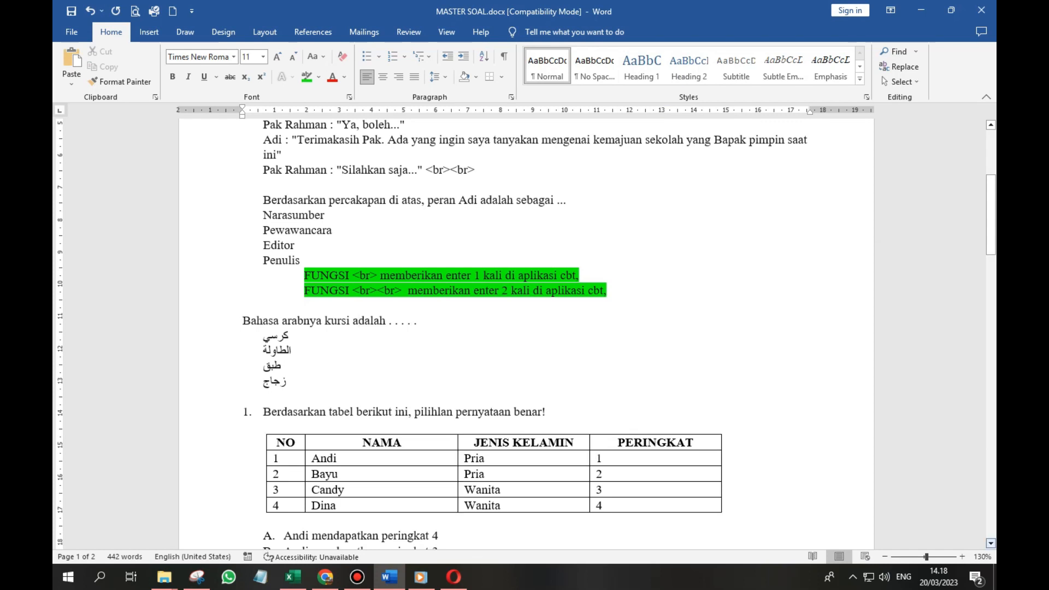
- Capture the first Arabic answer option "كرسي" in Word with Snipping Tool and copy the snip
scroll(354, 328, up, 1)
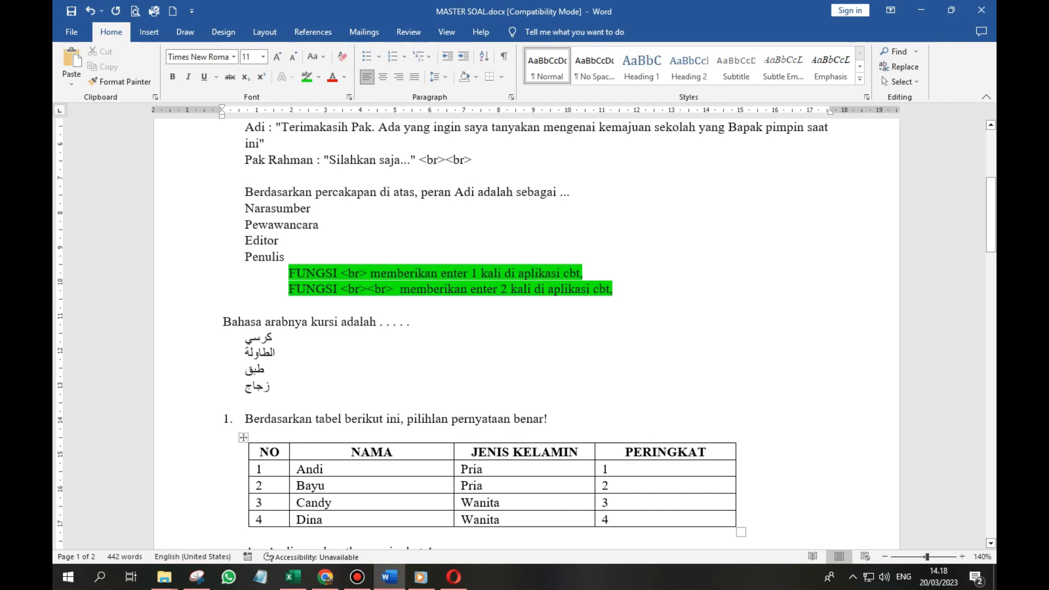
scroll(353, 327, up, 10)
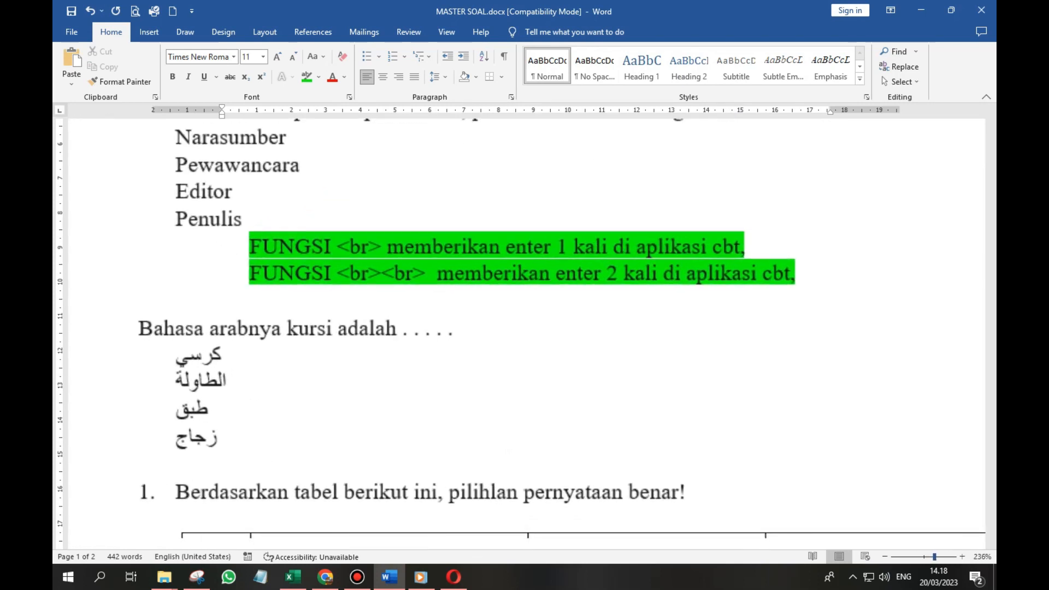
scroll(354, 327, down, 15)
scroll(354, 328, up, 5)
scroll(354, 328, up, 4)
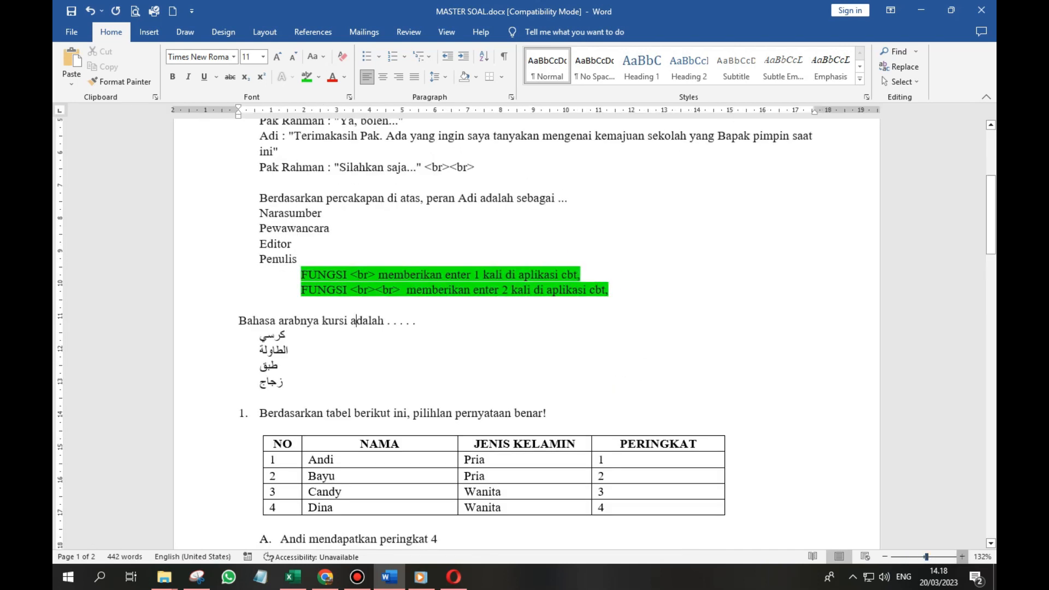
scroll(353, 327, up, 1)
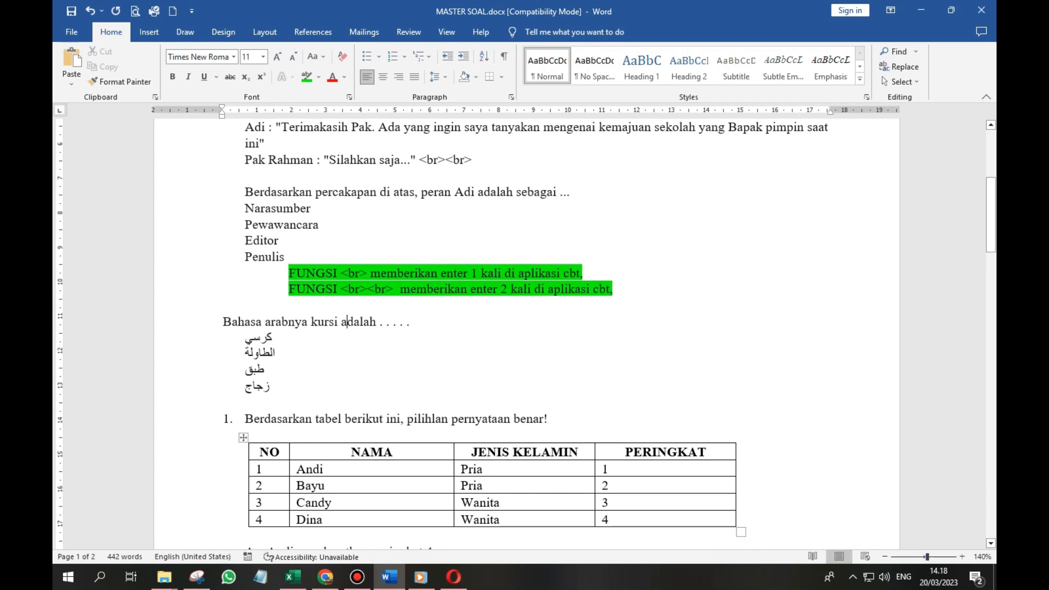
scroll(524, 333, down, 3)
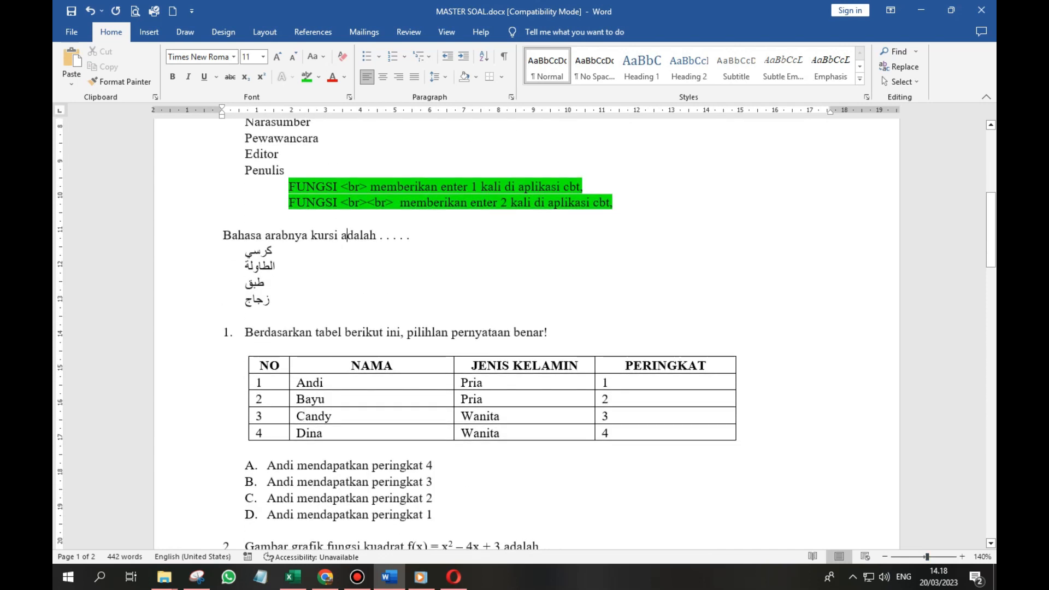
click(196, 577)
click(650, 95)
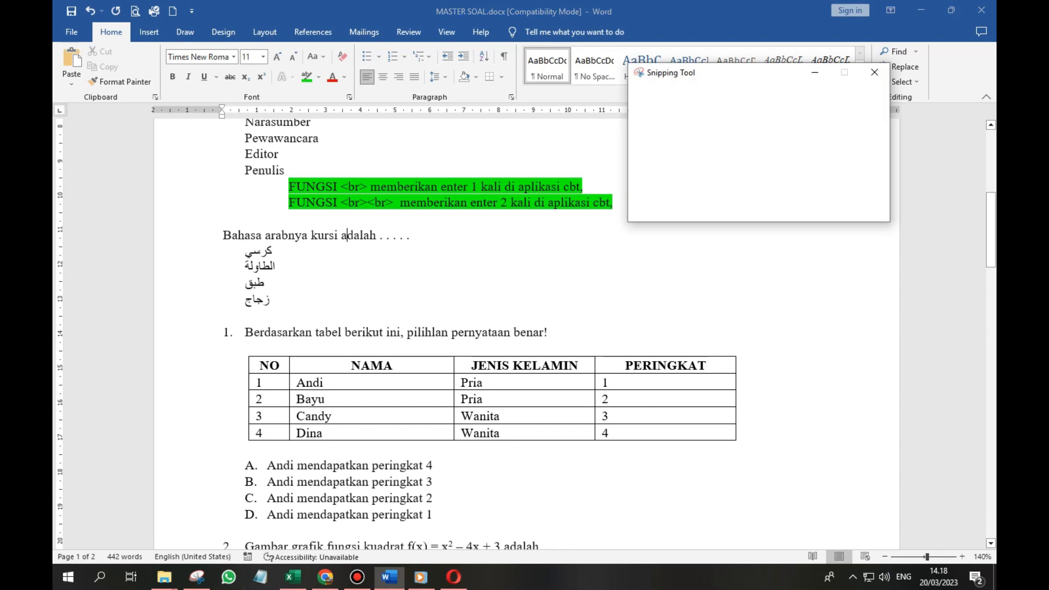
drag(242, 258, 275, 244)
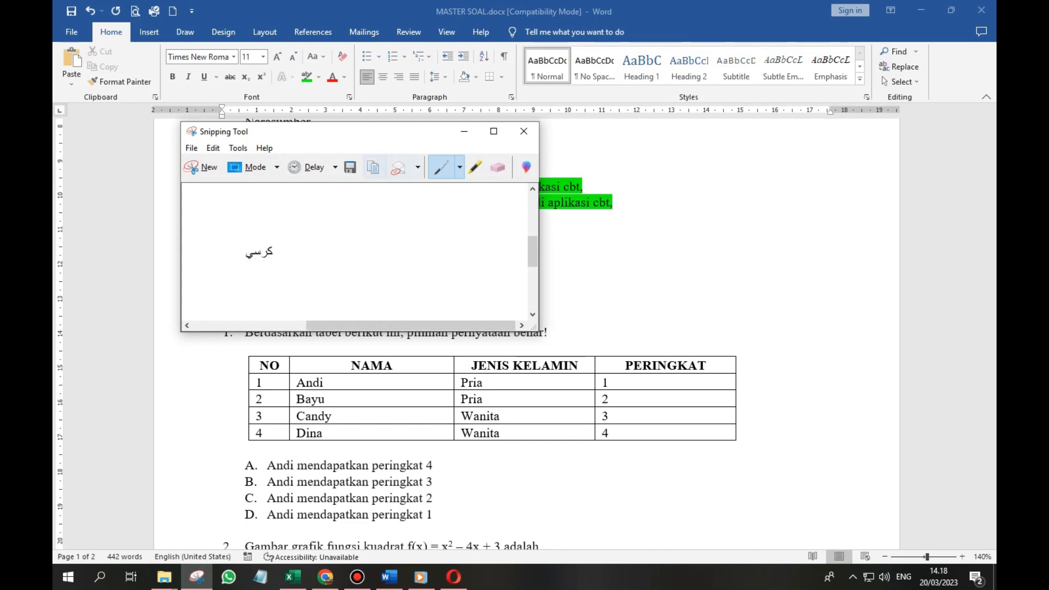
click(373, 168)
- Switch to Excel, commit the question text in D11, and insert the copied snip as option A's clipboard image in J12
click(293, 577)
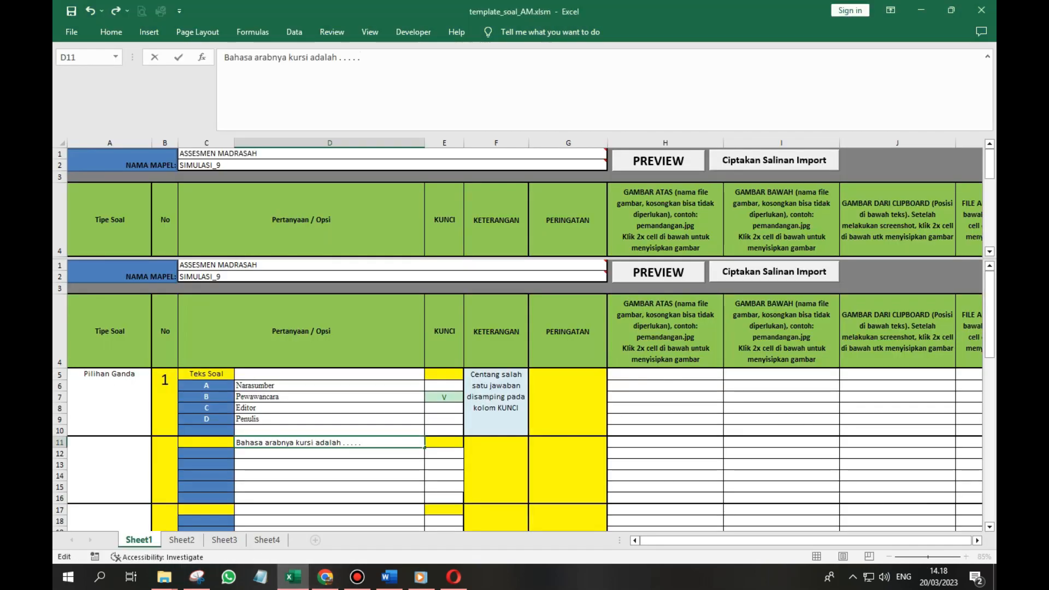
key(Return)
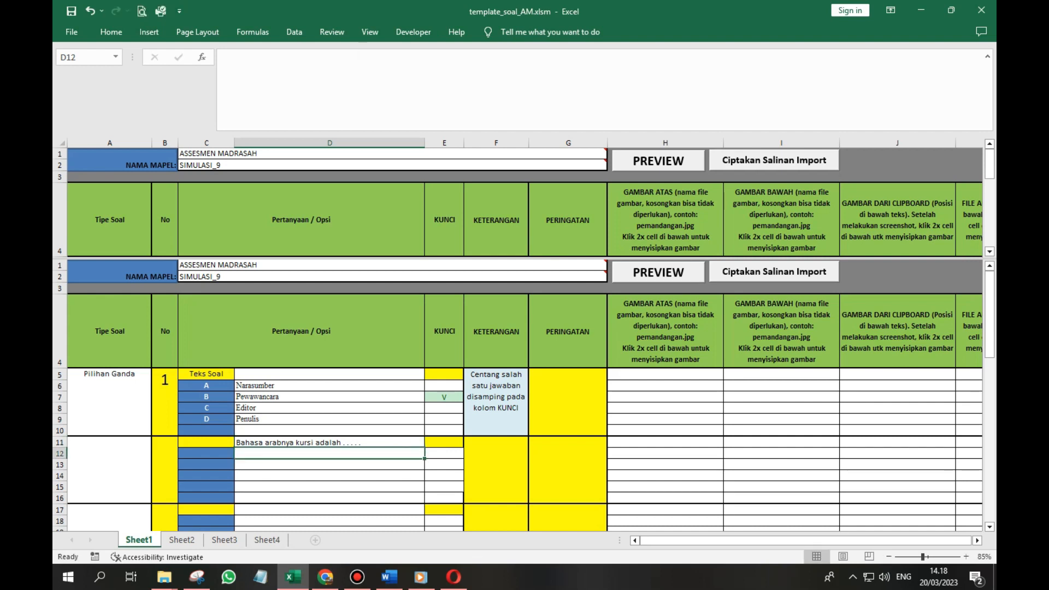
click(897, 454)
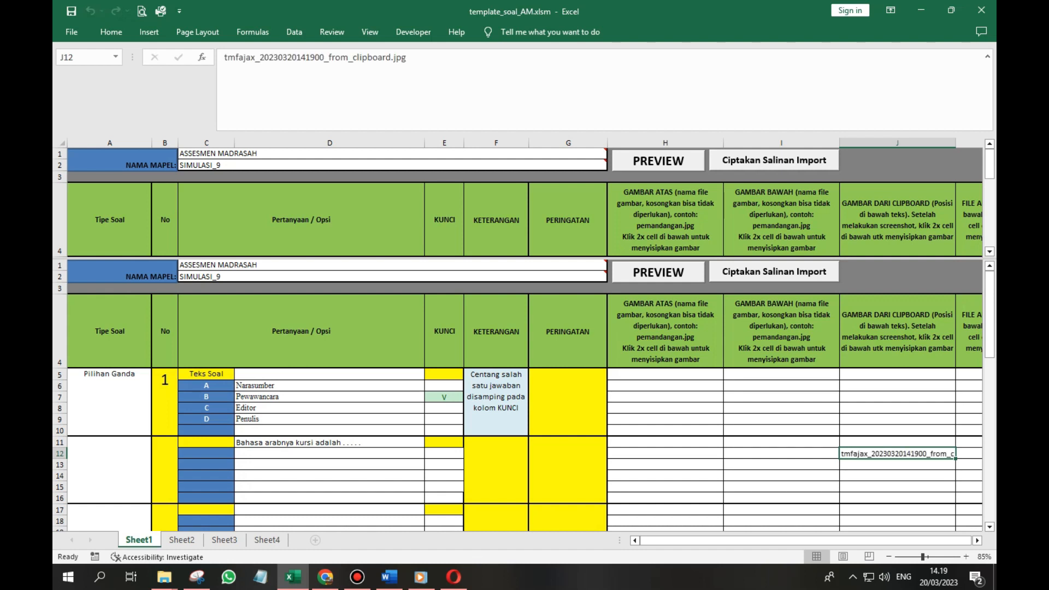
click(394, 57)
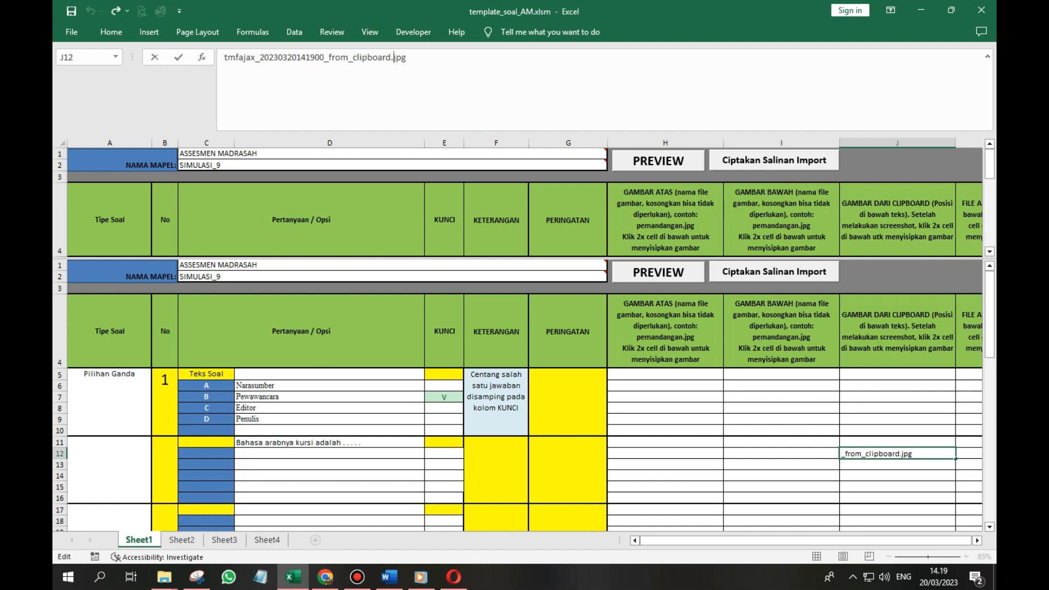
click(329, 453)
- Set the question type of the second question in cell A11 to Pilihan Ganda
click(109, 361)
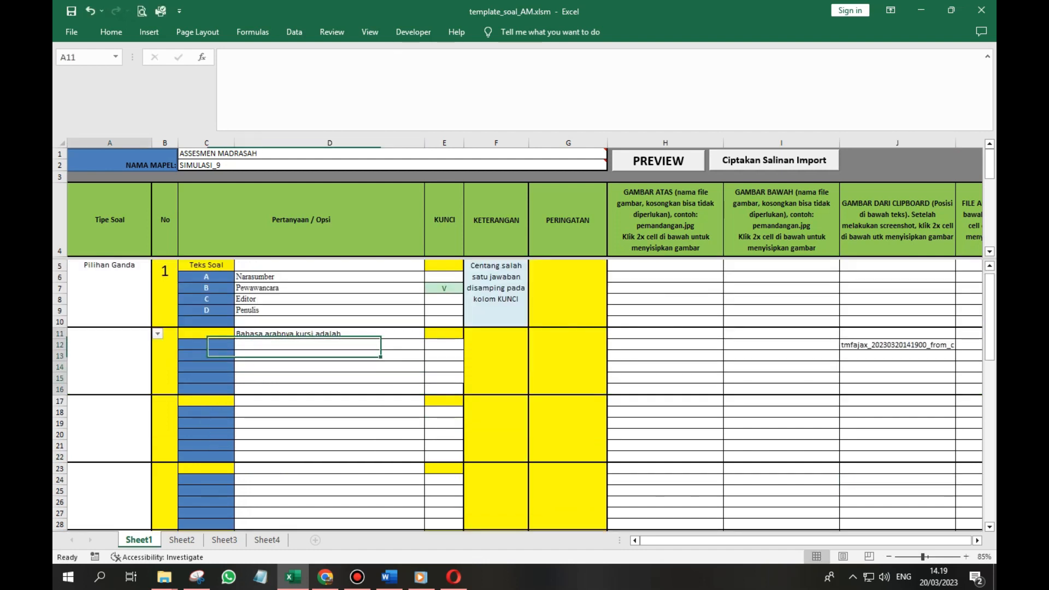
click(157, 333)
click(90, 342)
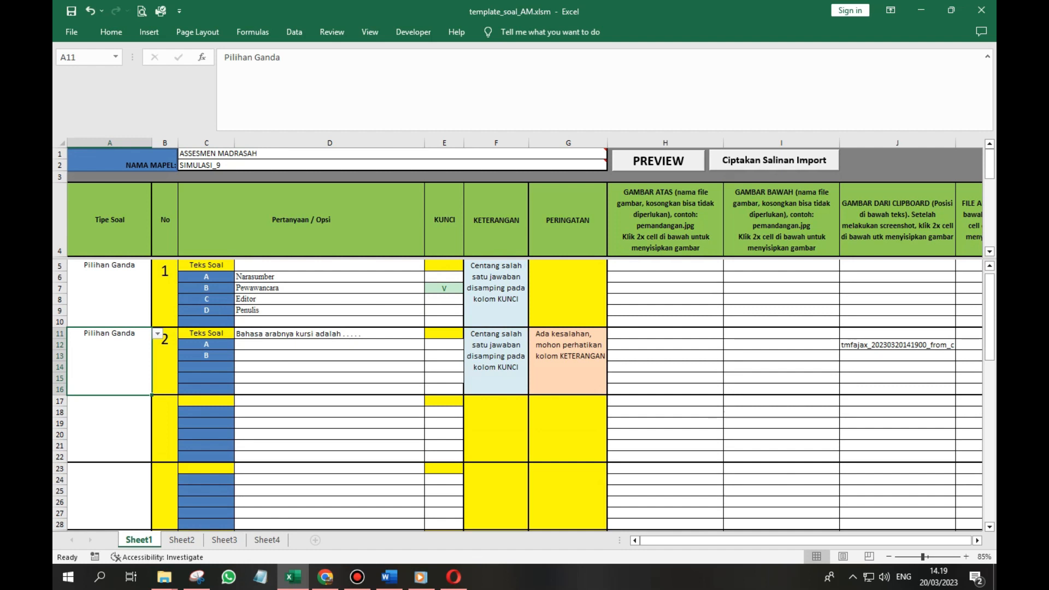
- Snip the second Arabic option "الطاولة" from the Word document and insert it as the clipboard image in Excel cell J13
click(389, 577)
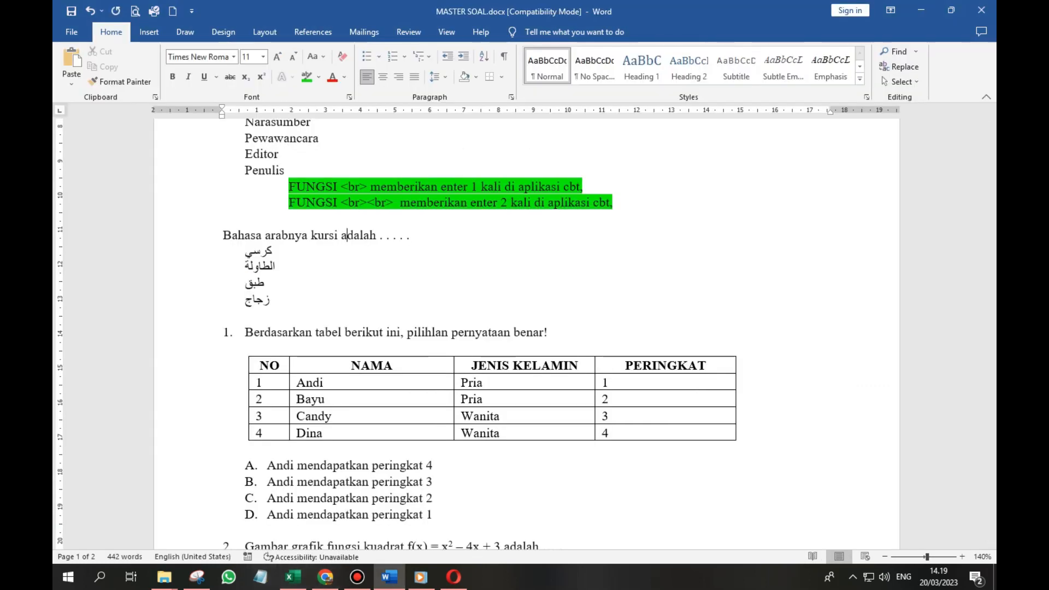
click(197, 577)
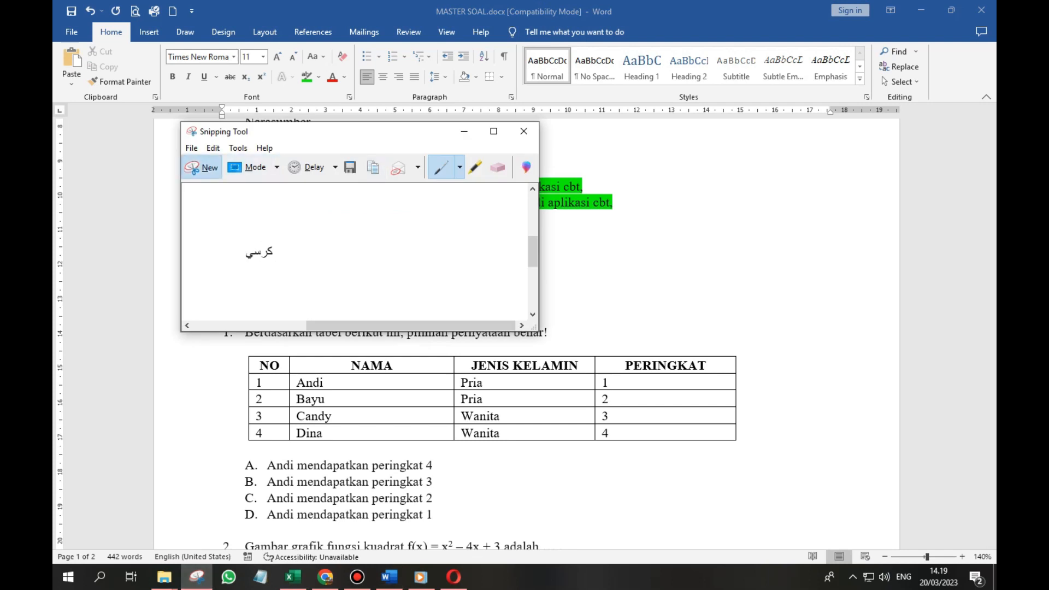
click(202, 167)
drag(244, 272, 274, 257)
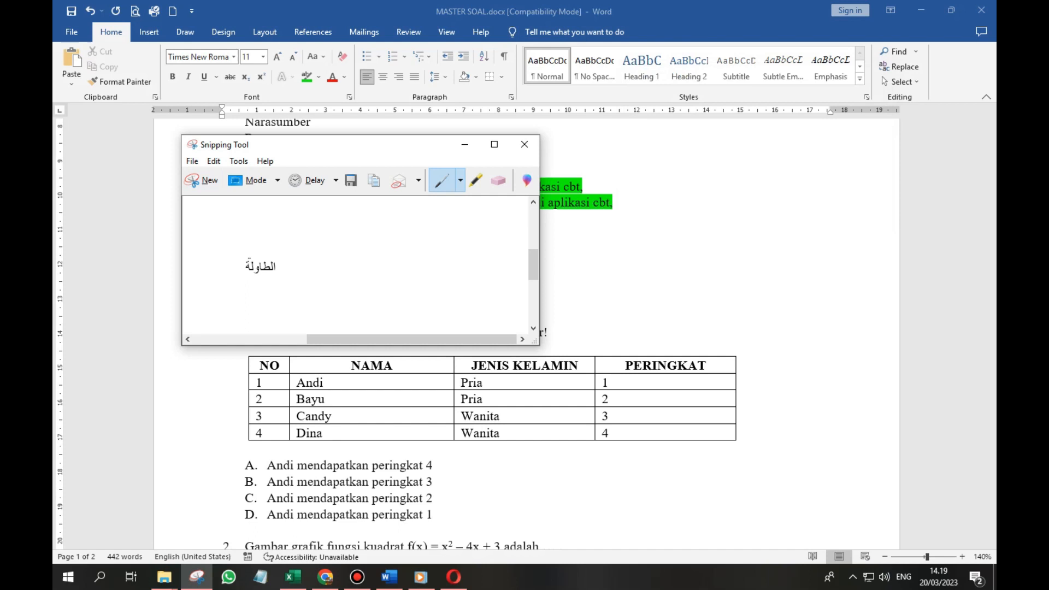
click(292, 576)
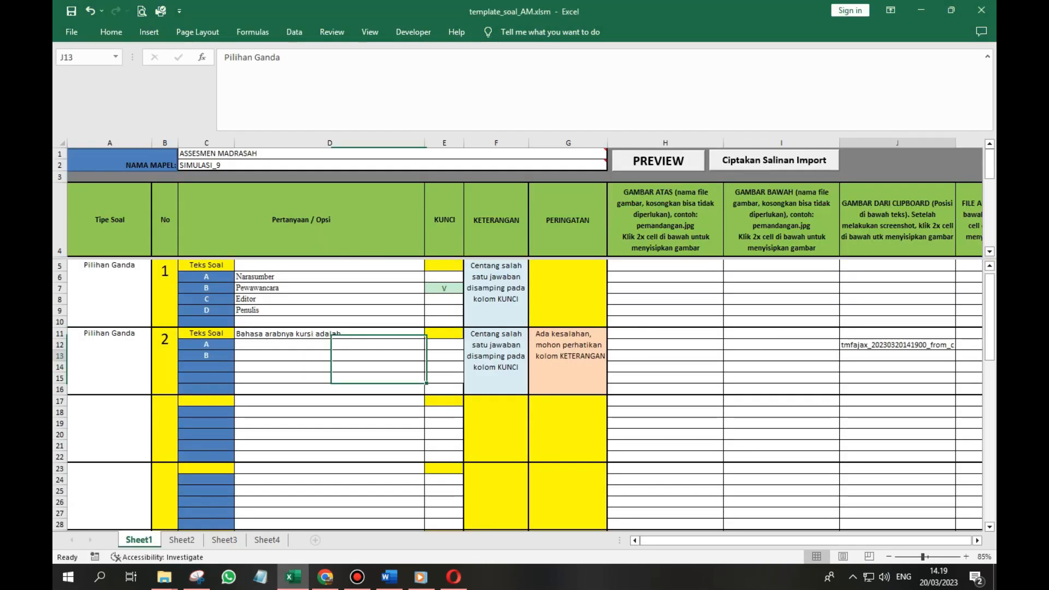
click(60, 356)
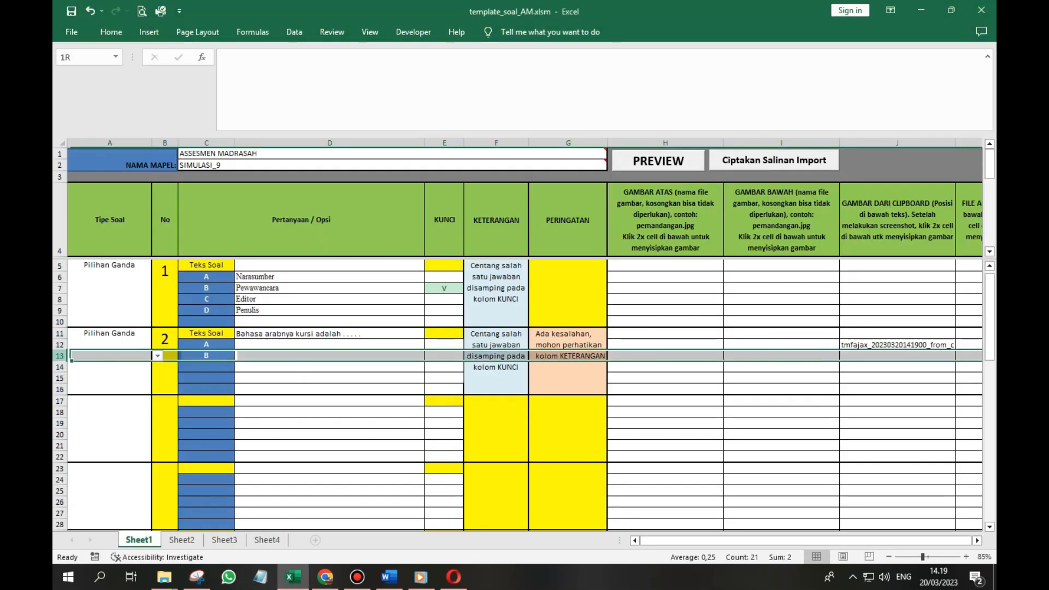
click(897, 377)
click(897, 356)
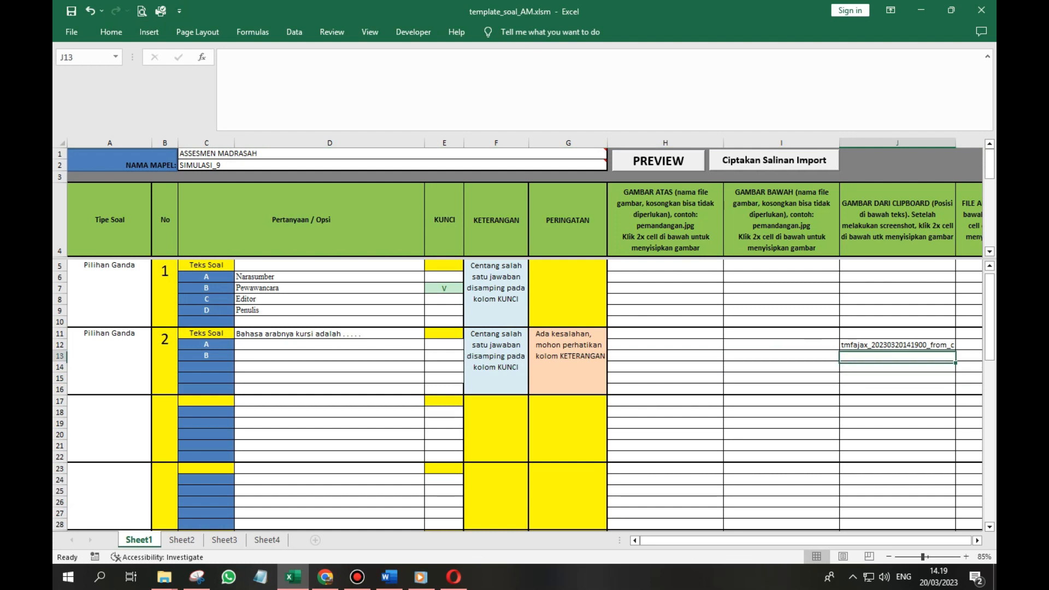
double_click(897, 356)
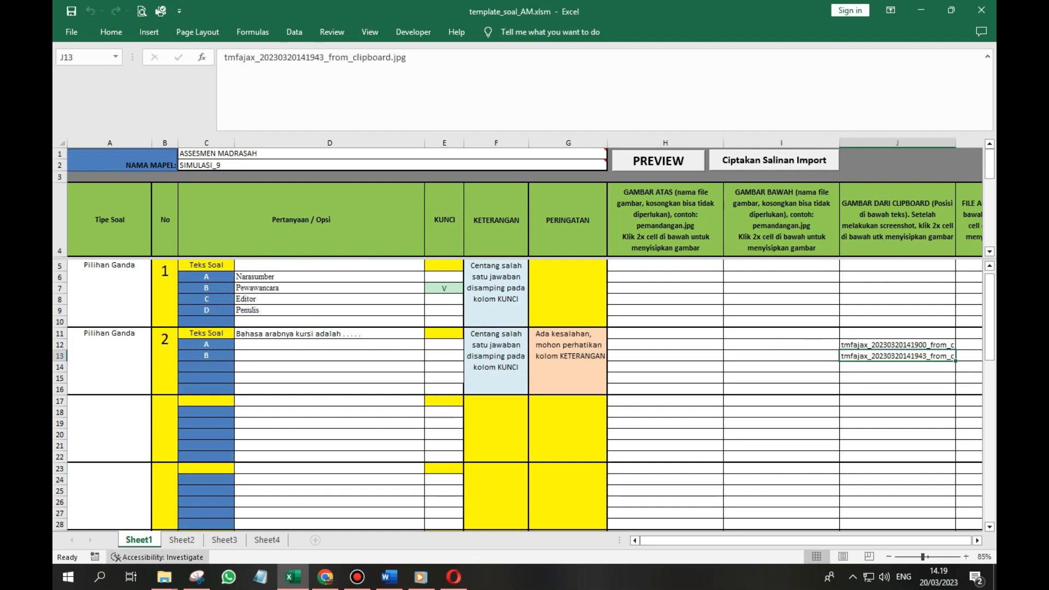
- Snip the third Arabic option "طبق" from the Word document and insert it as the clipboard image in Excel cell J14
click(389, 577)
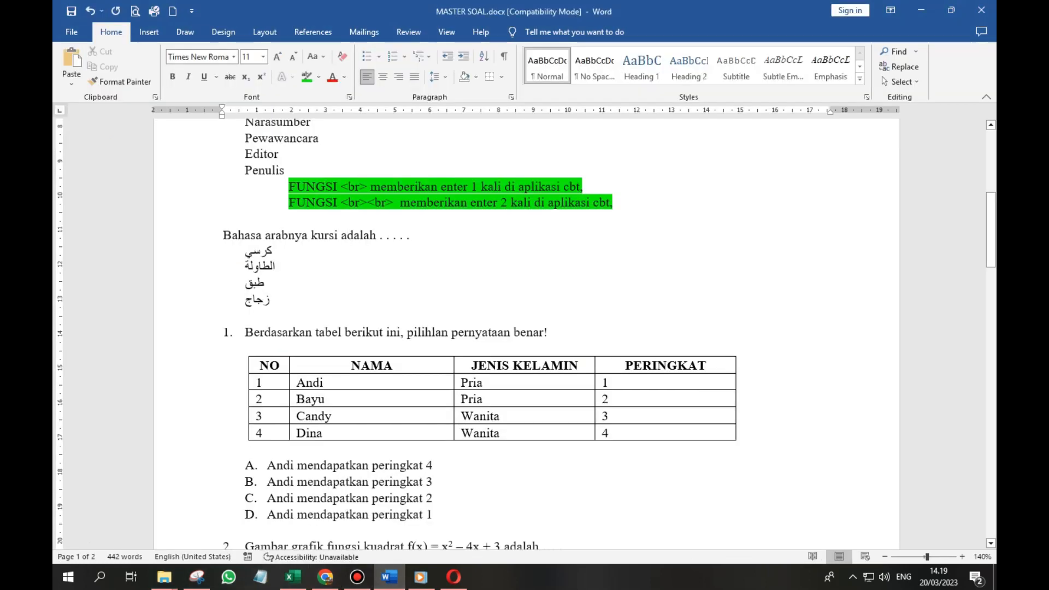
click(197, 576)
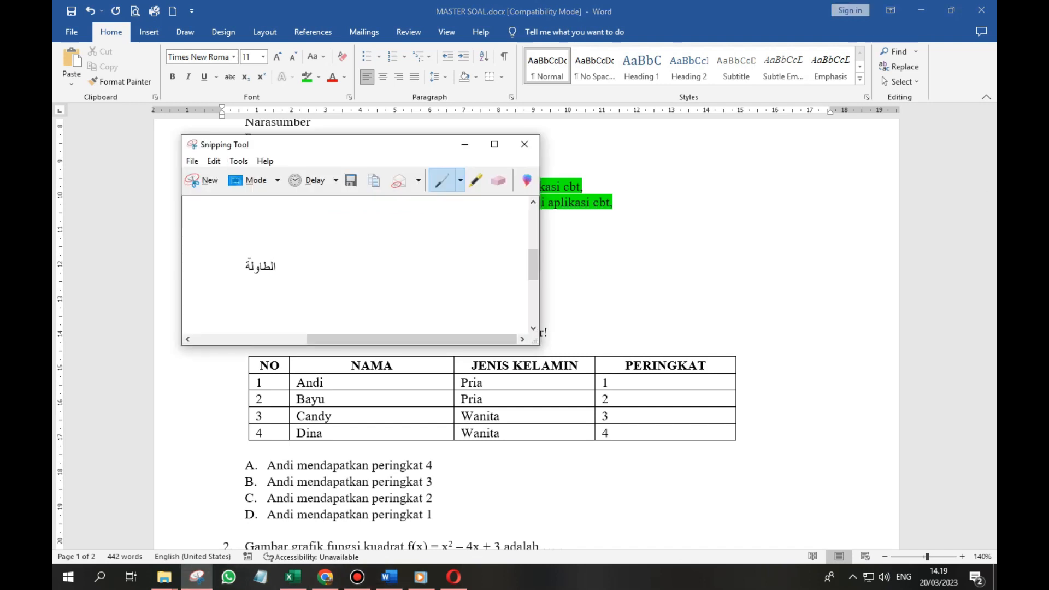
click(203, 179)
drag(243, 281, 266, 294)
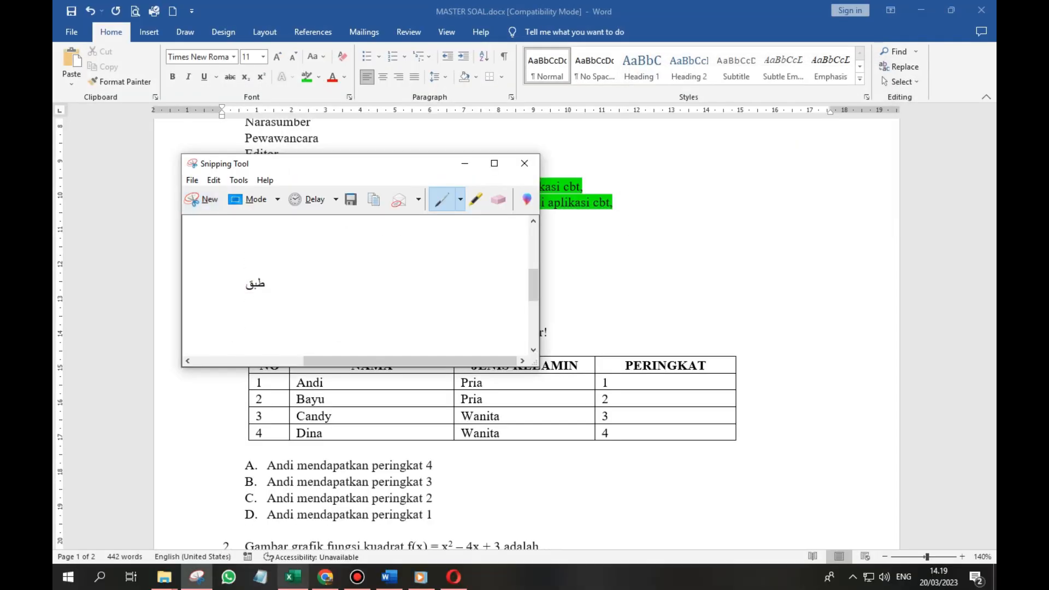
click(294, 576)
click(897, 367)
double_click(897, 368)
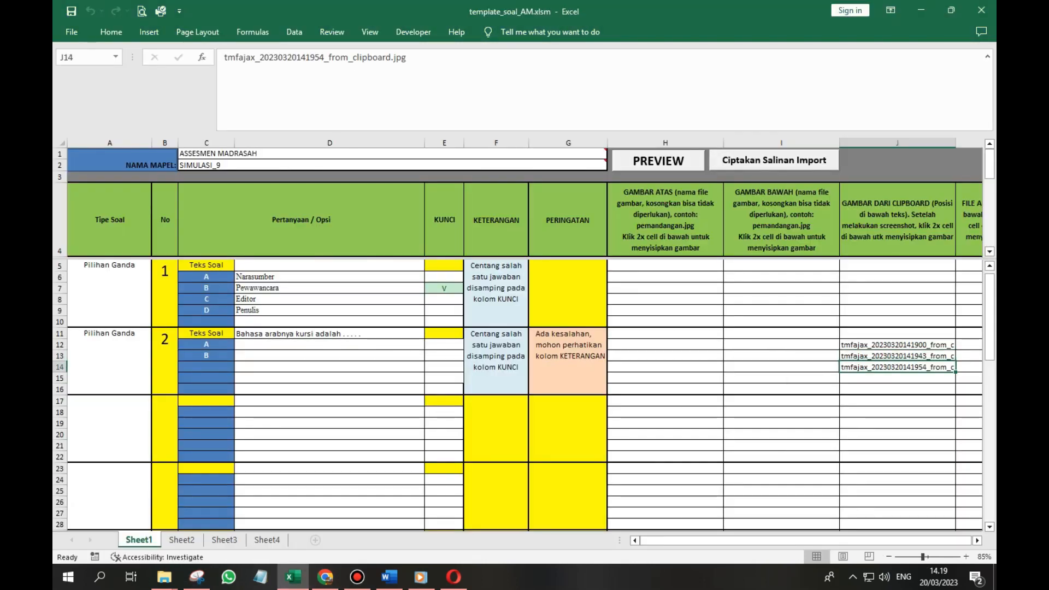
- Snip the fourth Arabic option "زجاج" from the Word document and insert it as the clipboard image in Excel cell J15
click(389, 577)
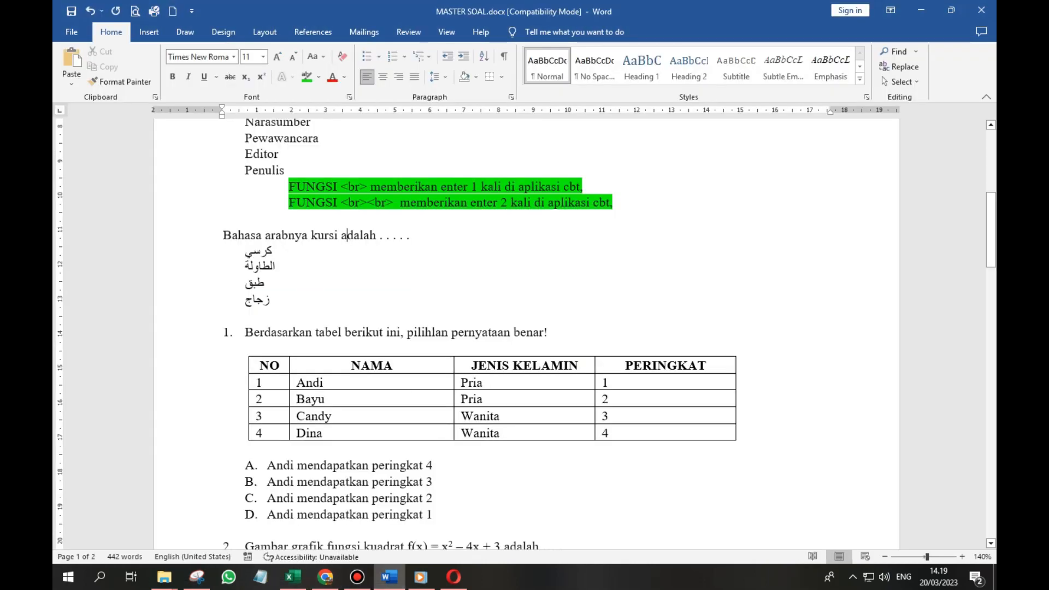
click(197, 577)
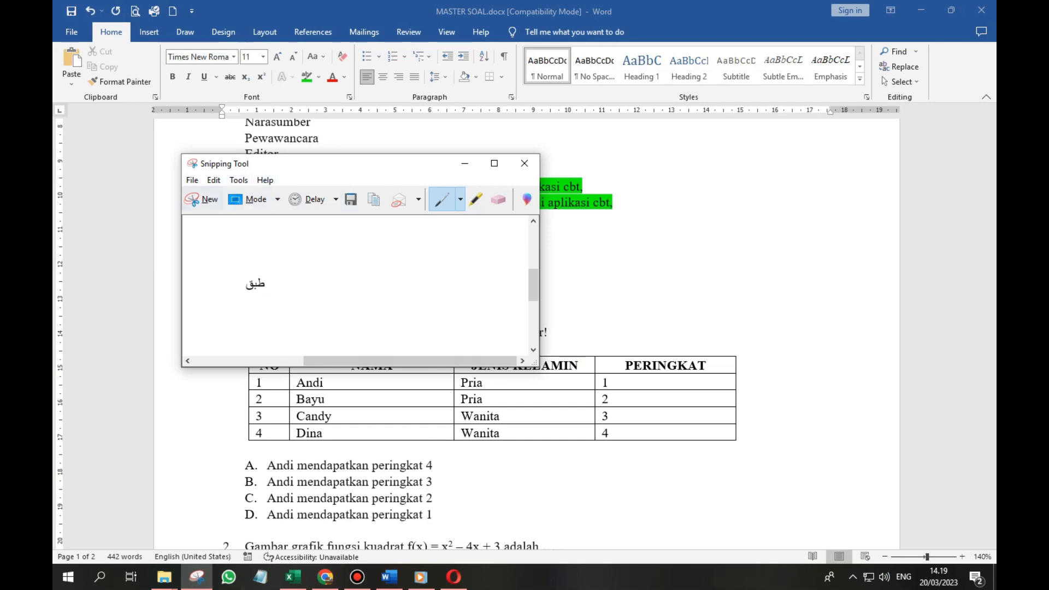
click(201, 200)
drag(241, 288, 278, 311)
click(293, 577)
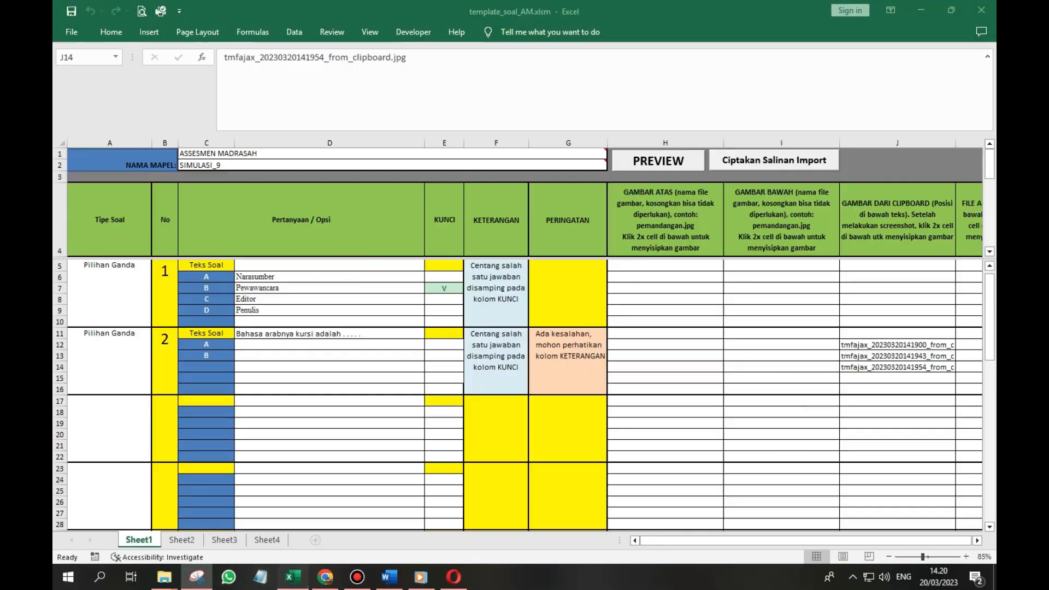
click(896, 378)
double_click(897, 378)
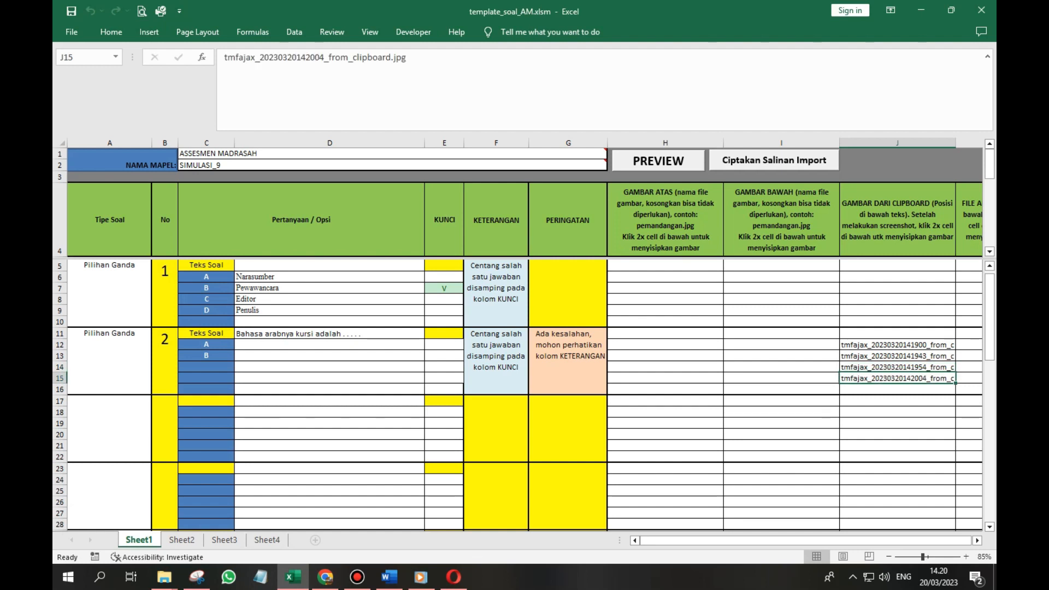
- Enter a blank space as option text in cells D13, D14 and D15 to activate question 2's remaining option rows
click(329, 367)
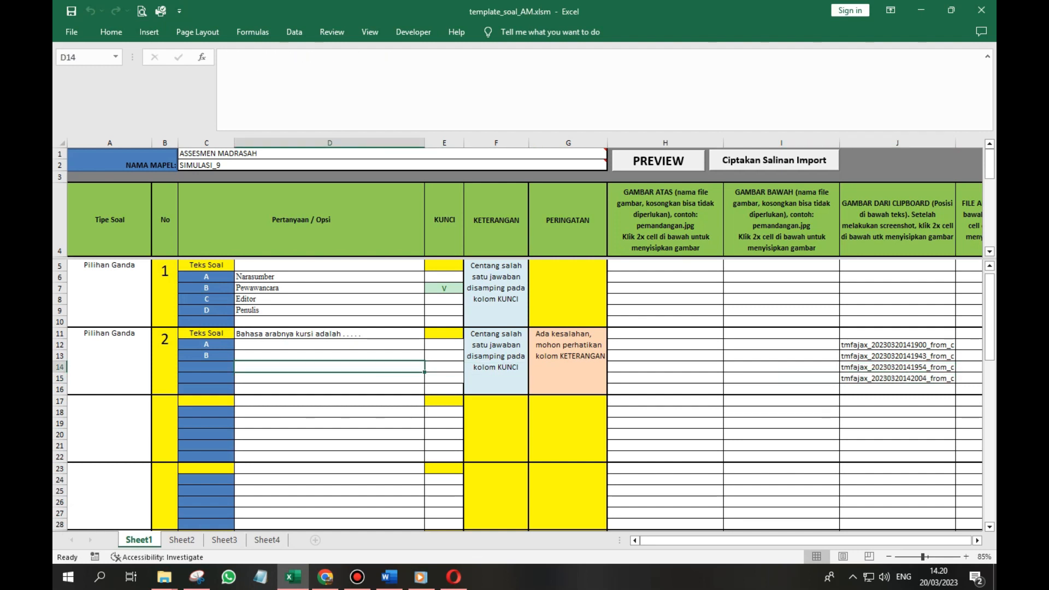
click(329, 355)
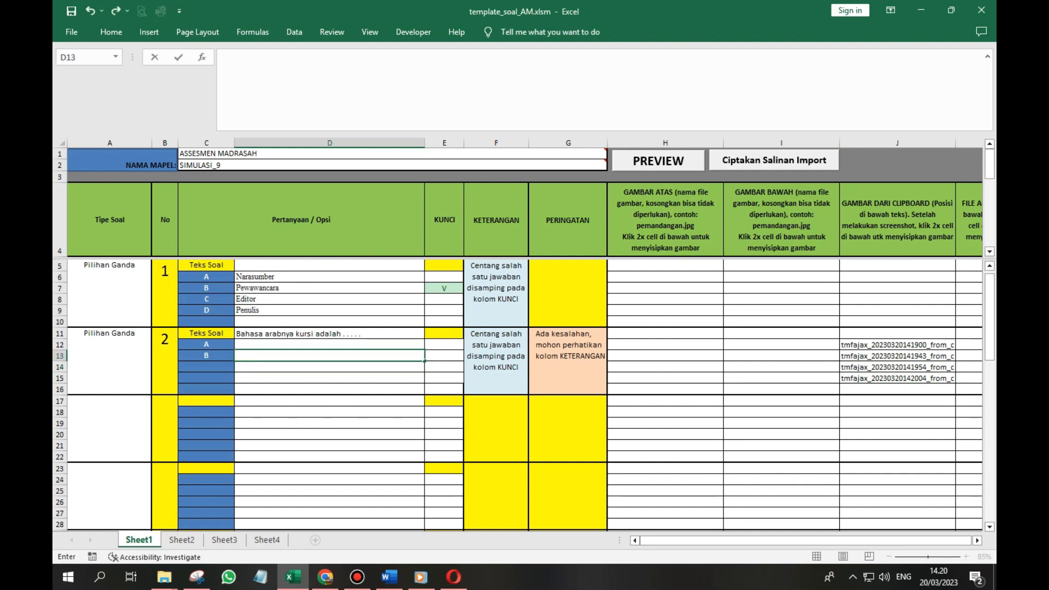
key(Return)
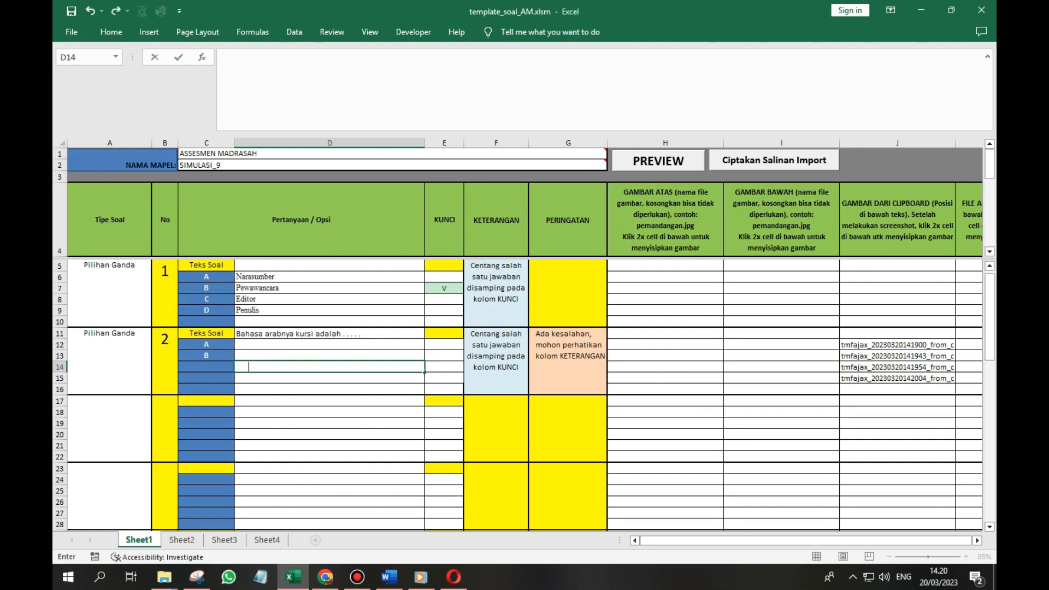
key(Return)
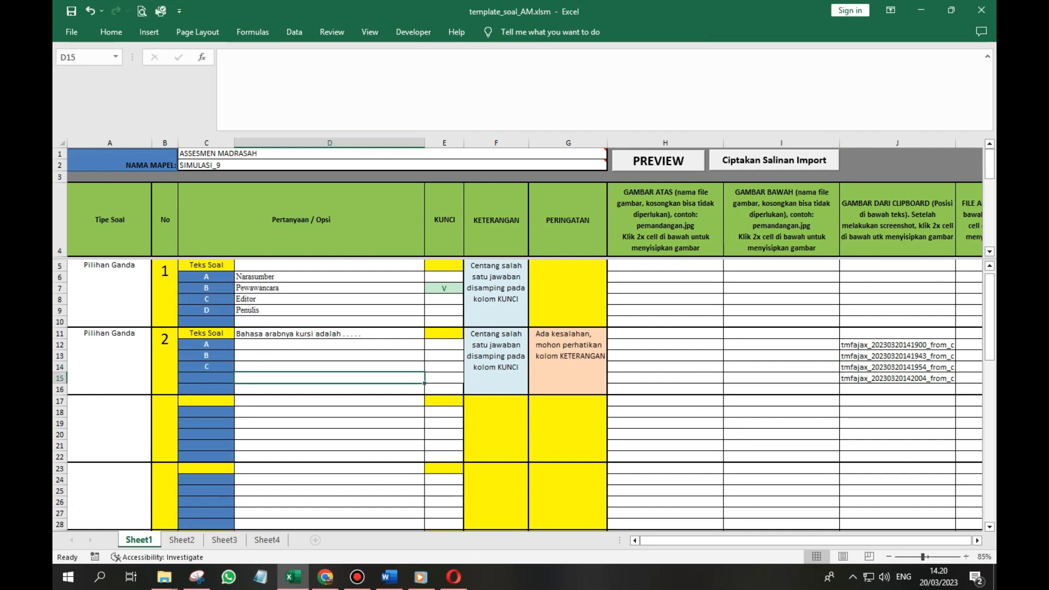
key(Return)
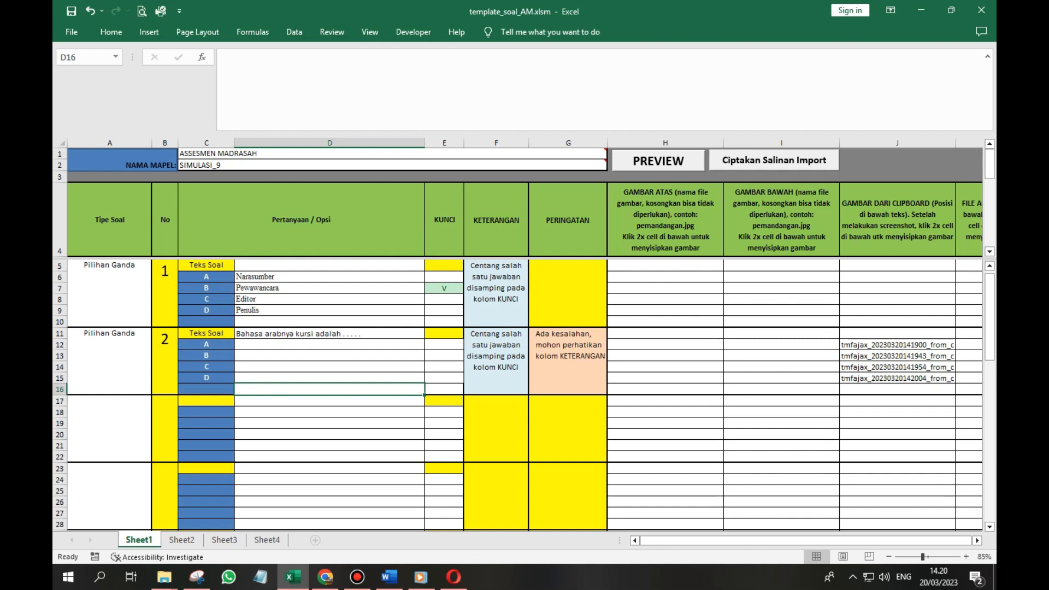
key(Right)
key(Right)
key(Right)
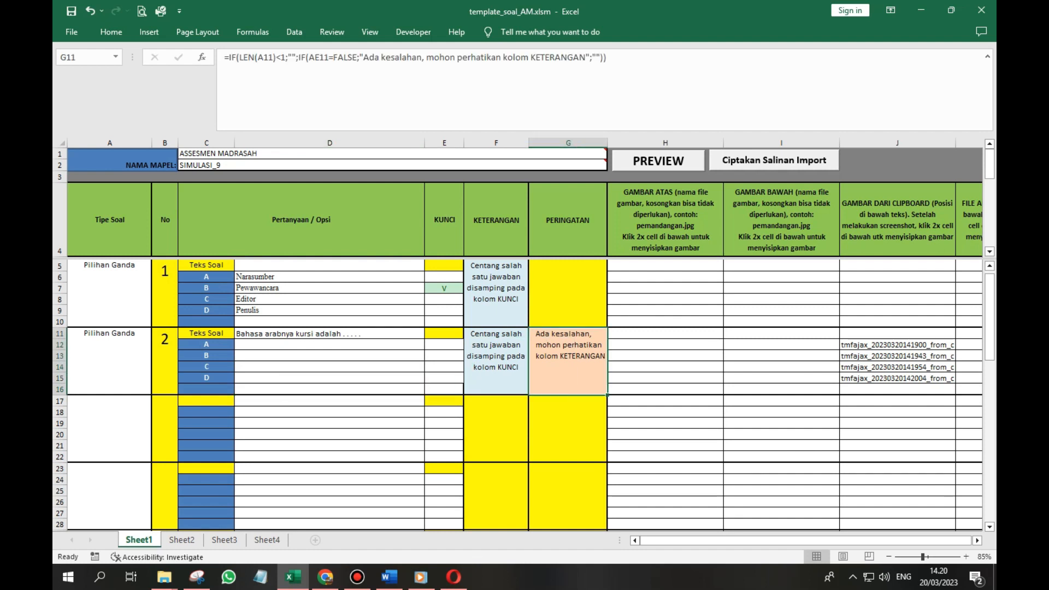
- Mark option A as the answer key of question 2 with V in cell E12
click(444, 345)
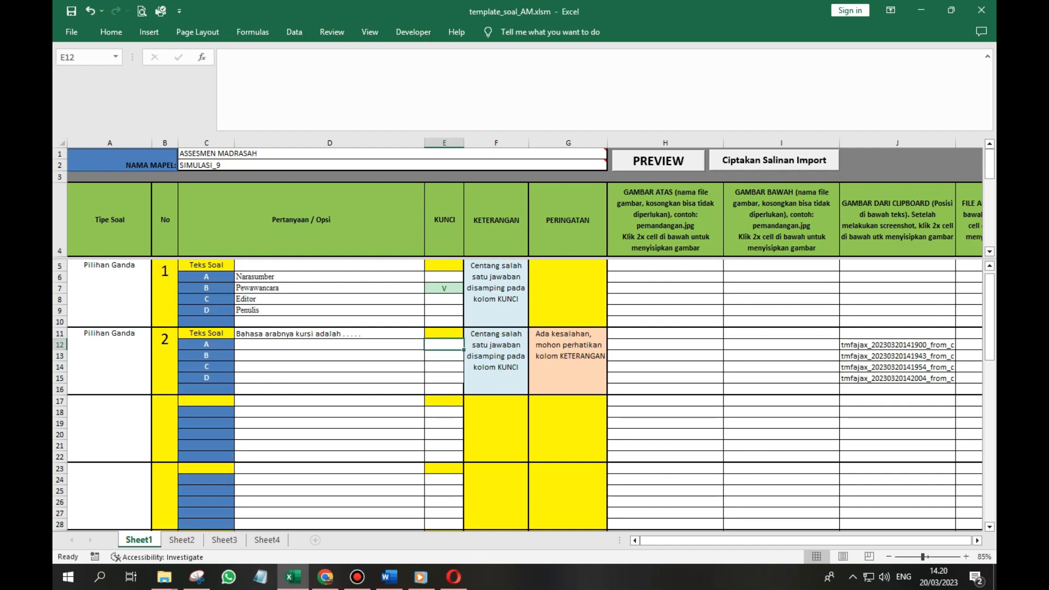
text(V)
click(665, 378)
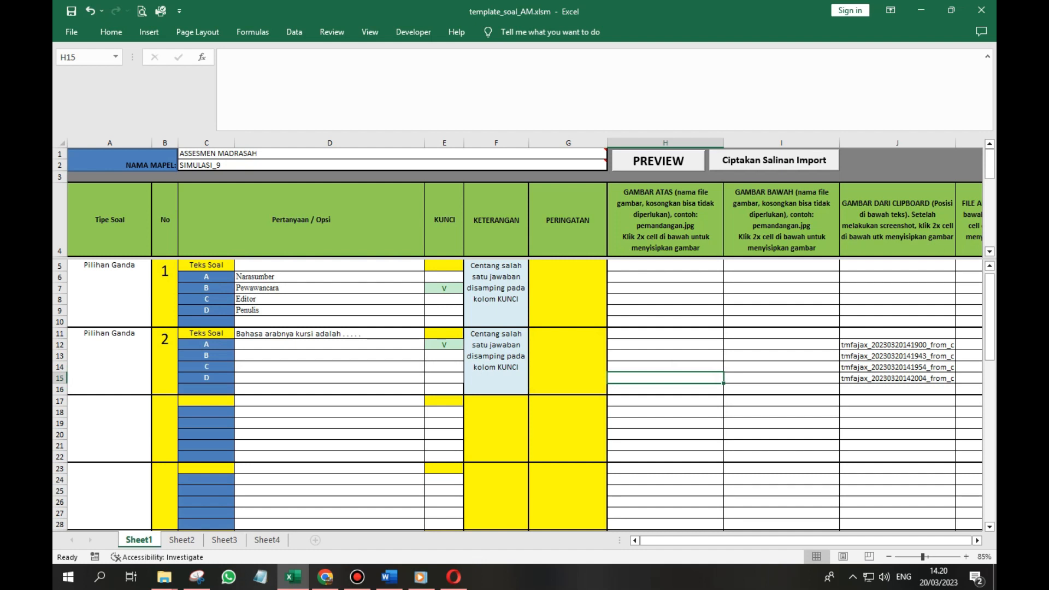
- Generate the question bank preview and check how question 2 and its Arabic image options are displayed
click(658, 160)
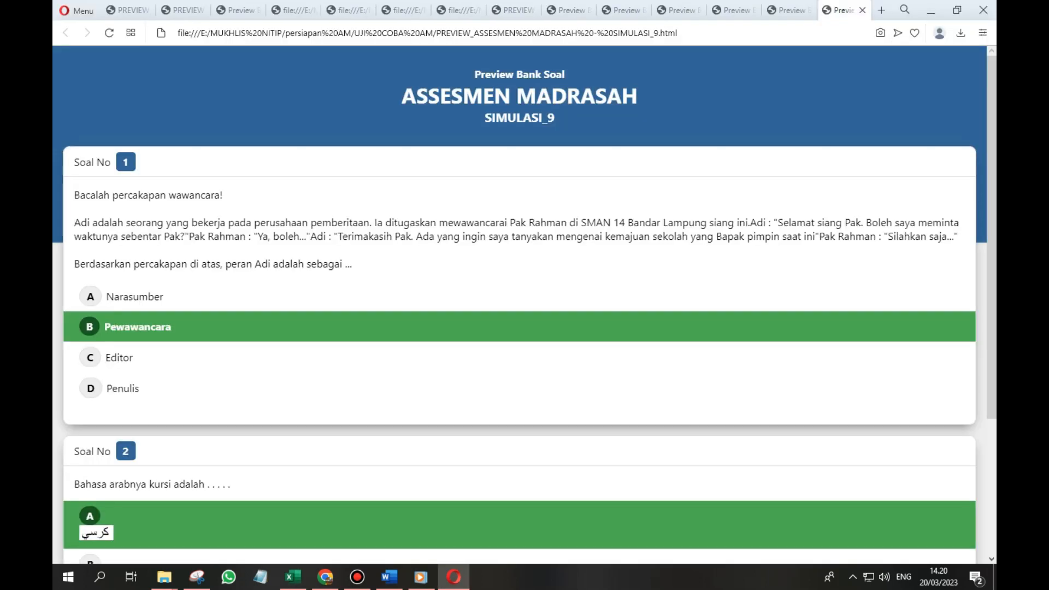
scroll(524, 304, down, 3)
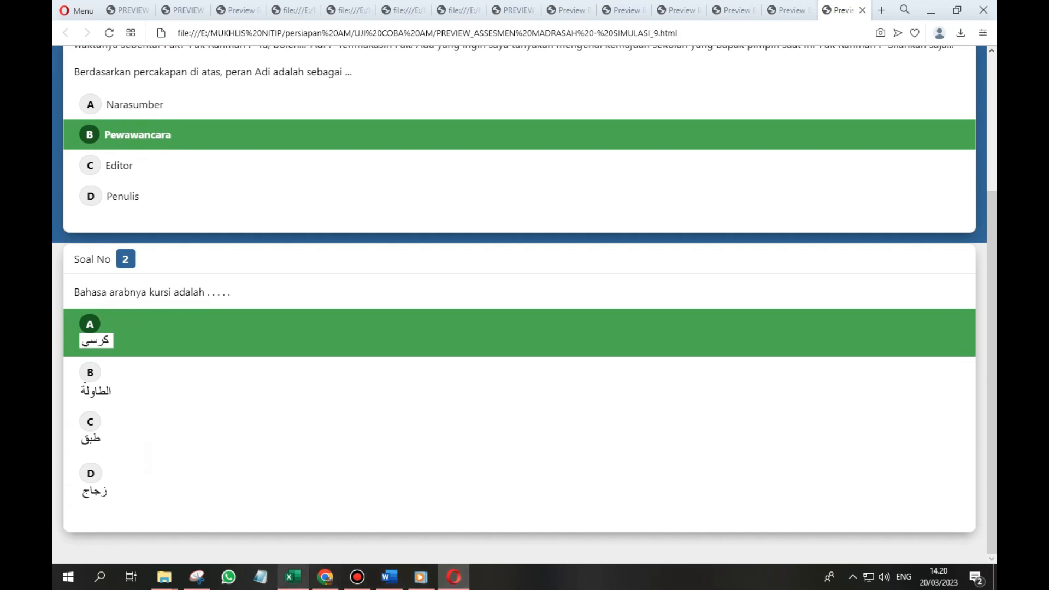
click(293, 577)
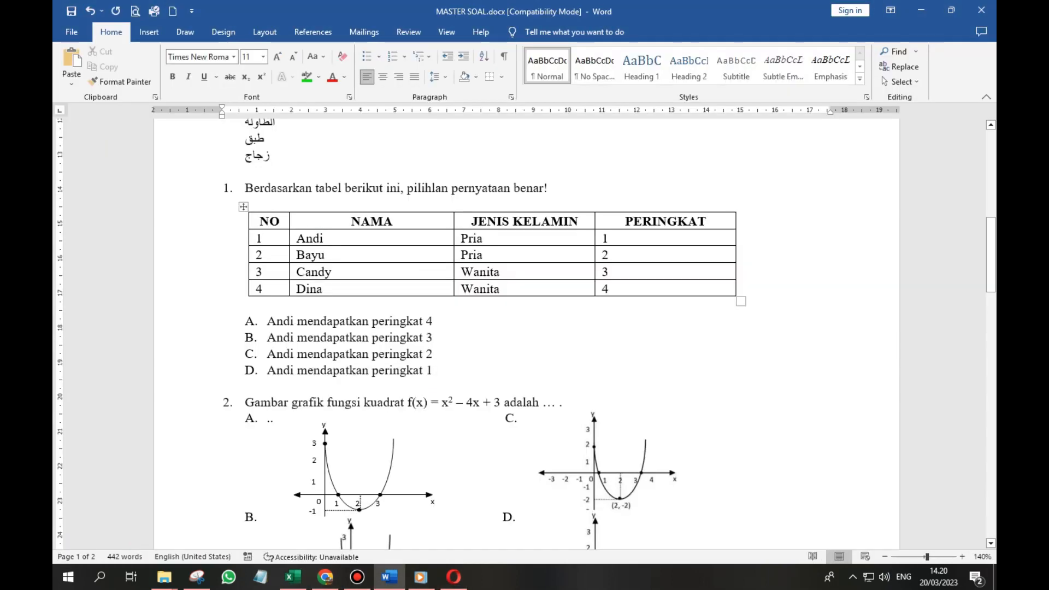
- In the Word document, remove the numbering from "Berdasarkan tabel berikut ini, pilihlan pernyataan benar!" and copy that question text
click(392, 57)
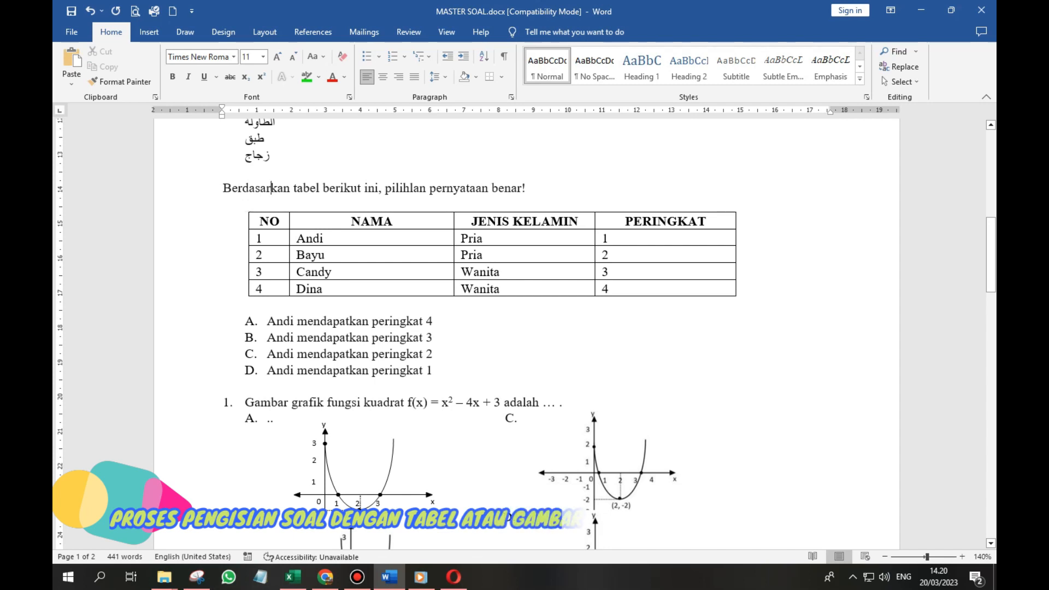
triple_click(272, 188)
key(ctrl+c)
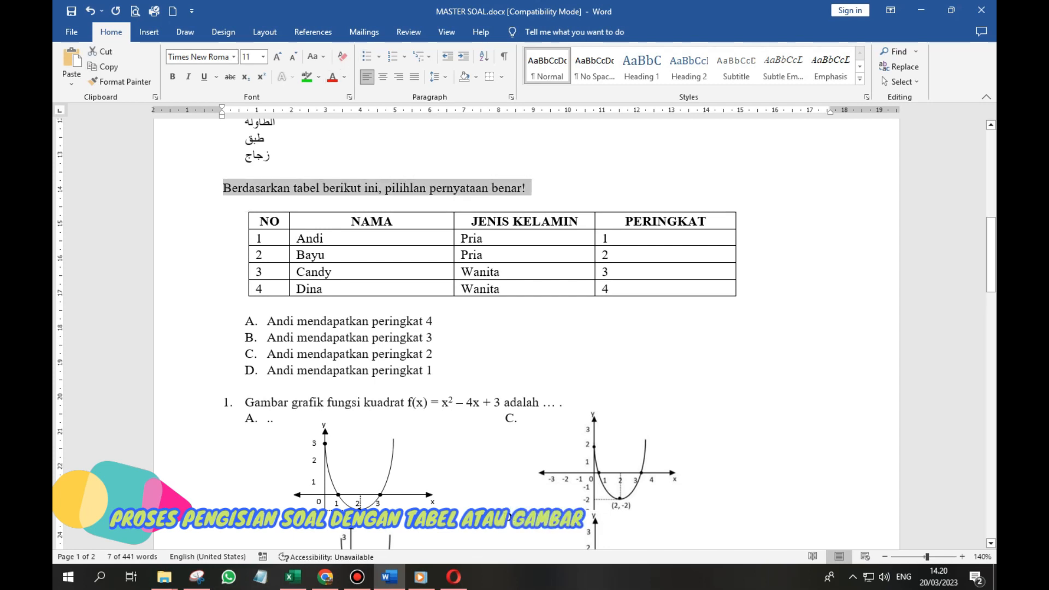
right_click(357, 185)
click(382, 233)
- Switch to the Excel template and set the third question's type in cell A17 to Pilihan Ganda
click(293, 577)
click(109, 429)
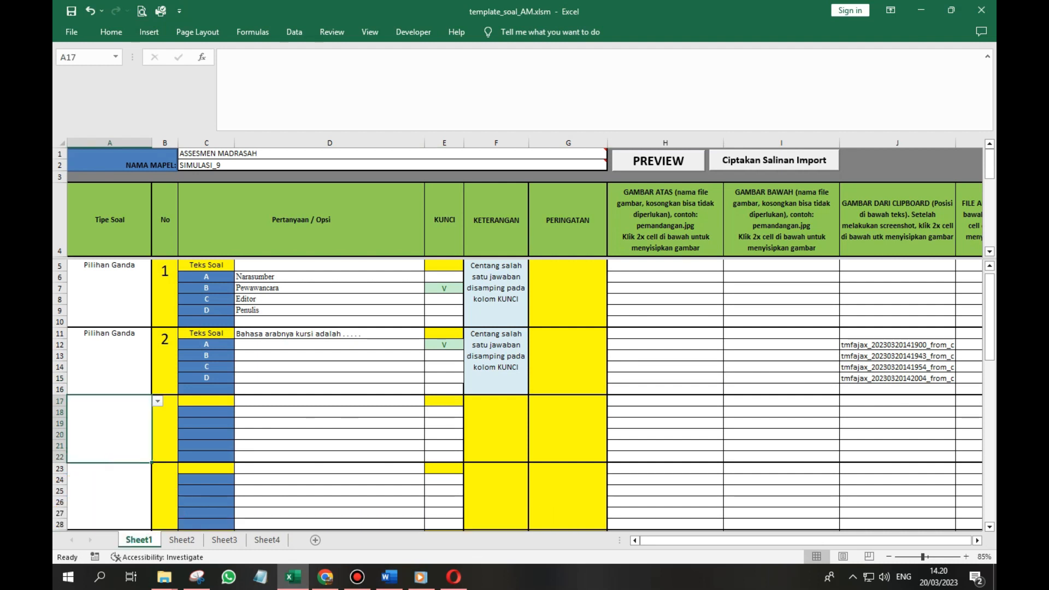
click(158, 401)
click(99, 412)
- Paste the copied text "Berdasarkan tabel berikut ini, pilihlan pernyataan benar!" into cell D17 as the third question
click(316, 401)
click(399, 85)
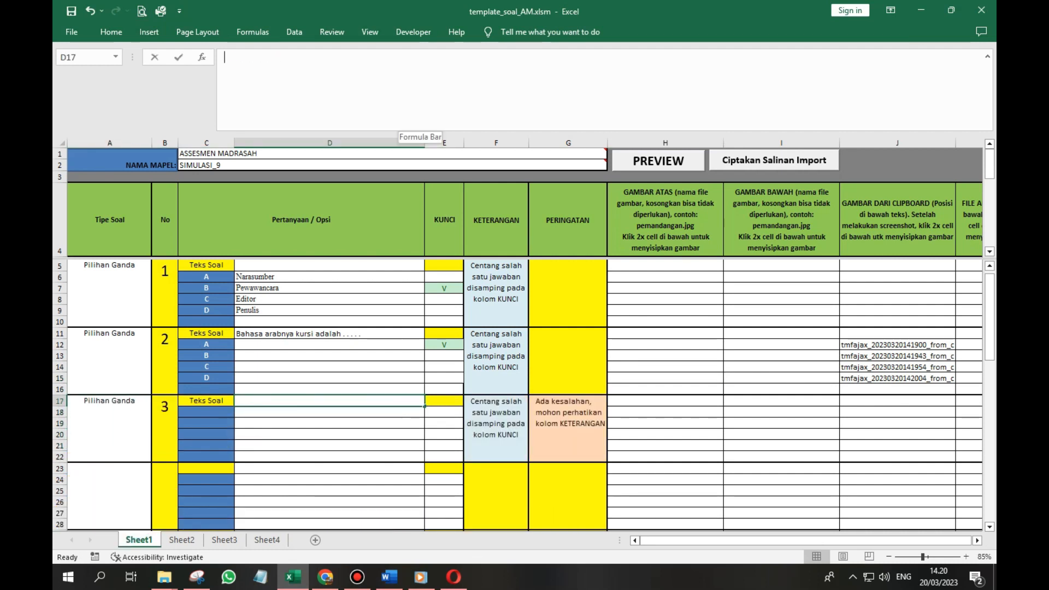
right_click(391, 91)
click(418, 151)
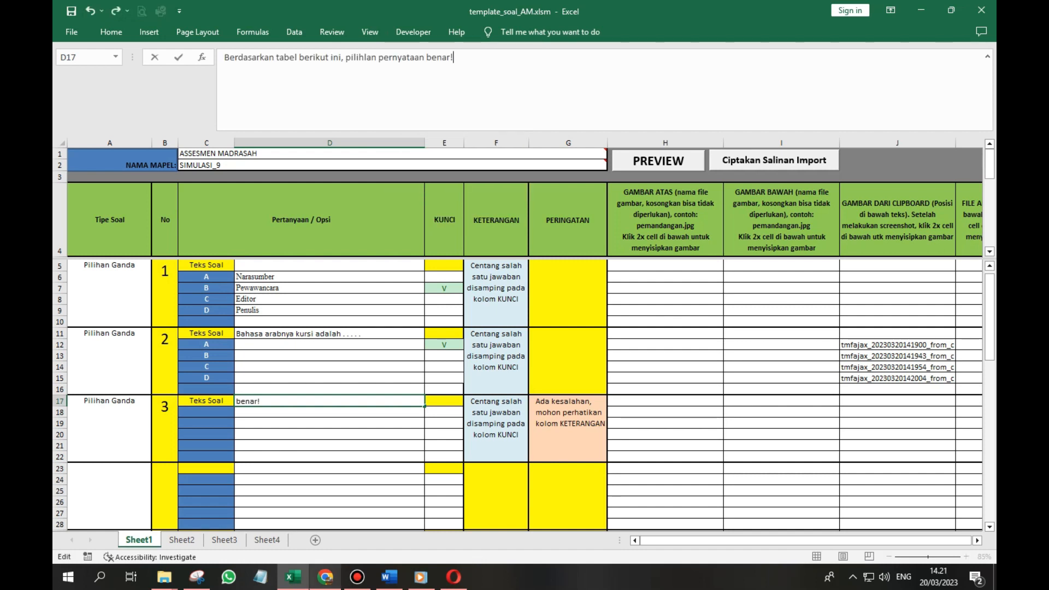
- Snip the table with the columns NO, NAMA, JENIS KELAMIN and PERINGKAT from the Word document
click(389, 577)
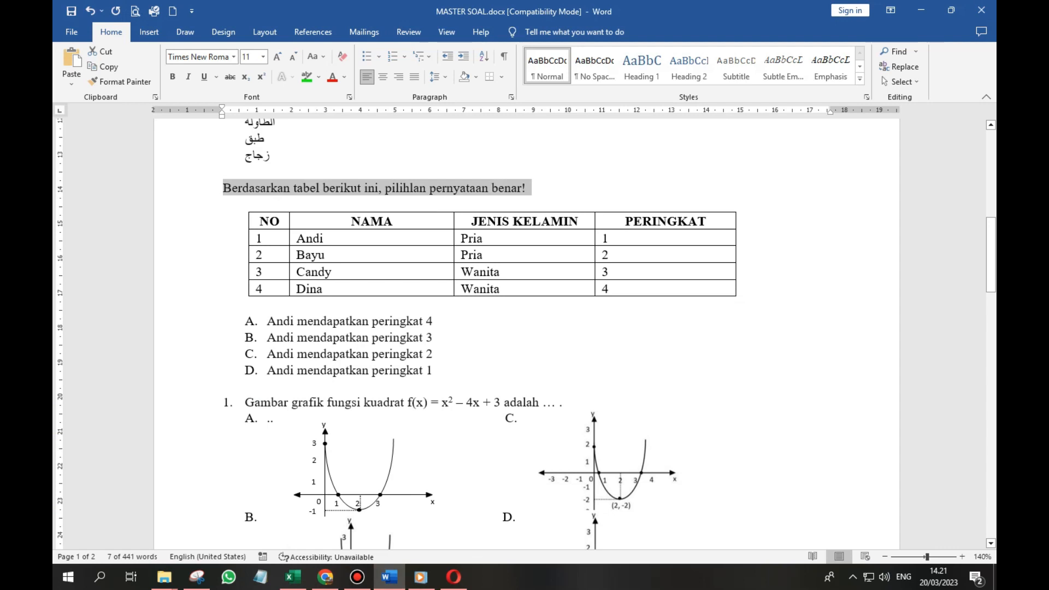
drag(433, 370, 267, 321)
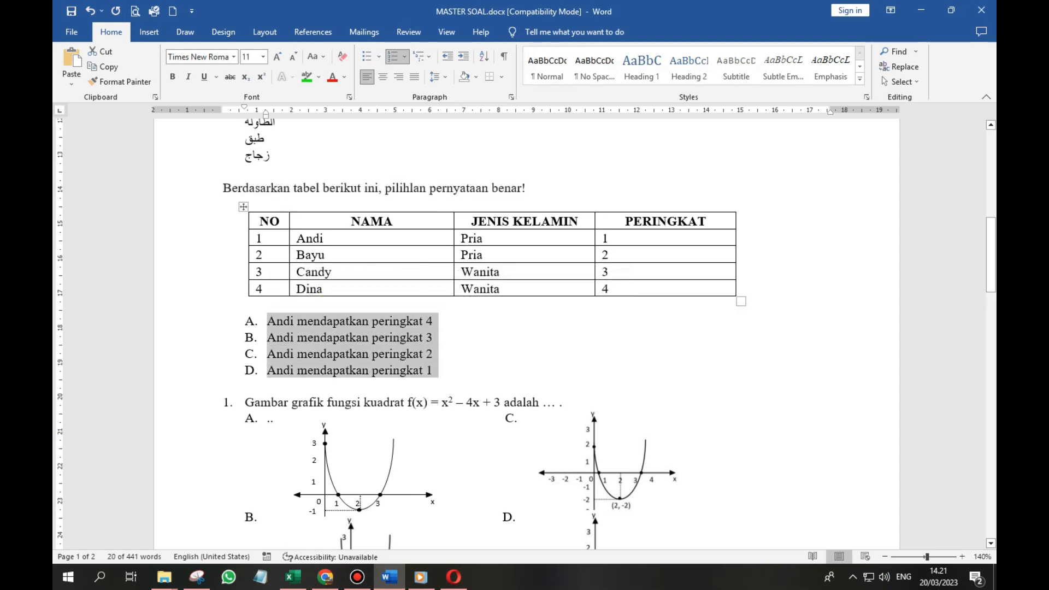
click(267, 171)
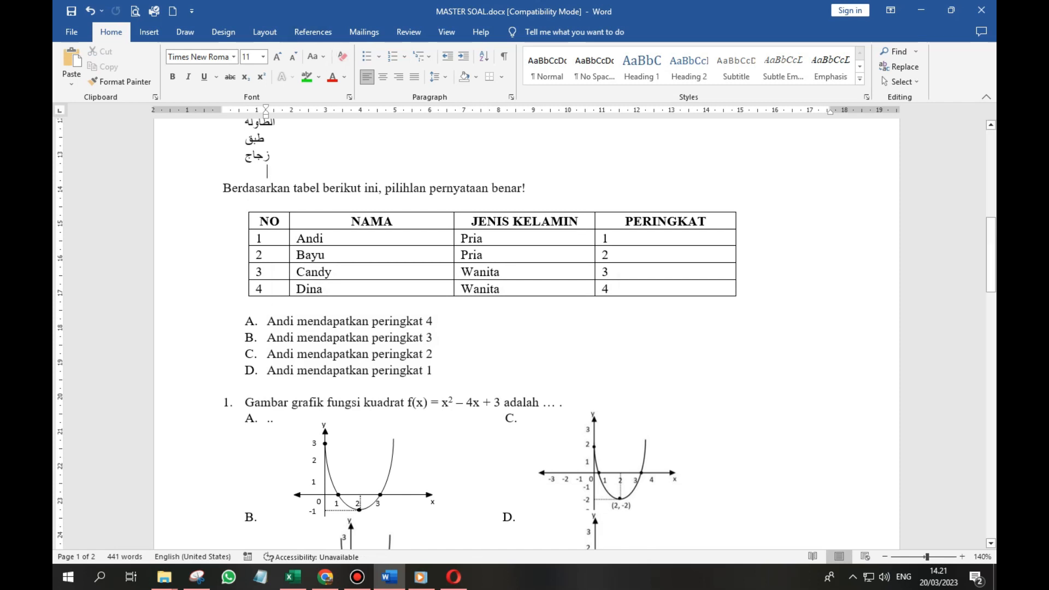
click(196, 576)
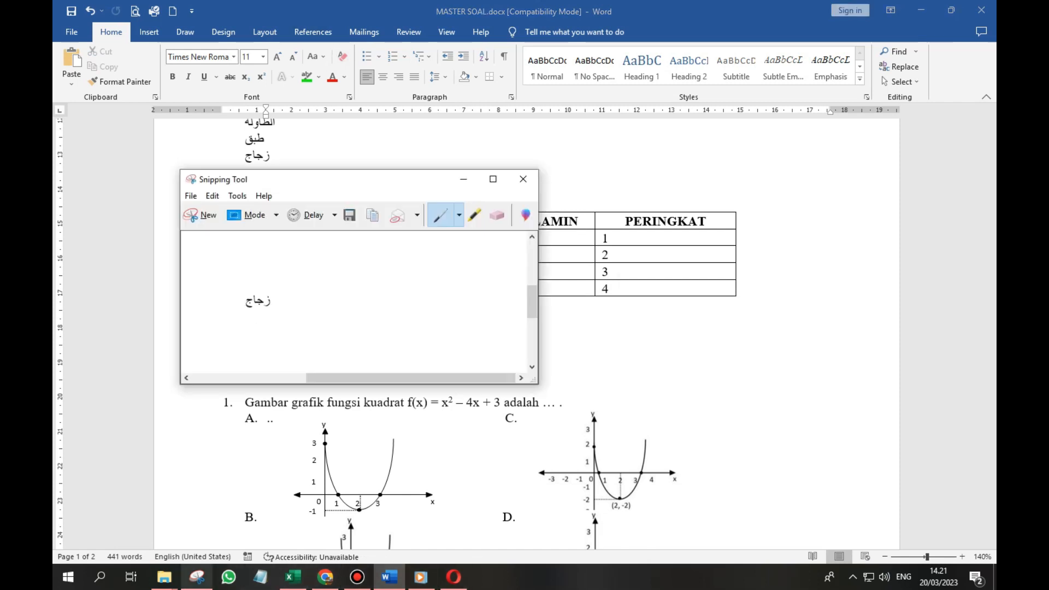
click(200, 215)
drag(247, 207, 747, 310)
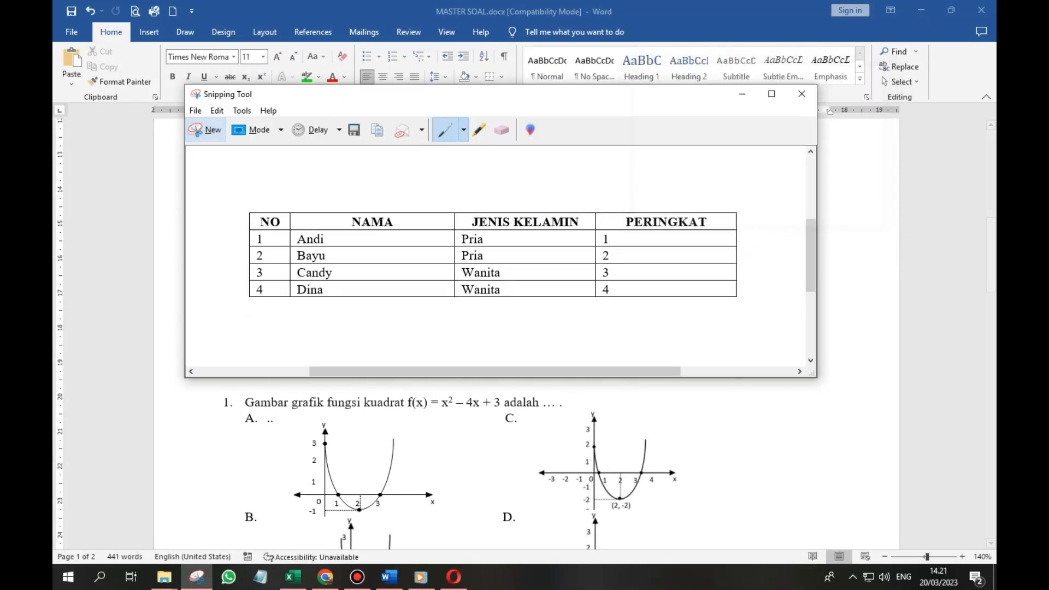
- Back in Excel, commit the question text and insert the snipped table as the clipboard image in cell J17
click(294, 577)
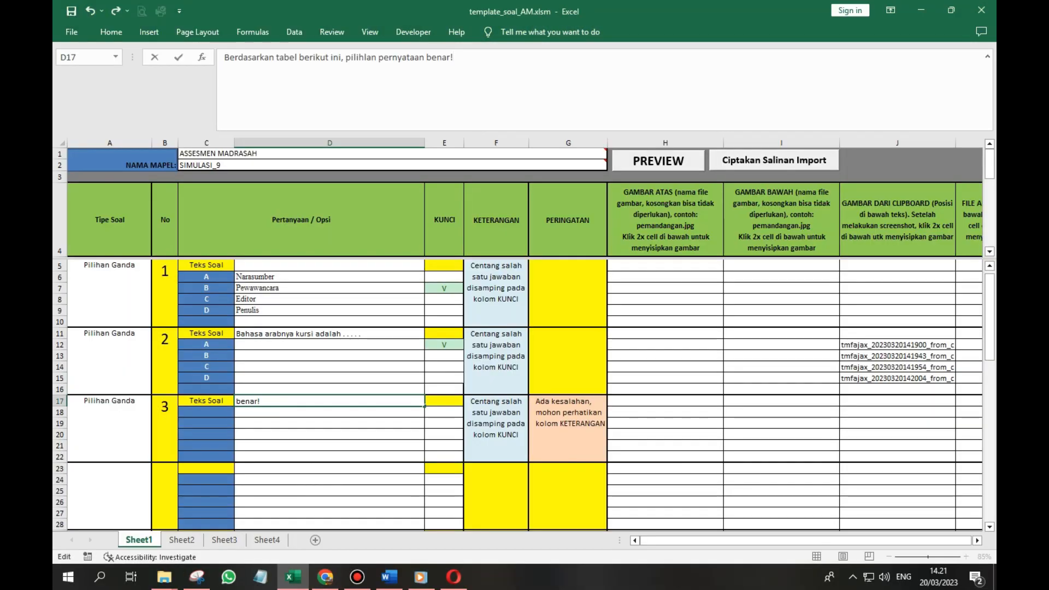
click(59, 401)
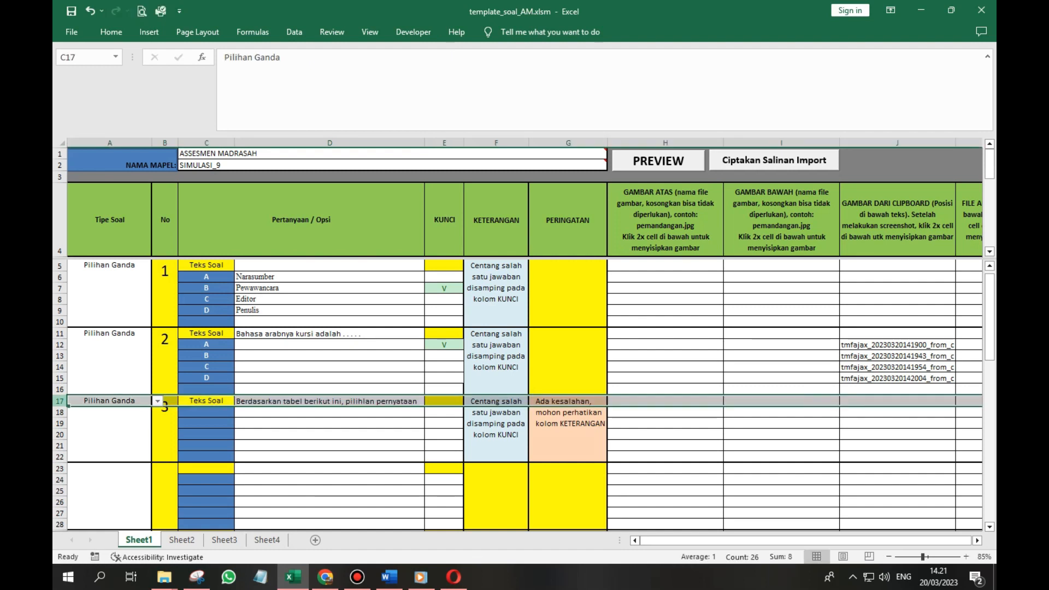
click(897, 401)
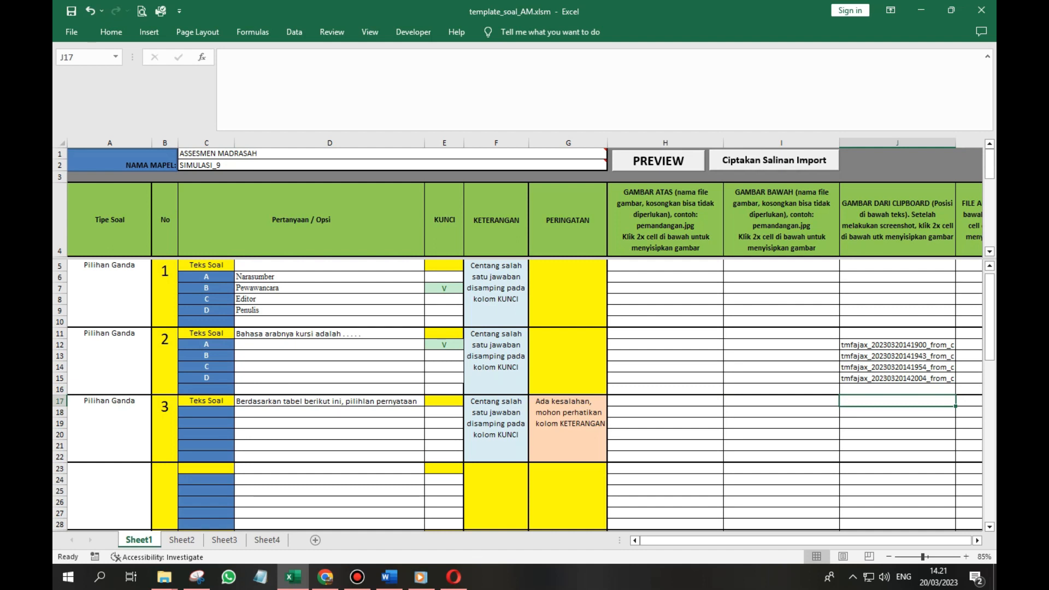
double_click(897, 400)
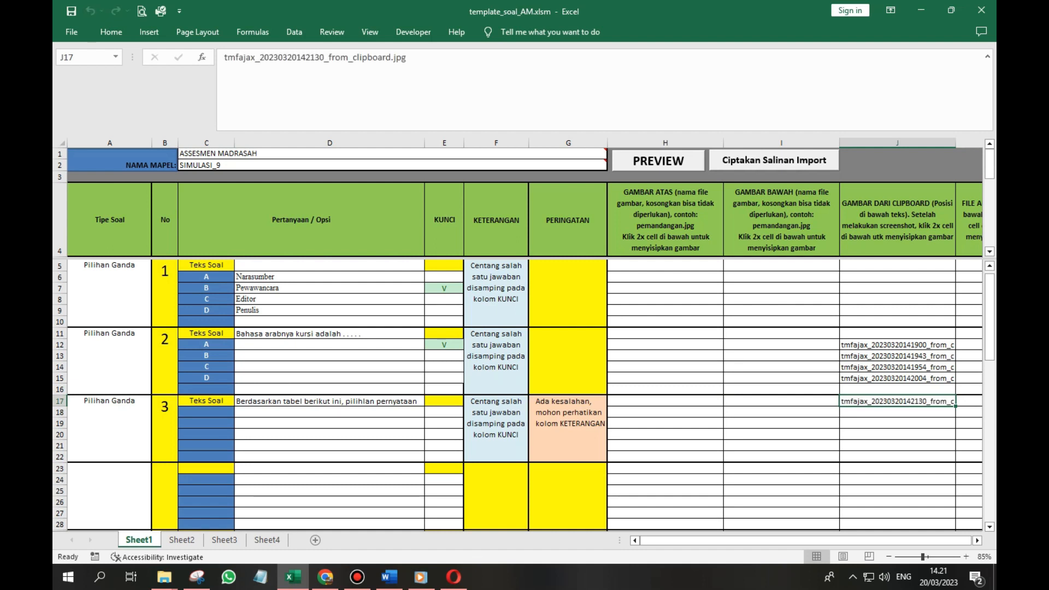
click(568, 428)
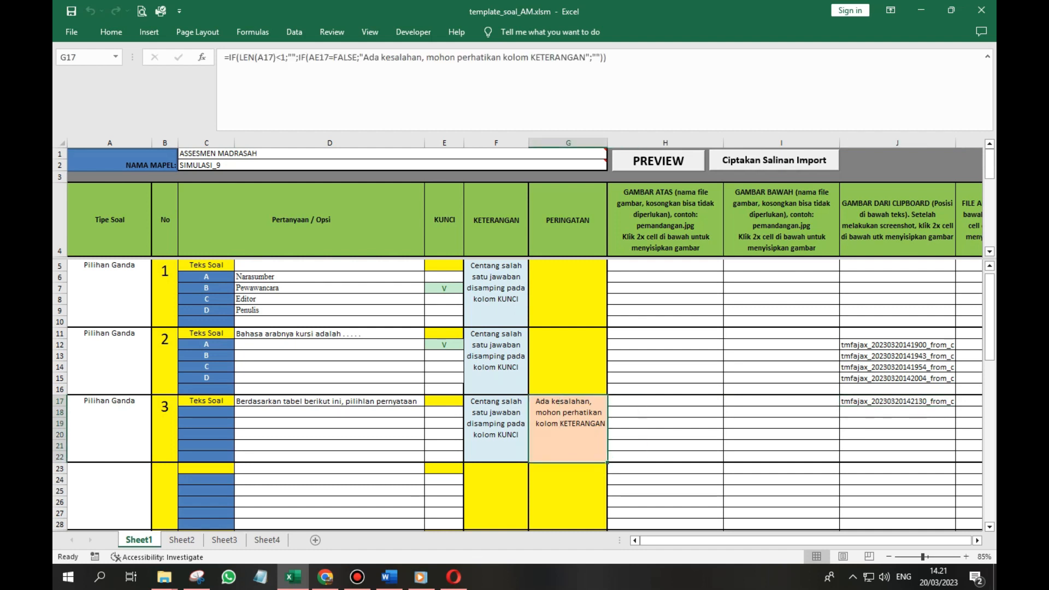
- In the Word document, remove the A–D lettering from the four "mendapatkan peringkat" answer options and copy them
click(389, 577)
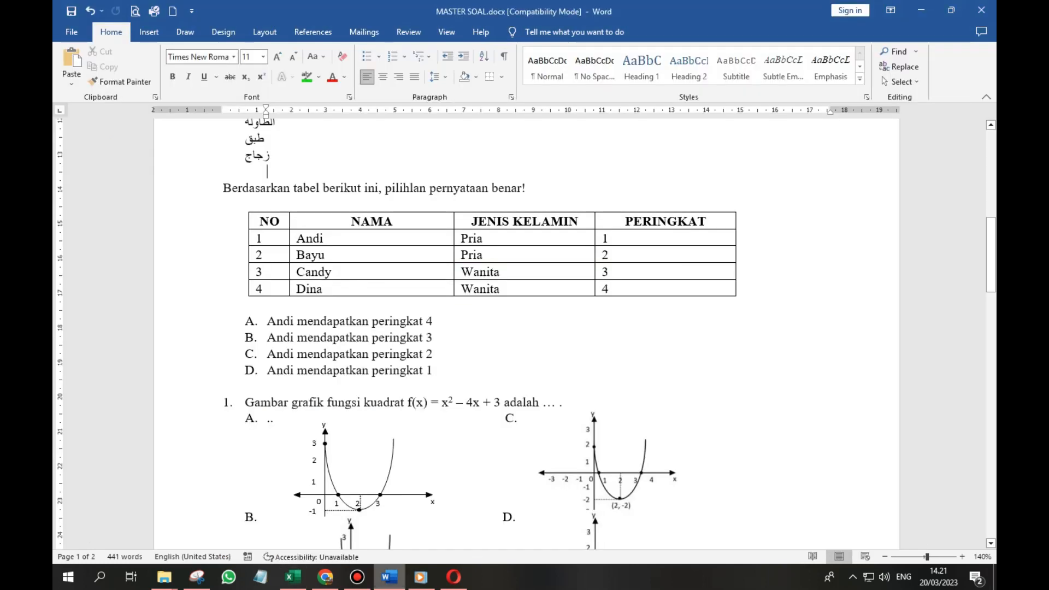
drag(436, 370, 267, 321)
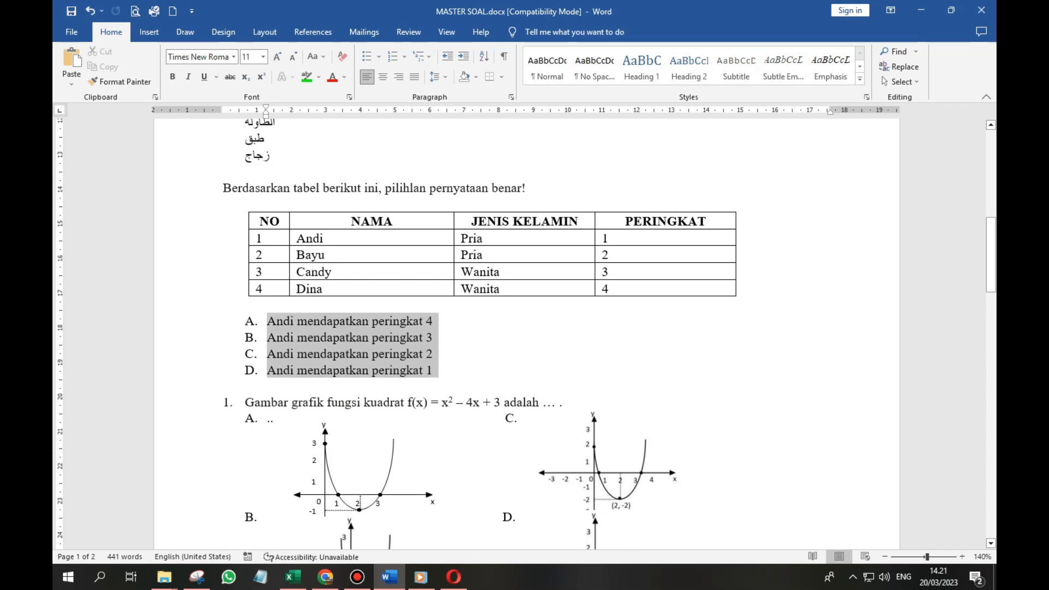
click(392, 57)
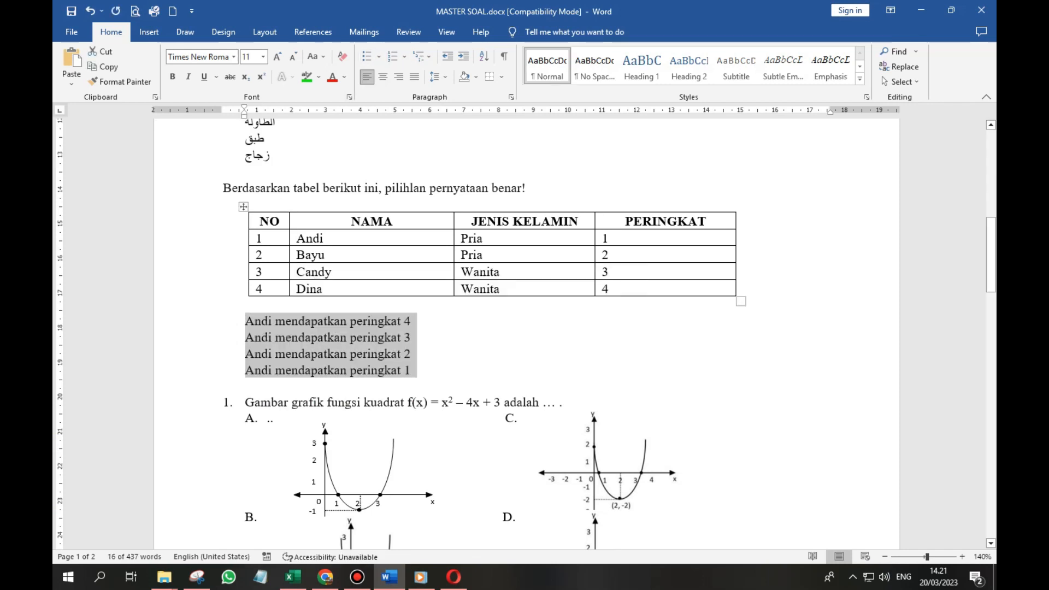
right_click(312, 326)
click(343, 375)
- Paste the four copied answer options into the Excel template as question 3's options in cells D18 to D21
click(293, 577)
click(306, 413)
right_click(258, 414)
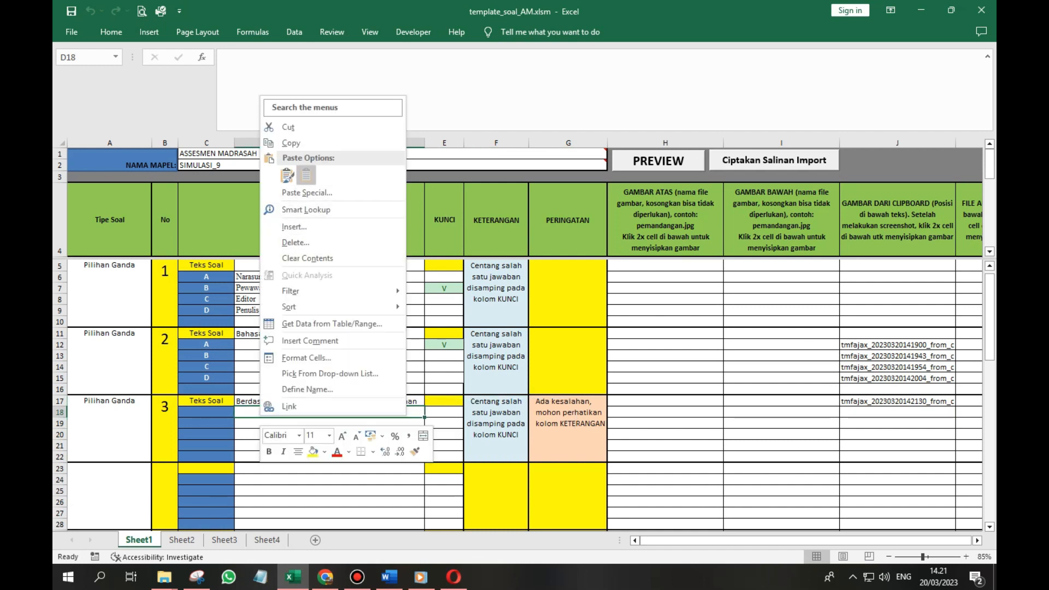
click(287, 192)
click(568, 435)
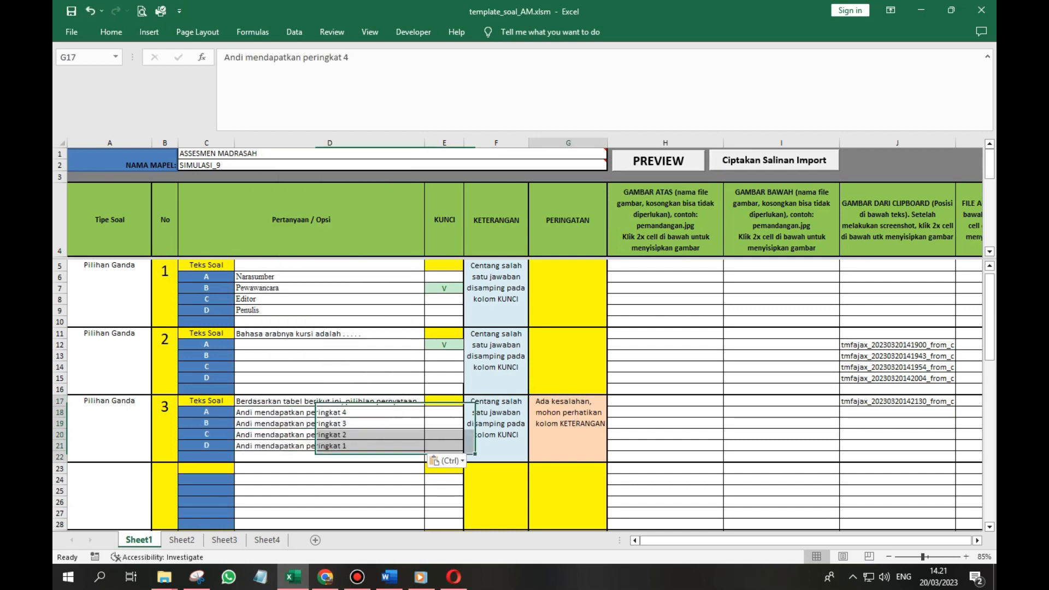
- Mark option D as the answer key of question 3 with V in cell E21
click(444, 446)
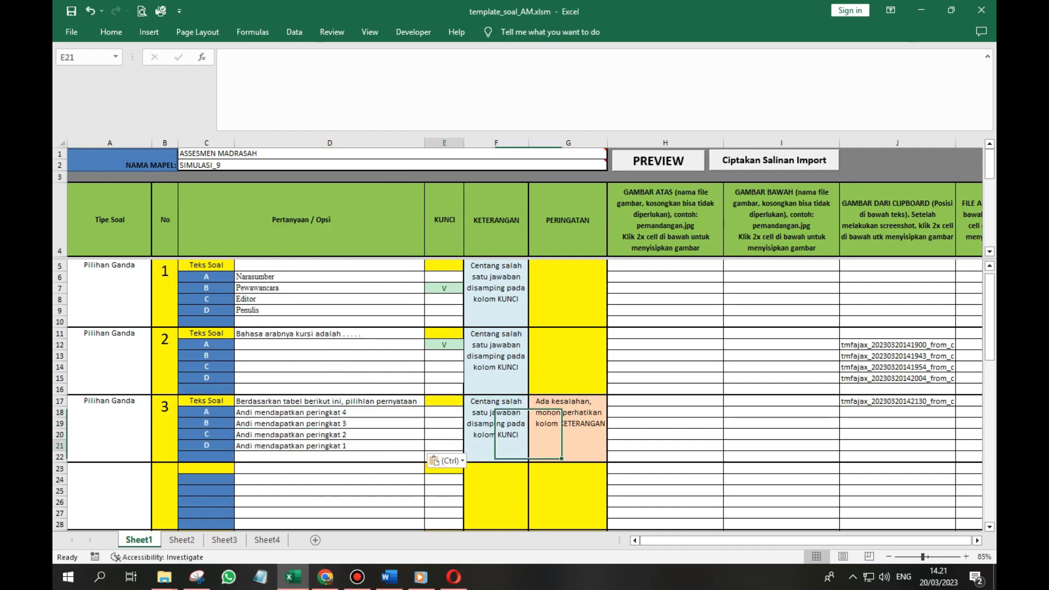
text(V)
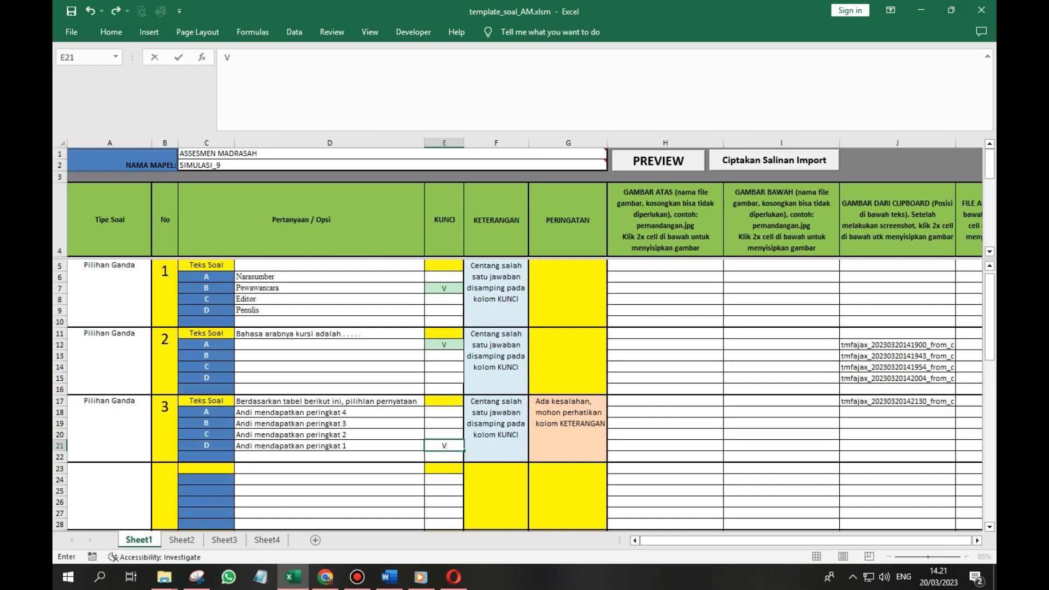
key(Left)
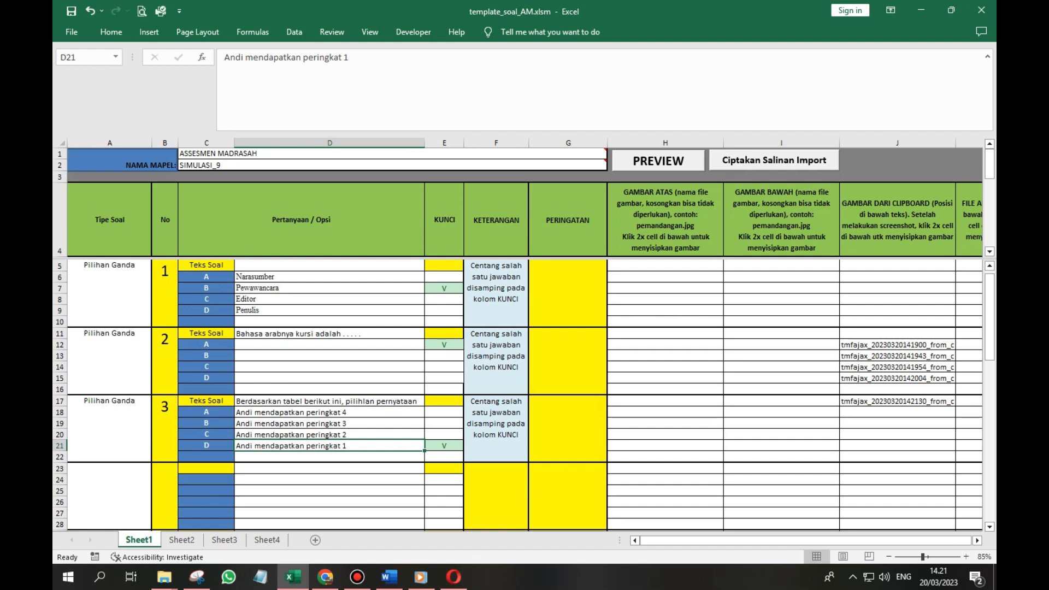
- Generate the HTML preview from the Excel template, check question 3 with its table and answer options, and return to the template
click(658, 161)
key(Return)
scroll(524, 306, down, 3)
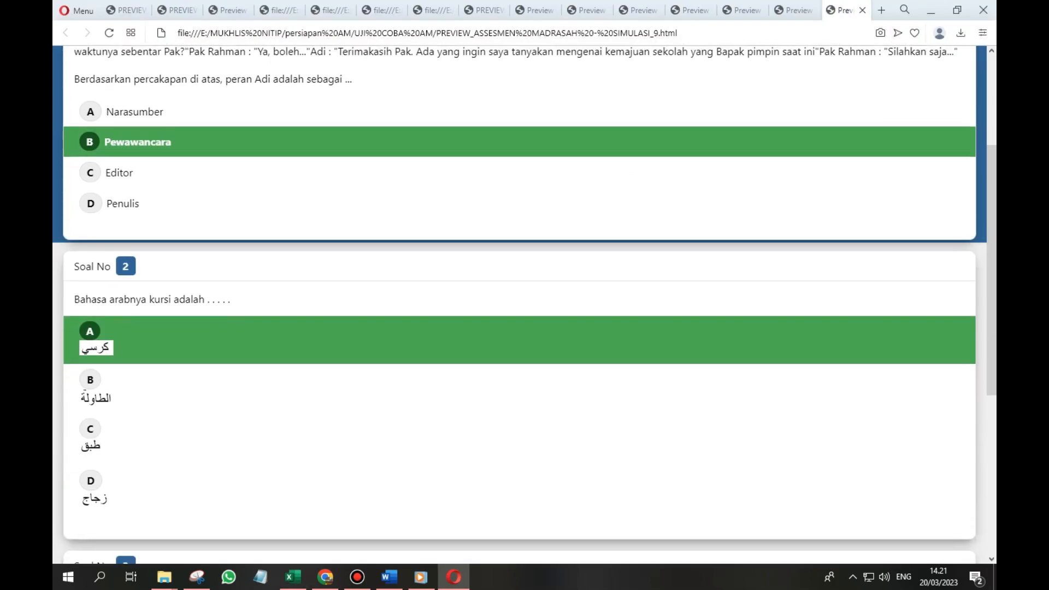
scroll(524, 306, down, 5)
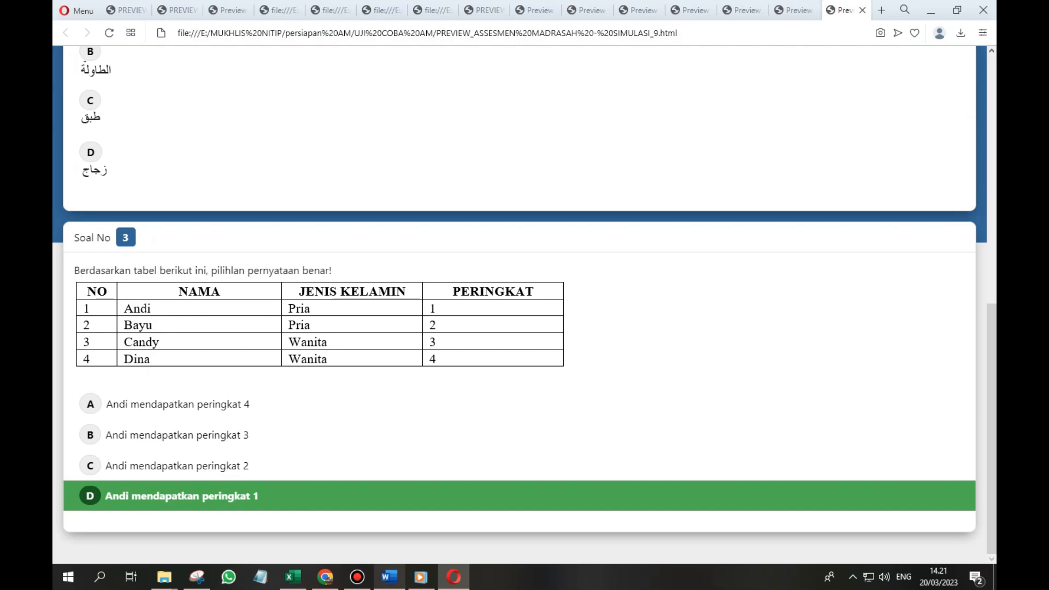
click(293, 577)
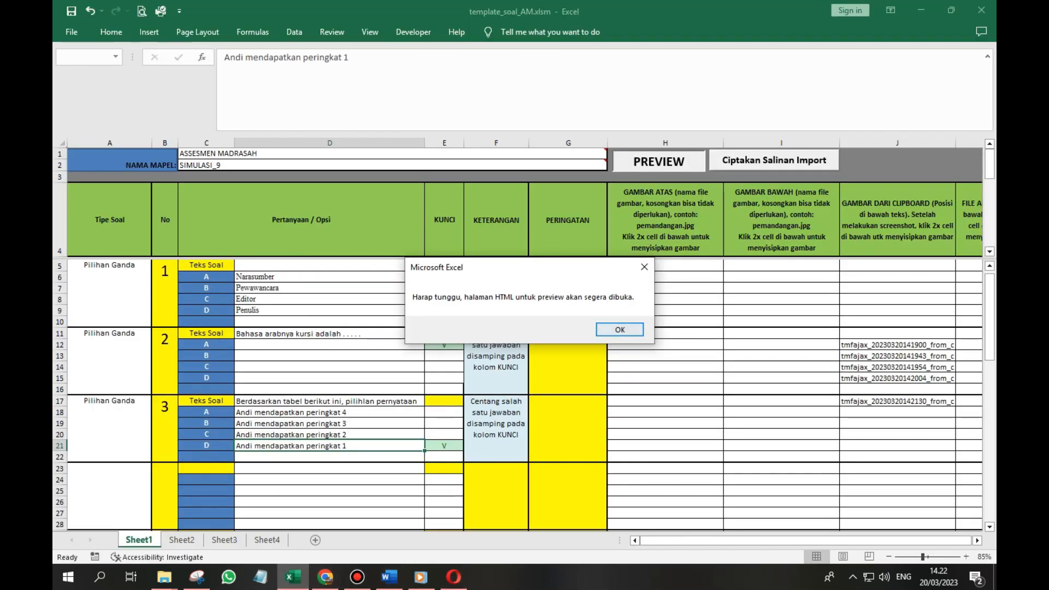
key(Return)
- Set the question type of question 4 to Pilihan Ganda in cell A23
scroll(524, 394, down, 2)
click(109, 428)
click(164, 428)
click(109, 428)
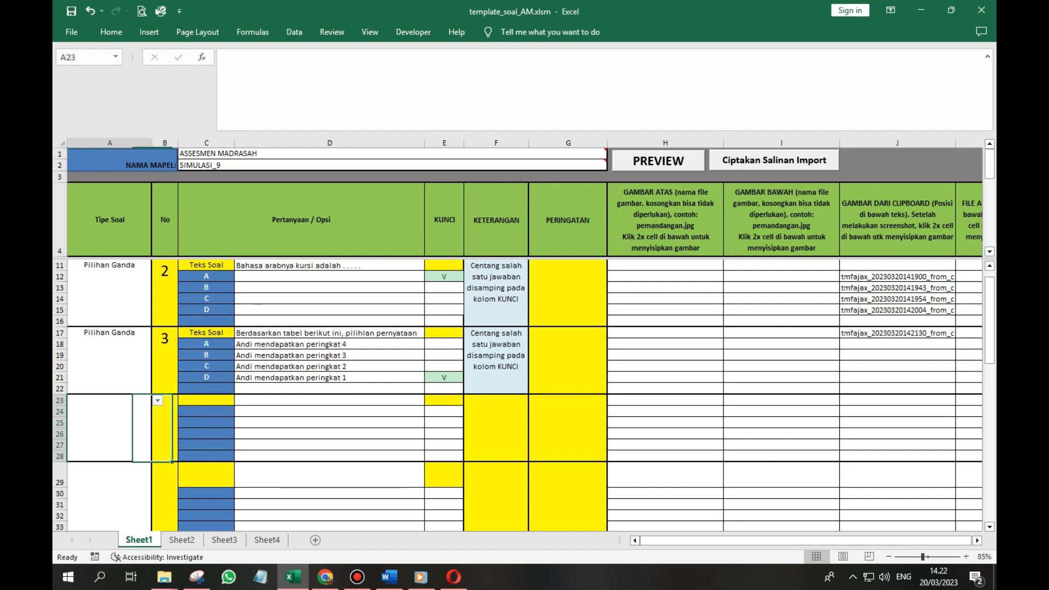
click(157, 400)
click(103, 409)
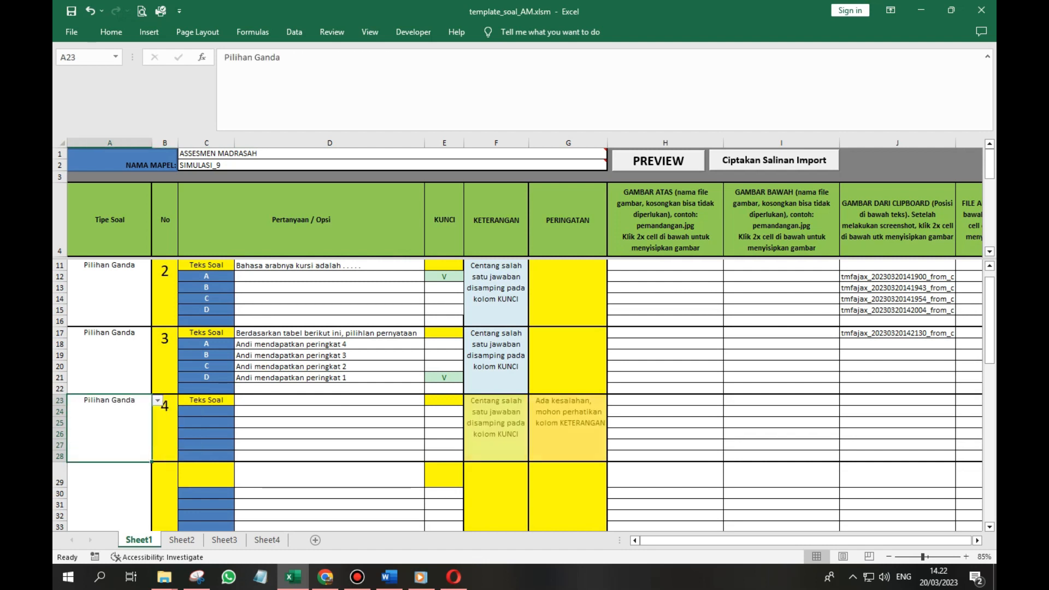
- In the Word document, remove the automatic numbering from the "Gambar grafik fungsi kuadrat" question line
click(389, 577)
scroll(524, 333, down, 5)
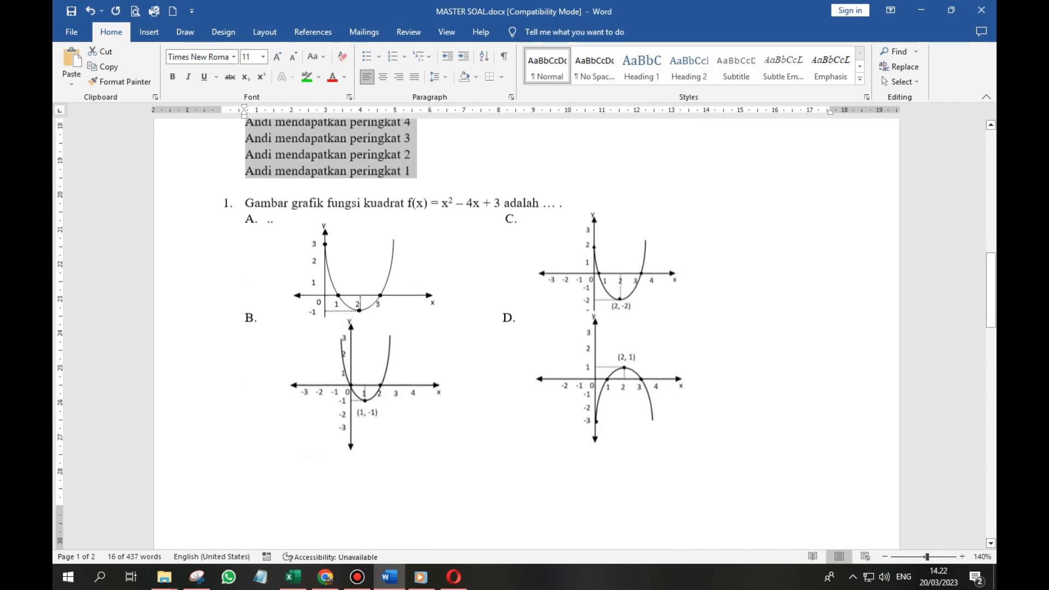
click(274, 202)
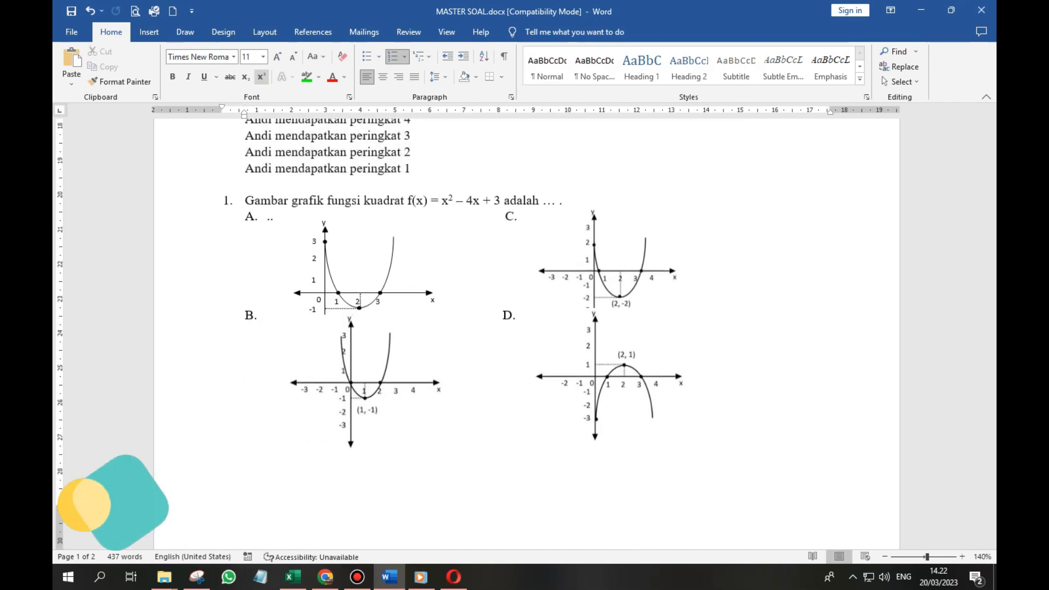
click(393, 56)
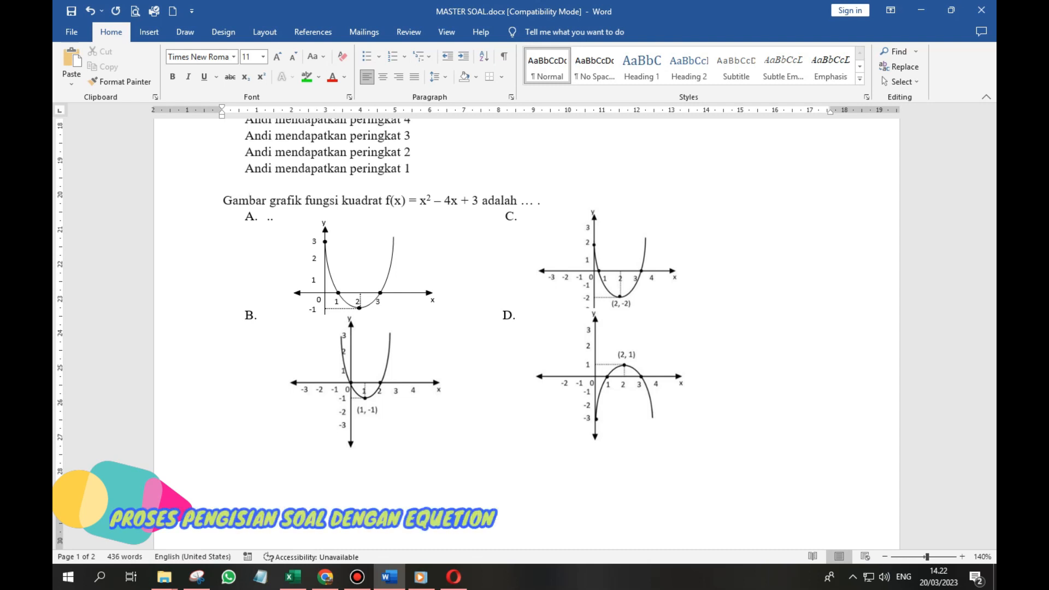
click(411, 136)
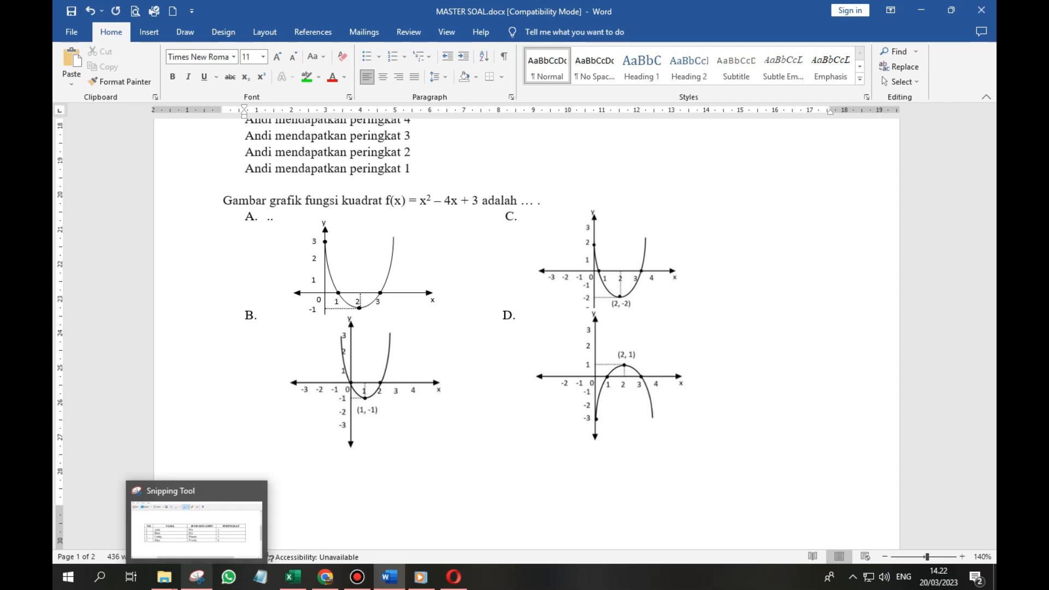
- Snip the "Gambar grafik fungsi kuadrat" question line and insert it as the clipboard image in cell J23 of the Excel template
click(196, 577)
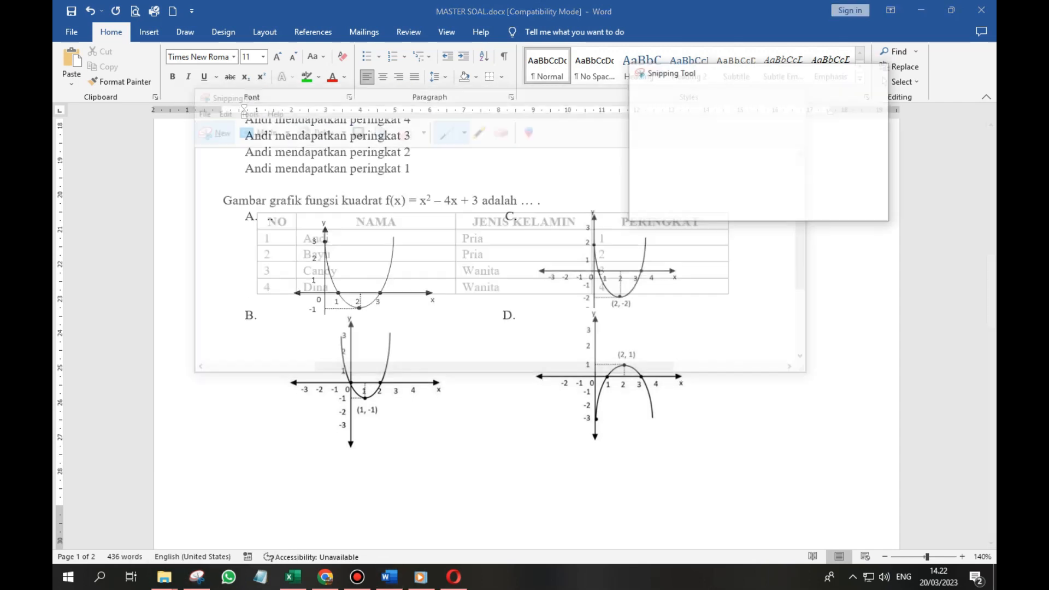
click(206, 129)
drag(219, 187, 551, 210)
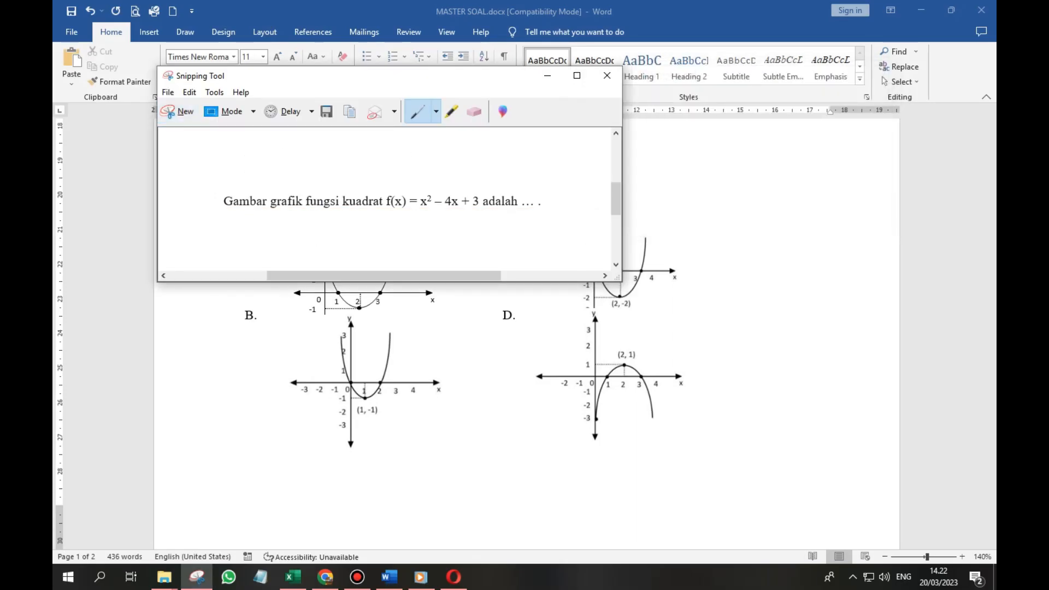
click(293, 577)
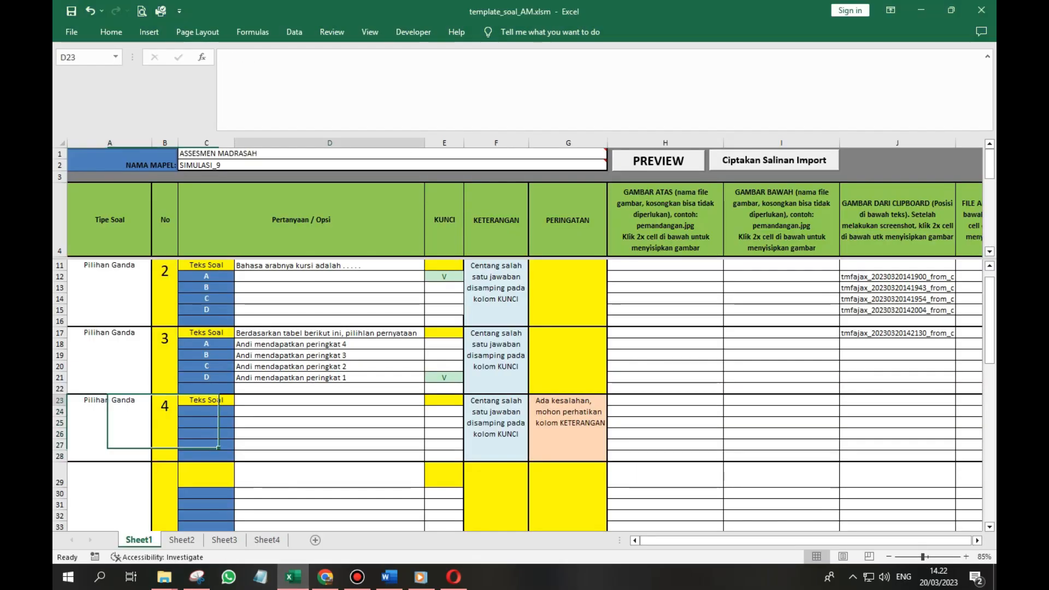
click(60, 400)
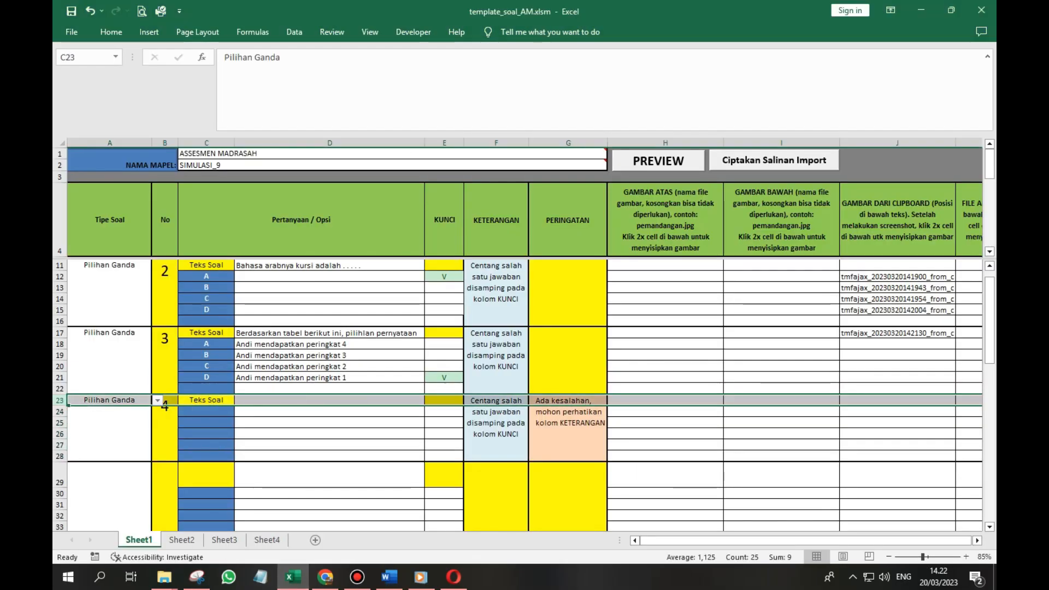
click(897, 400)
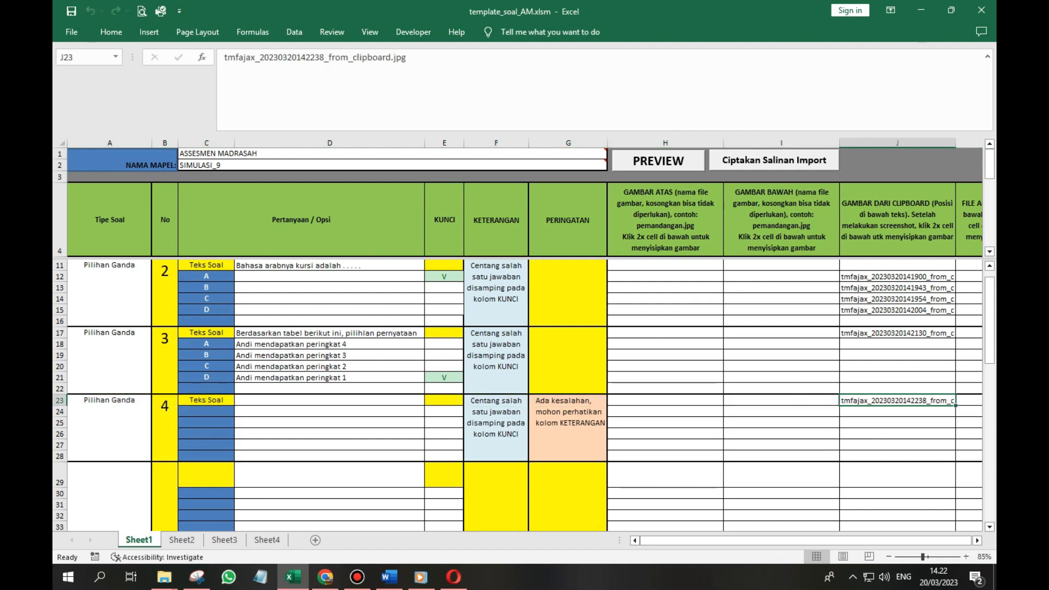
- Generate the preview, check the question 4 text image in the browser, and return to question 4 in the Excel template
click(659, 160)
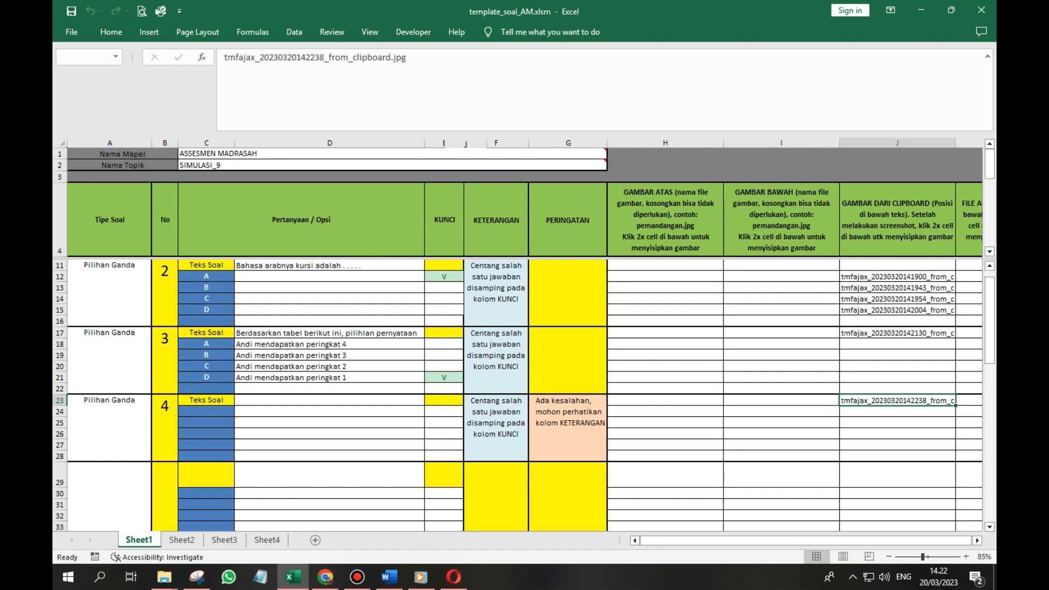
scroll(520, 305, down, 6)
scroll(520, 305, down, 3)
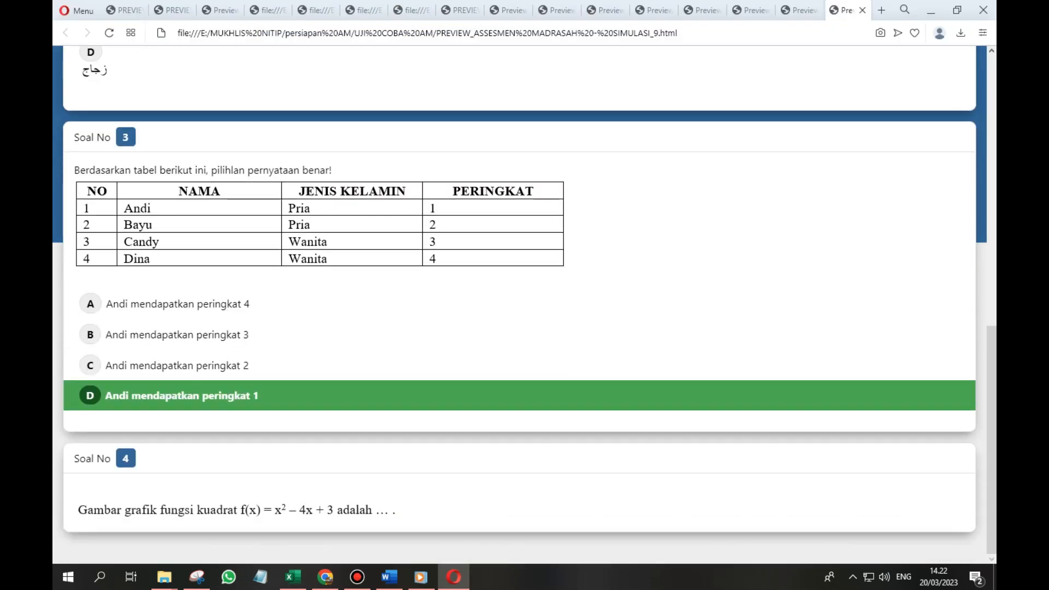
click(292, 577)
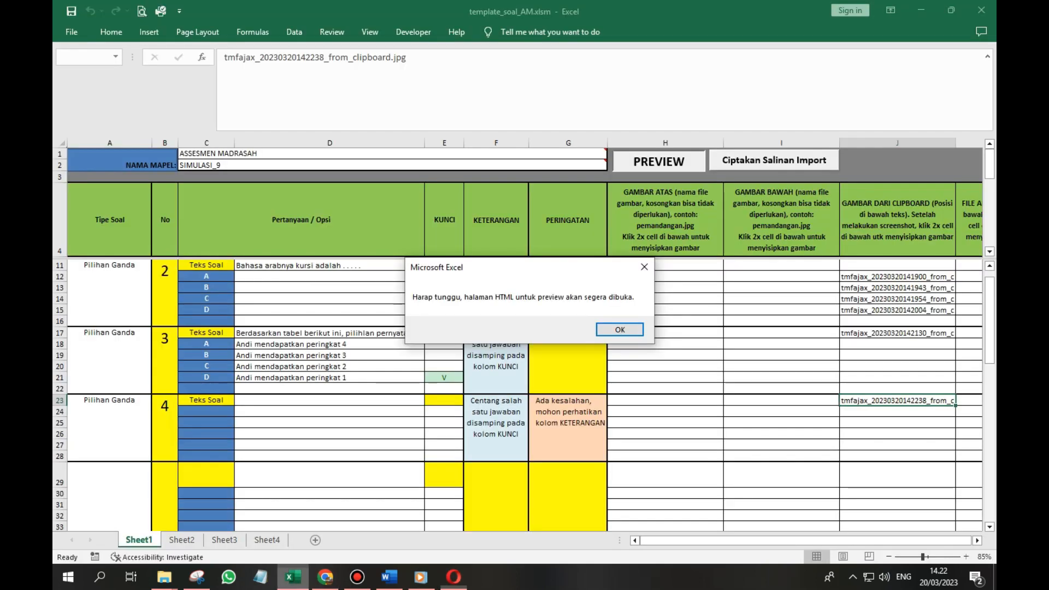
key(Return)
click(329, 400)
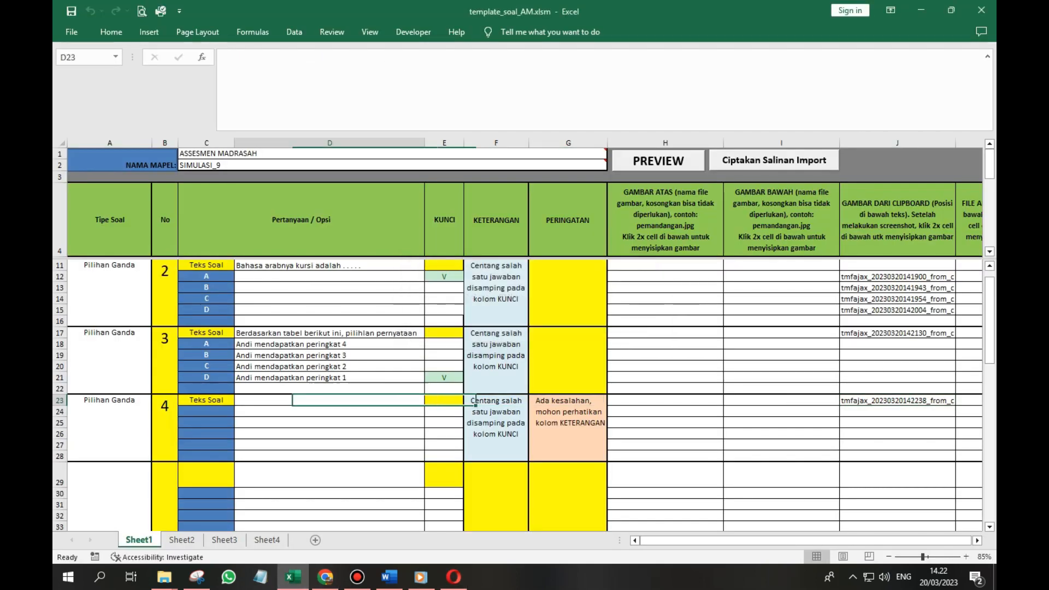
- Snip option A's graph from the Word document and insert it as the clipboard image in cell J24 of the Excel template
click(389, 577)
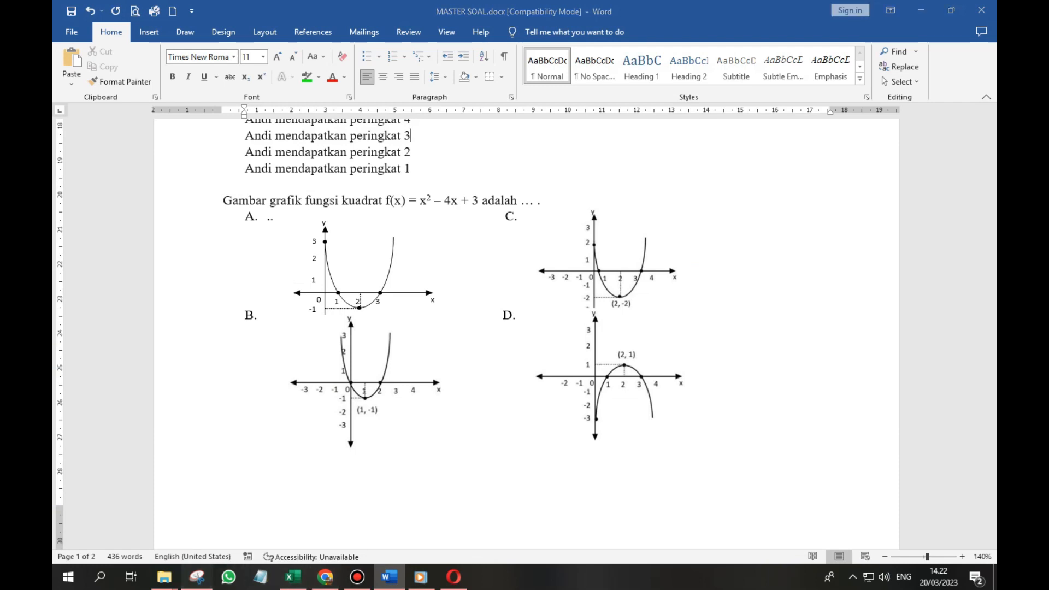
click(197, 577)
click(177, 111)
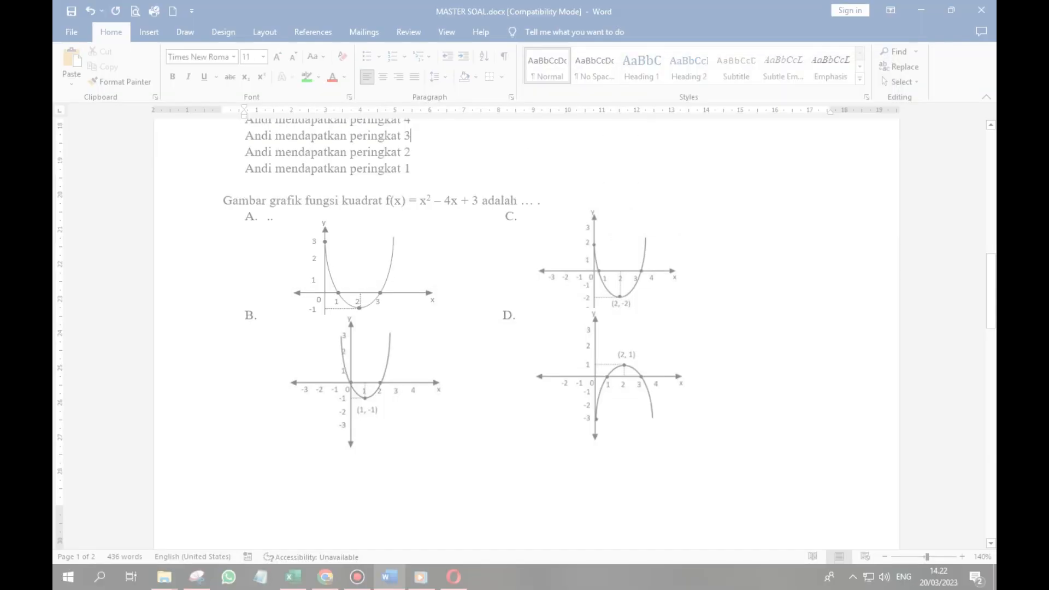
drag(292, 321, 440, 216)
click(252, 139)
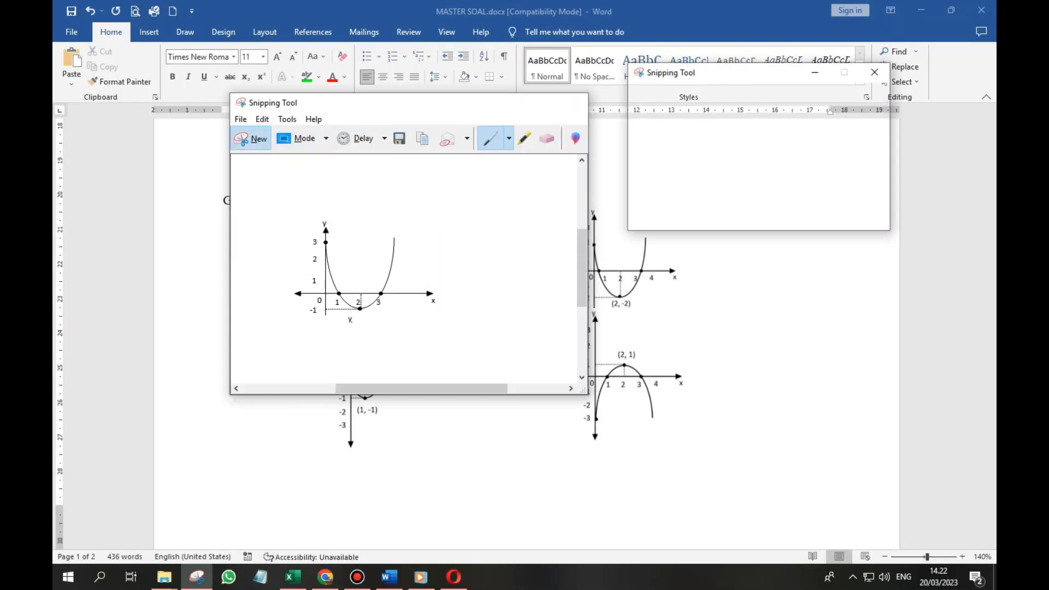
drag(294, 312, 440, 216)
click(293, 577)
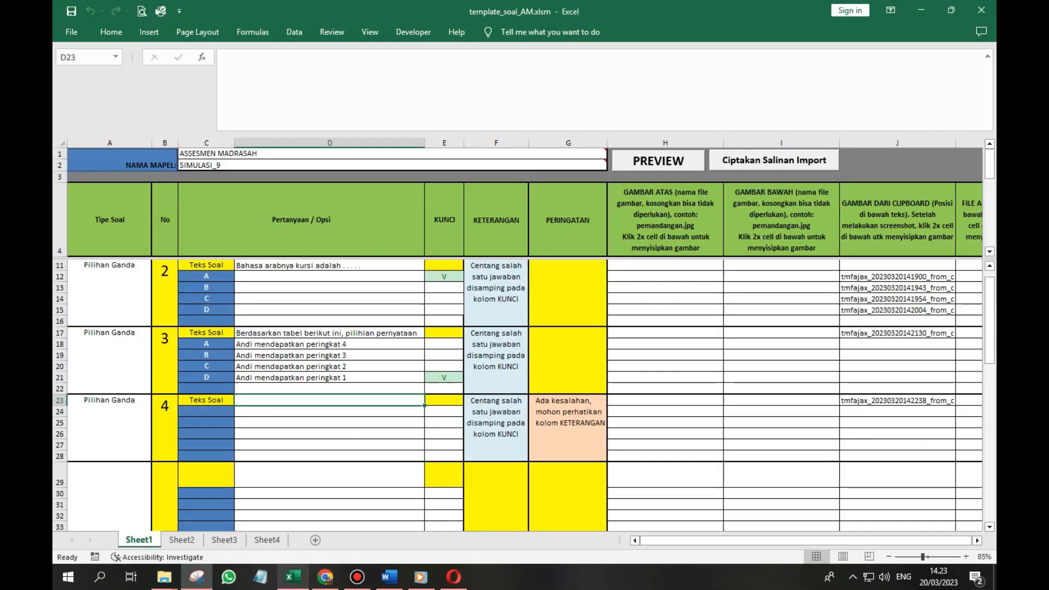
click(897, 412)
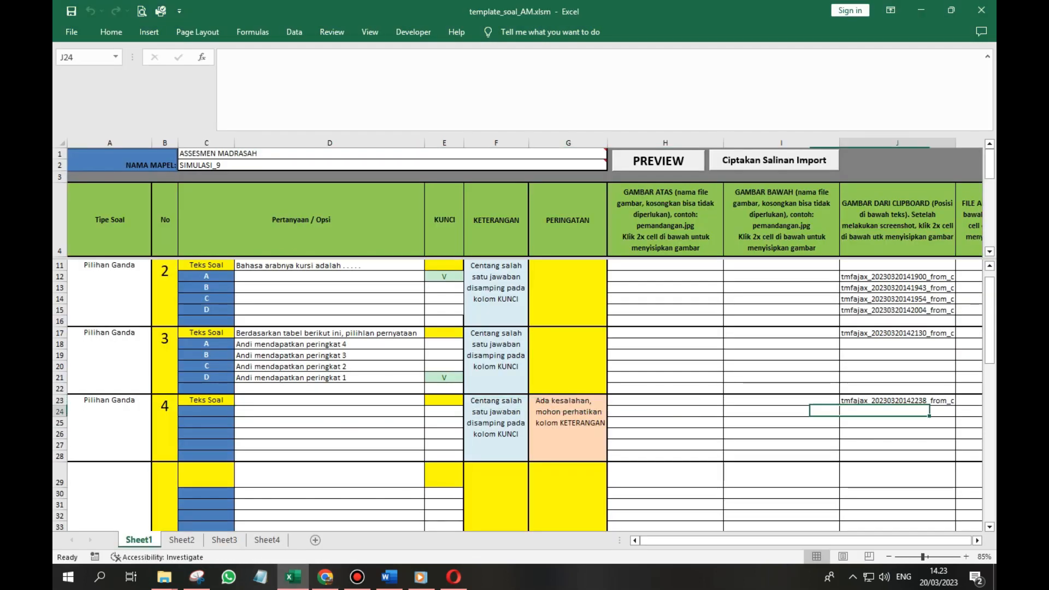
double_click(897, 412)
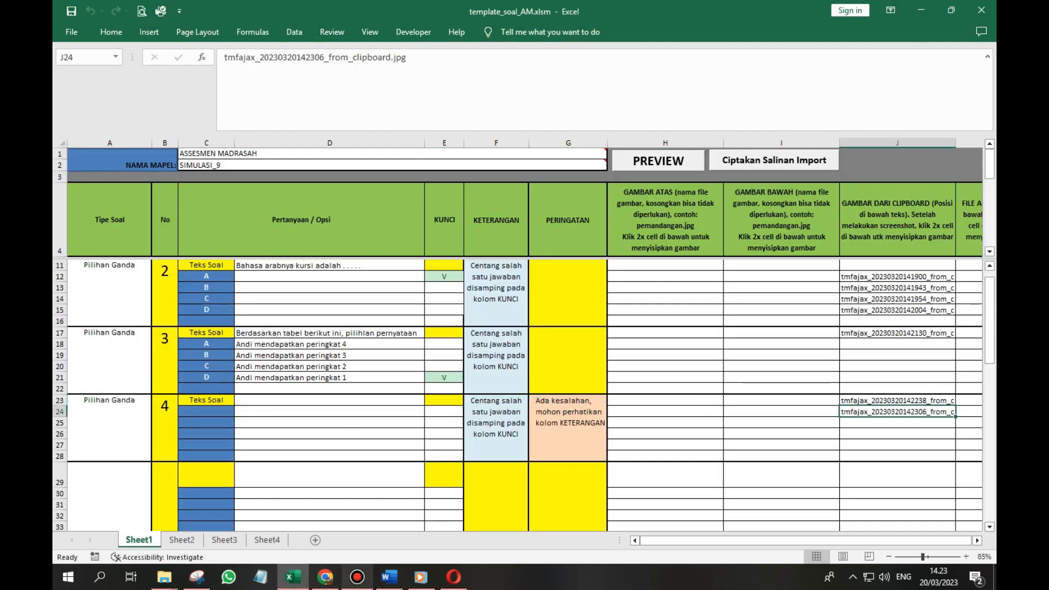
- Snip option B's graph from the Word document and insert it as the clipboard image in cell J25 of the Excel template
click(389, 577)
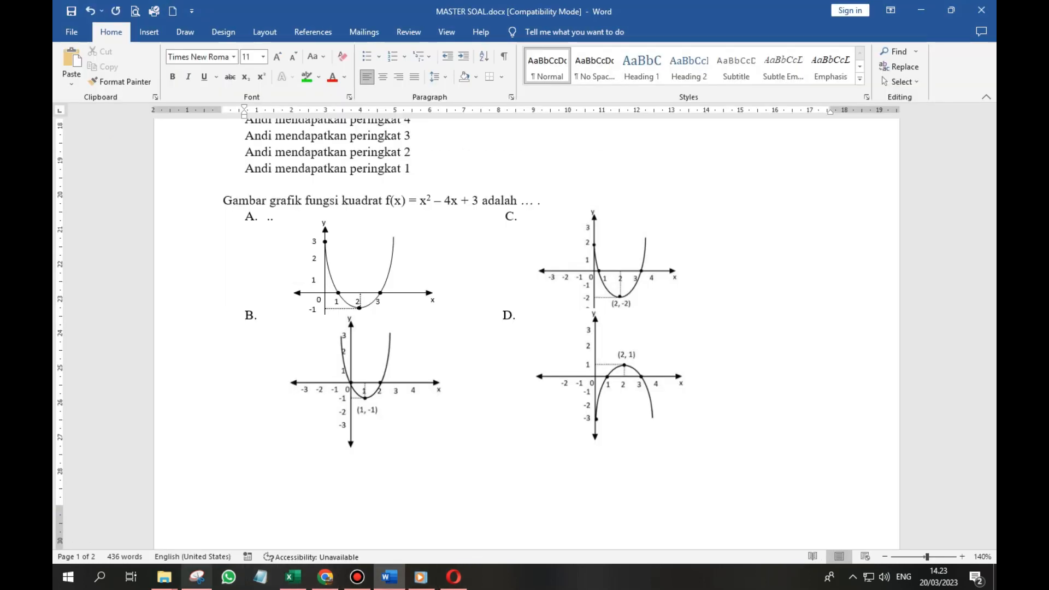
click(196, 577)
click(256, 141)
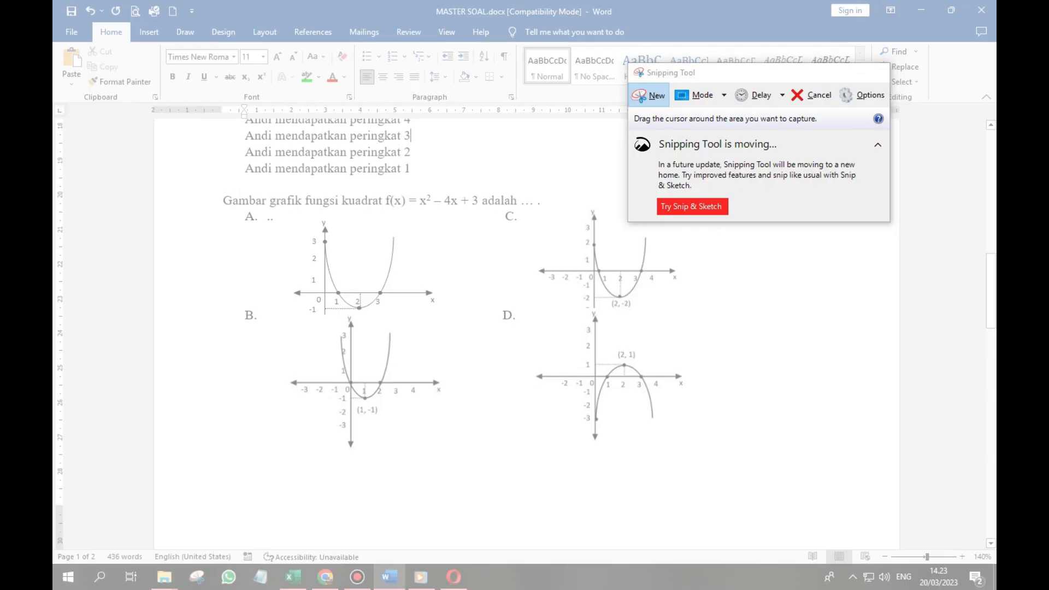
drag(278, 429, 453, 313)
click(292, 577)
double_click(897, 423)
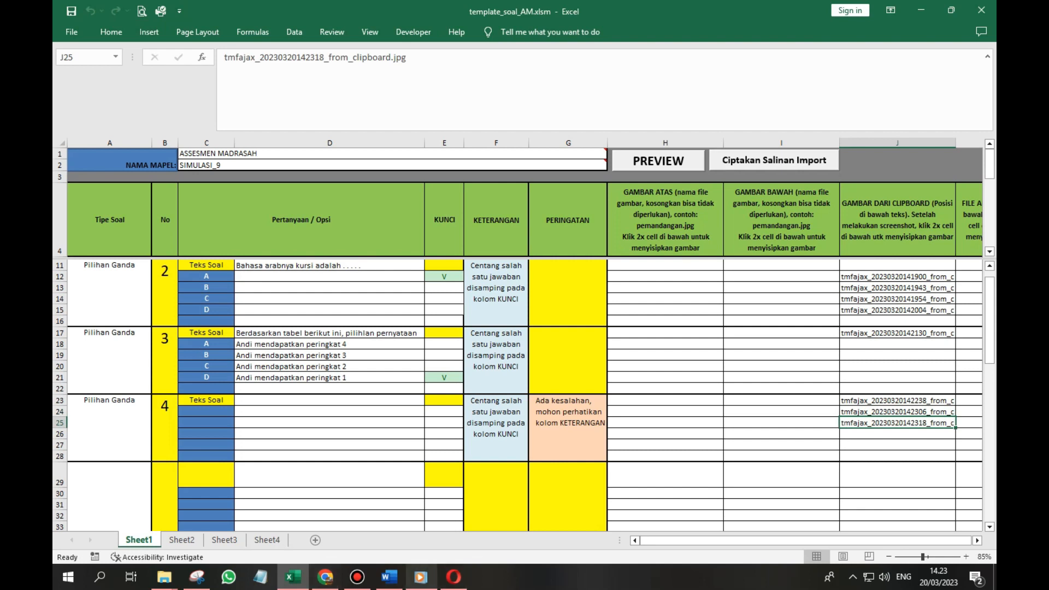
- Snip option C's graph from the Word document and insert it as the clipboard image in cell J26 of the Excel template
click(389, 577)
click(197, 576)
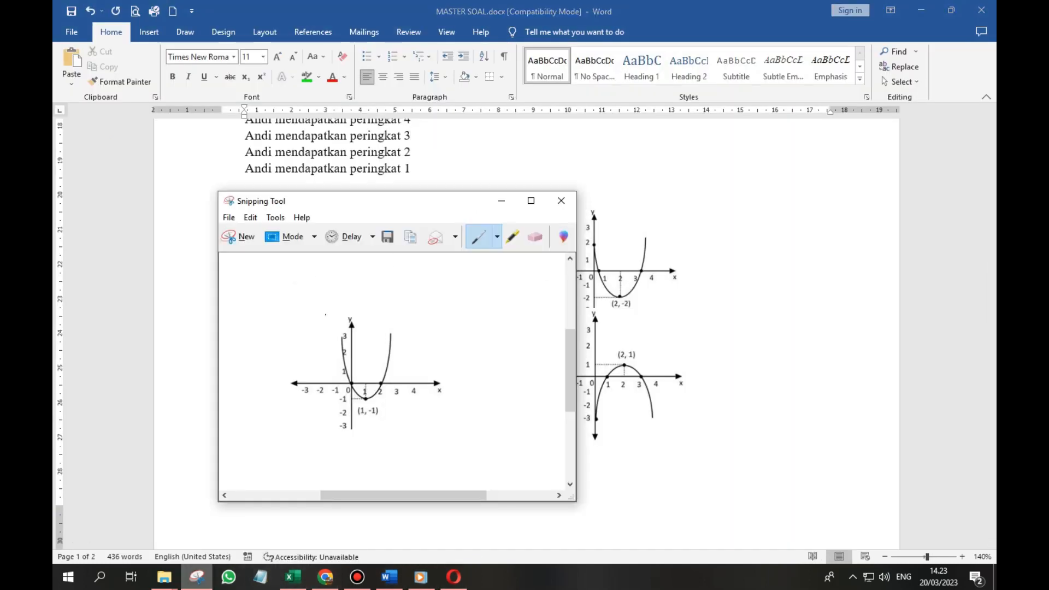
click(239, 236)
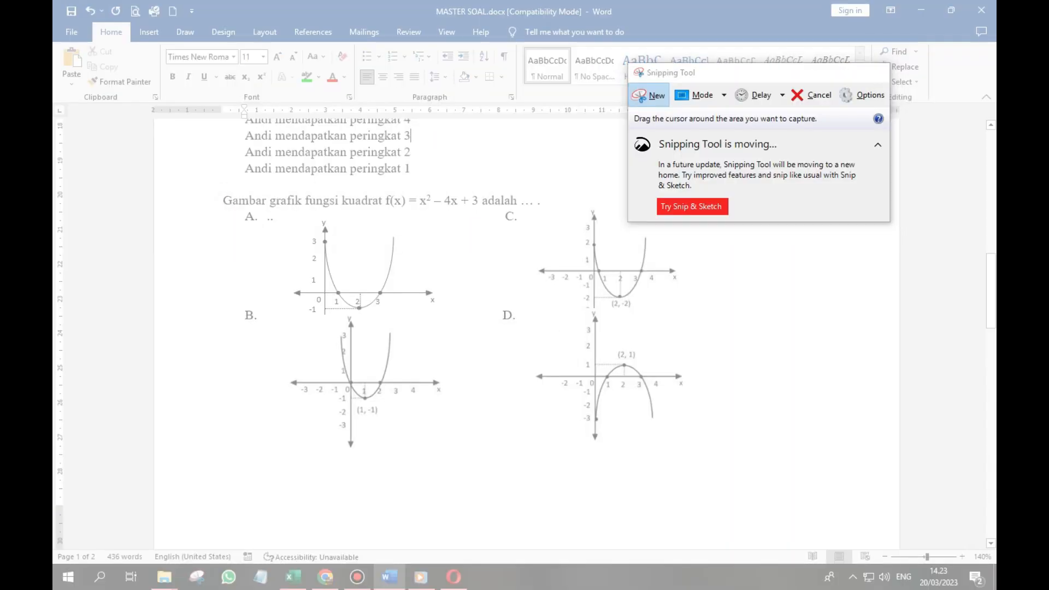
drag(547, 304, 680, 215)
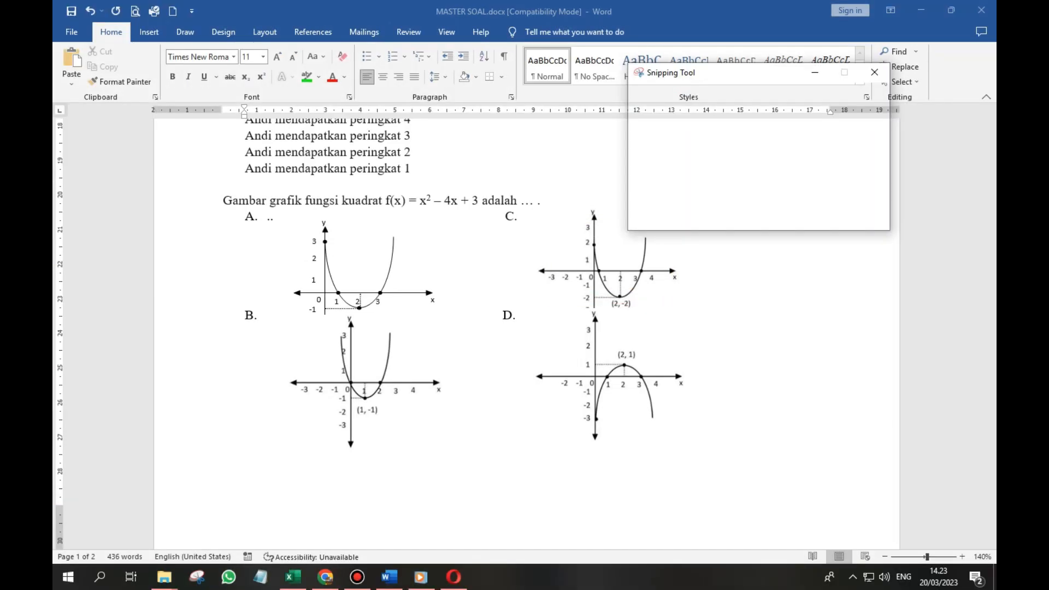
click(510, 132)
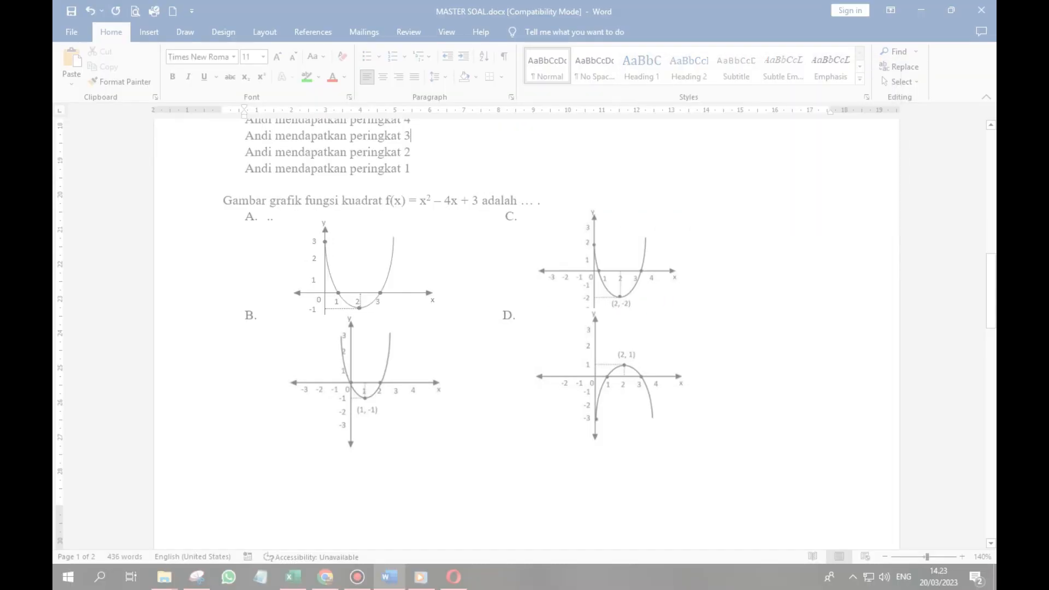
drag(552, 310, 684, 206)
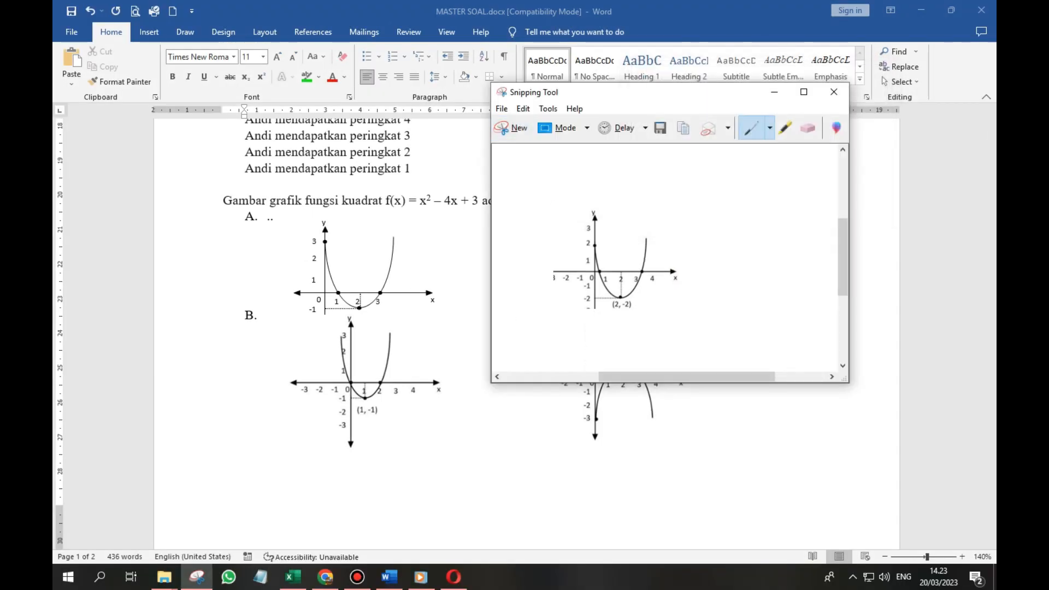
click(293, 576)
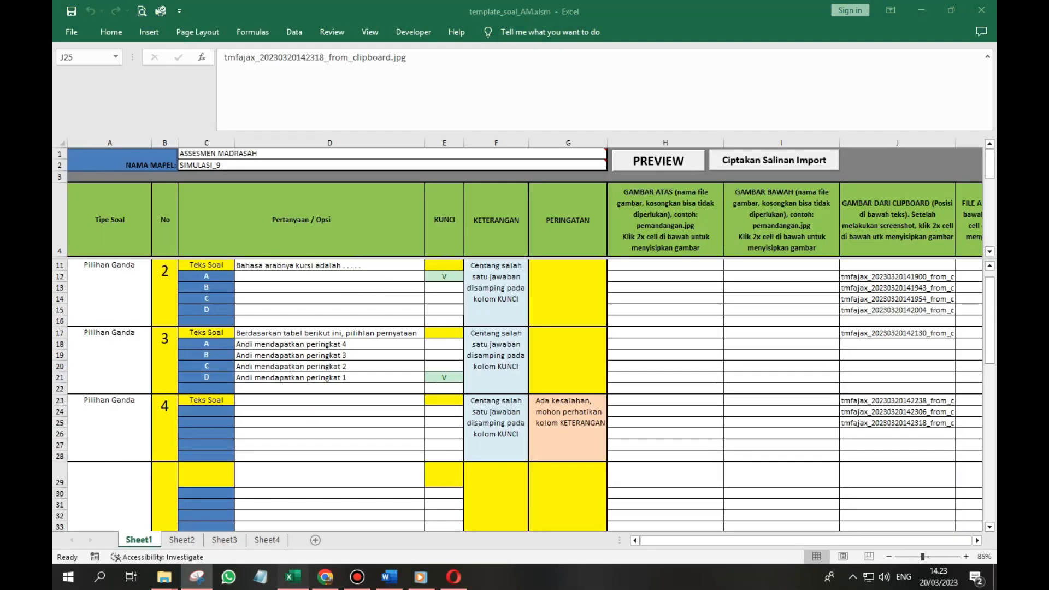
double_click(896, 434)
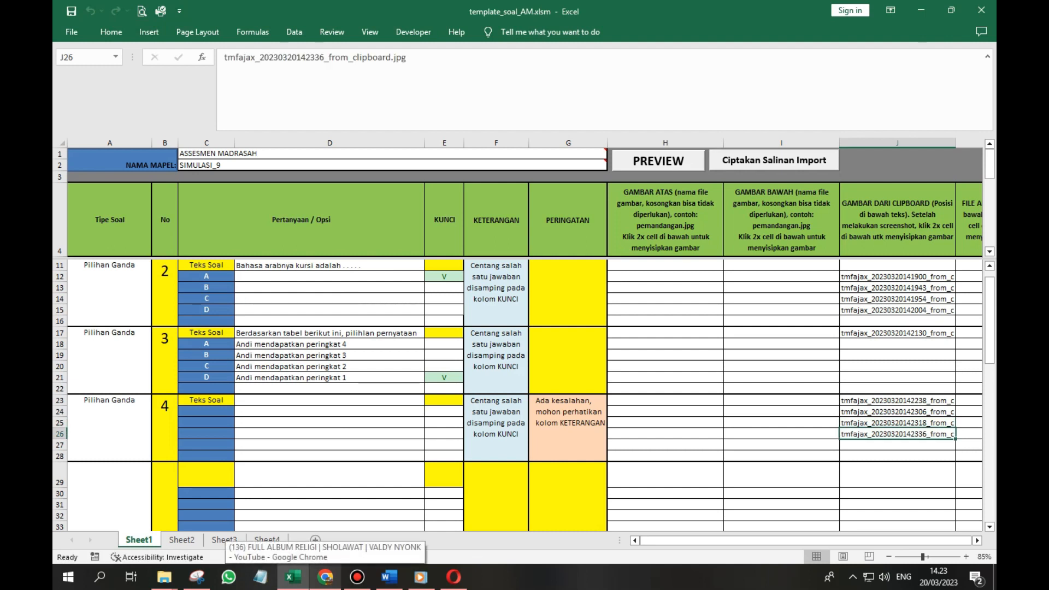
- Snip option D's graph from the Word document and insert it as the clipboard image in cell J27 of the Excel template
click(389, 576)
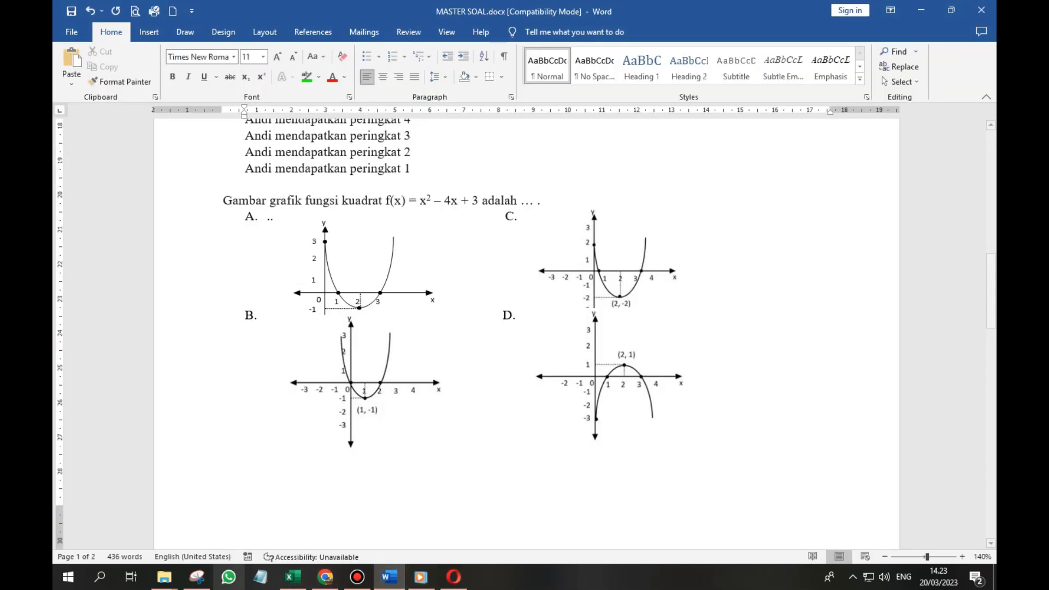
click(197, 577)
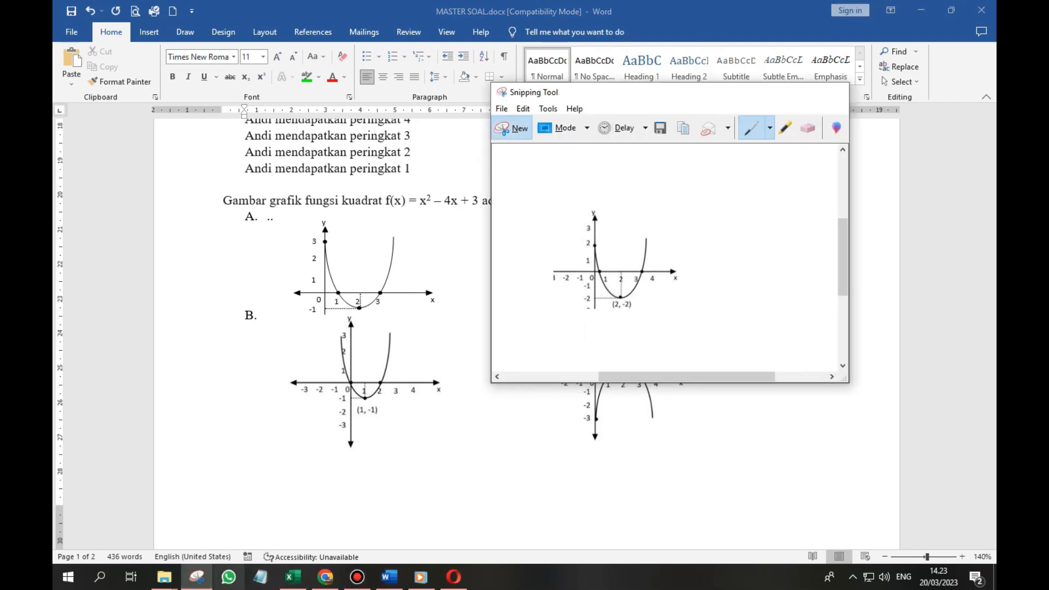
click(512, 128)
drag(545, 445, 702, 311)
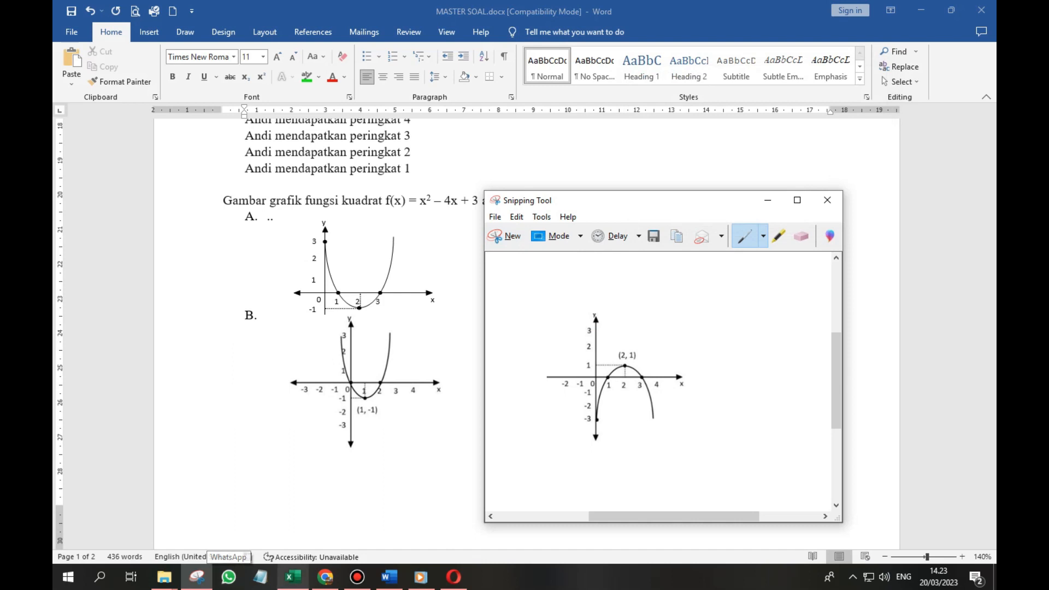
click(293, 577)
double_click(897, 445)
click(665, 422)
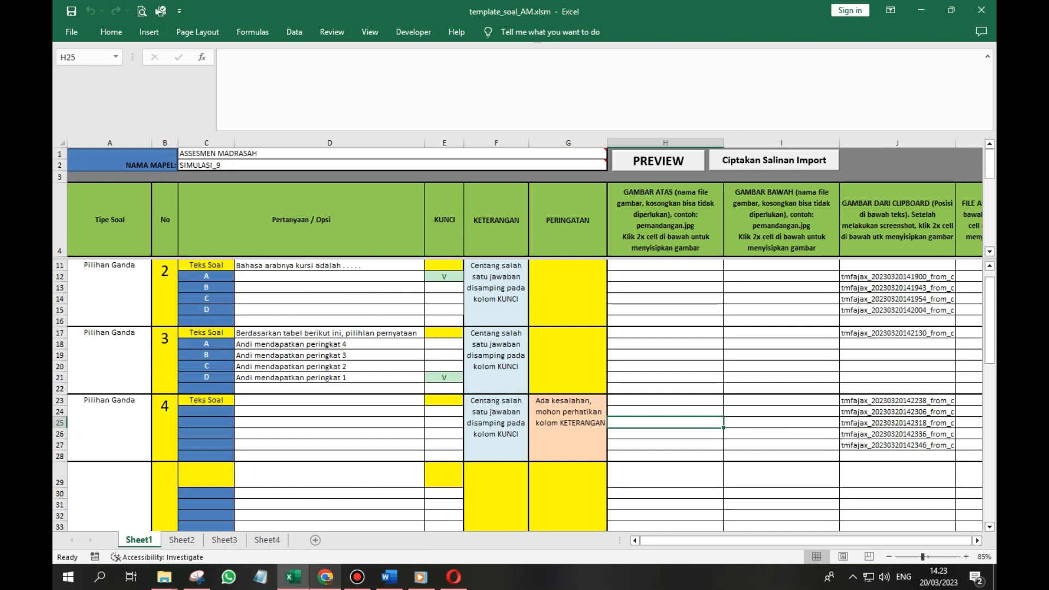
- Enter a blank space in each option cell of question 4, from D24 to D27, to activate the option labels
click(329, 412)
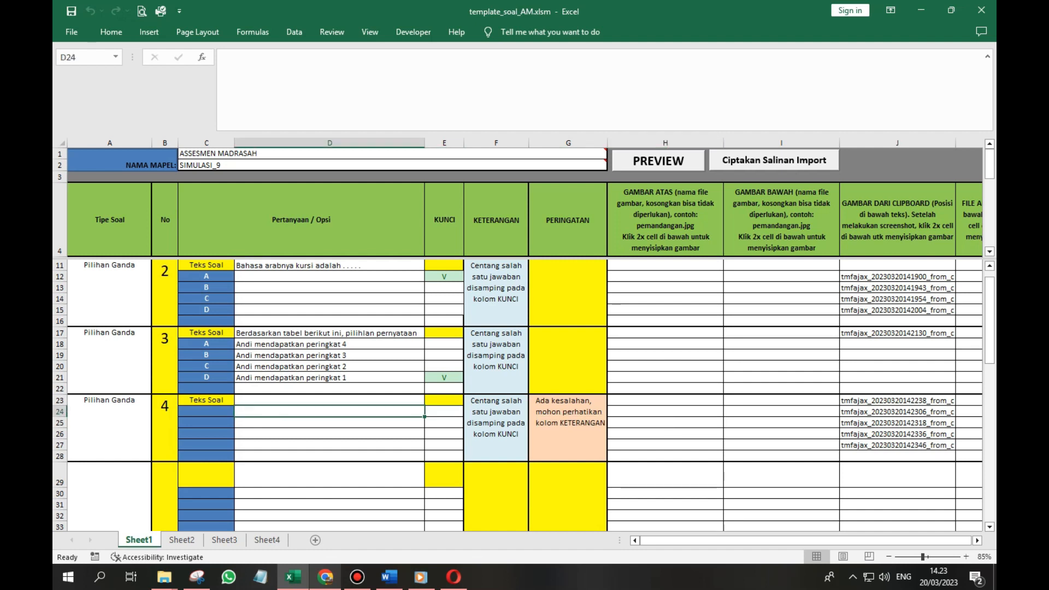
key(Left)
key(Down)
key(Down)
key(Down)
key(Right)
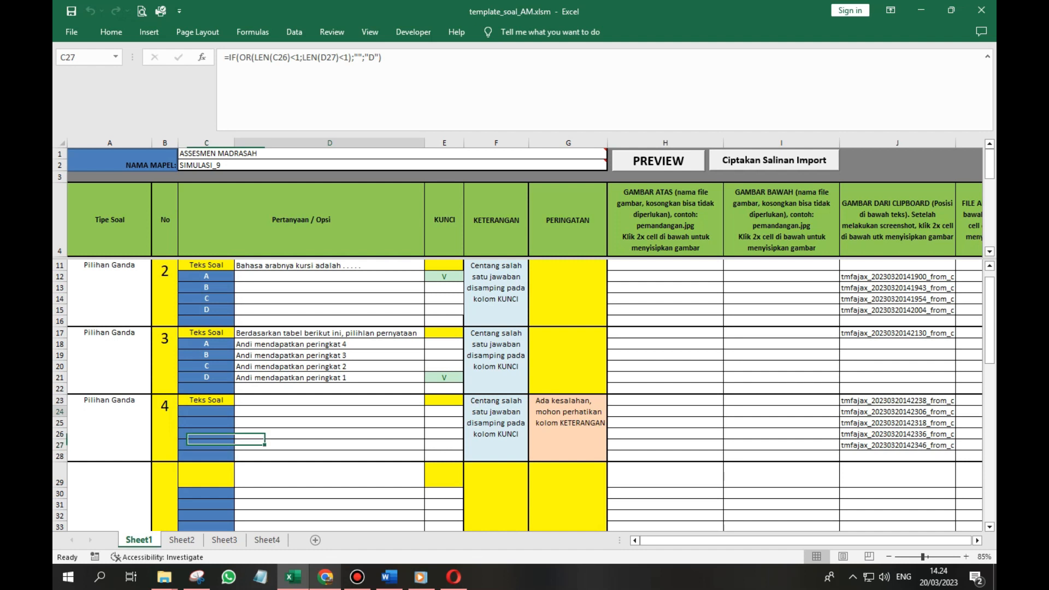
key(Up)
key(Up)
key(Up)
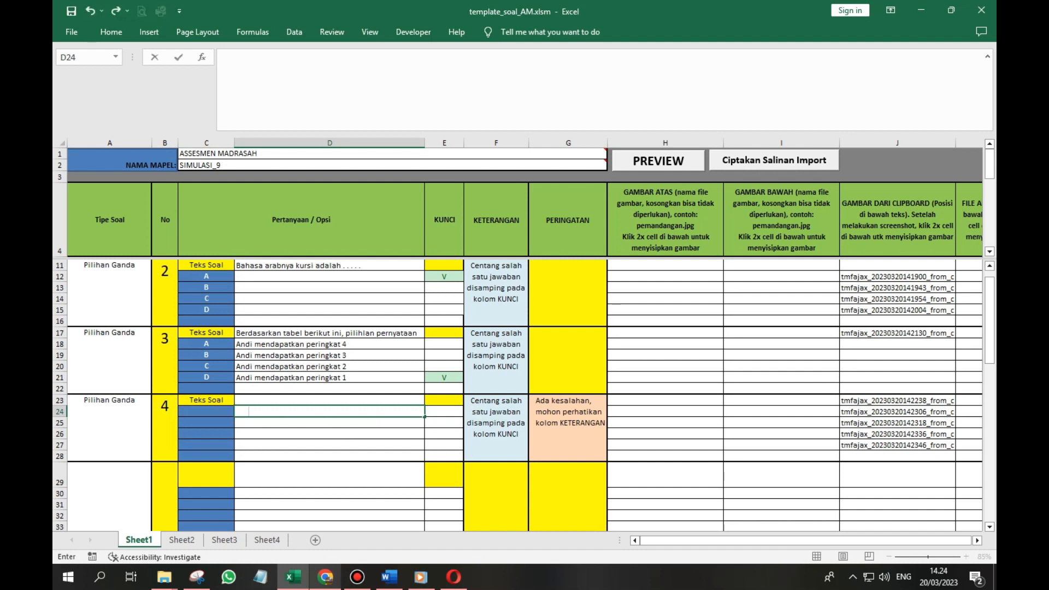
key(Return)
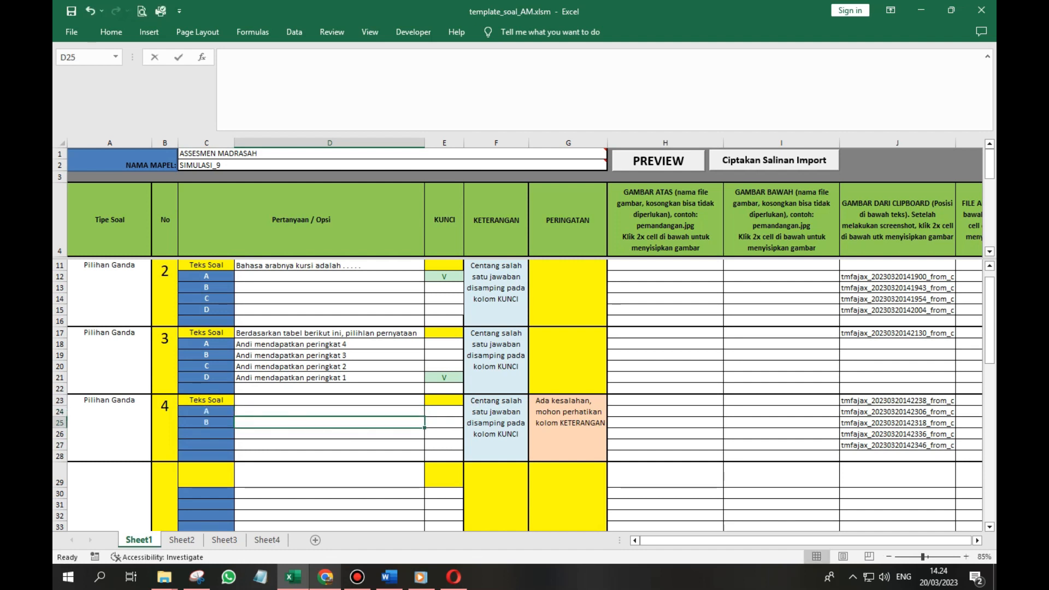
key(Return)
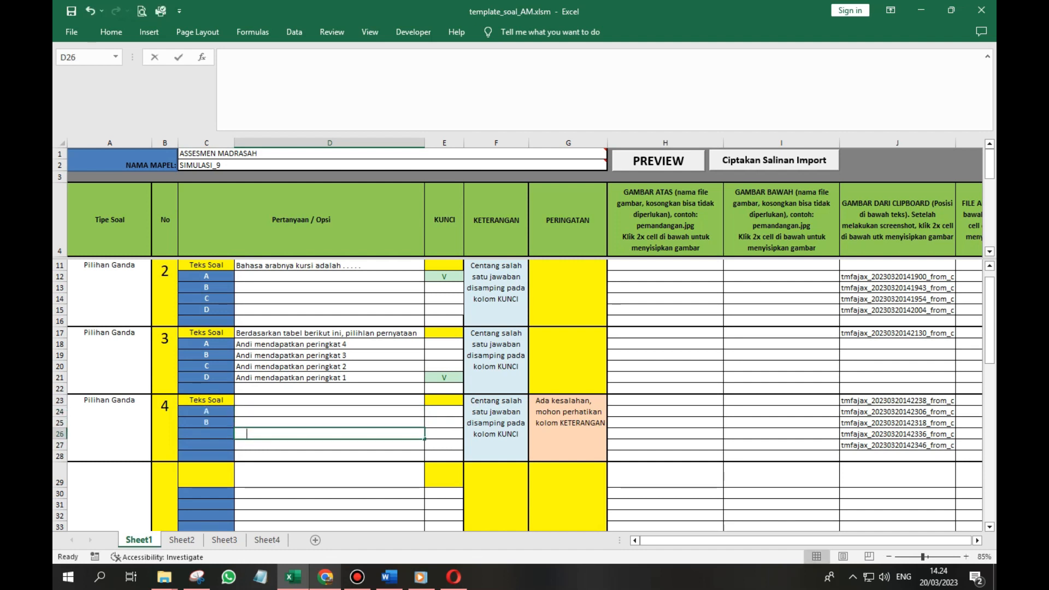
key(Return)
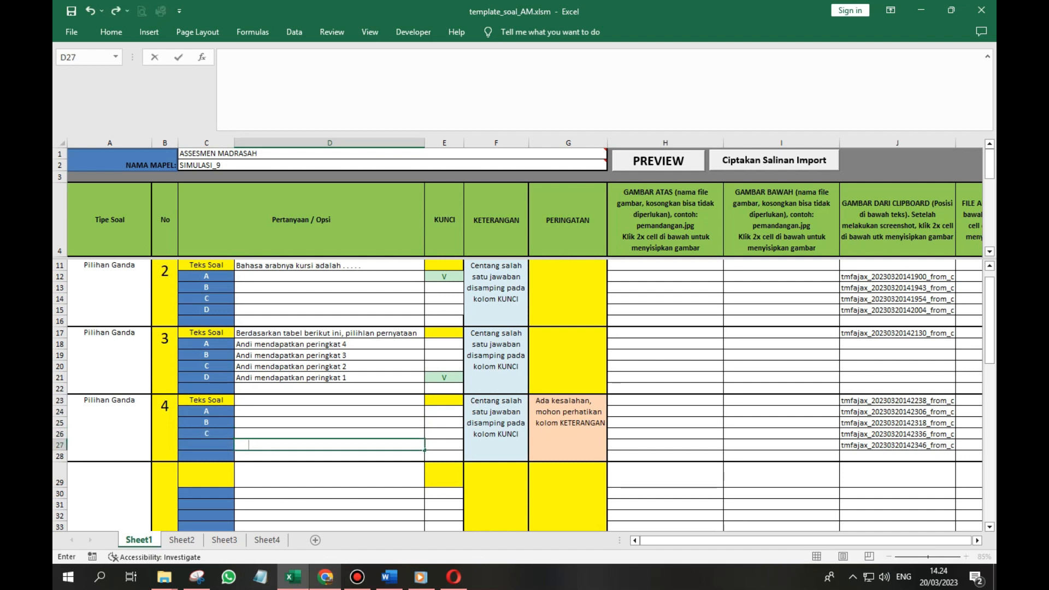
click(330, 411)
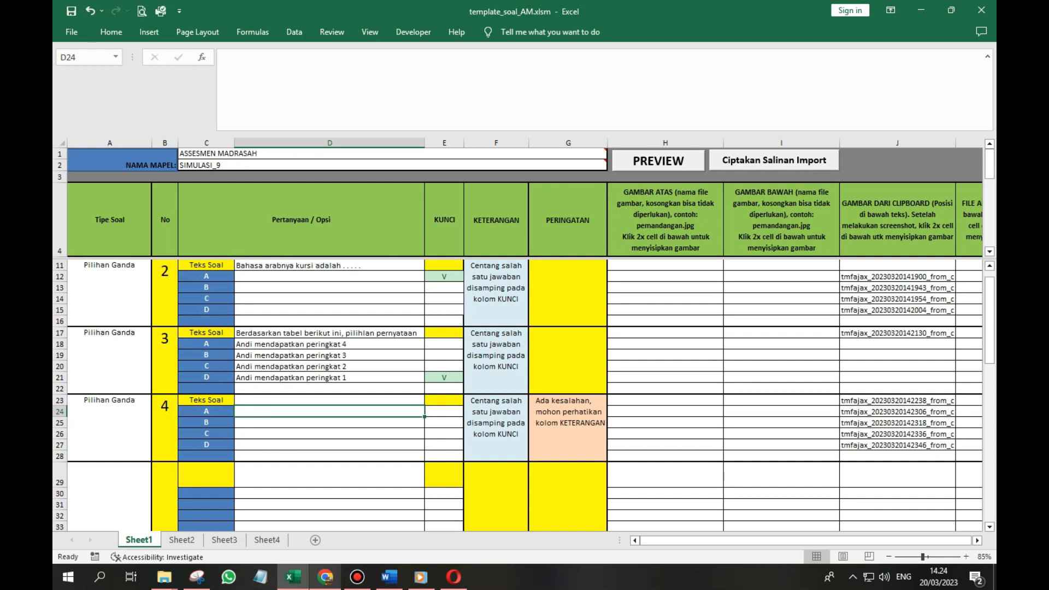
- Mark option A as the correct answer of question 4 by entering V in cell E24
click(444, 411)
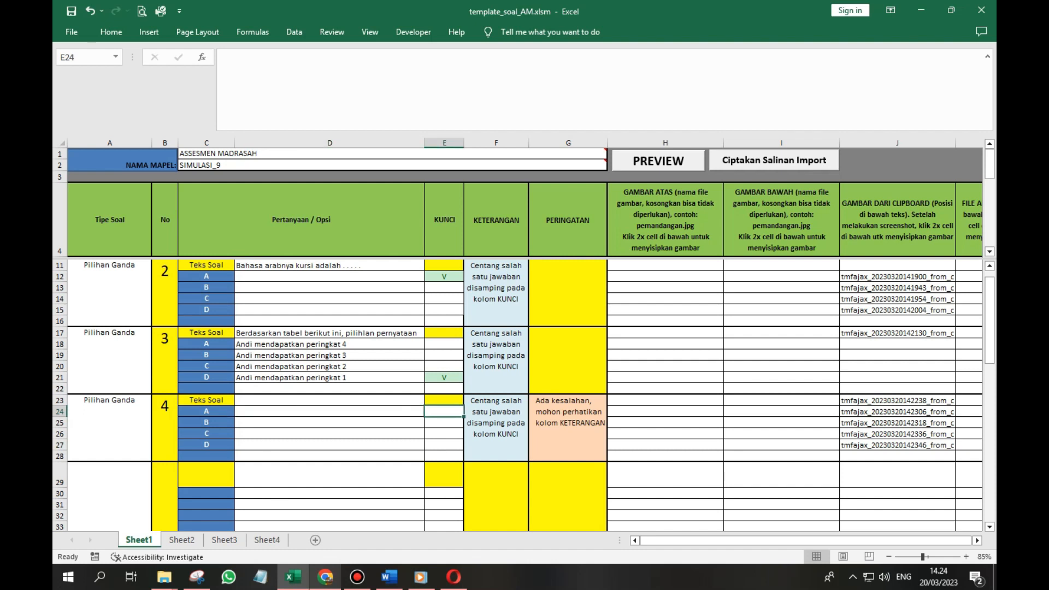
text(V)
click(329, 493)
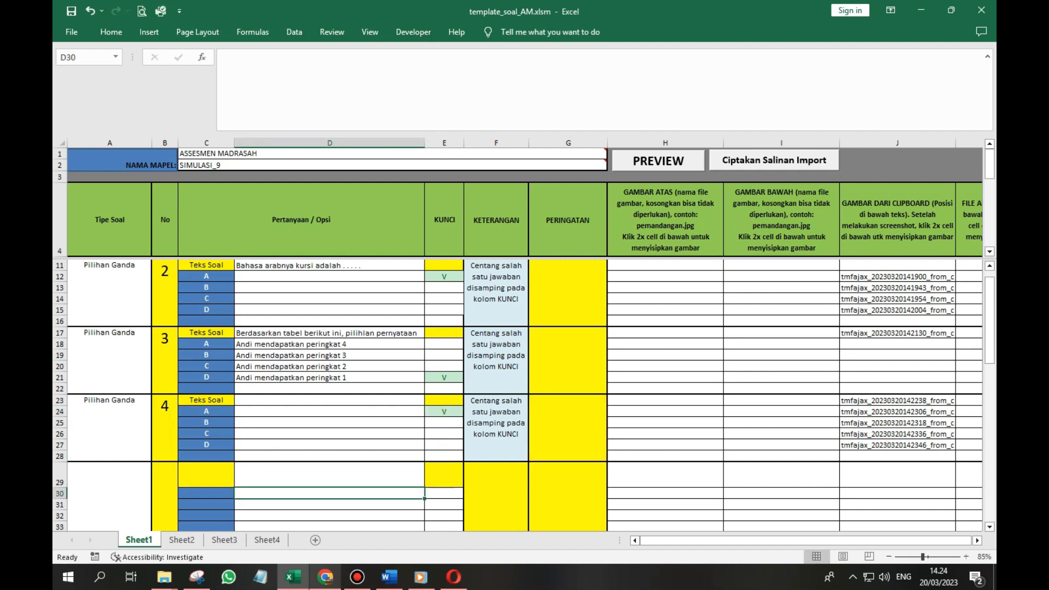
- Generate the preview, check question 4's graph options A to D in the browser, and return to the Excel template
click(658, 160)
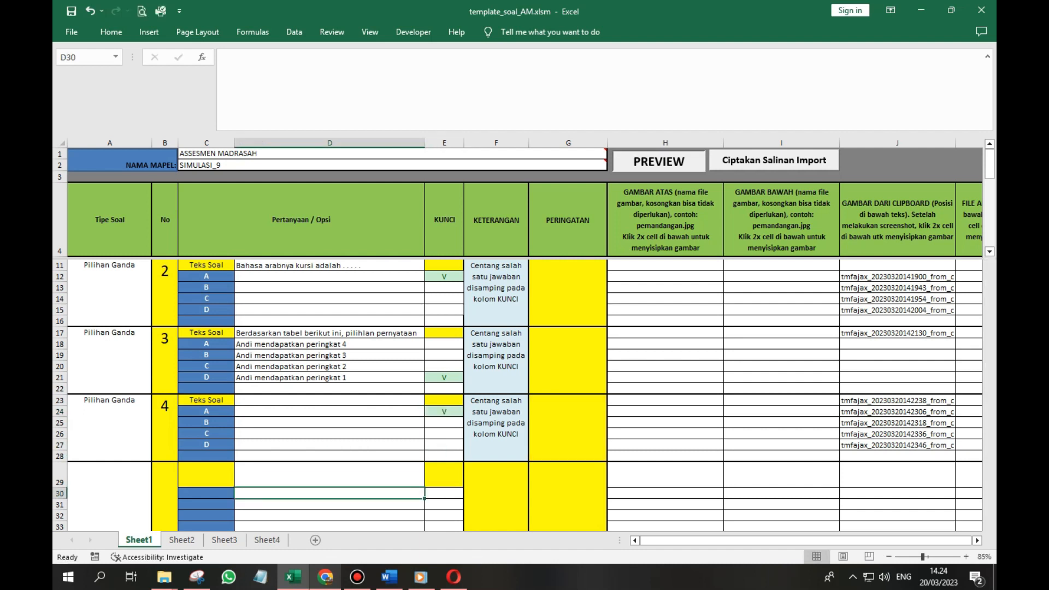
scroll(519, 306, down, 15)
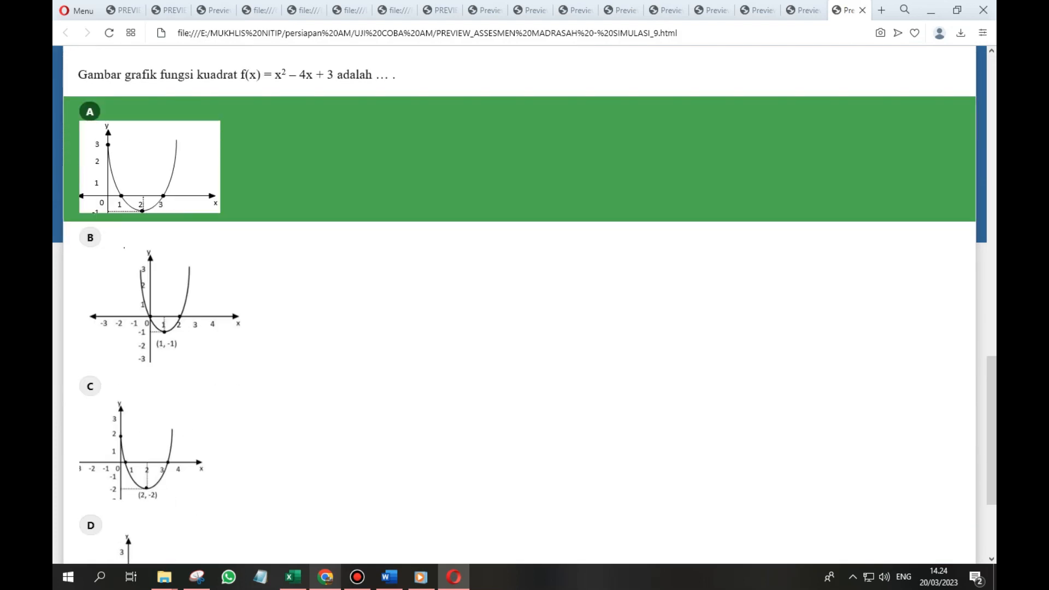
scroll(519, 306, down, 3)
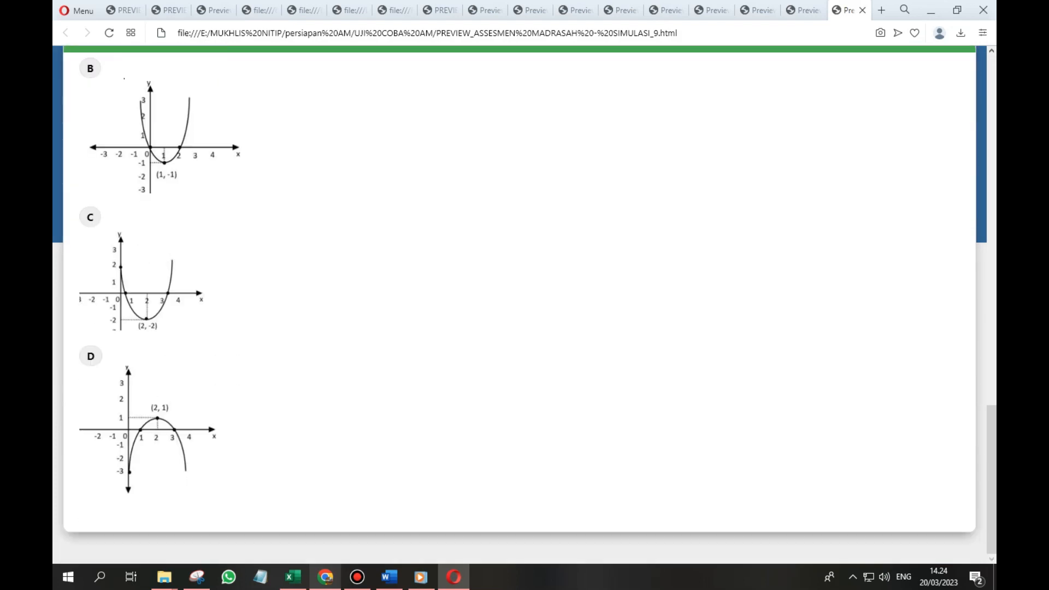
click(293, 577)
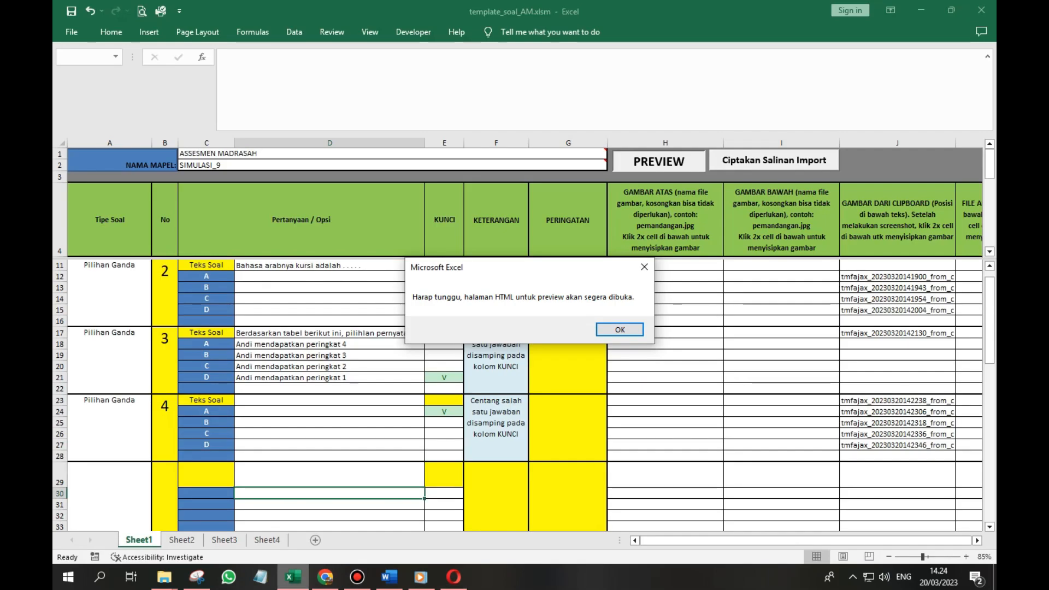
key(Return)
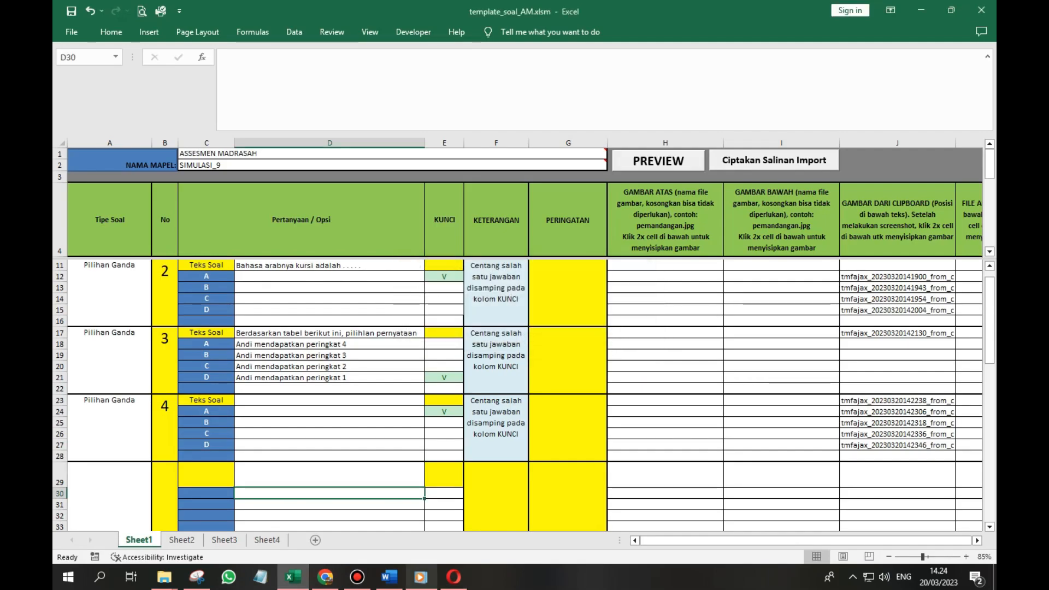
- Switch to the Word document and highlight the <br> tag in the first complex multiple-choice question in bright green
click(389, 577)
scroll(525, 333, down, 7)
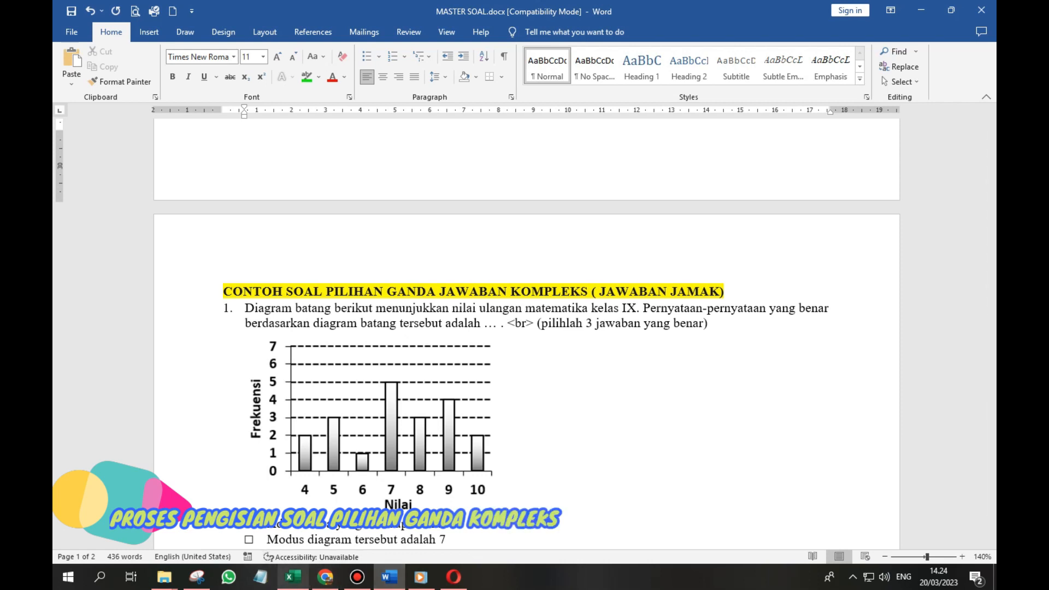
drag(245, 308, 713, 322)
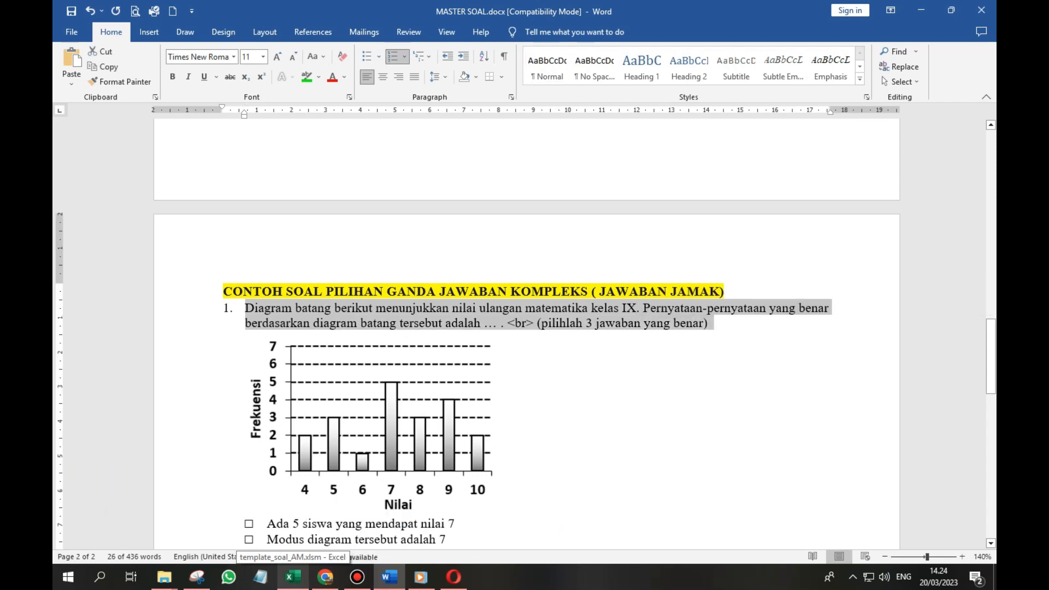
click(521, 323)
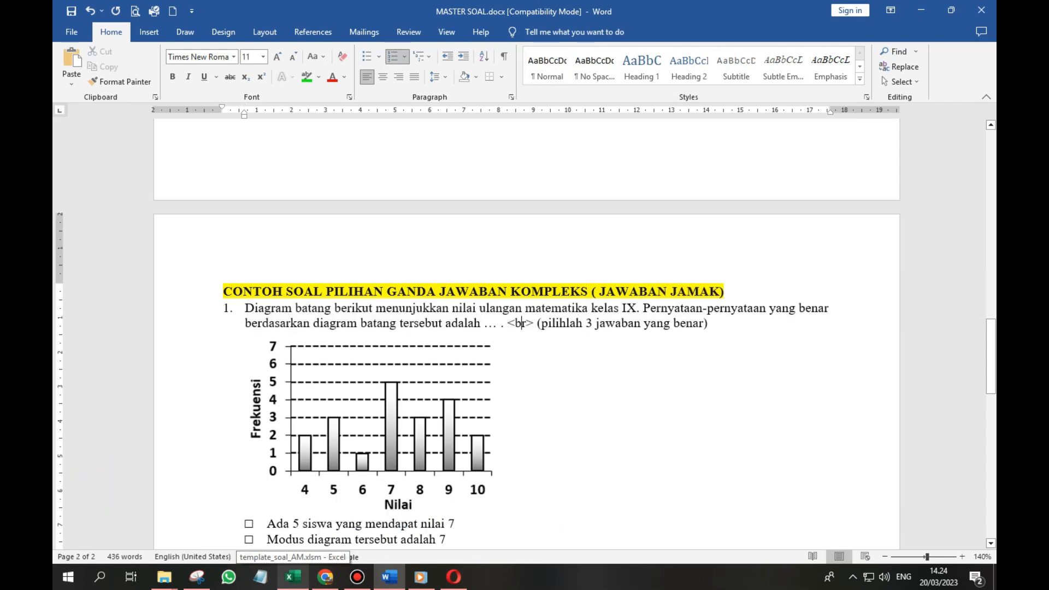
drag(508, 322, 536, 323)
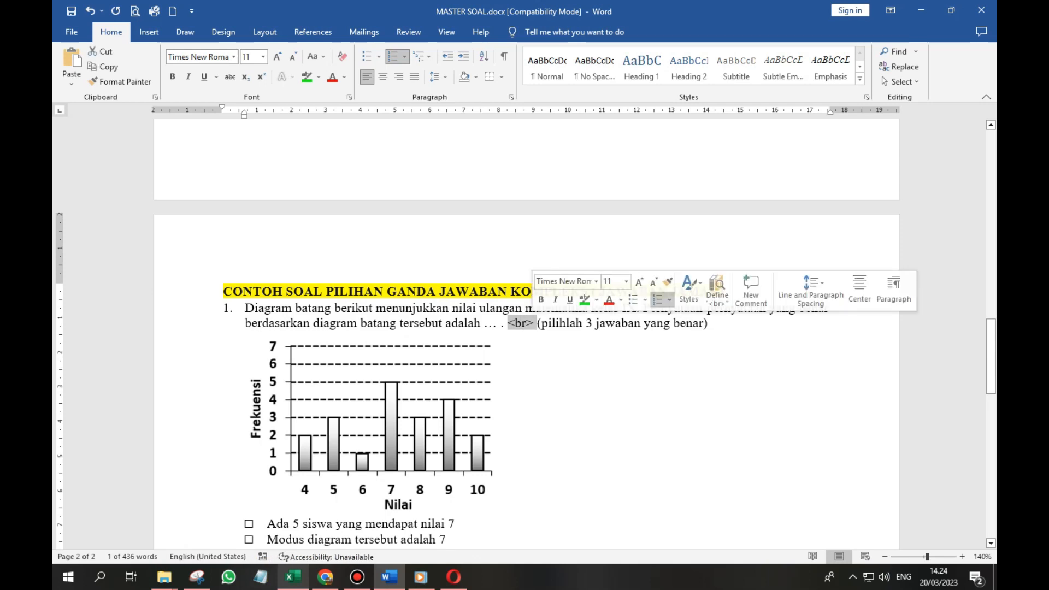
click(584, 299)
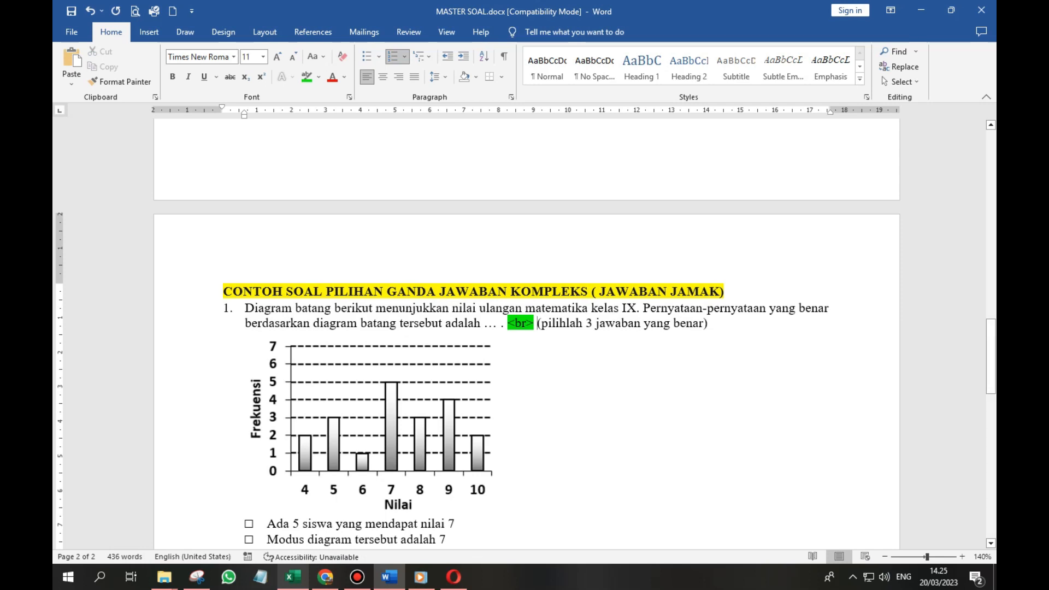
key(Return)
key(BackSpace)
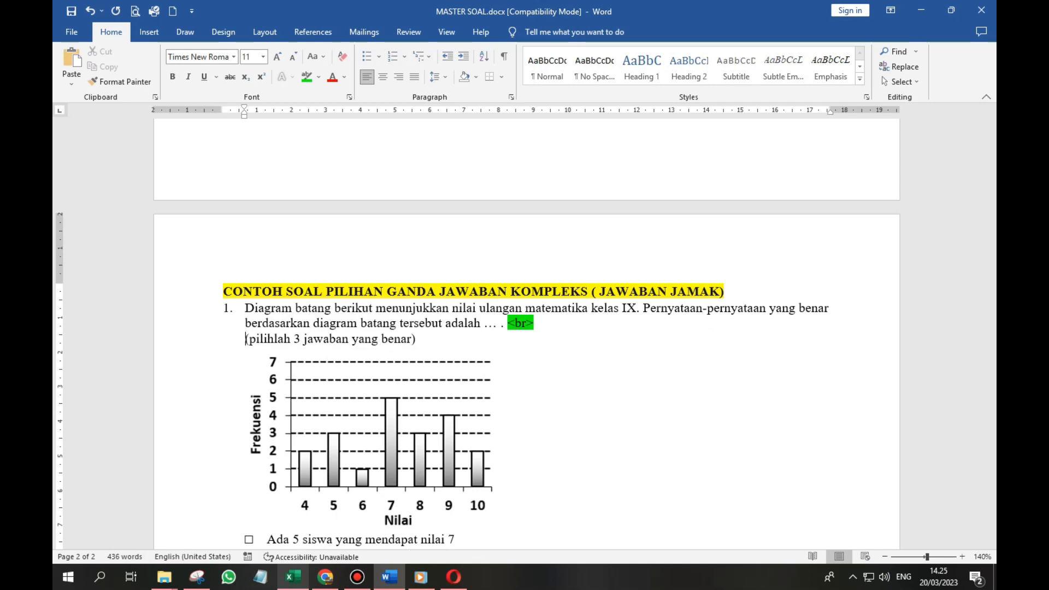
key(ctrl+z)
key(ctrl+z)
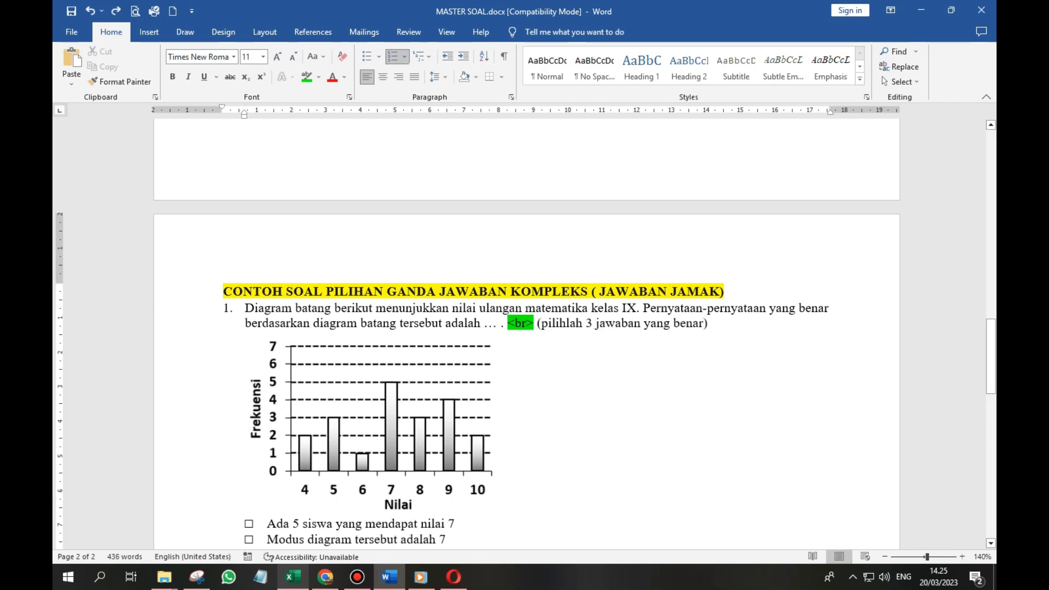
- Review the instruction text following the <br> tag and the highlighted notes explaining the <br> and <br><br> functions in the Word document
drag(536, 323, 713, 323)
click(709, 324)
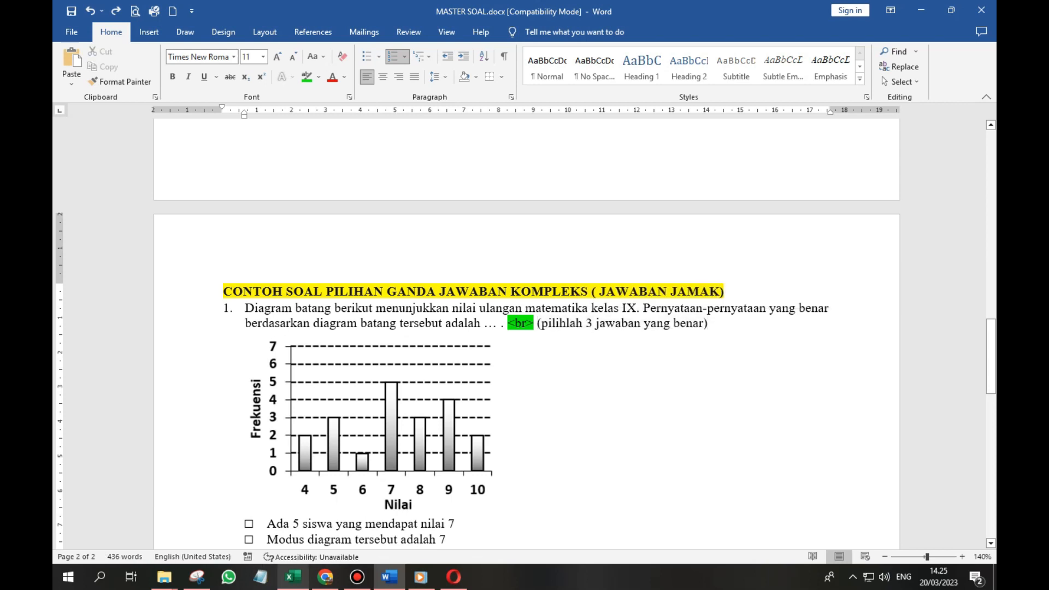
scroll(524, 333, up, 15)
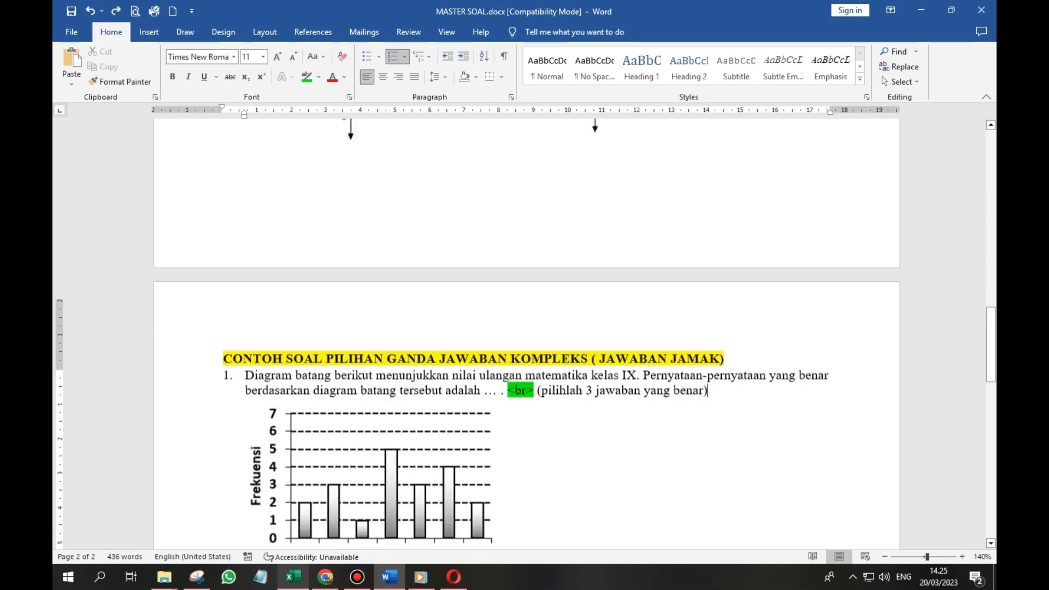
scroll(524, 334, up, 5)
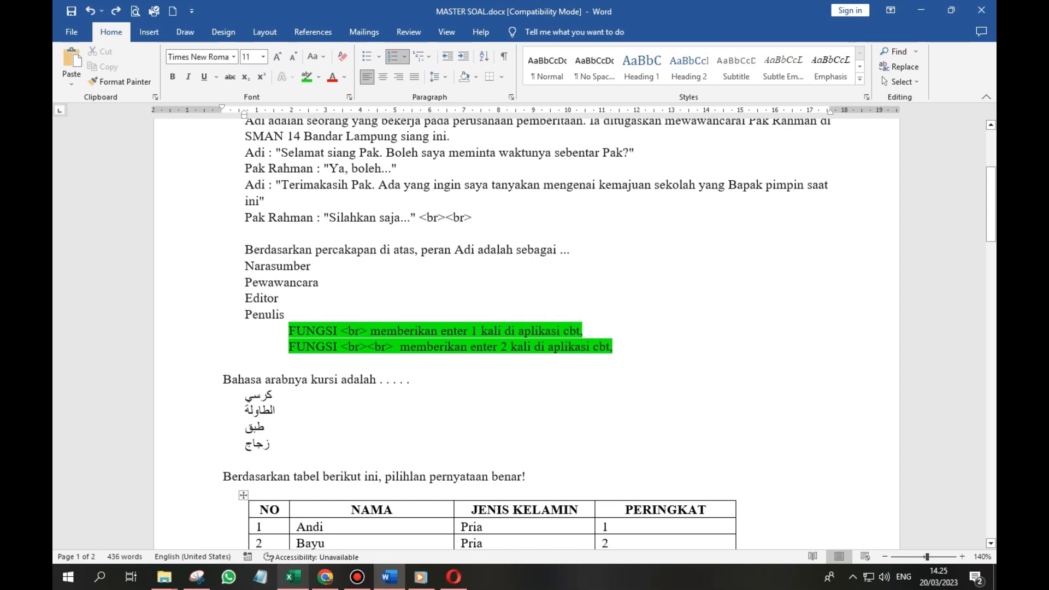
scroll(526, 333, down, 10)
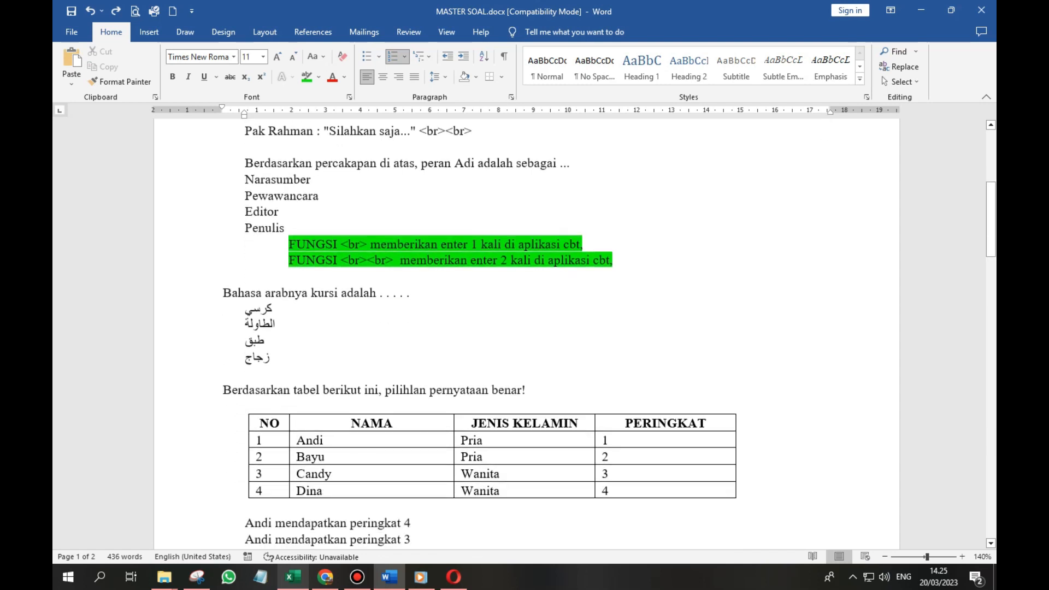
scroll(526, 333, down, 9)
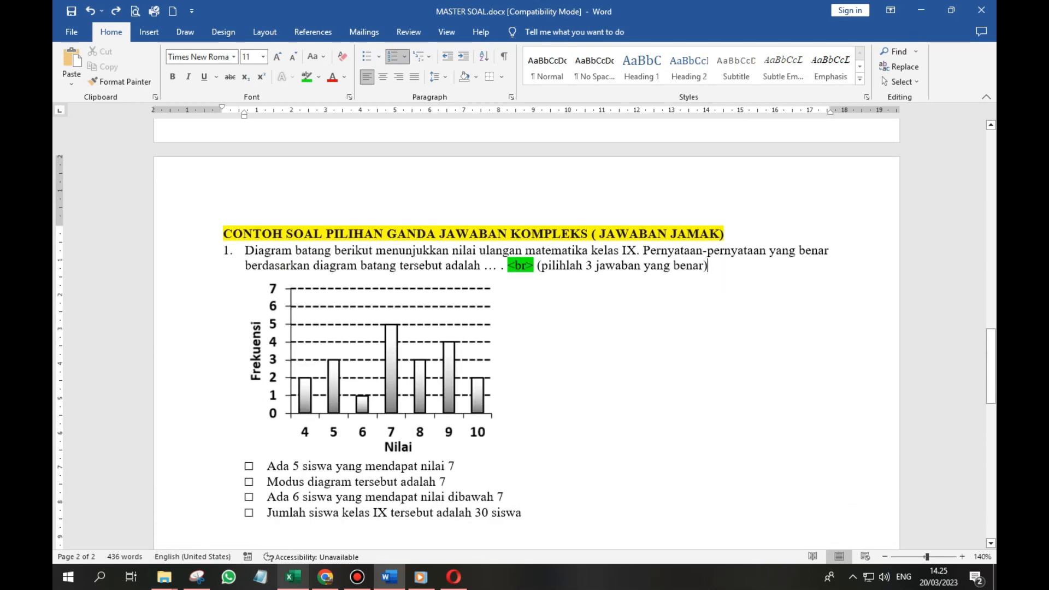
- Remove the numbering from the bar chart question's text under the complex multiple-choice heading and copy that text
triple_click(707, 266)
key(ctrl+c)
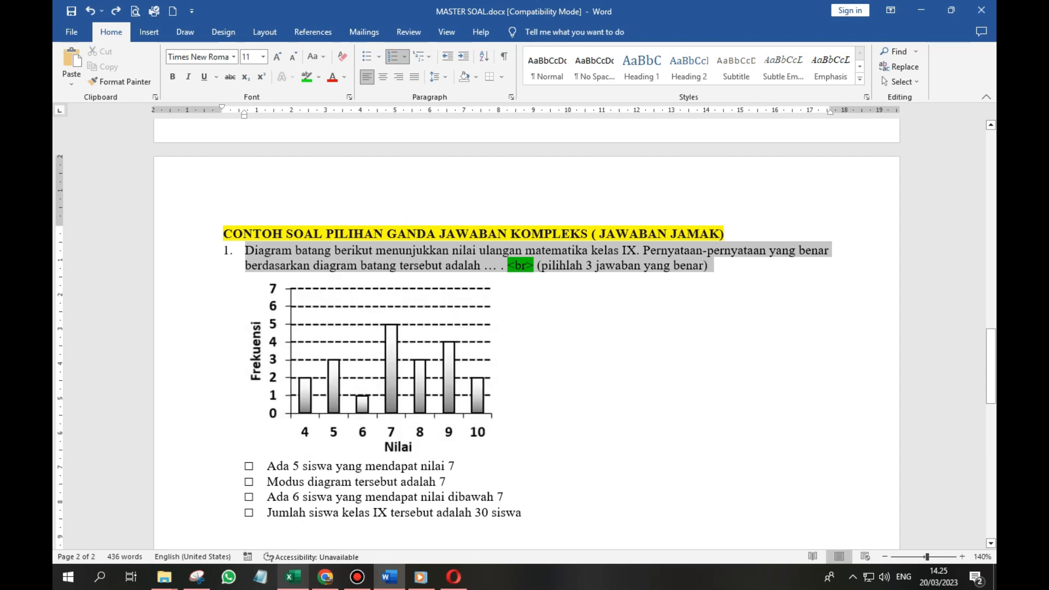
click(392, 57)
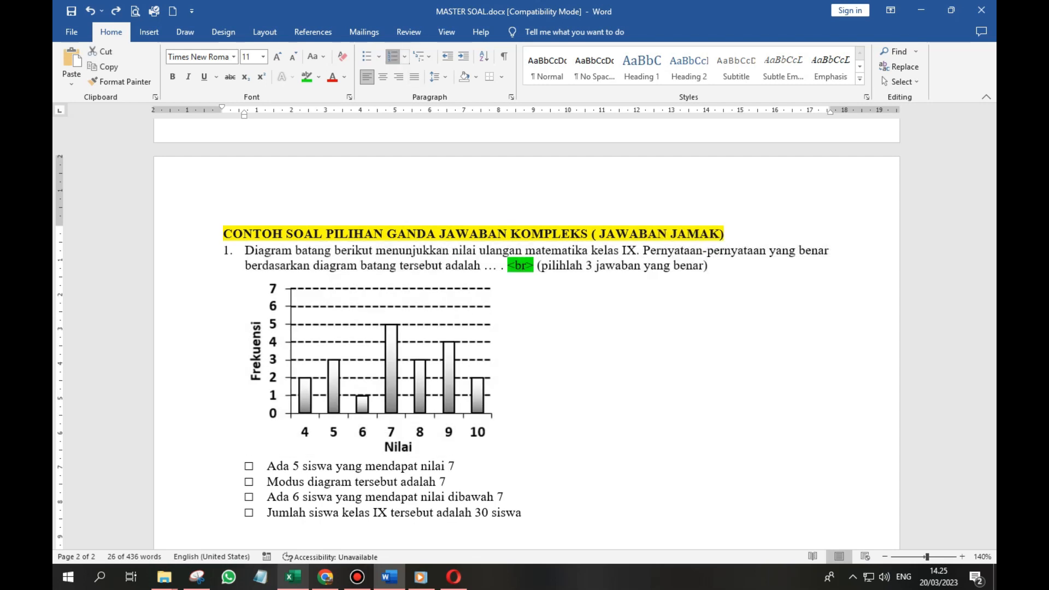
right_click(310, 259)
click(342, 305)
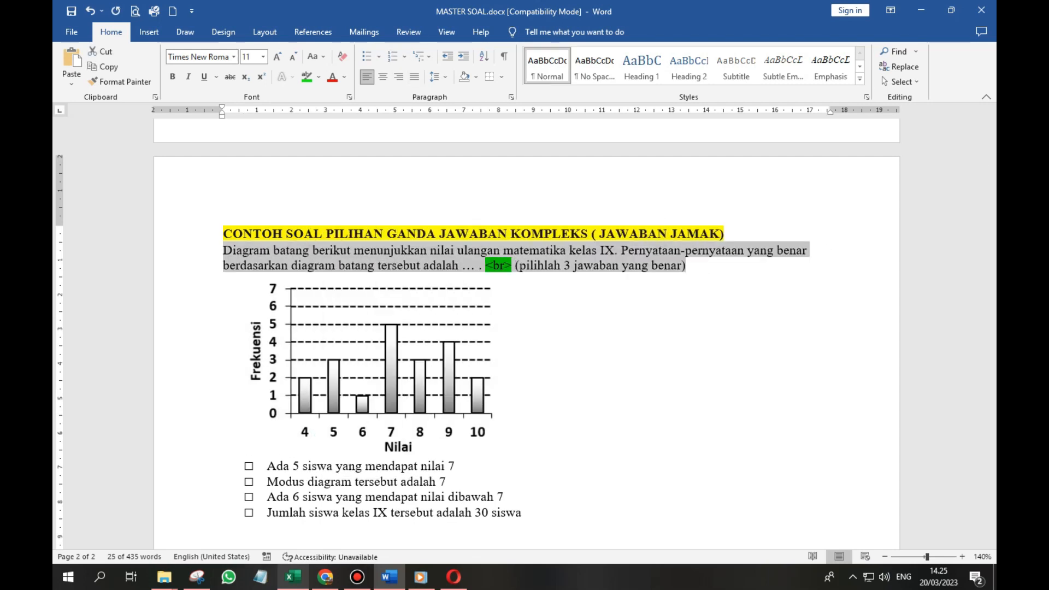
- Set the type of question 5 in cell A29 of the Excel template to Jawaban Jamak and select its question text cell D29
click(293, 577)
click(109, 493)
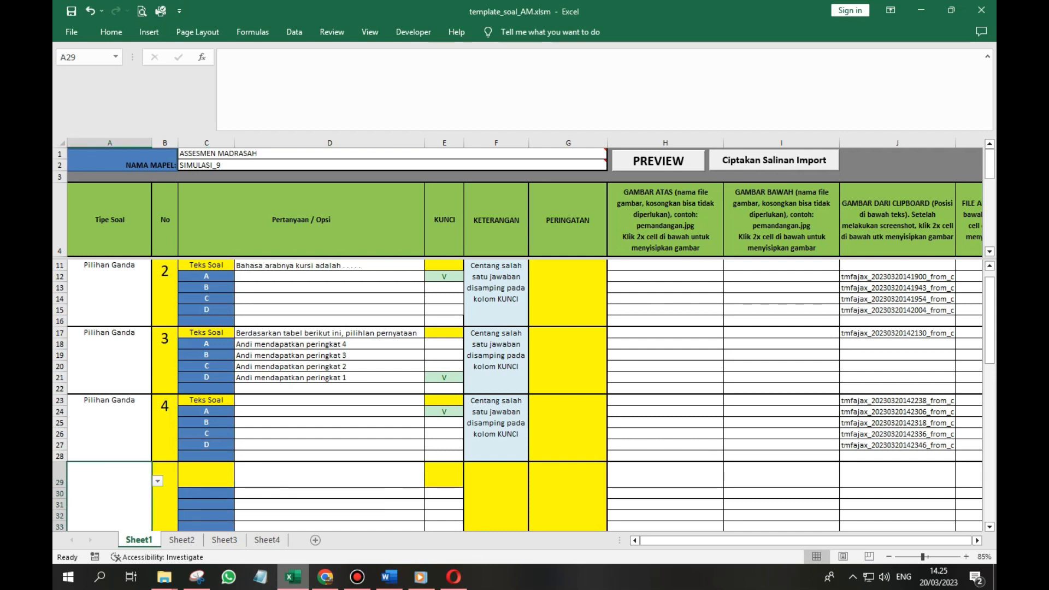
scroll(109, 493, down, 3)
key(alt+Down)
key(Escape)
key(alt+Down)
key(Down)
key(Down)
key(Return)
click(330, 385)
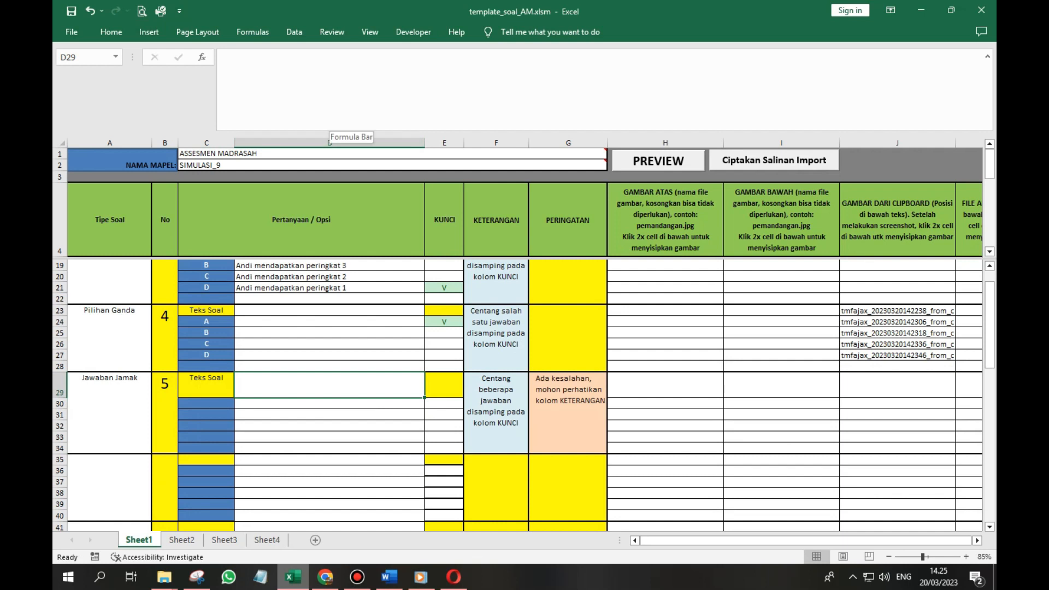
- Paste the copied bar chart question text into question 5's text cell D29
right_click(347, 105)
key(Escape)
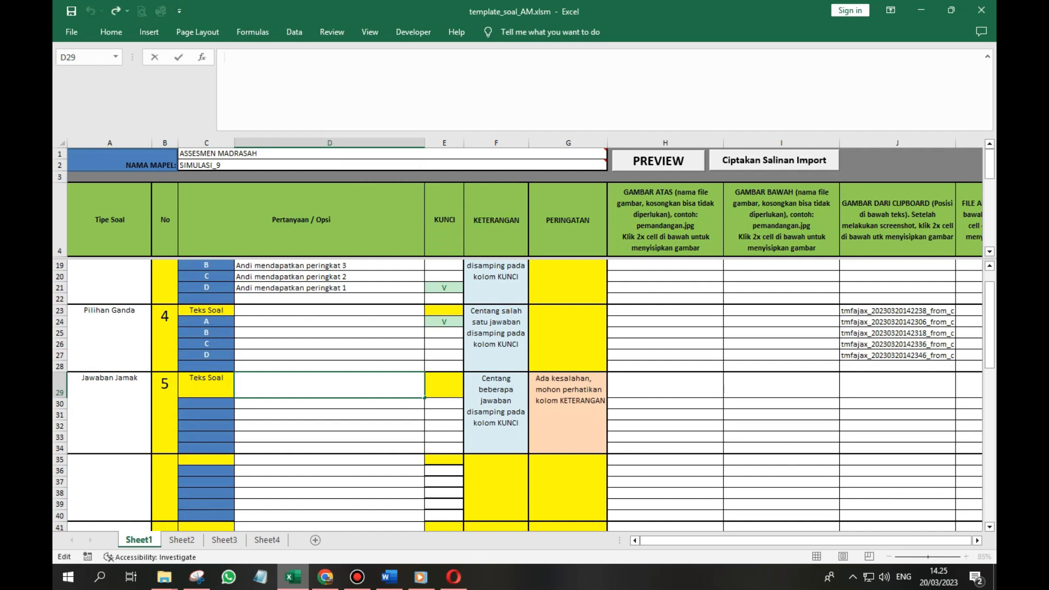
right_click(276, 85)
click(304, 142)
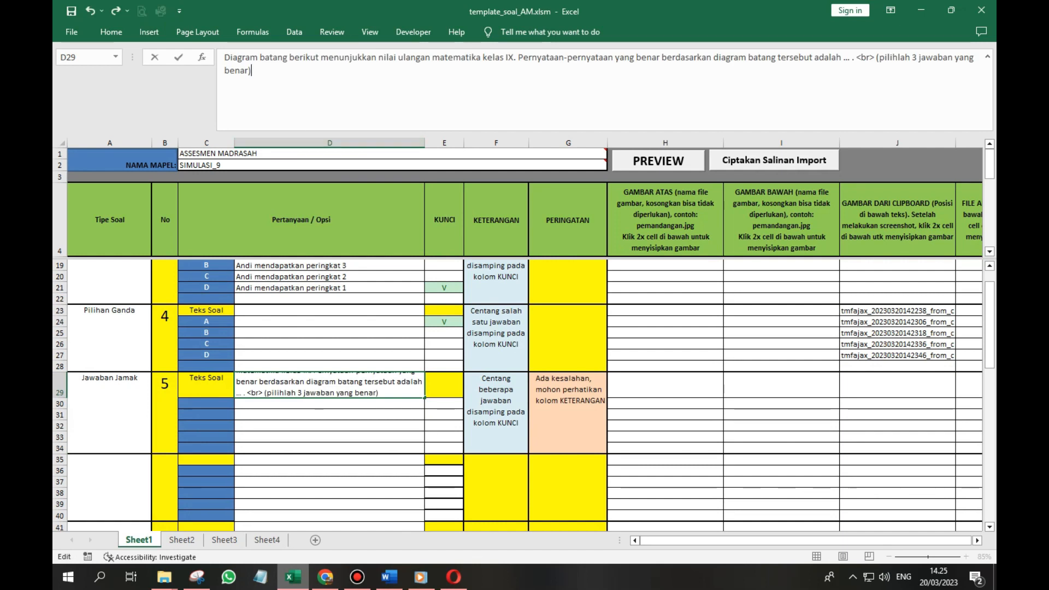
key(Return)
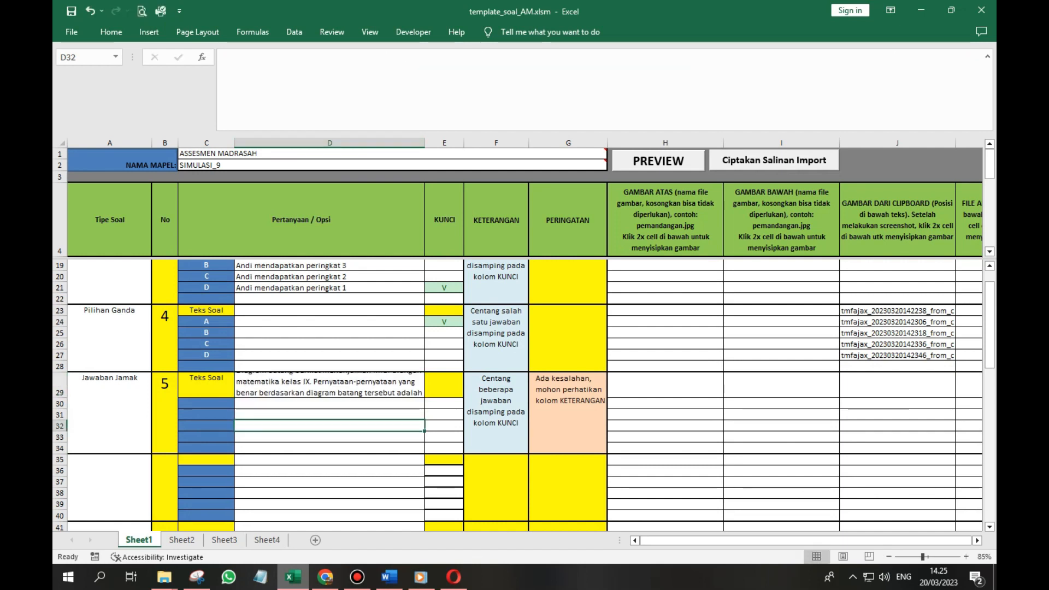
- Switch to the Word document and capture the Frekuensi/Nilai bar chart with a new Snipping Tool snip
click(389, 577)
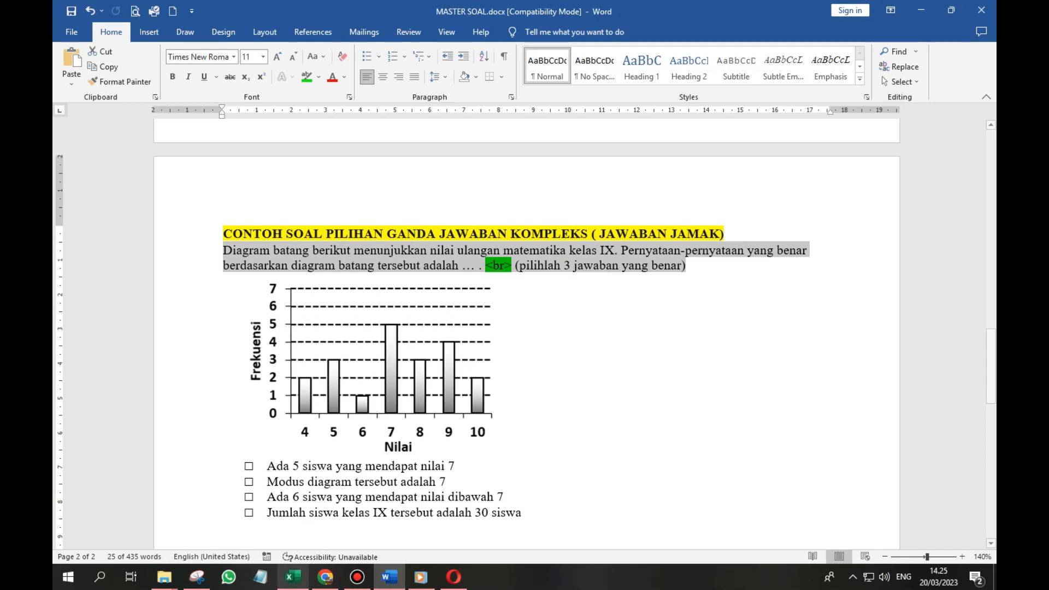
click(197, 577)
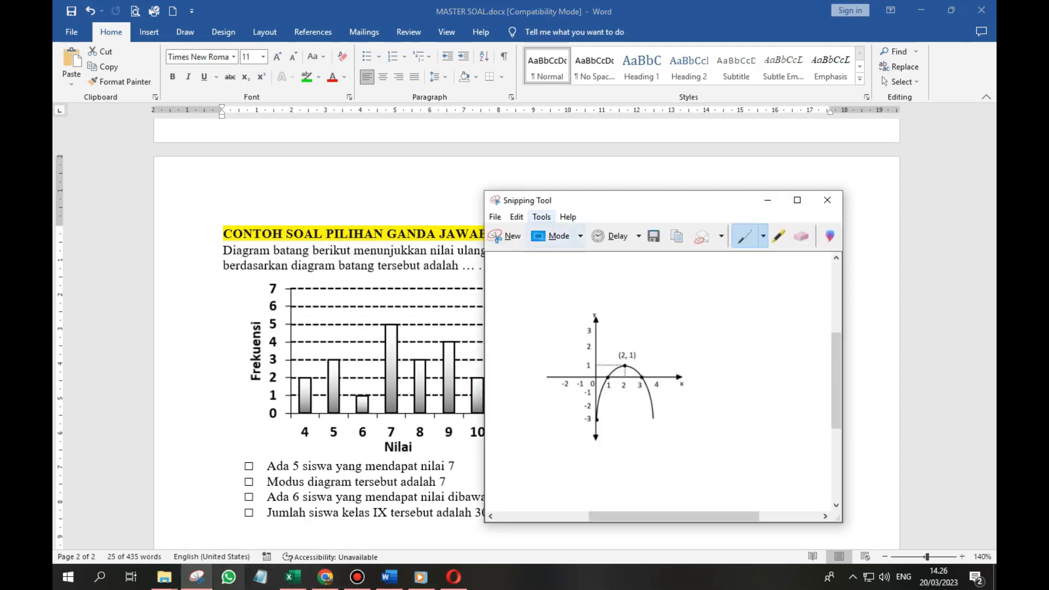
click(506, 235)
drag(521, 457, 238, 289)
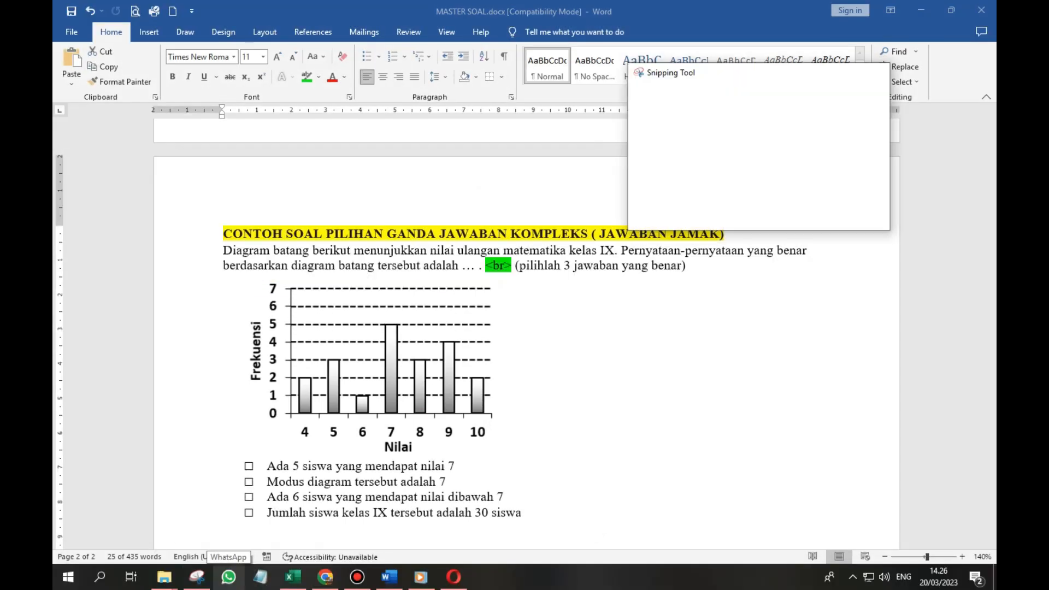
- Return to the Excel template and insert the captured bar chart from the clipboard into image cell J29 of question 5
click(293, 577)
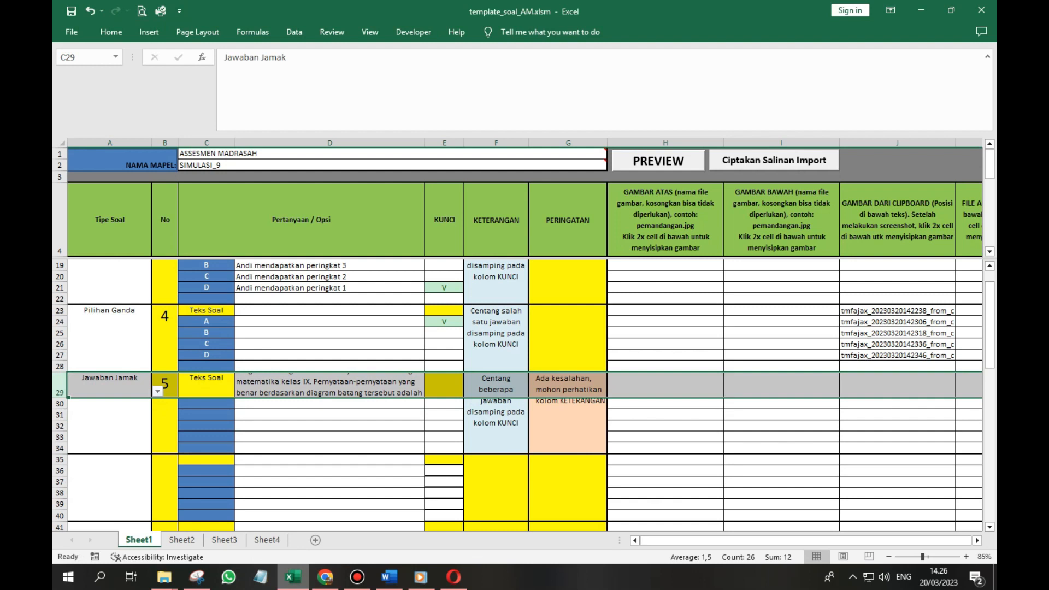
click(897, 385)
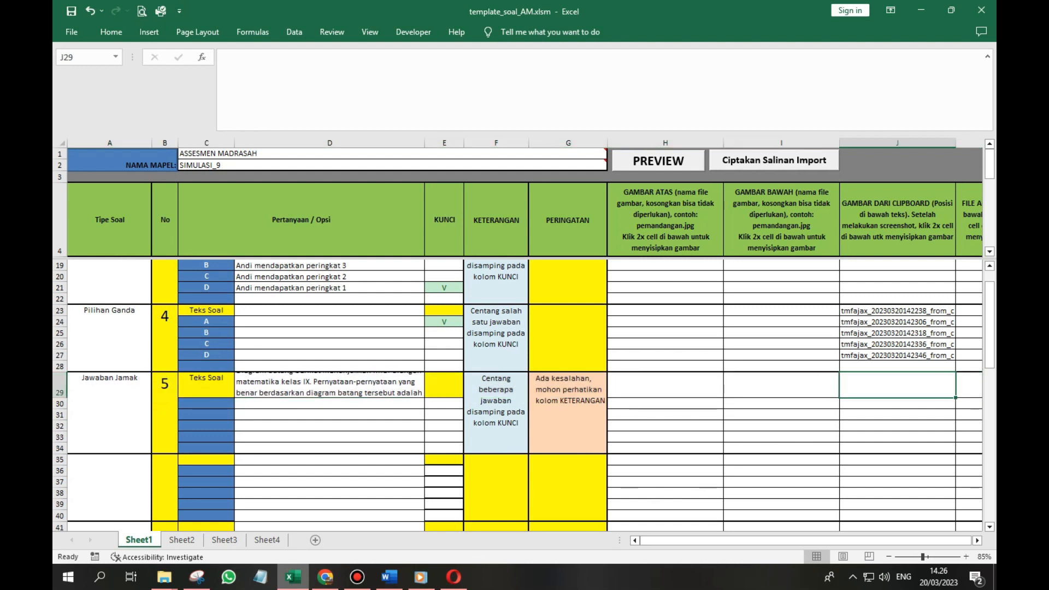
double_click(896, 385)
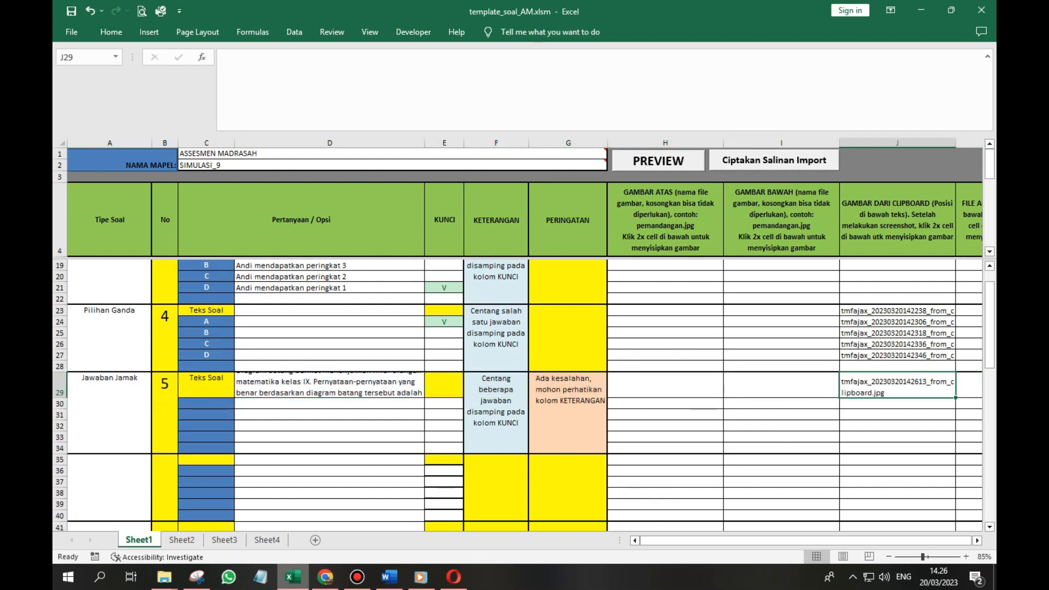
- Generate the HTML preview and check how question 5's text and bar chart are displayed
click(658, 161)
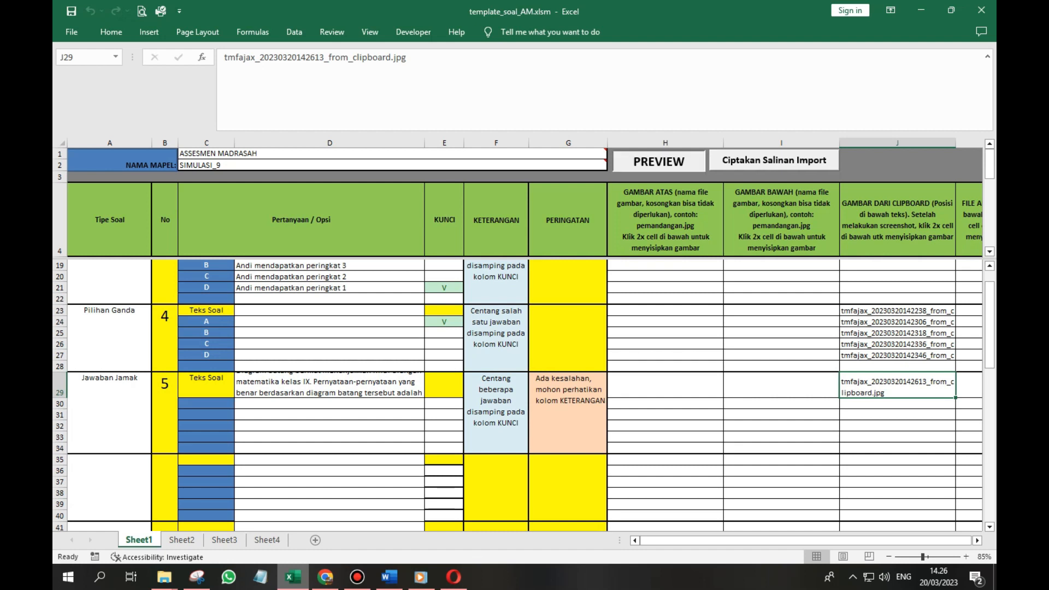
key(Return)
scroll(524, 306, down, 4)
scroll(524, 306, down, 20)
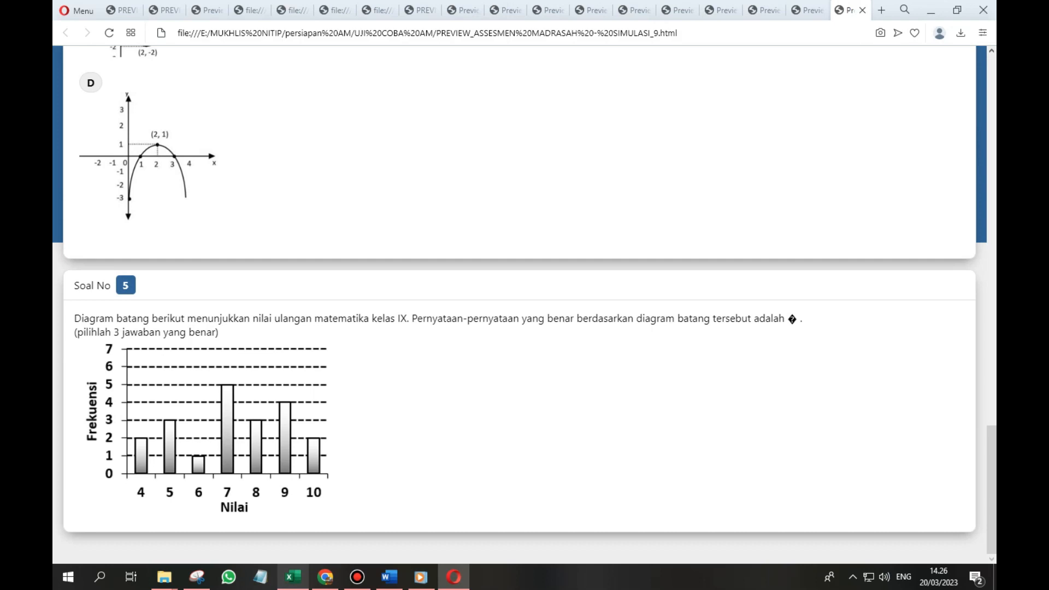
- Back in Excel, dismiss the preview message and replace the ellipsis after "adalah" in D29 with plain dots "..."
click(293, 577)
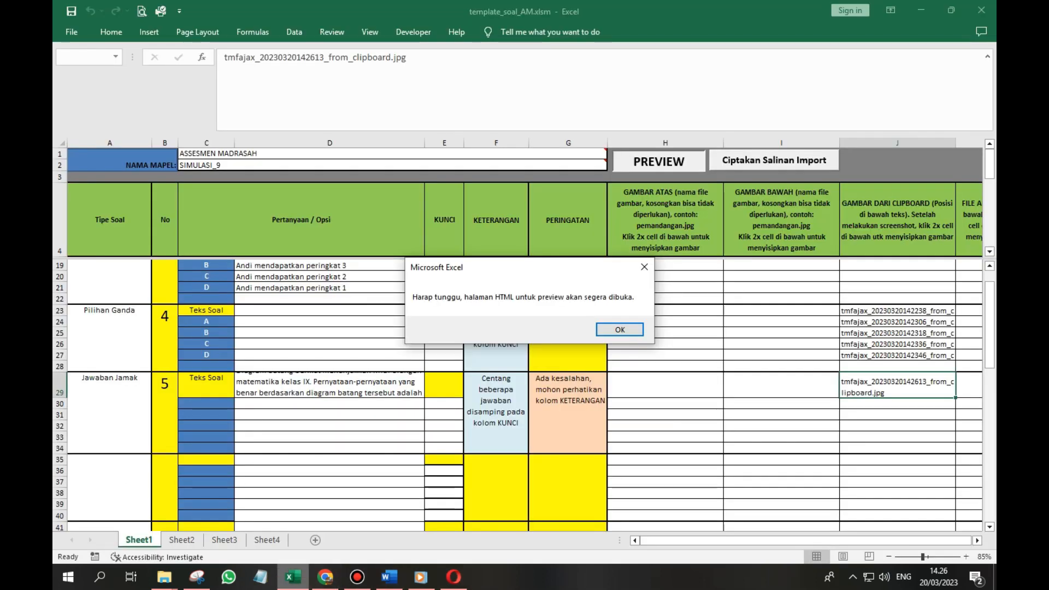
key(Return)
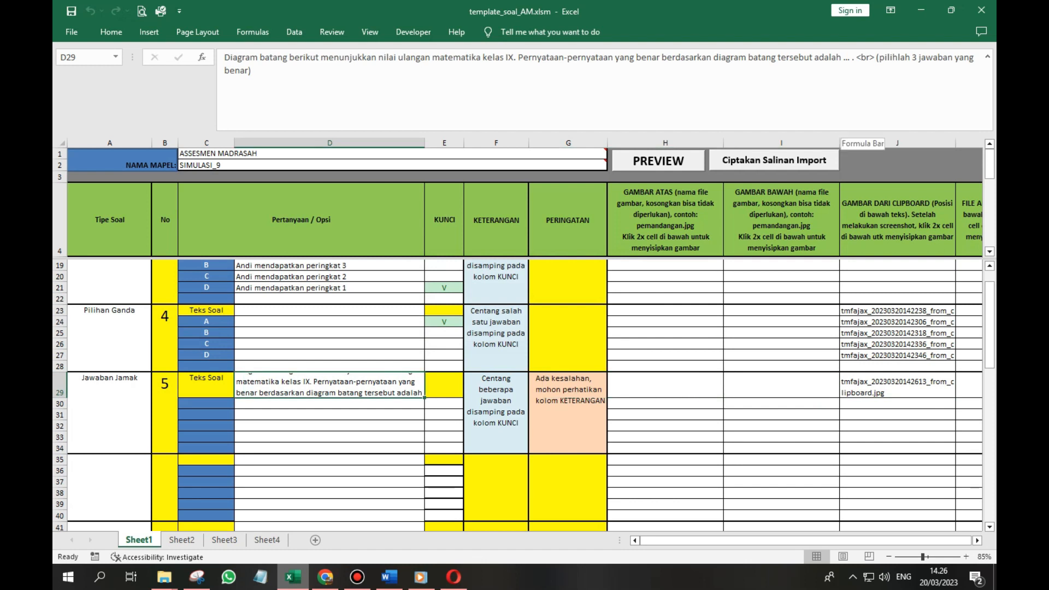
click(841, 58)
key(Delete)
key(Delete)
key(Delete)
key(Delete)
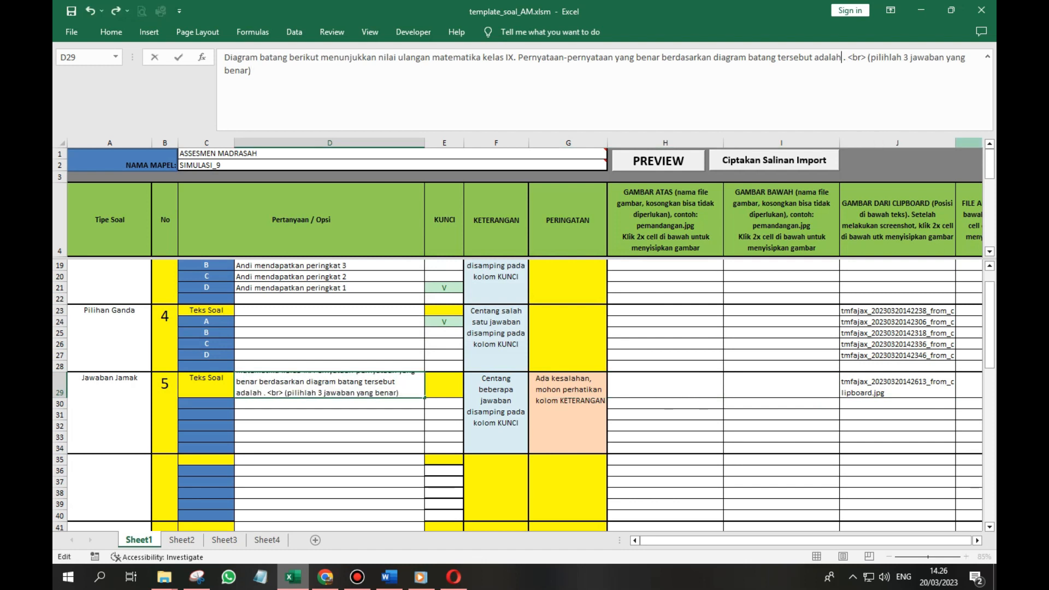
text(....)
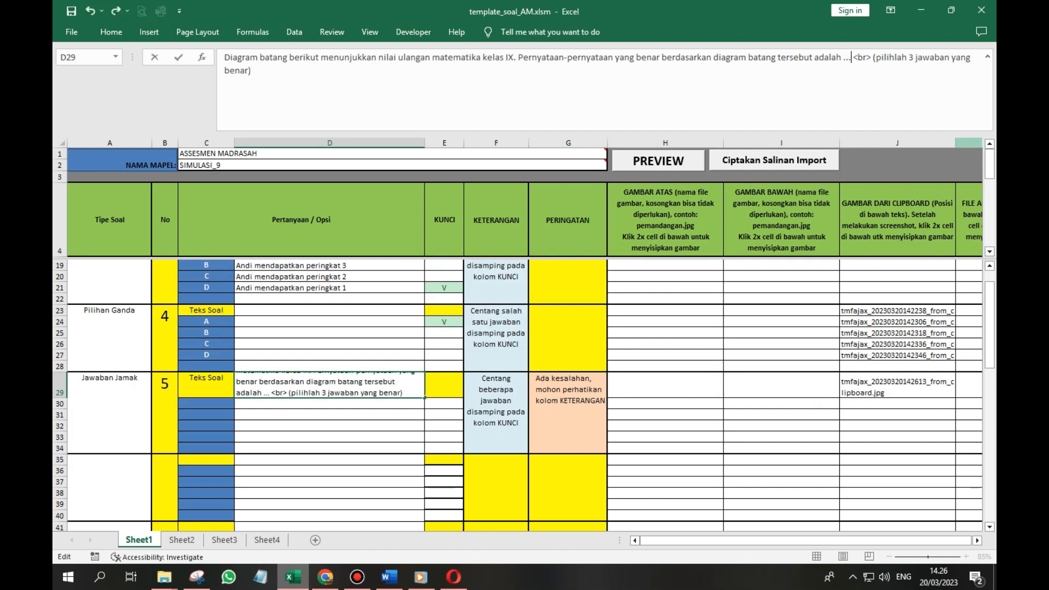
key(Delete)
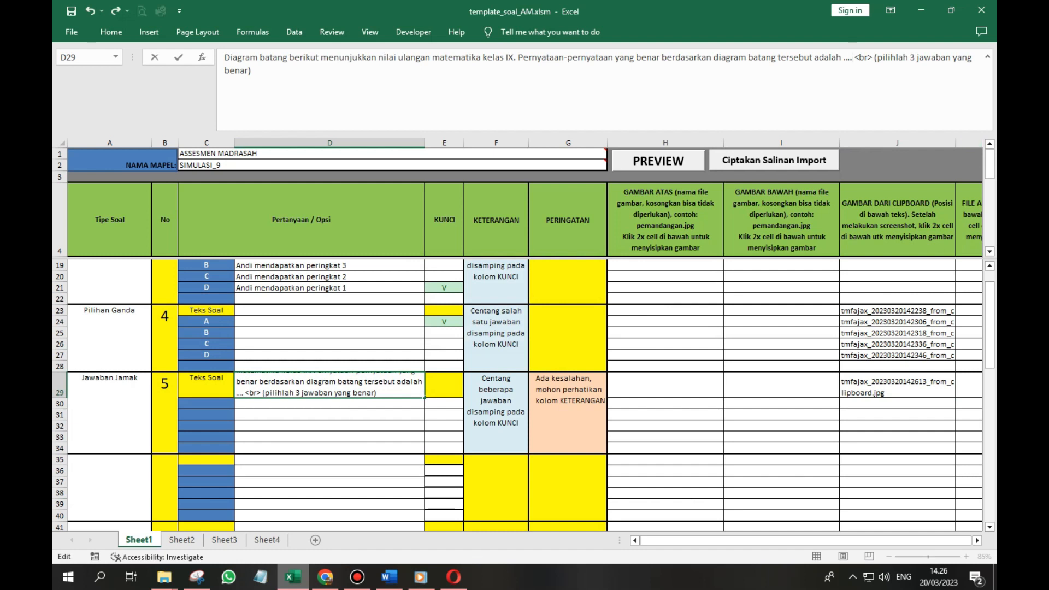
click(665, 355)
- Regenerate the preview and check the dots at the end of question 5's first sentence
click(658, 161)
scroll(519, 306, down, 13)
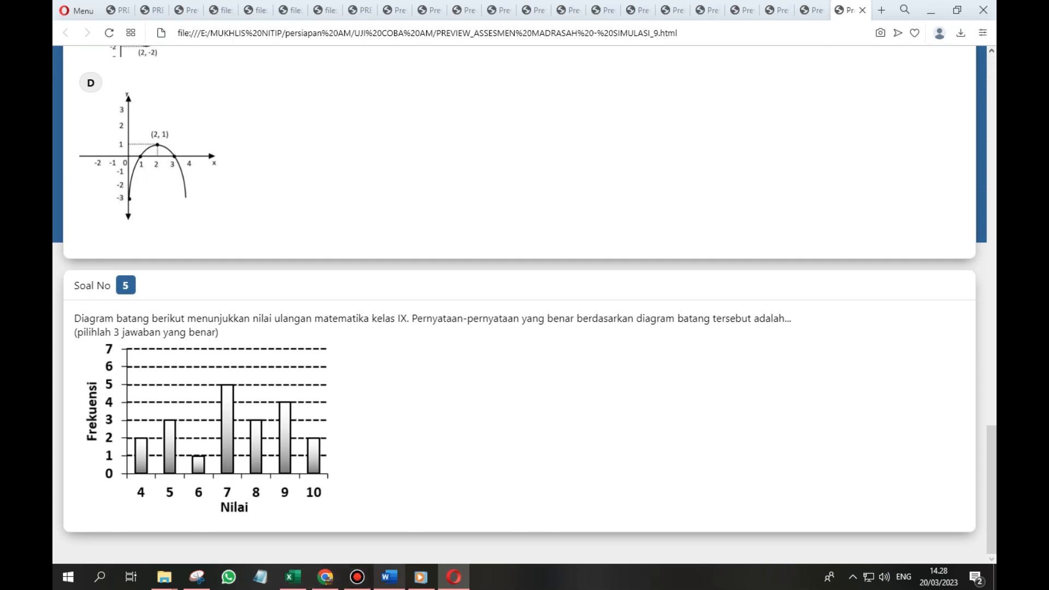
- In the Word document, remove the checkbox bullets from the four answer options below the bar chart and copy the options
click(389, 576)
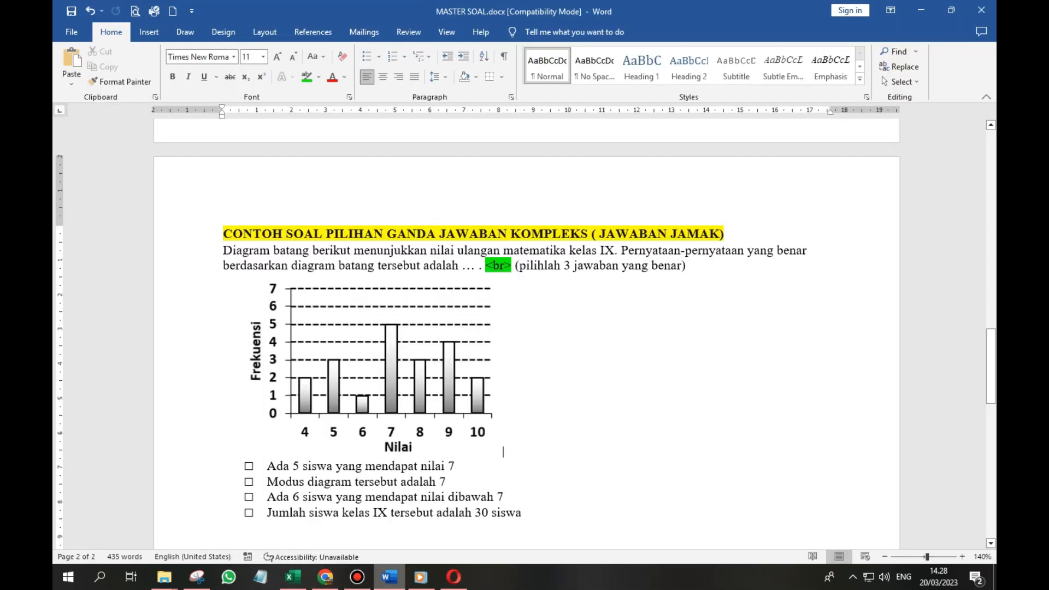
scroll(503, 337, down, 3)
drag(522, 397, 268, 348)
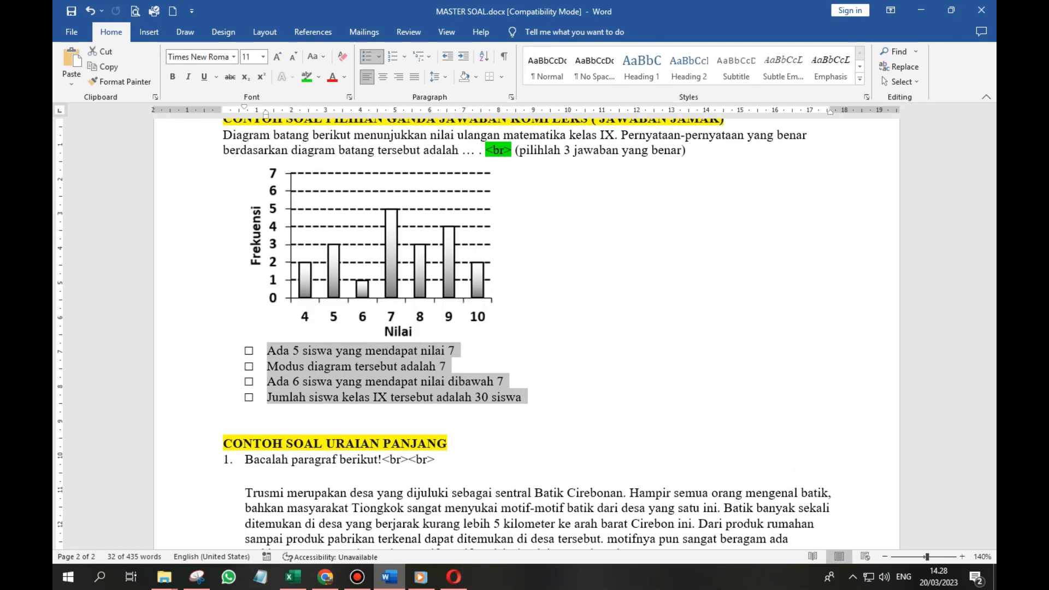
click(366, 56)
right_click(313, 363)
click(341, 187)
- In the Excel template, paste the four answer options into question 5 starting at D30, matching the destination formatting
click(293, 577)
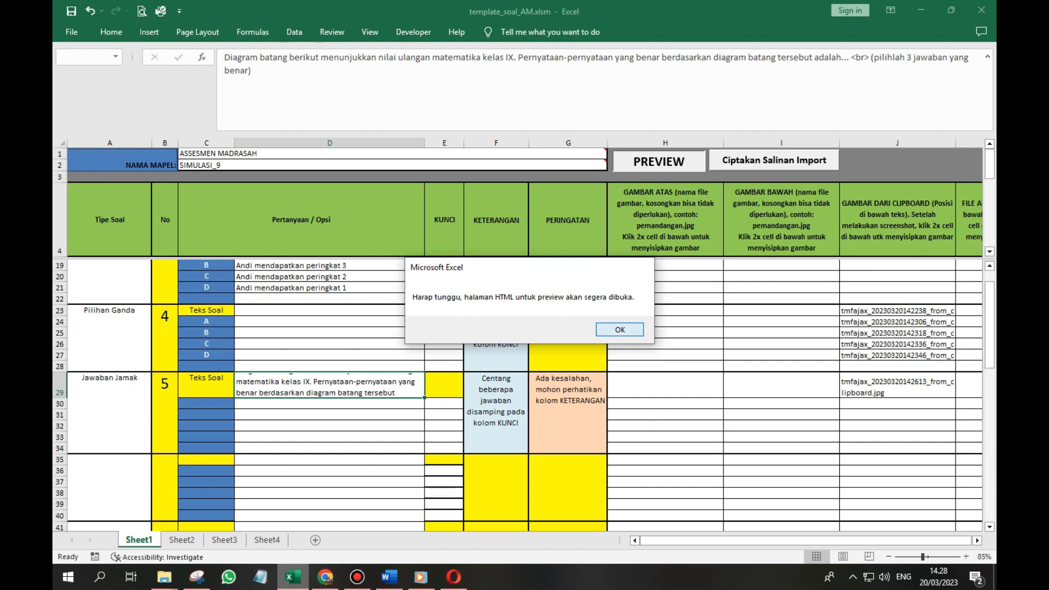
key(Return)
click(325, 404)
right_click(325, 403)
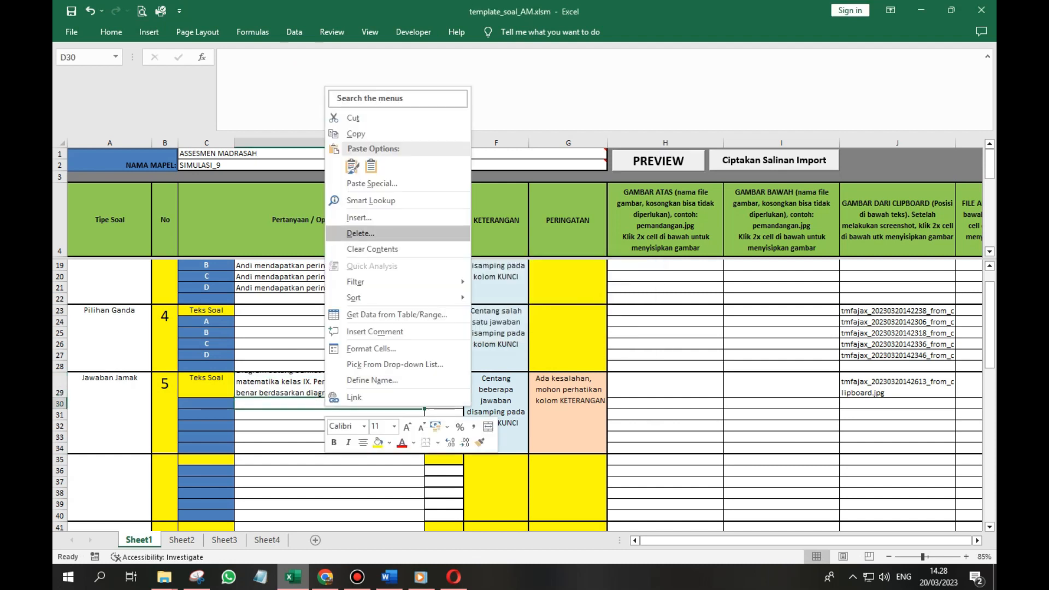
click(371, 166)
- Mark options A, B and C of question 5 as correct by entering V in KUNCI cells E30 to E32
click(568, 413)
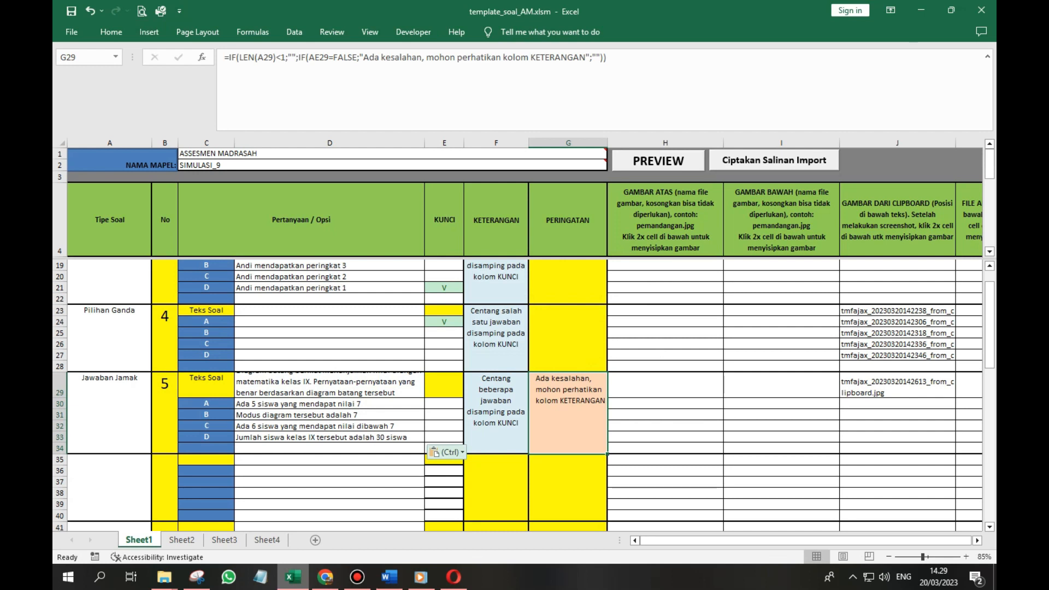
scroll(519, 393, down, 2)
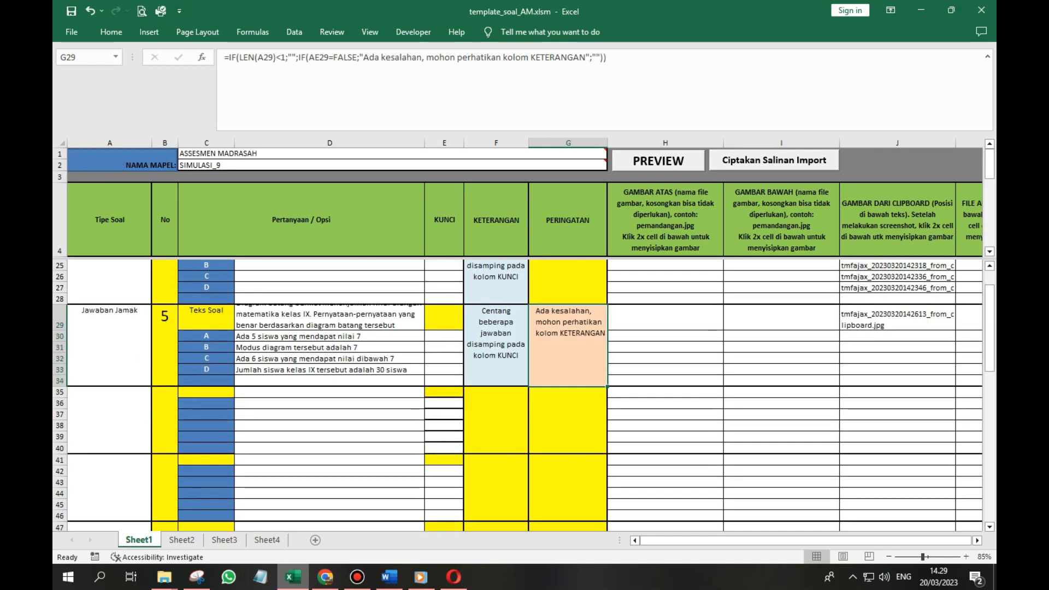
scroll(519, 393, up, 1)
click(444, 358)
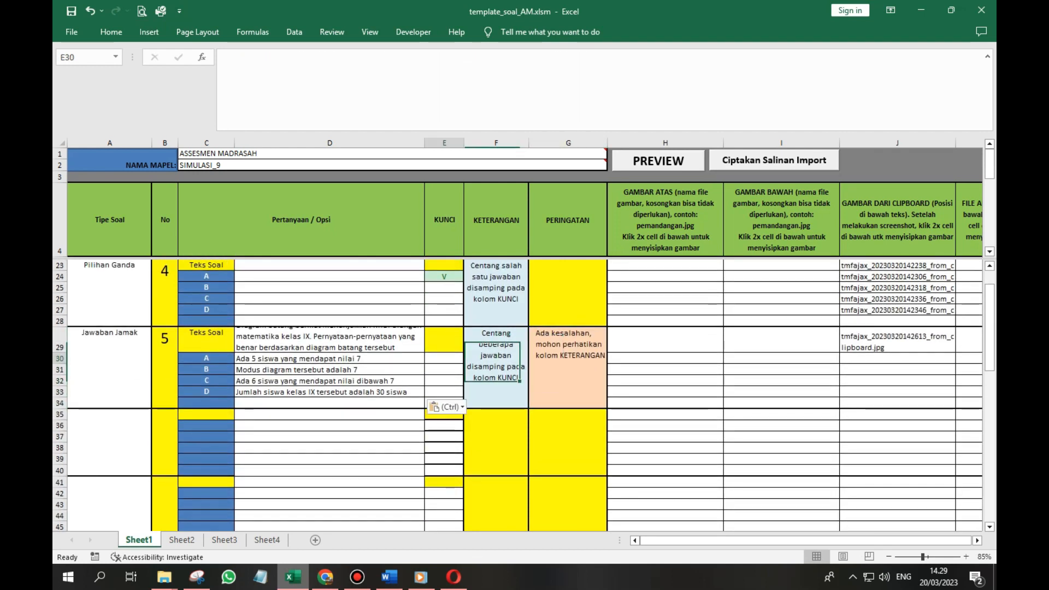
double_click(444, 358)
text(V)
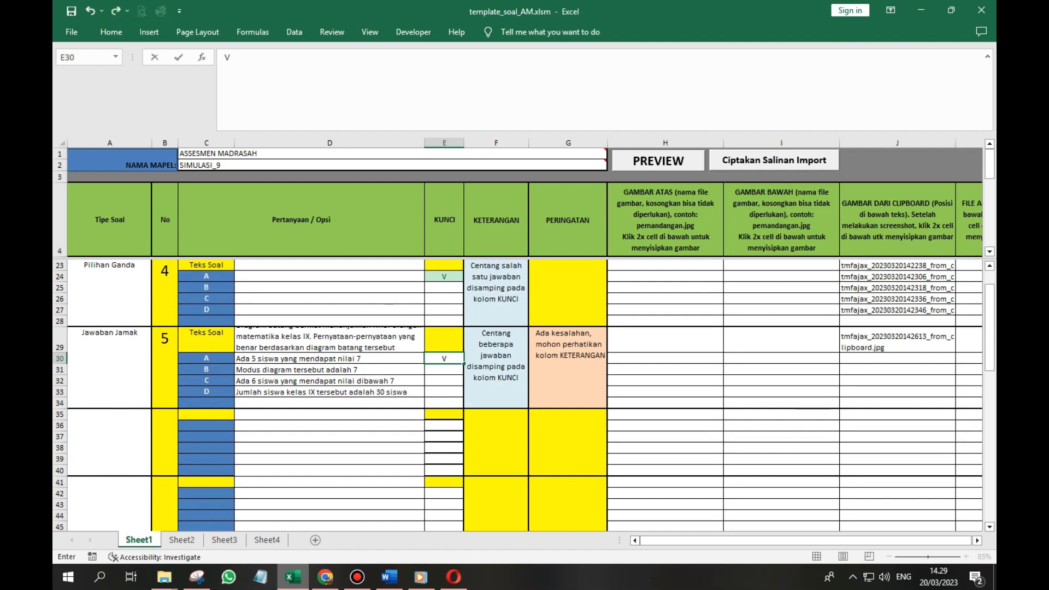
key(Return)
text(V)
key(Return)
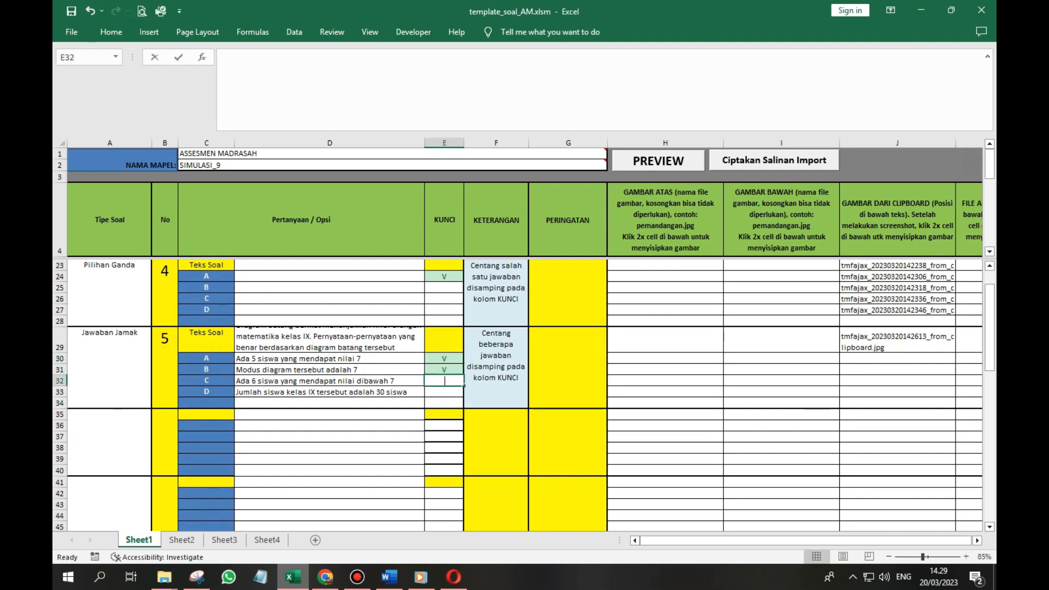
text(V)
key(Return)
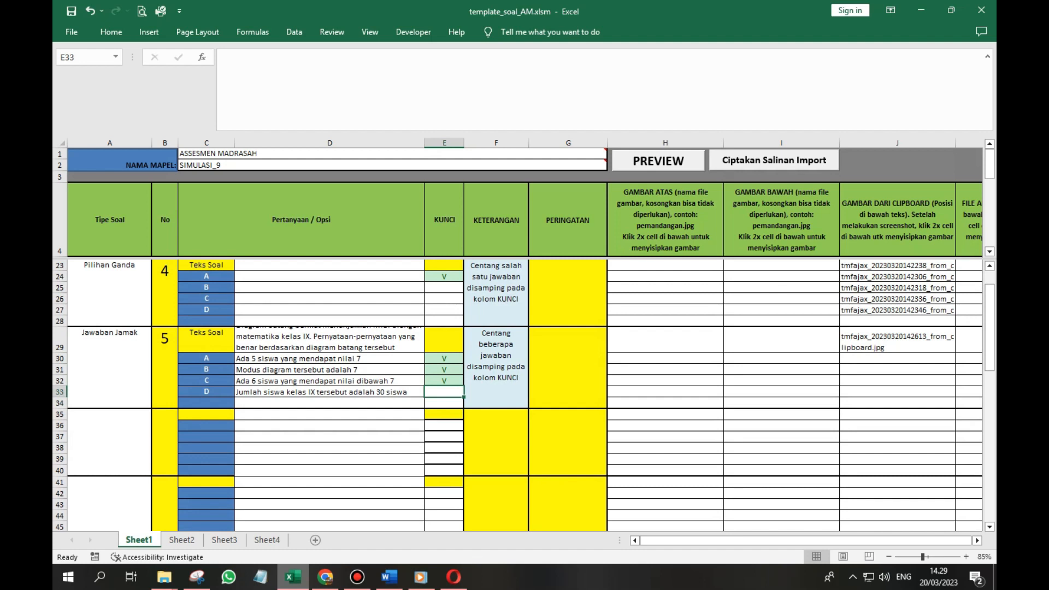
- Generate the preview again and check question 5's answer options and marked correct answers
click(659, 160)
key(Return)
scroll(519, 304, down, 3)
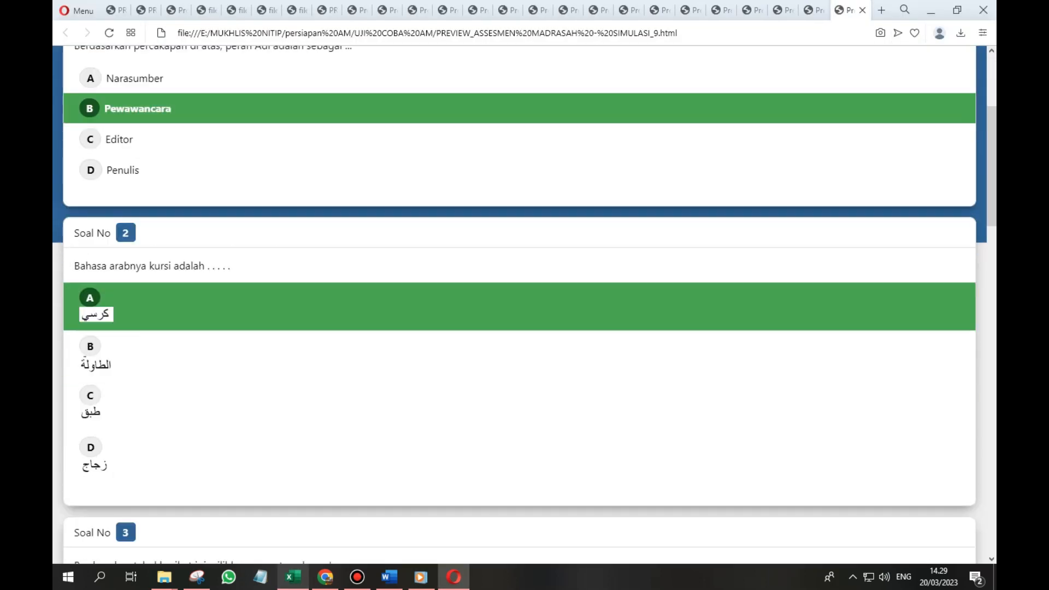
scroll(519, 304, down, 20)
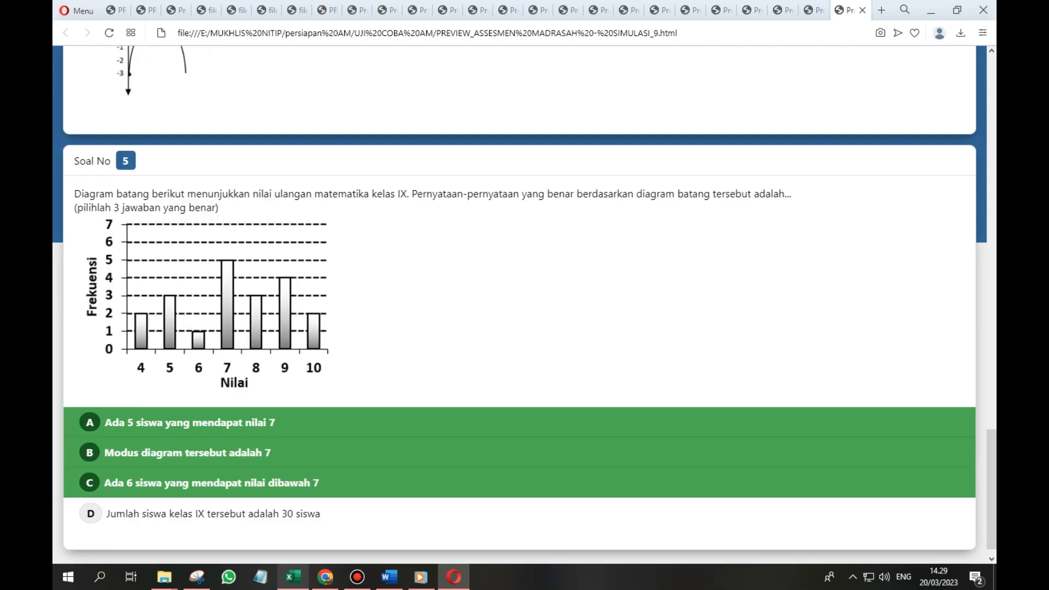
scroll(518, 304, down, 1)
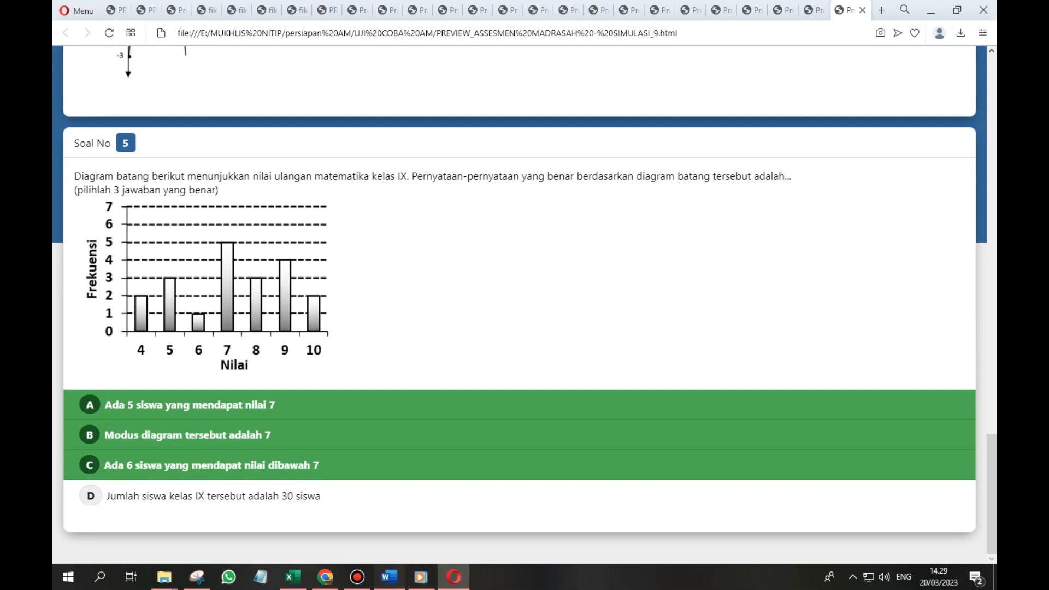
- In the Word document, remove the numbering from the question under CONTOH SOAL URAIAN PANJANG and copy its full text
click(389, 576)
scroll(547, 328, down, 5)
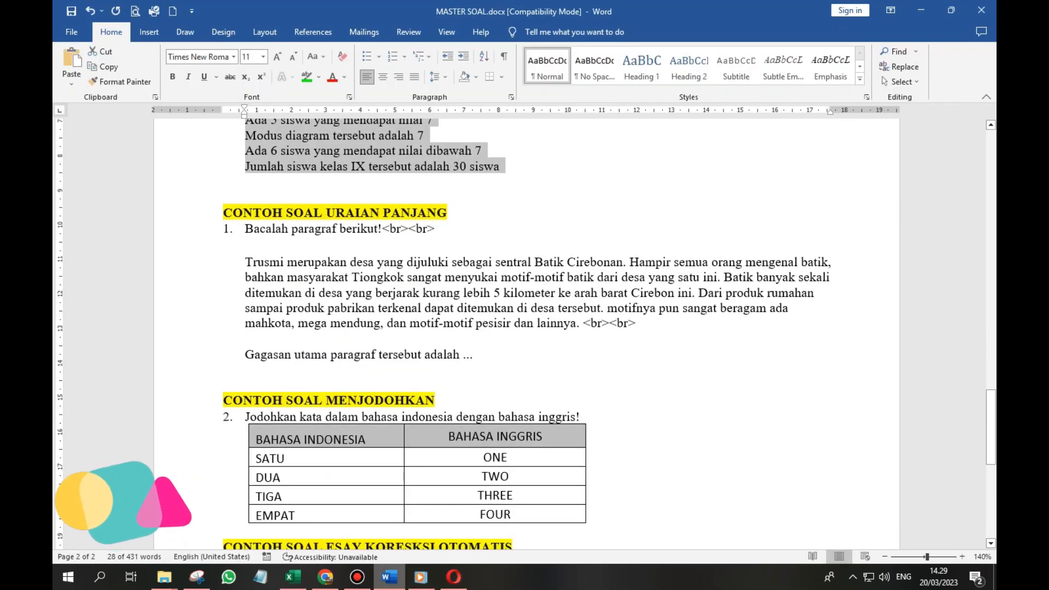
drag(245, 229, 483, 355)
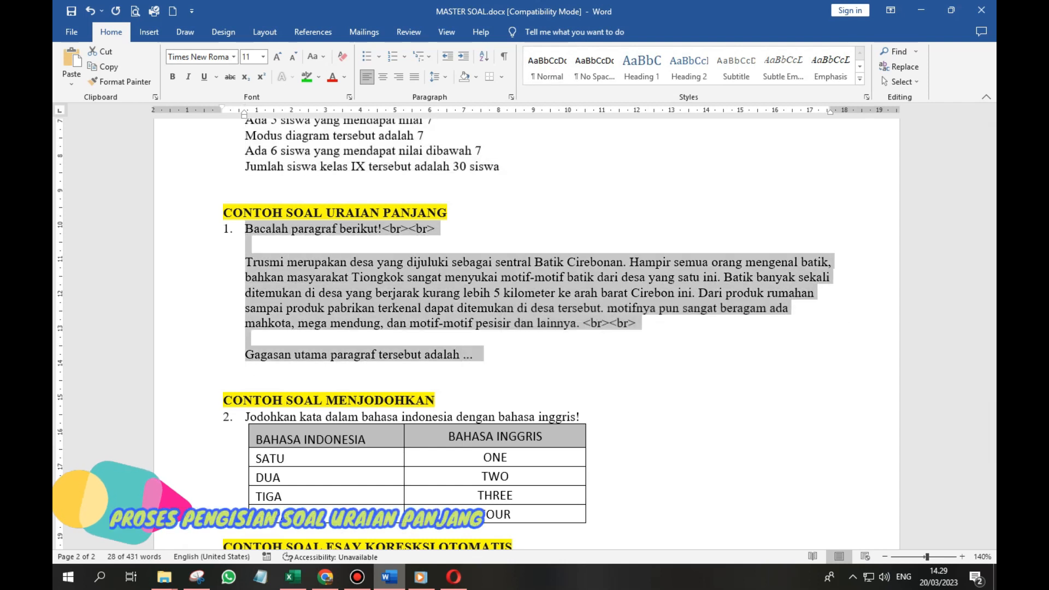
click(392, 57)
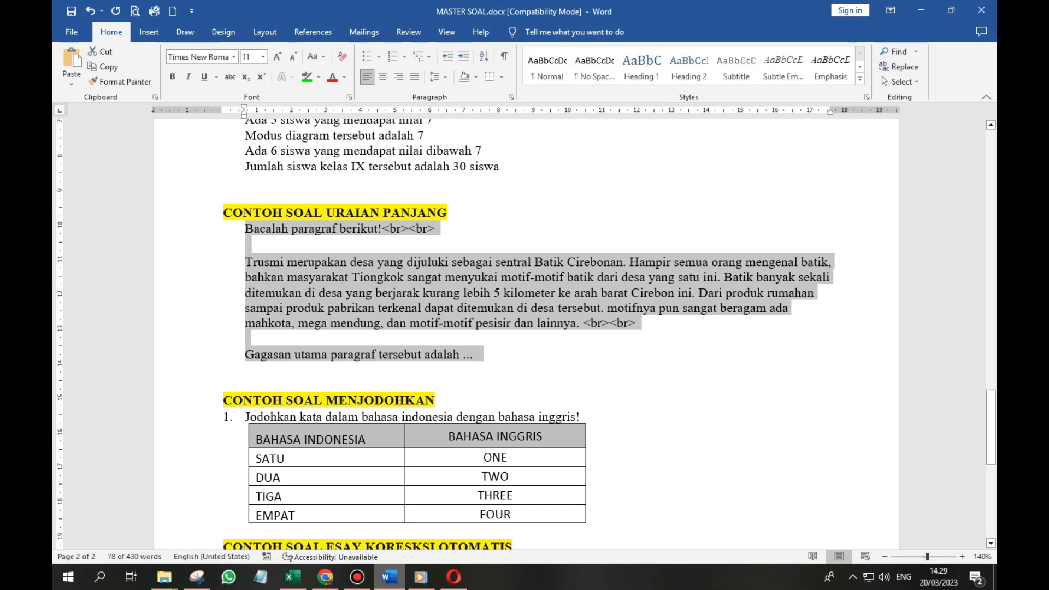
right_click(408, 227)
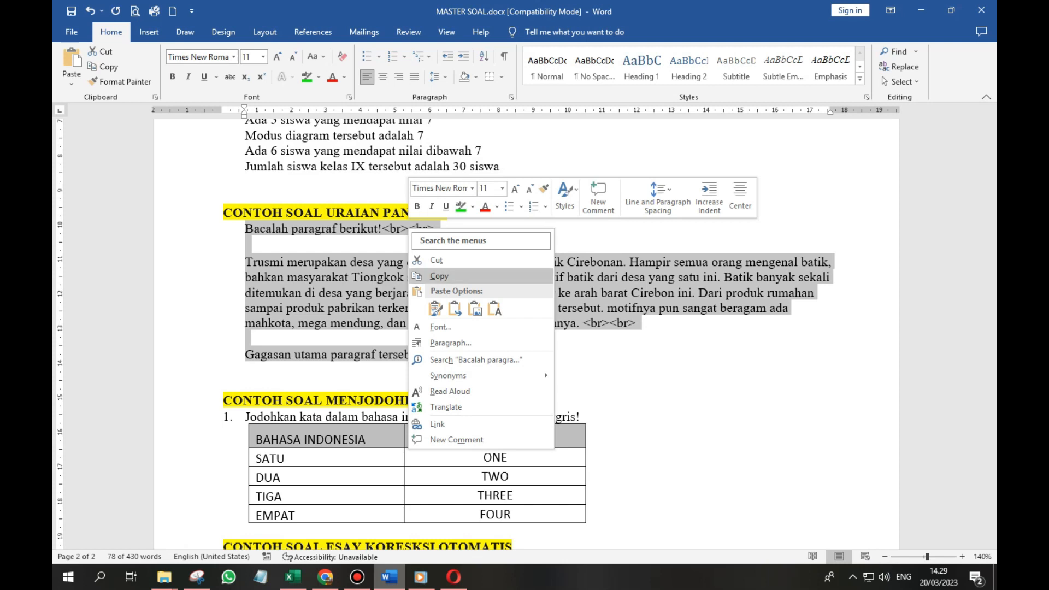
click(437, 276)
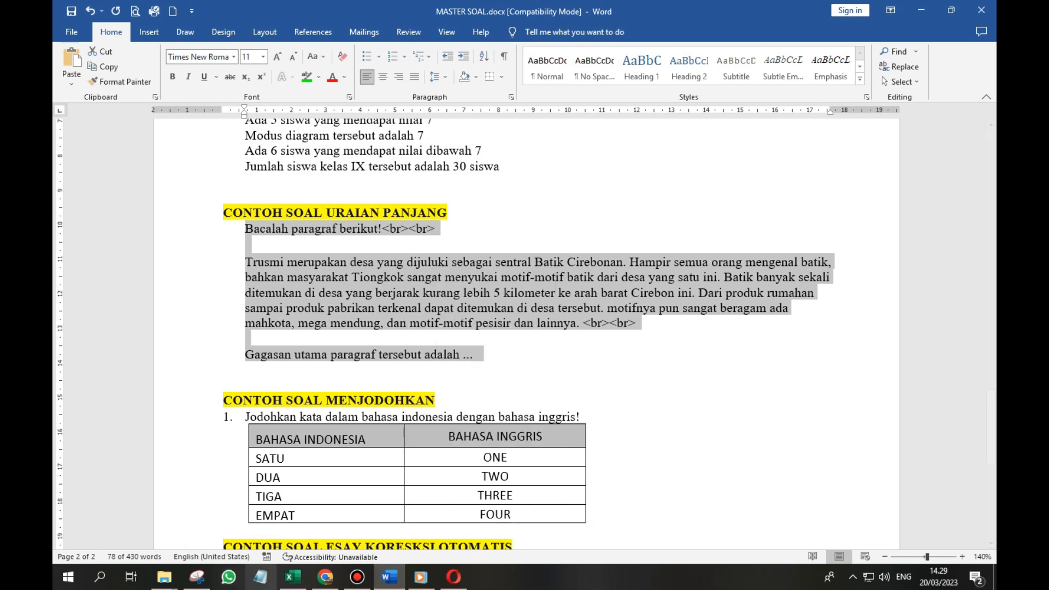
- Switch to the Excel template, dismiss the preview message and set question 6's type in A35 to Uraian Panjang
click(293, 577)
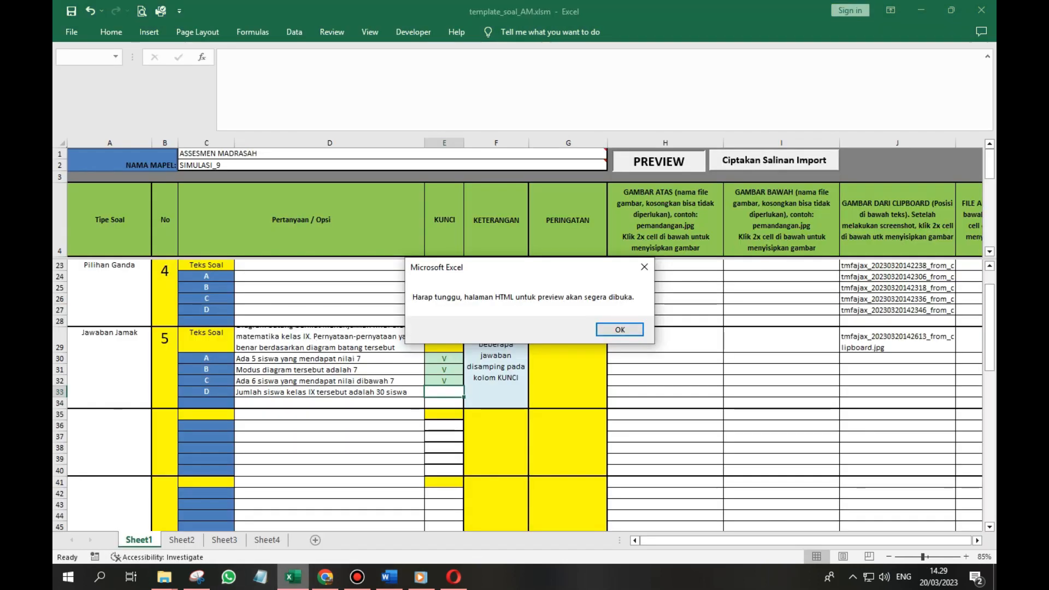
click(619, 329)
click(109, 436)
click(157, 415)
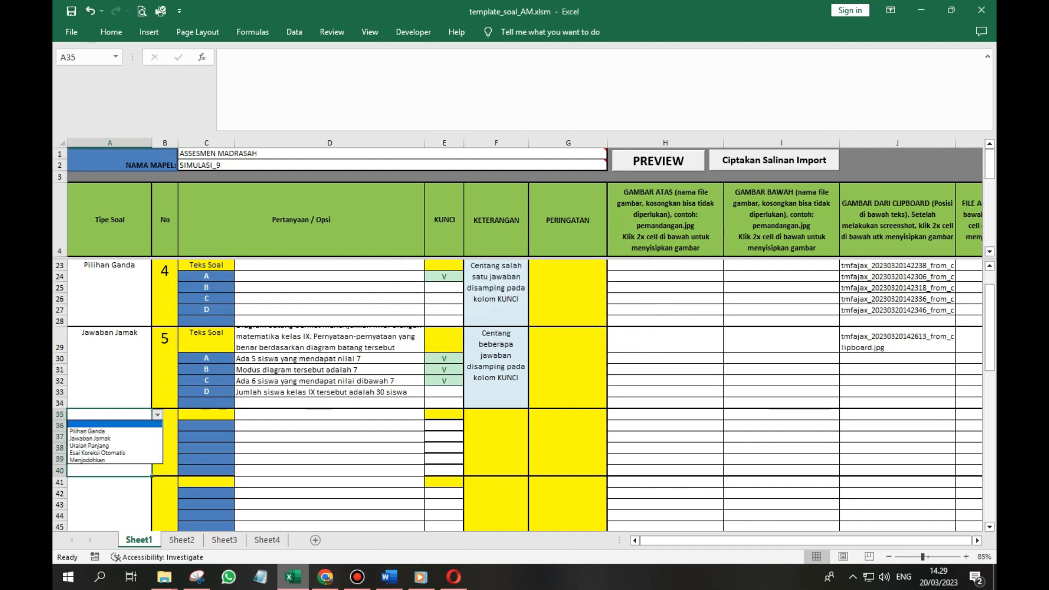
click(134, 445)
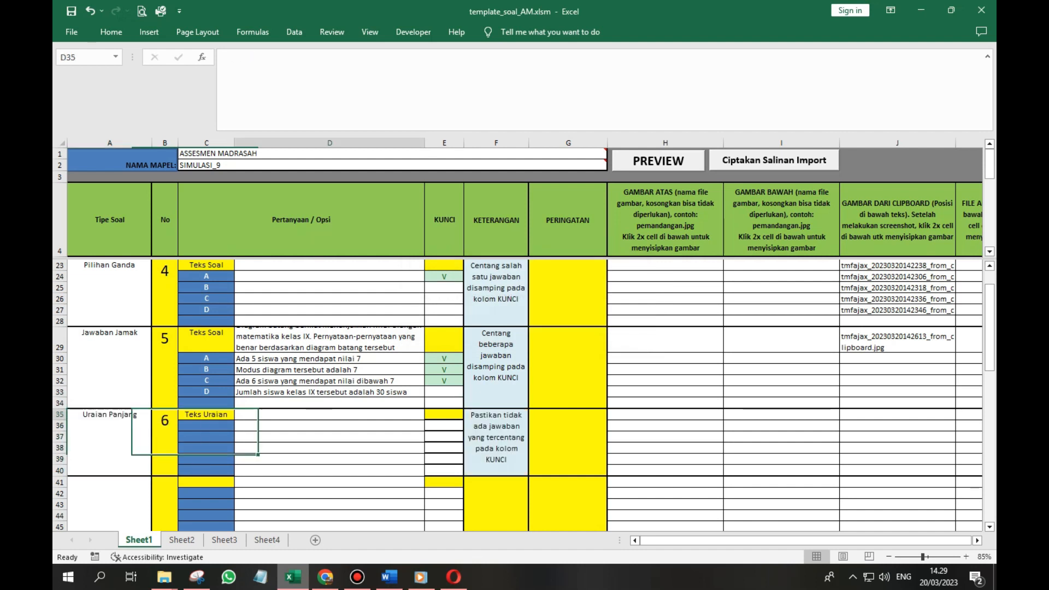
- Paste the copied long essay text into question 6's Teks Uraian cell D35
click(328, 90)
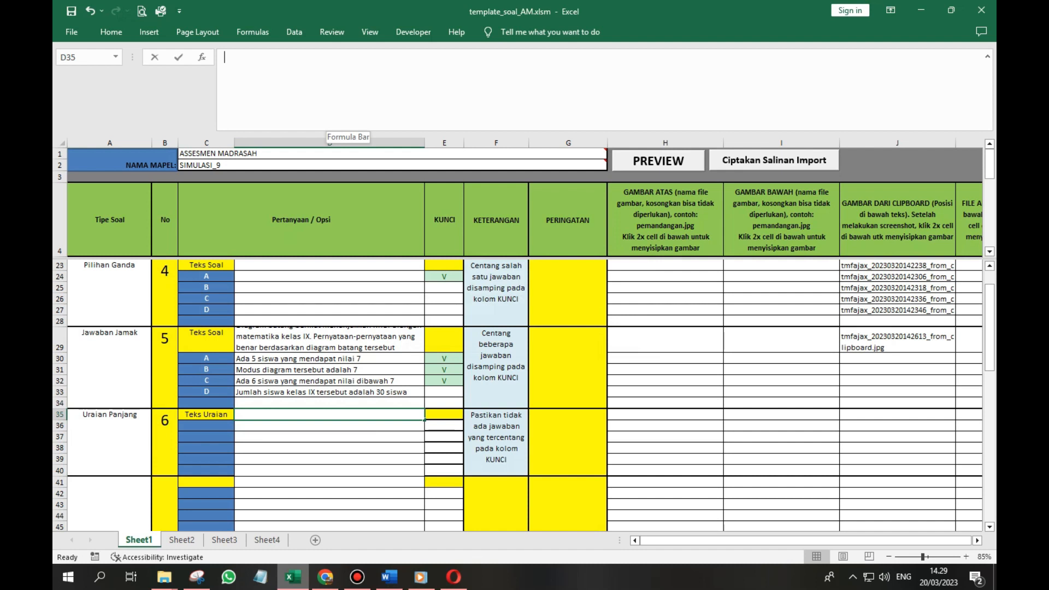
right_click(331, 83)
click(359, 138)
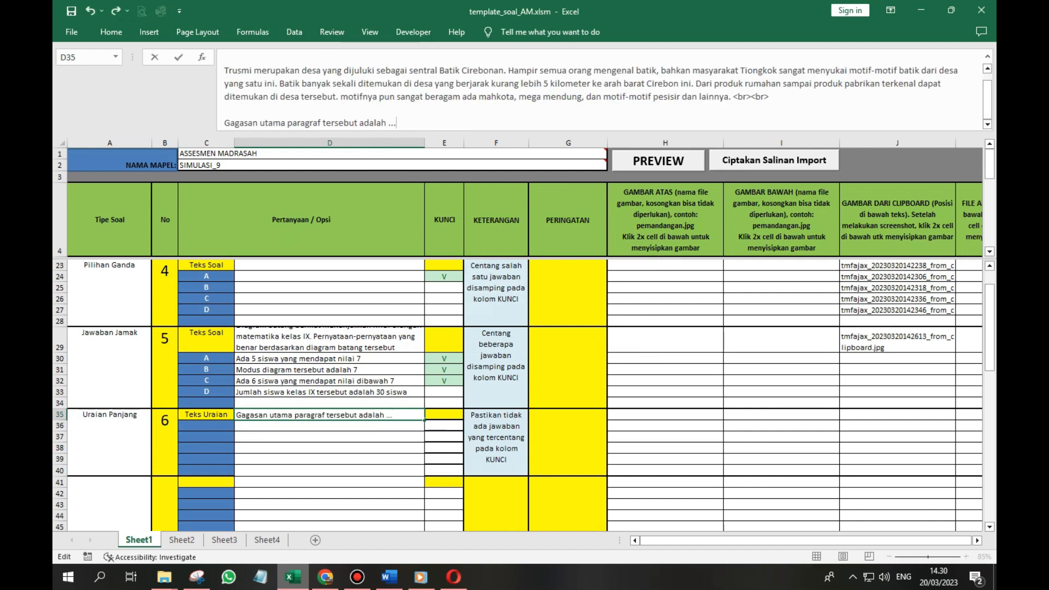
click(330, 448)
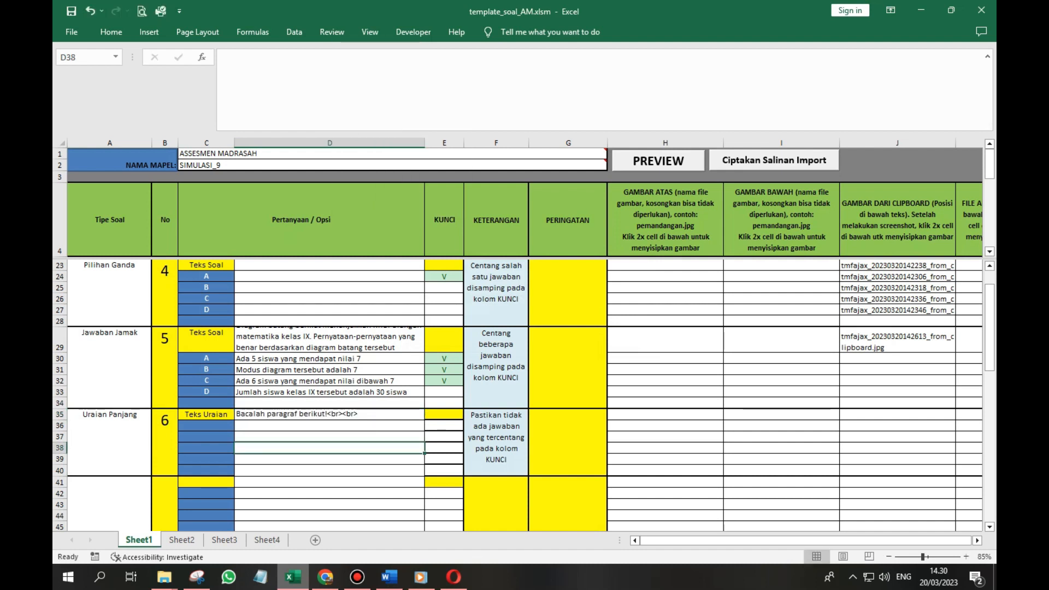
click(109, 437)
click(329, 414)
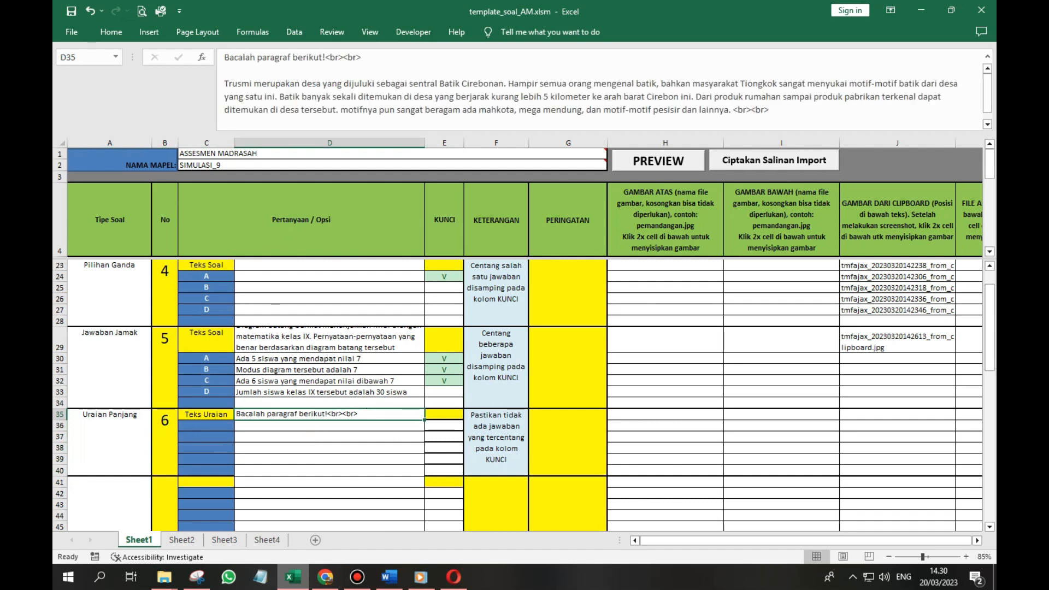
key(Down)
key(Down)
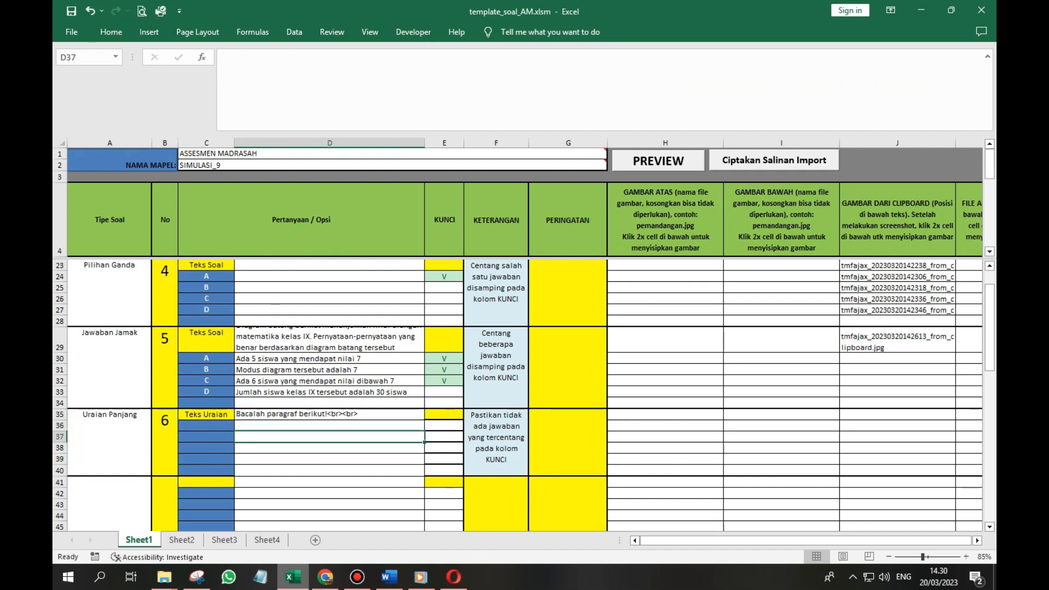
key(Right)
key(Right)
key(Right)
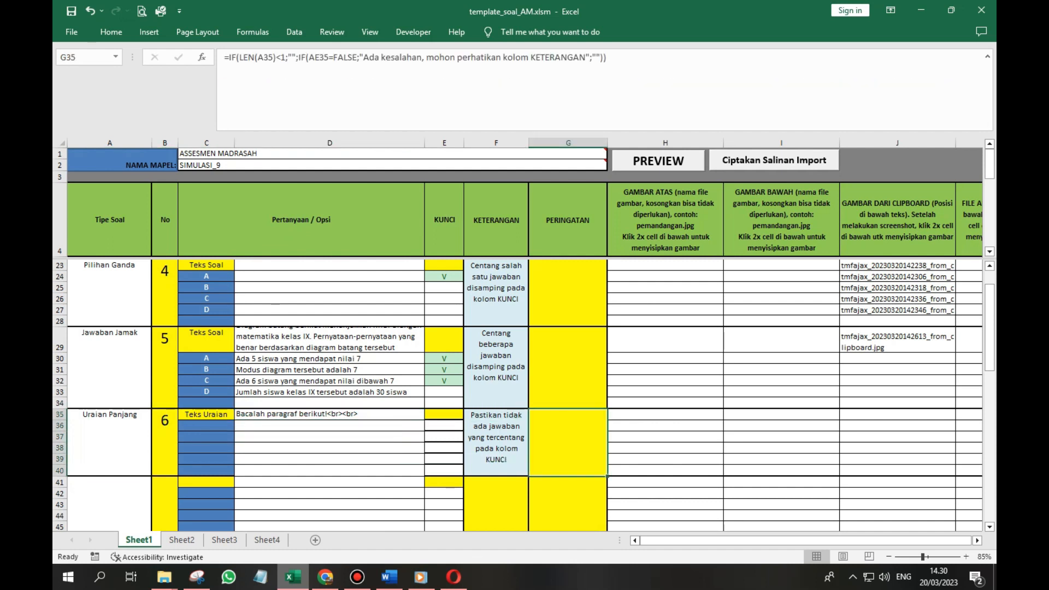
- In the Word document, remove the numbering from the question under CONTOH SOAL MENJODOHKAN and copy its sentence
click(389, 577)
scroll(526, 333, down, 3)
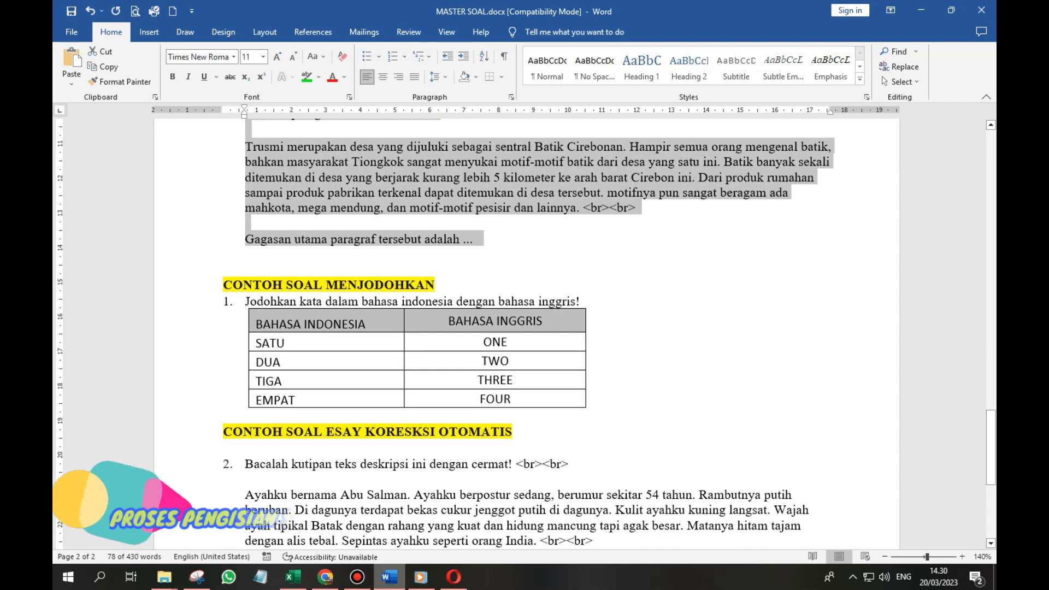
drag(245, 301, 575, 302)
right_click(578, 303)
click(606, 80)
click(391, 56)
right_click(325, 296)
click(359, 344)
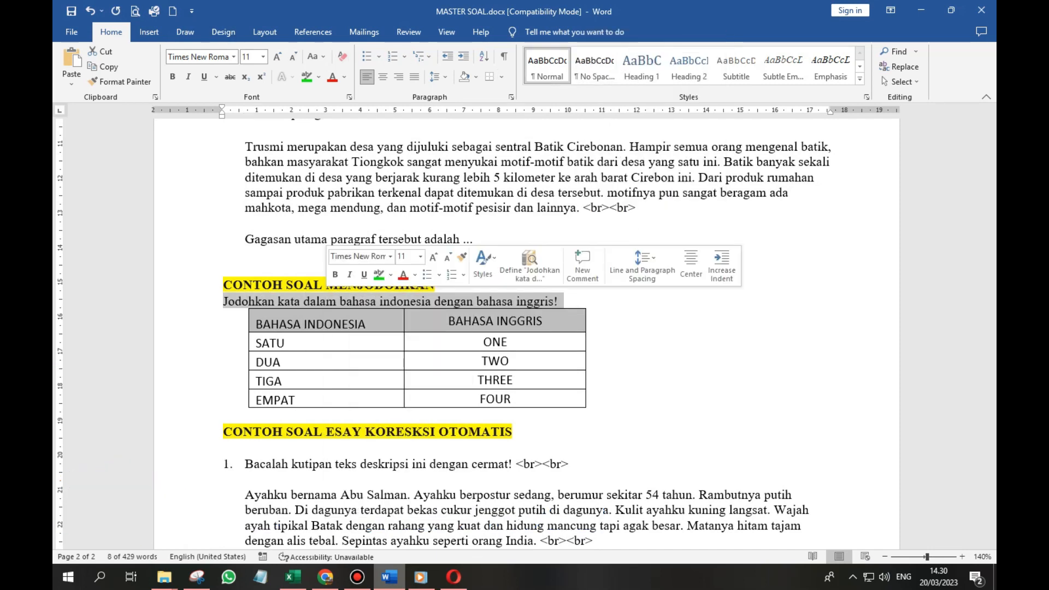
- In the Excel template, set question 7's type in A41 to Menjodohkan
click(293, 577)
click(109, 505)
click(157, 483)
click(98, 528)
scroll(157, 437, down, 2)
click(158, 415)
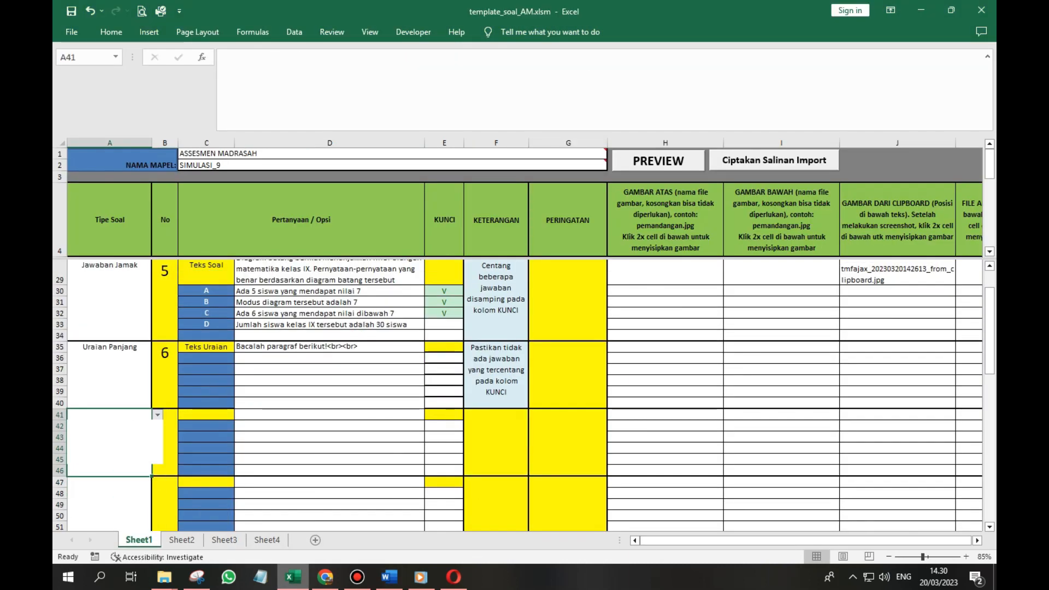
click(98, 460)
- Paste the copied matching instruction into question 7's Teks Soal cell D41
click(306, 415)
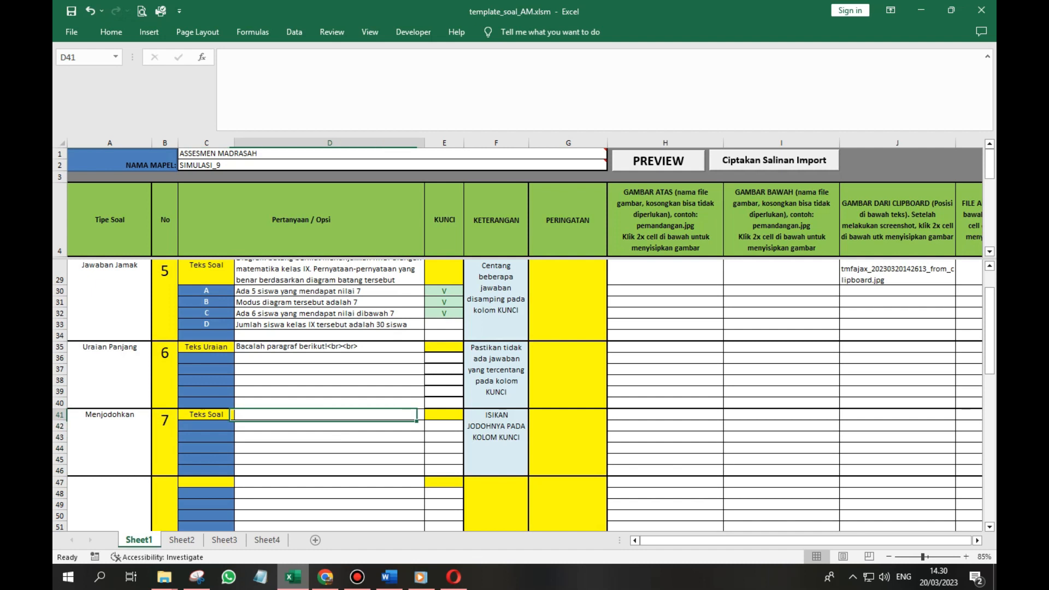
right_click(344, 91)
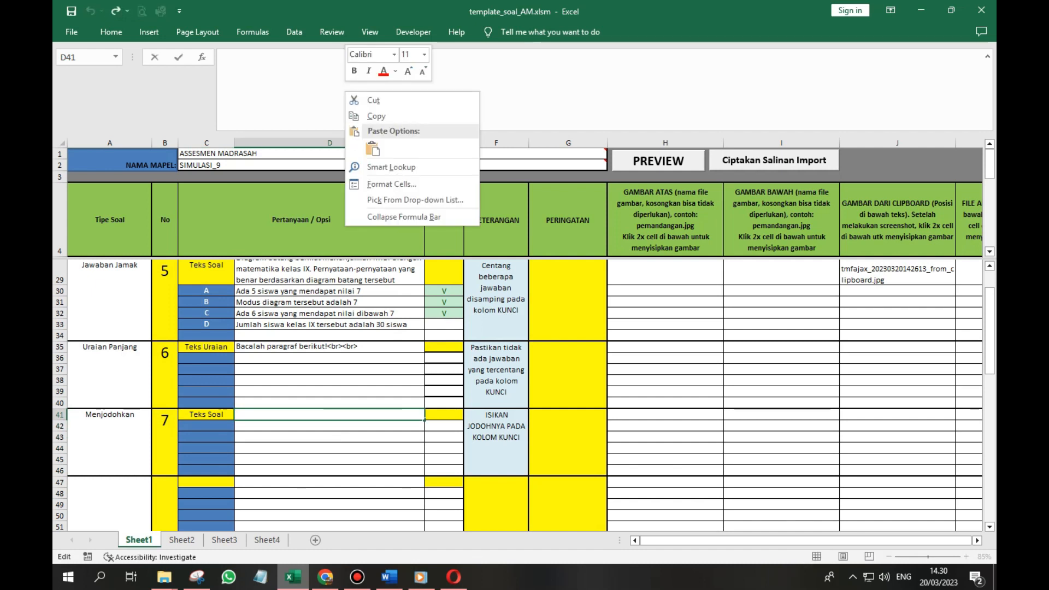
click(377, 116)
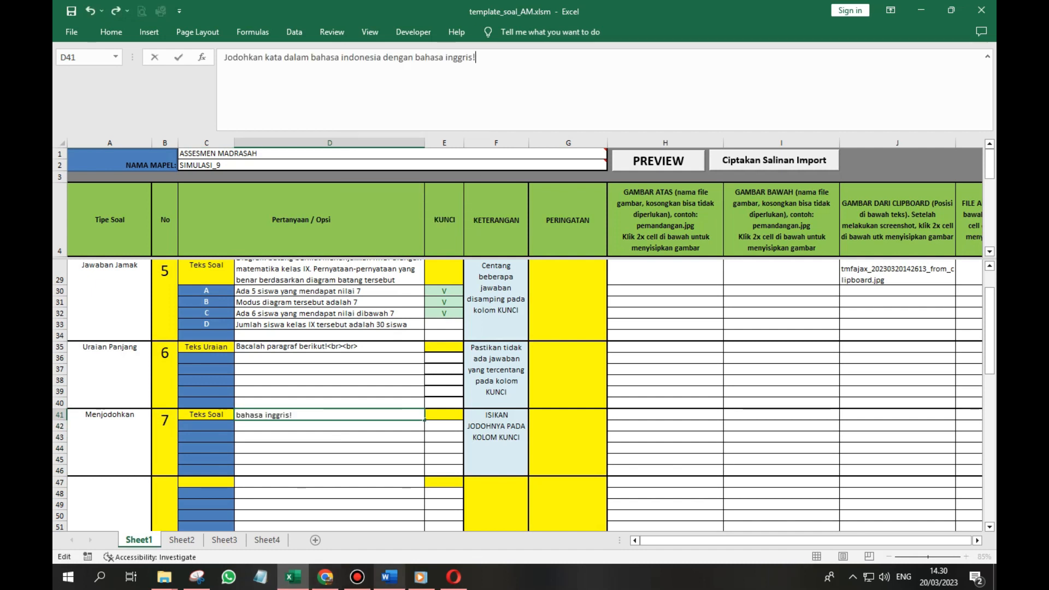
- Copy SATU, DUA, TIGA and EMPAT from the Word matching table into the Excel template starting at D42, matching the destination formatting
click(389, 576)
click(436, 285)
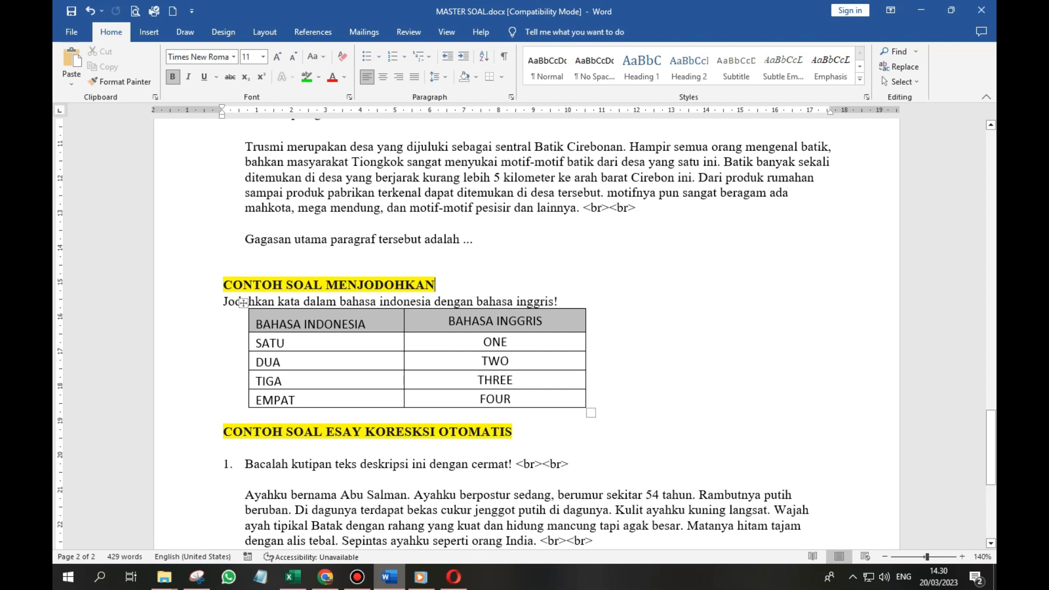
drag(268, 343, 282, 400)
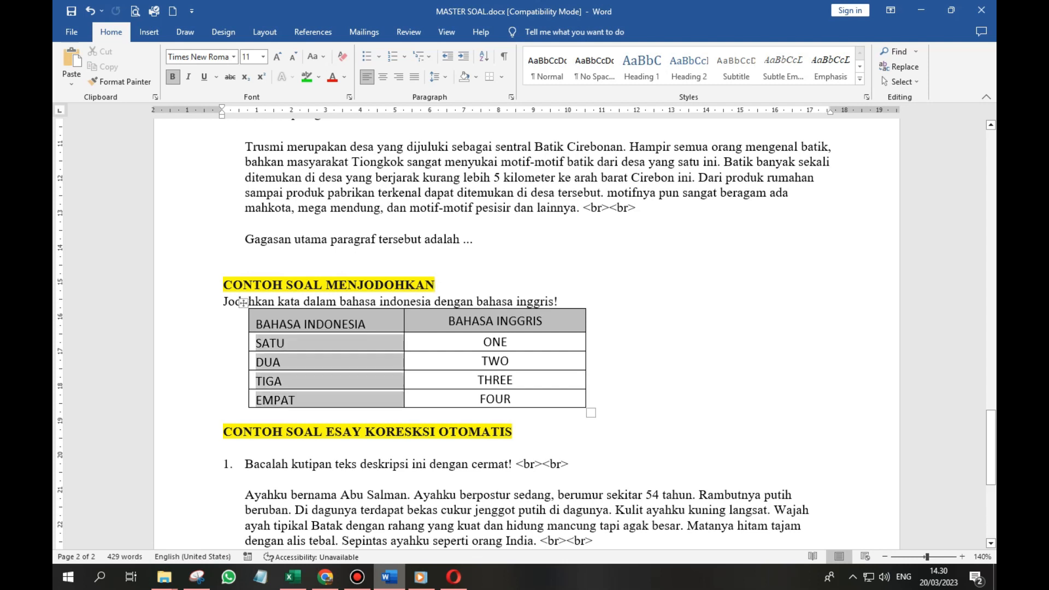
right_click(302, 351)
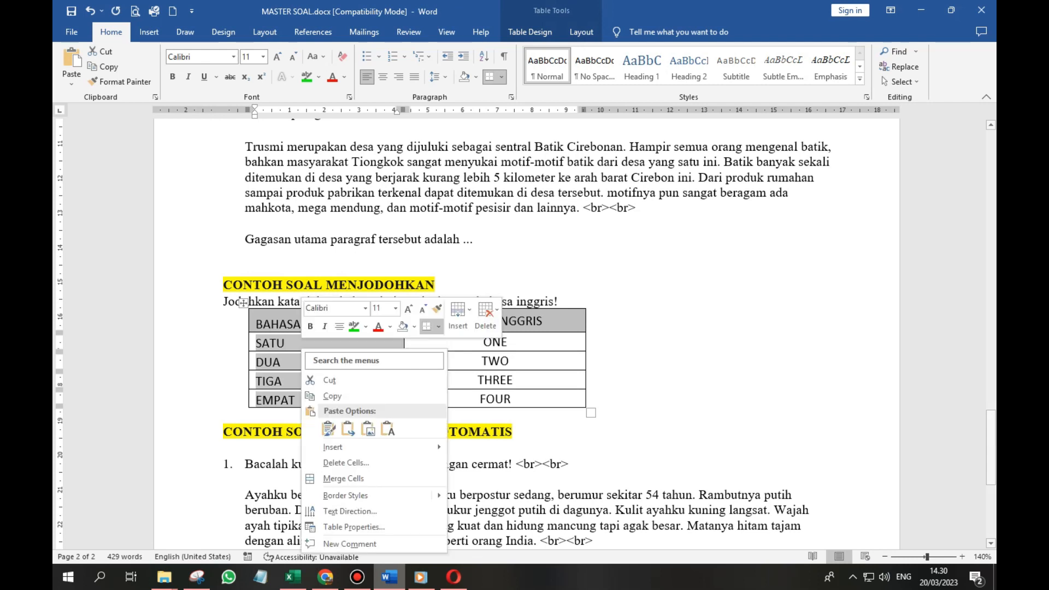
click(331, 396)
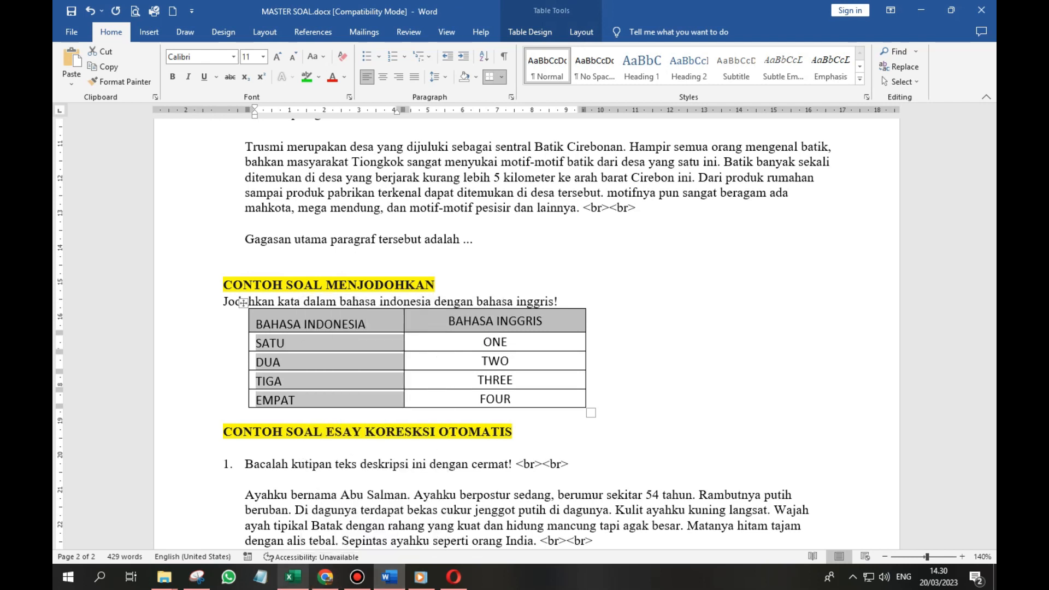
click(294, 576)
click(289, 427)
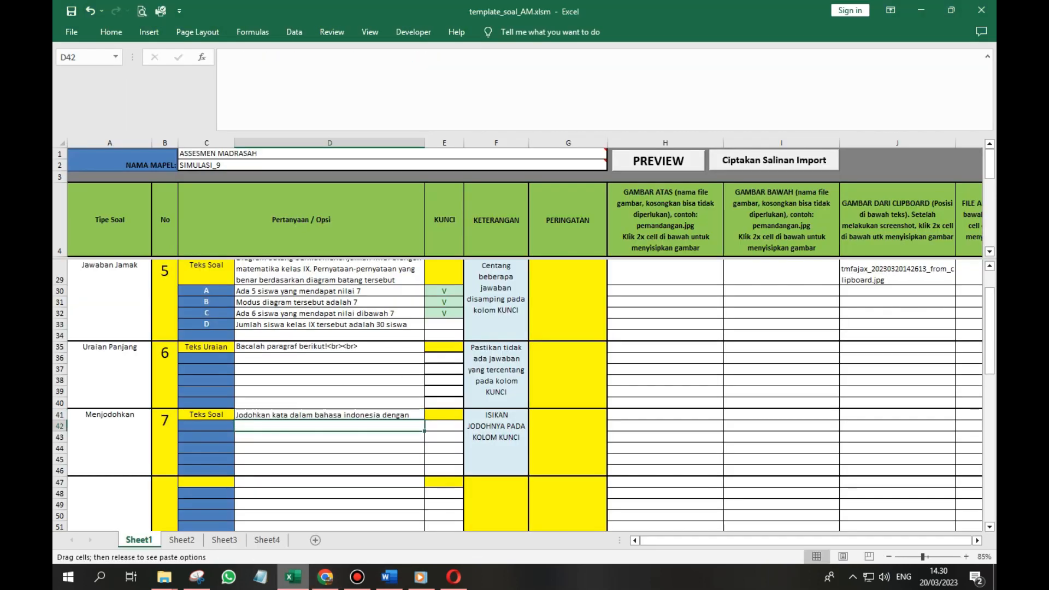
right_click(290, 427)
click(334, 187)
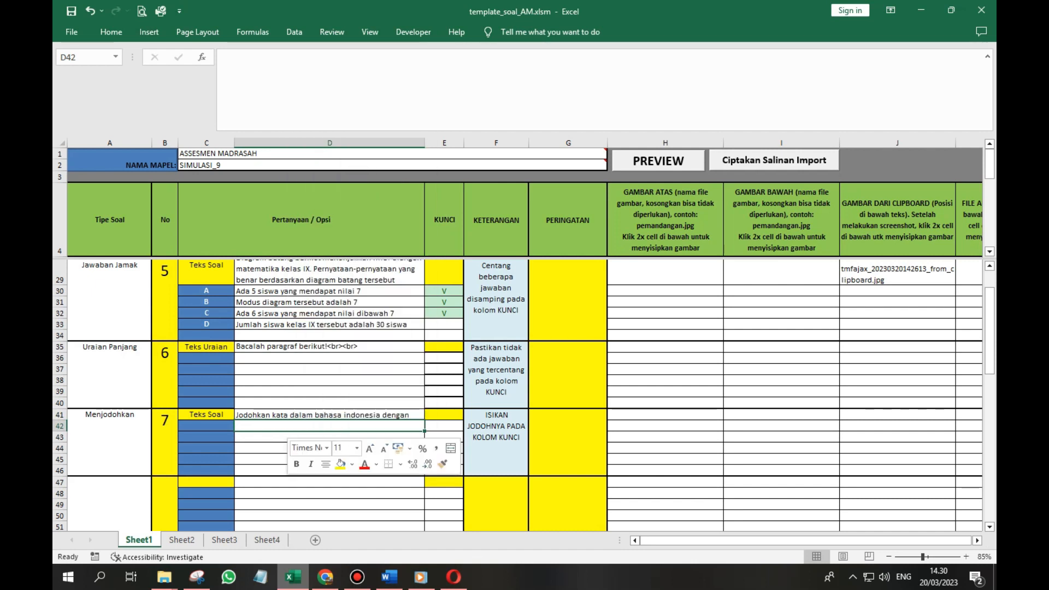
- Copy ONE, TWO, THREE and FOUR from the Word matching table into question 7's KUNCI cells in Excel, starting at E42
click(389, 577)
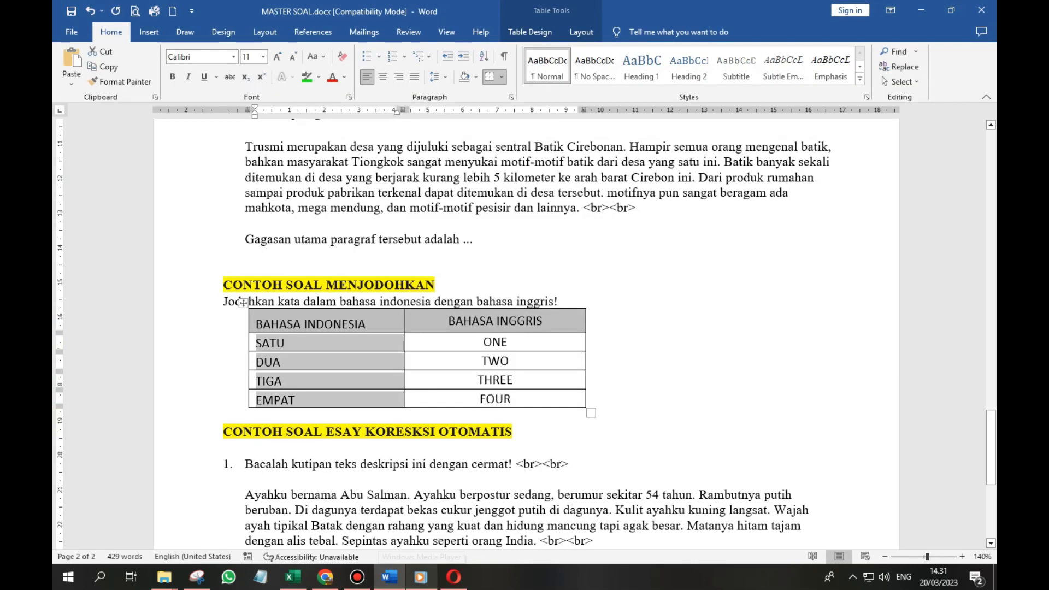
drag(481, 342, 504, 400)
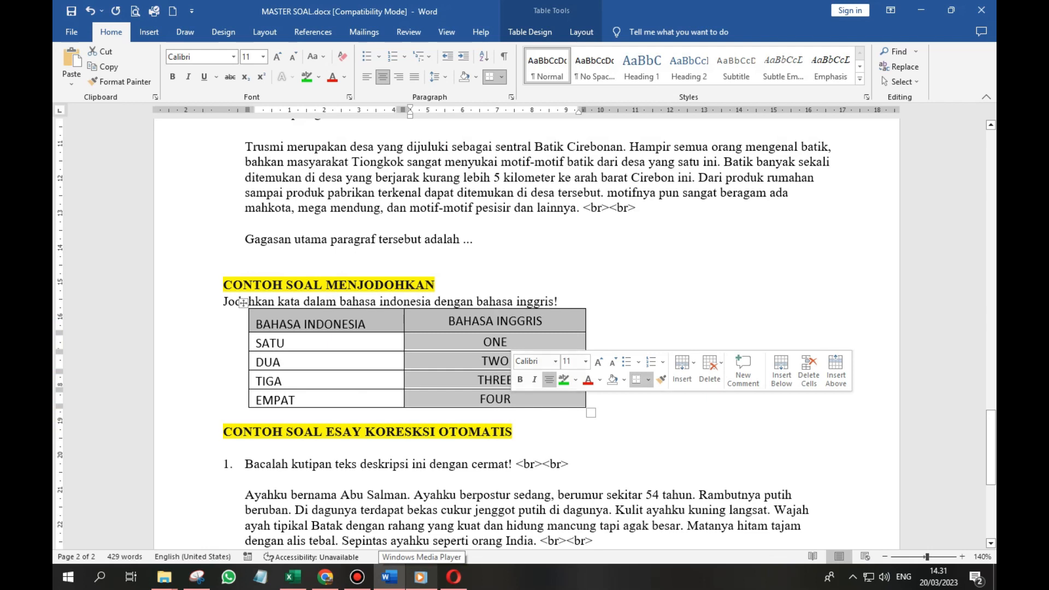
right_click(478, 344)
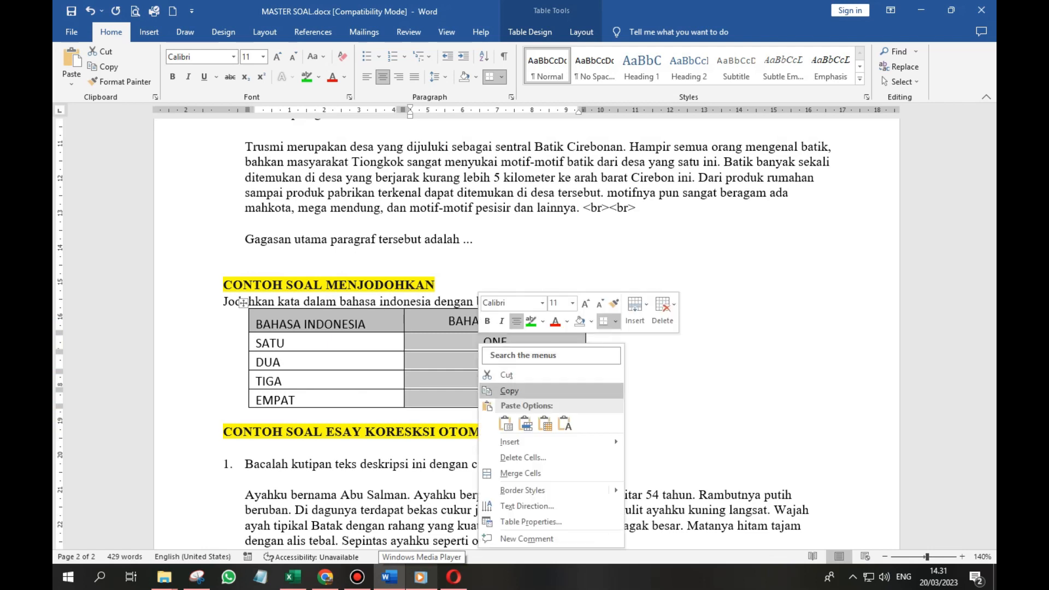
click(502, 391)
click(293, 577)
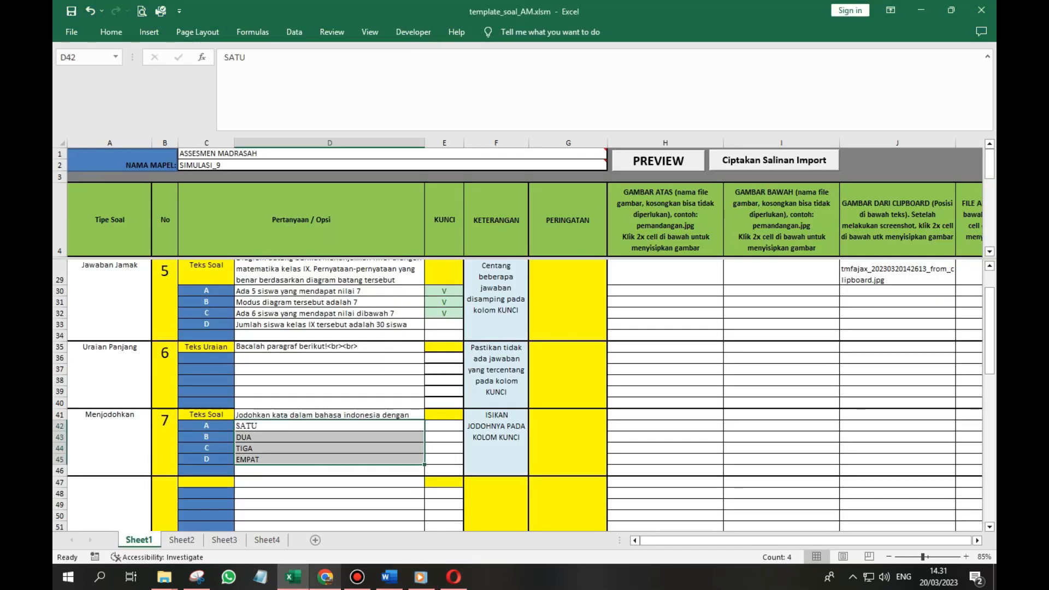
right_click(442, 429)
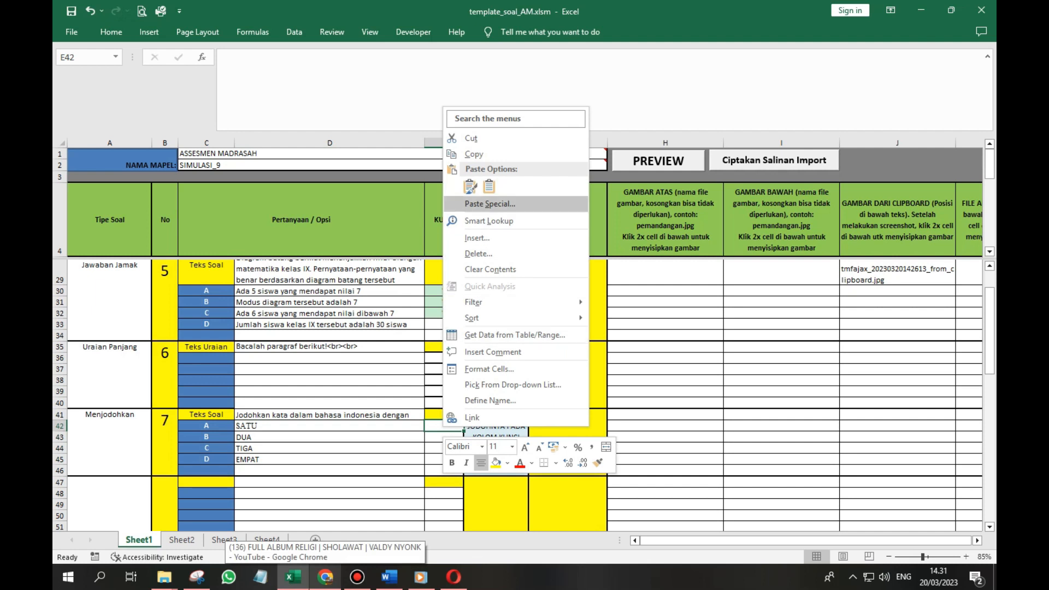
key(Escape)
key(ctrl+v)
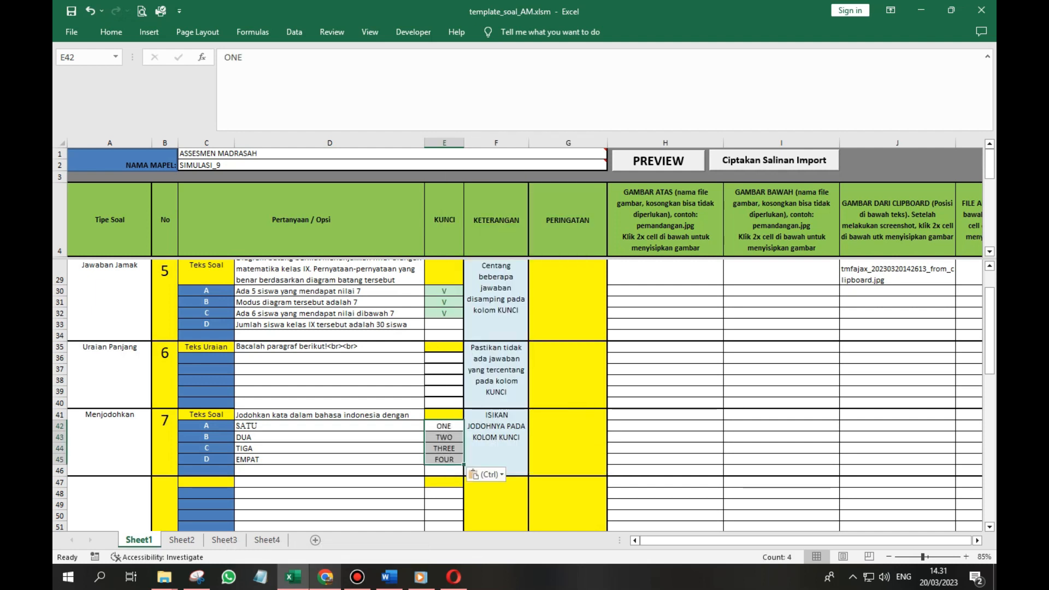
- In the Word document, remove the numbering from the question under CONTOH SOAL ESAY KORESKSI OTOMATIS and copy its text without the answer key
click(389, 577)
scroll(243, 158, down, 3)
drag(245, 320, 437, 427)
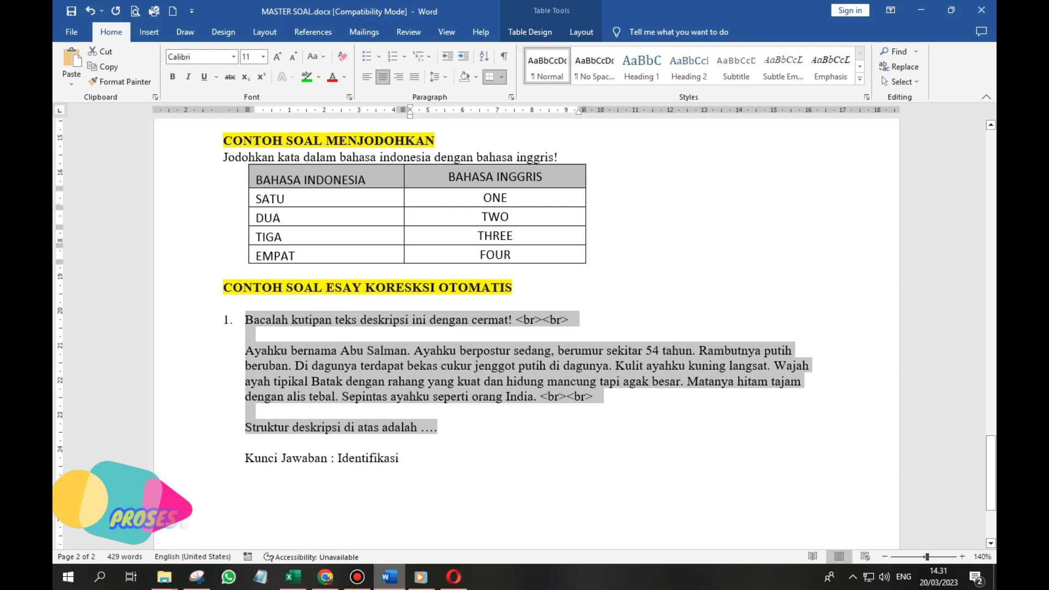
click(393, 56)
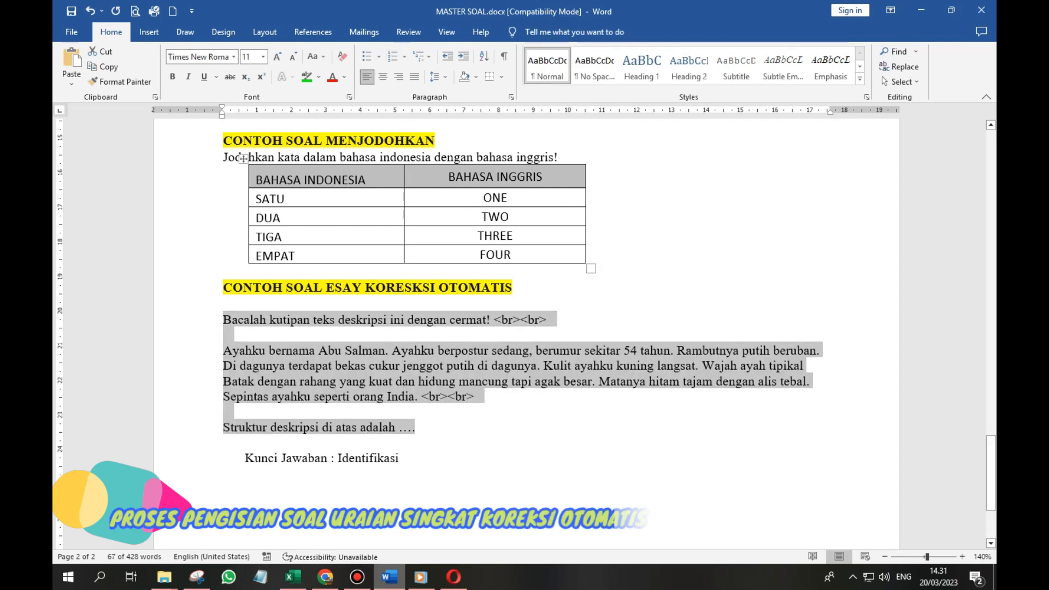
right_click(302, 383)
click(329, 206)
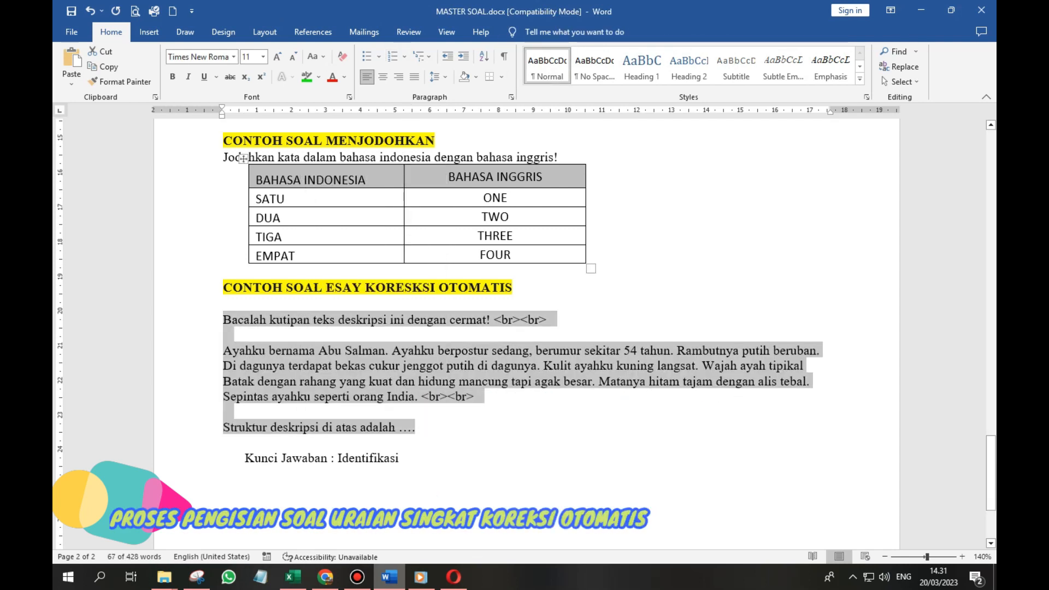
- In the Excel template, set question 8's type in A47 to Esai Koreksi Otomatis
click(294, 577)
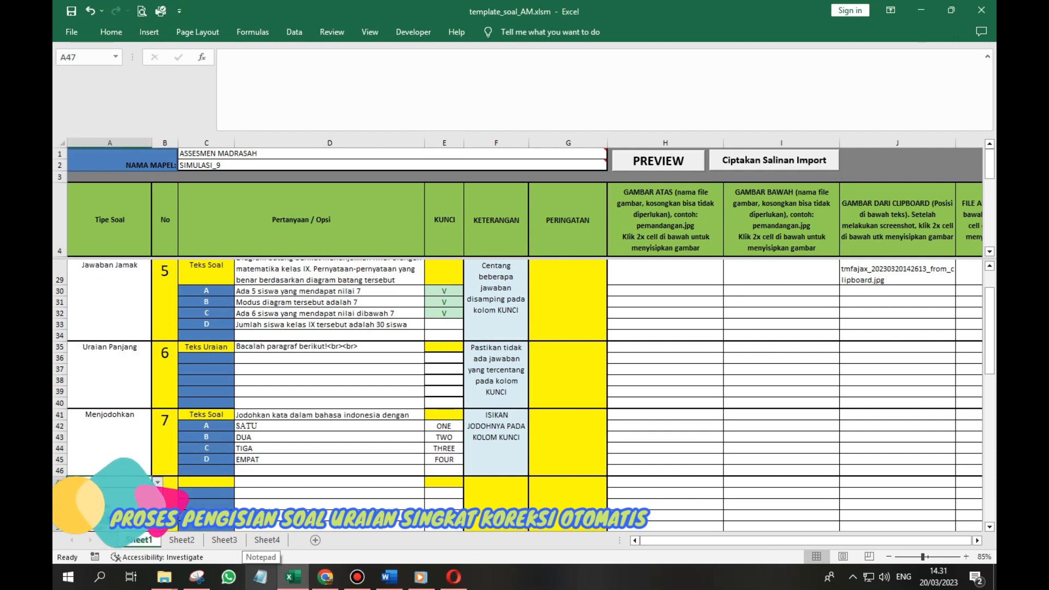
click(158, 483)
click(110, 520)
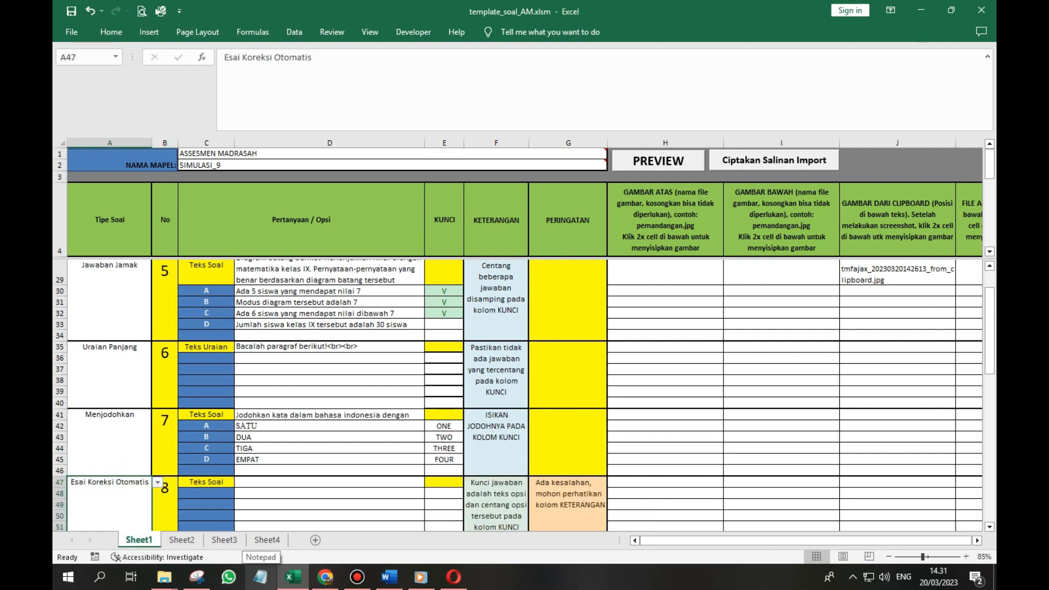
scroll(525, 394, down, 3)
- Paste the copied description-text question into question 8's Teks Soal cell D47
click(329, 378)
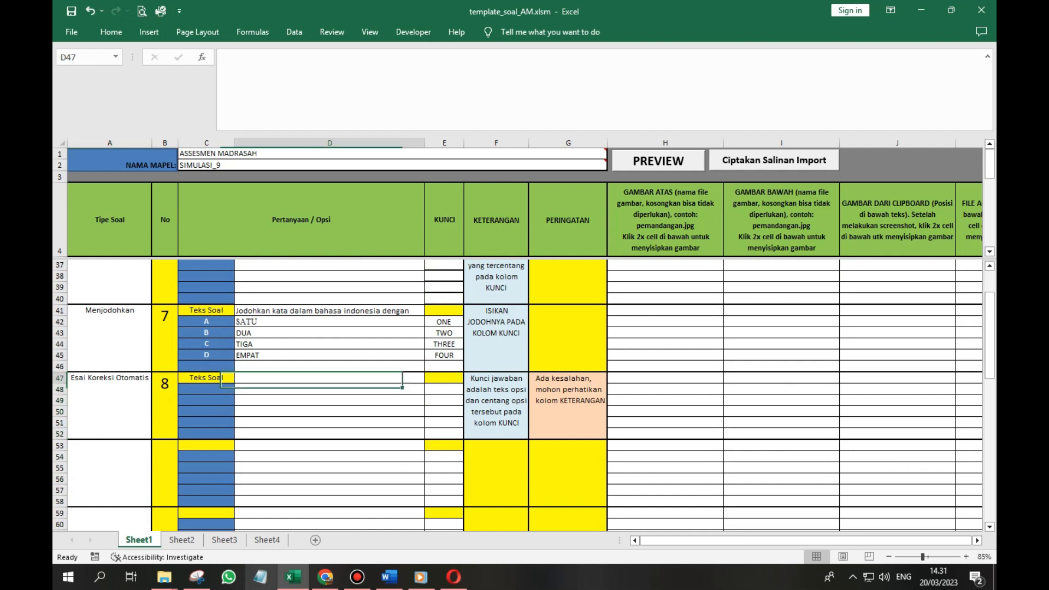
right_click(348, 76)
click(376, 133)
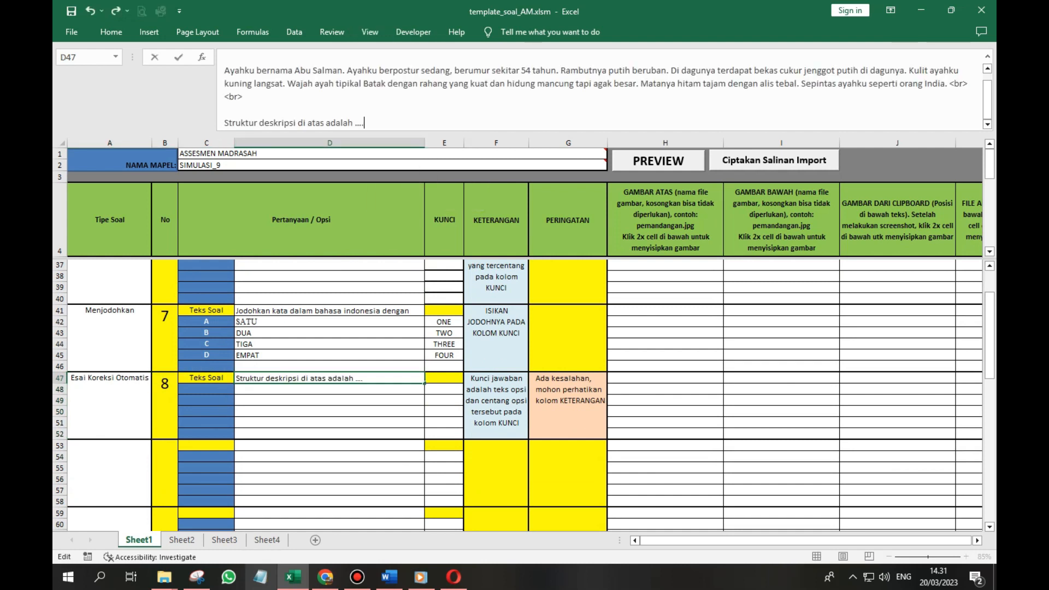
click(329, 422)
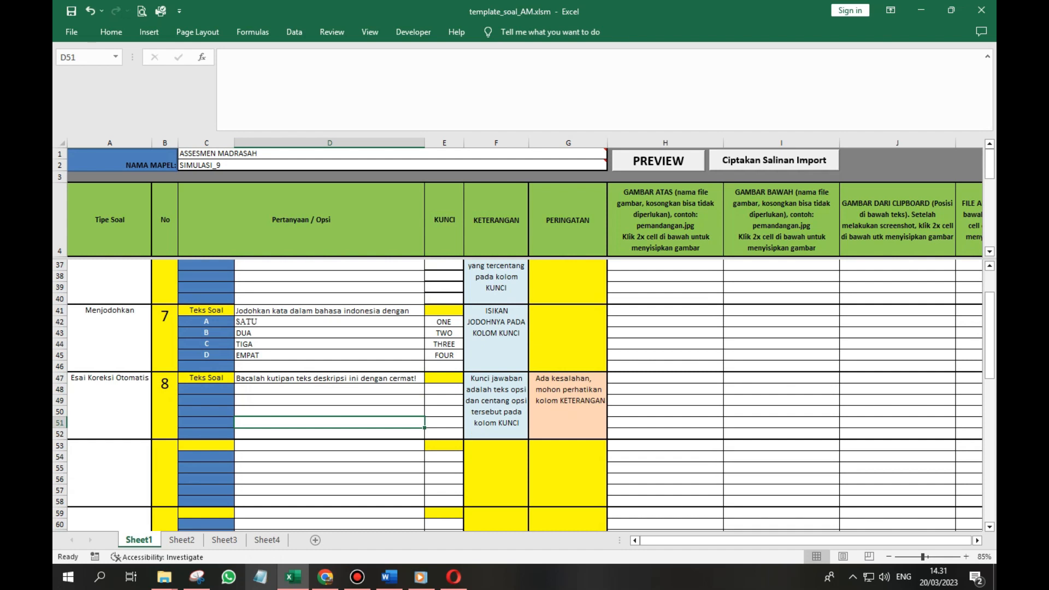
- Read question 8's KETERANGAN note, then copy the Kunci Jawaban word Identifikasi from the Word document
click(496, 406)
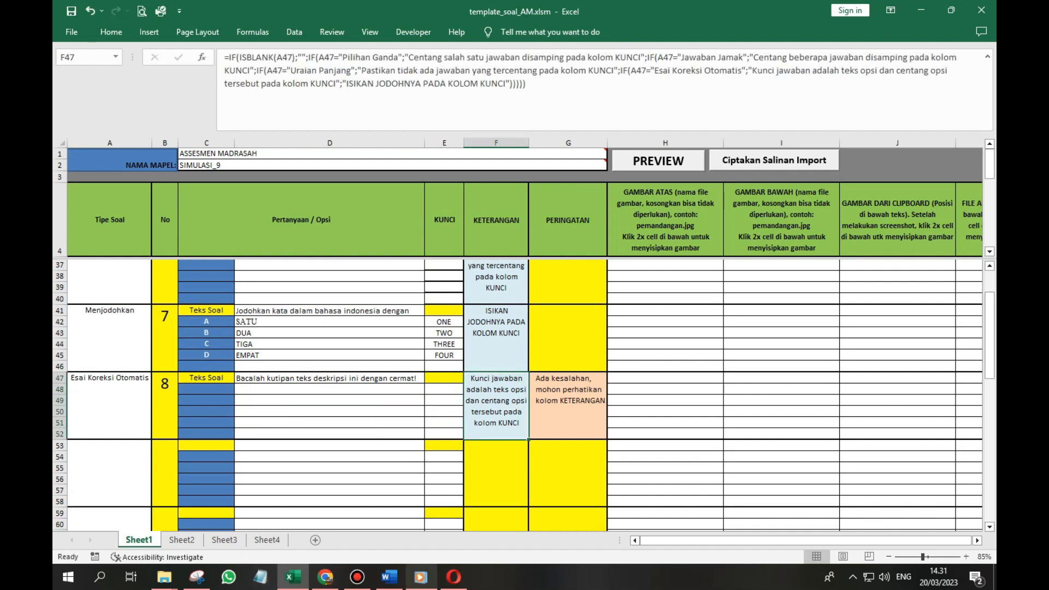
click(389, 576)
double_click(368, 457)
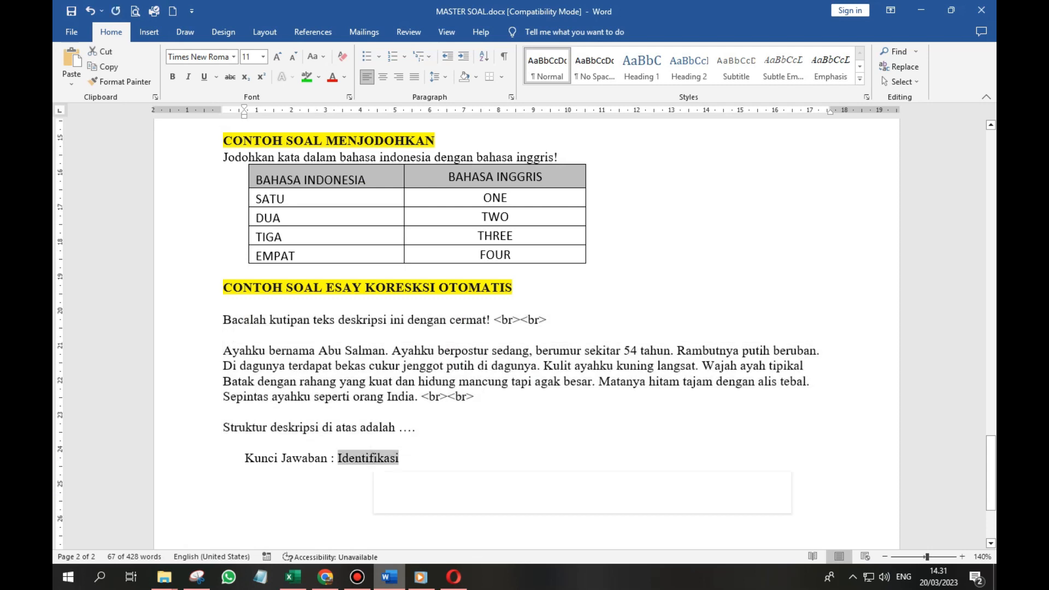
right_click(375, 460)
click(404, 289)
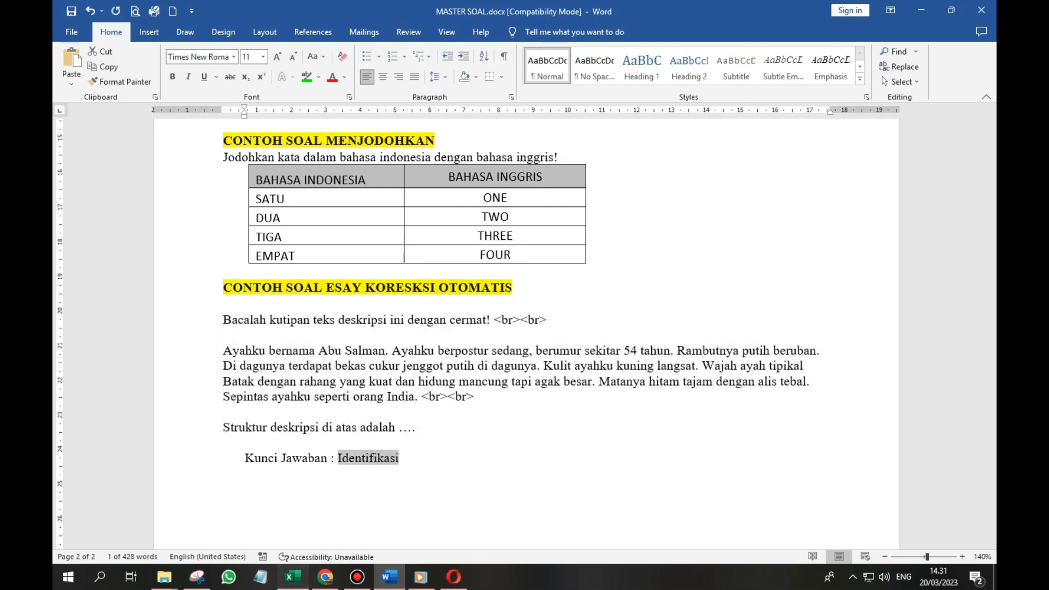
- Paste Identifikasi into question 8's first option cell, D48, in the Excel template
click(293, 577)
click(328, 389)
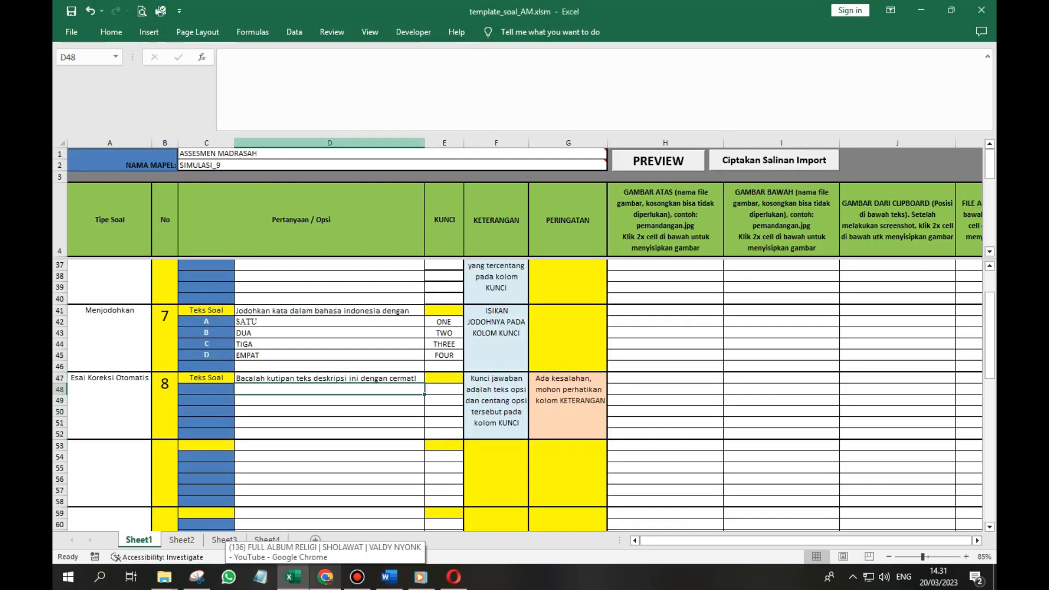
click(334, 82)
right_click(339, 81)
click(367, 138)
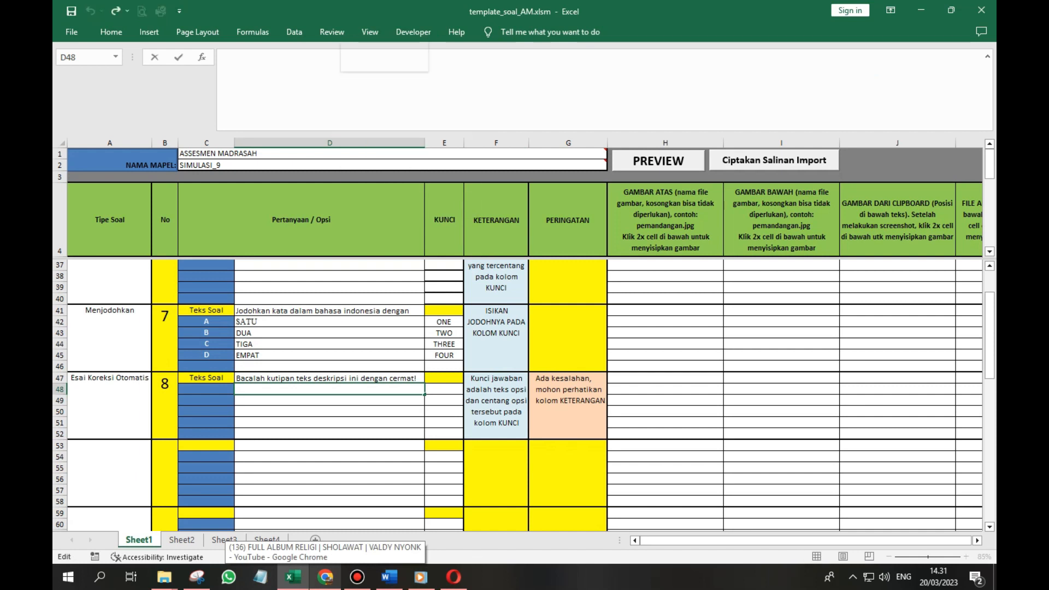
key(Tab)
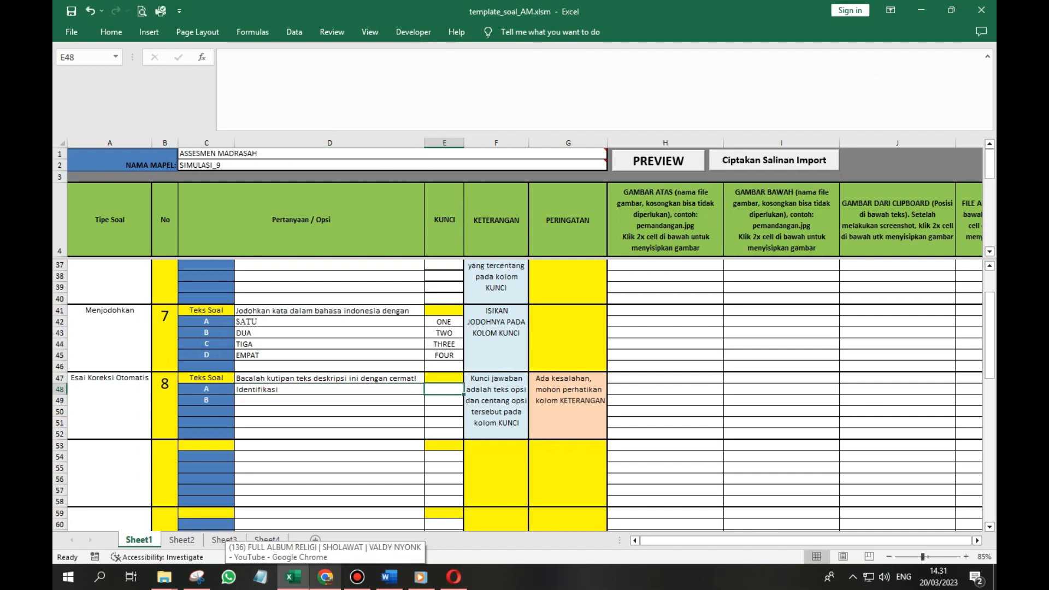
- Mark question 8's option A as the correct answer with V in its KUNCI cell E48
text(V)
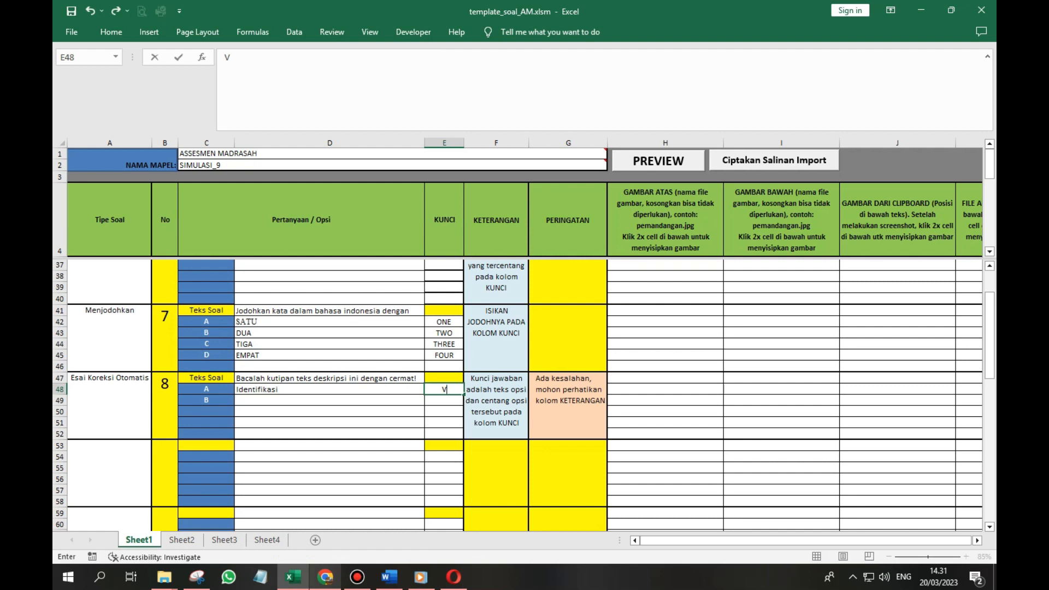
key(Return)
key(BackSpace)
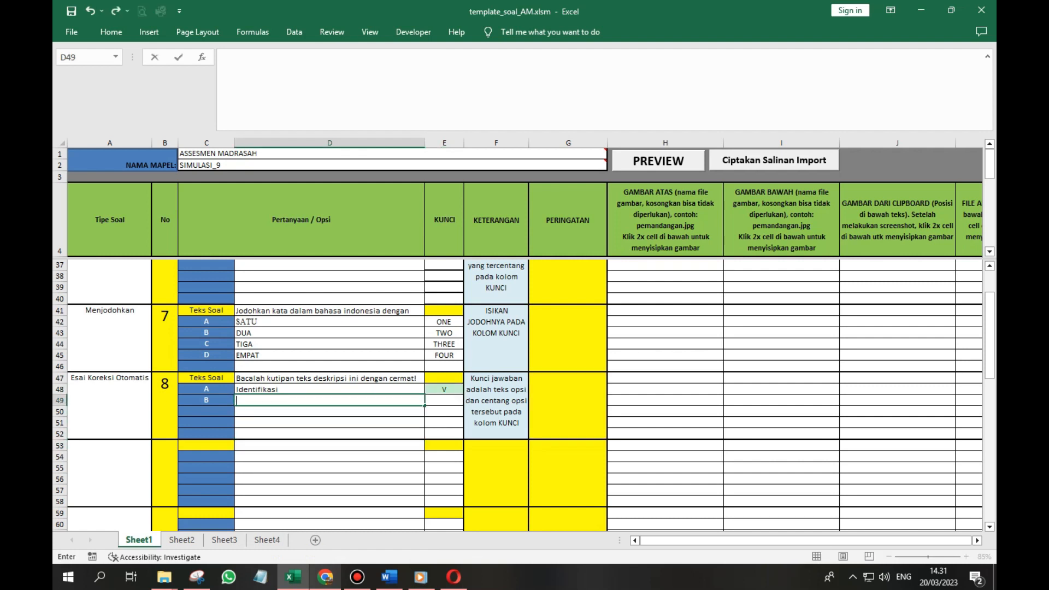
key(Return)
key(Return)
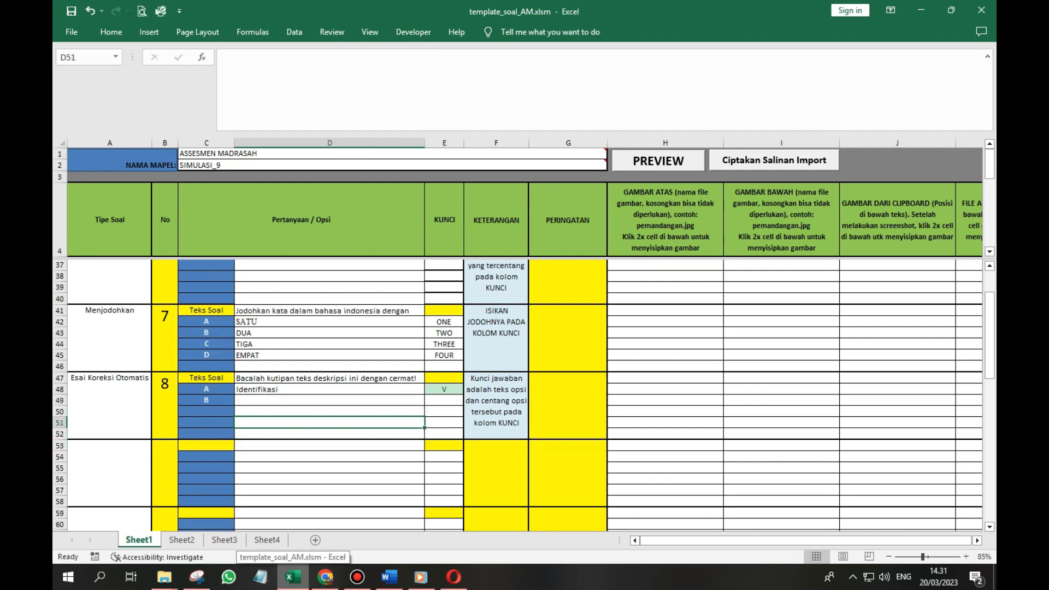
- Check the end of the Word document for questions still missing from the Excel template
click(389, 577)
scroll(524, 333, down, 4)
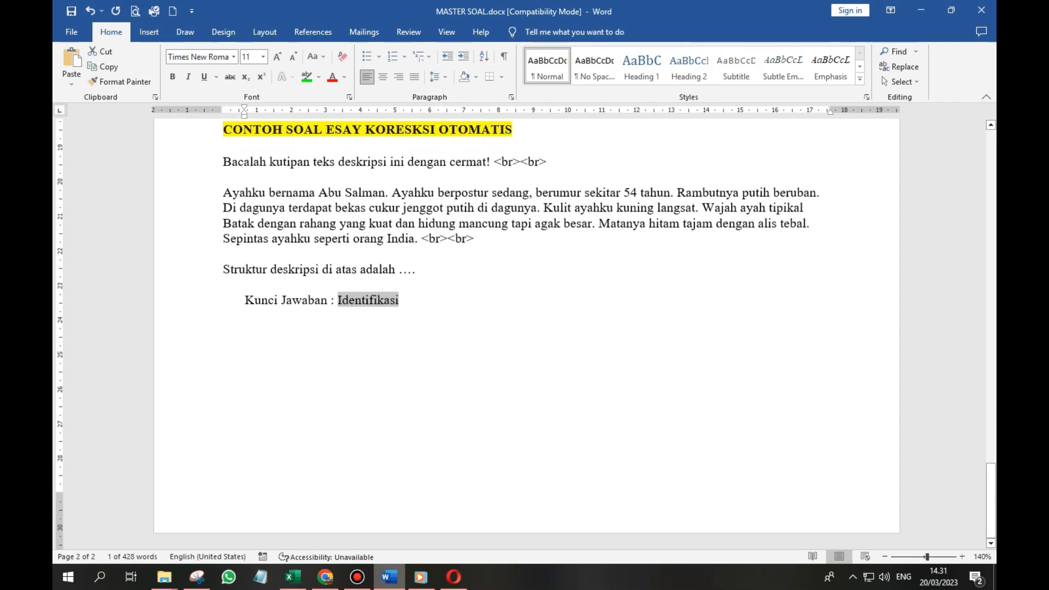
scroll(525, 333, up, 3)
click(292, 576)
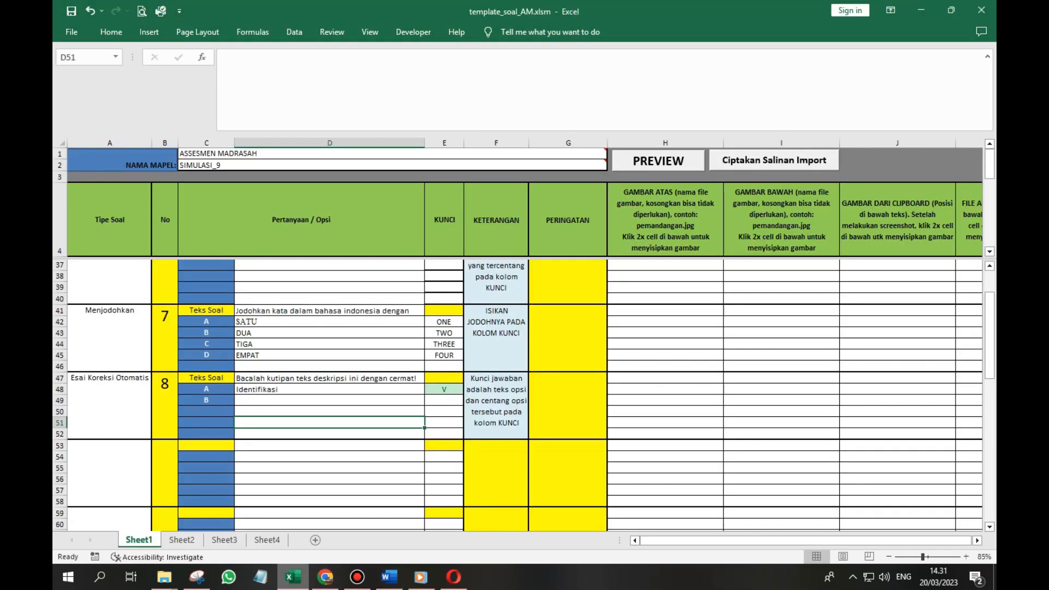
- Generate the template's HTML preview and review the rendered questions and their highlighted answers in the browser
scroll(524, 393, up, 9)
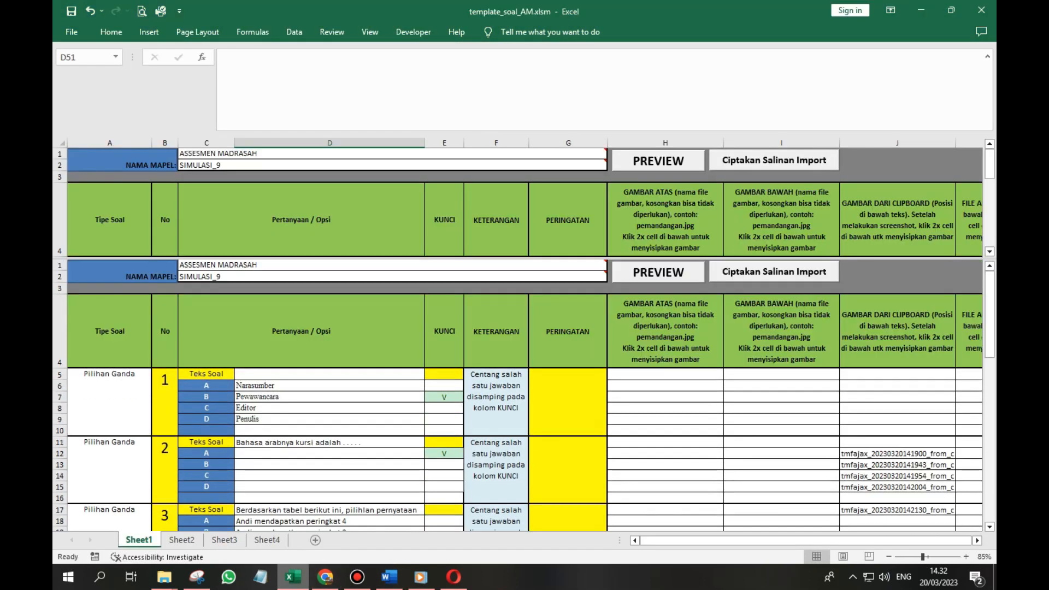
click(658, 160)
key(Return)
scroll(524, 306, down, 3)
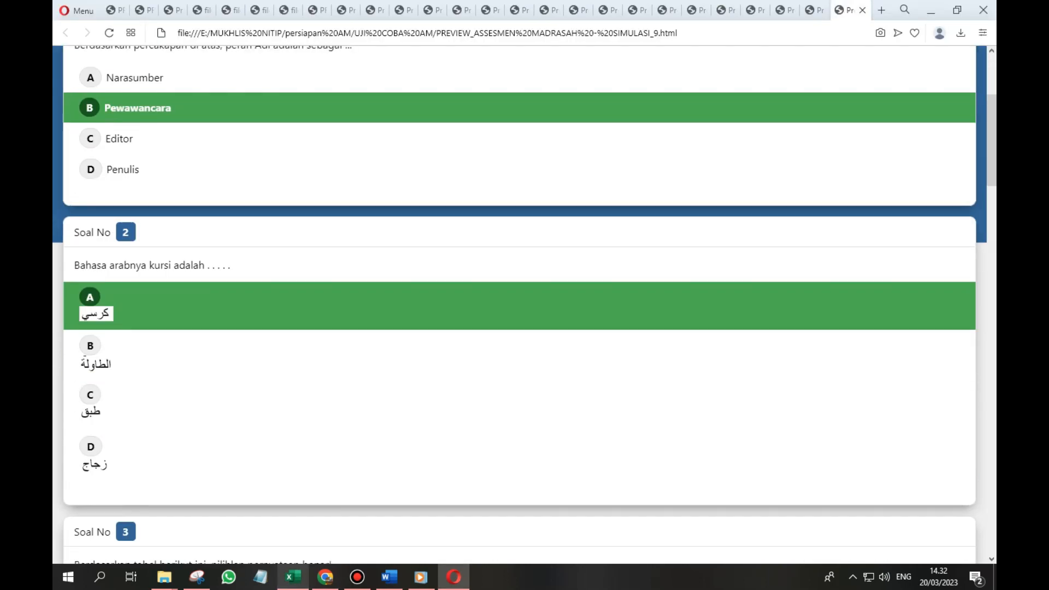
scroll(525, 306, down, 10)
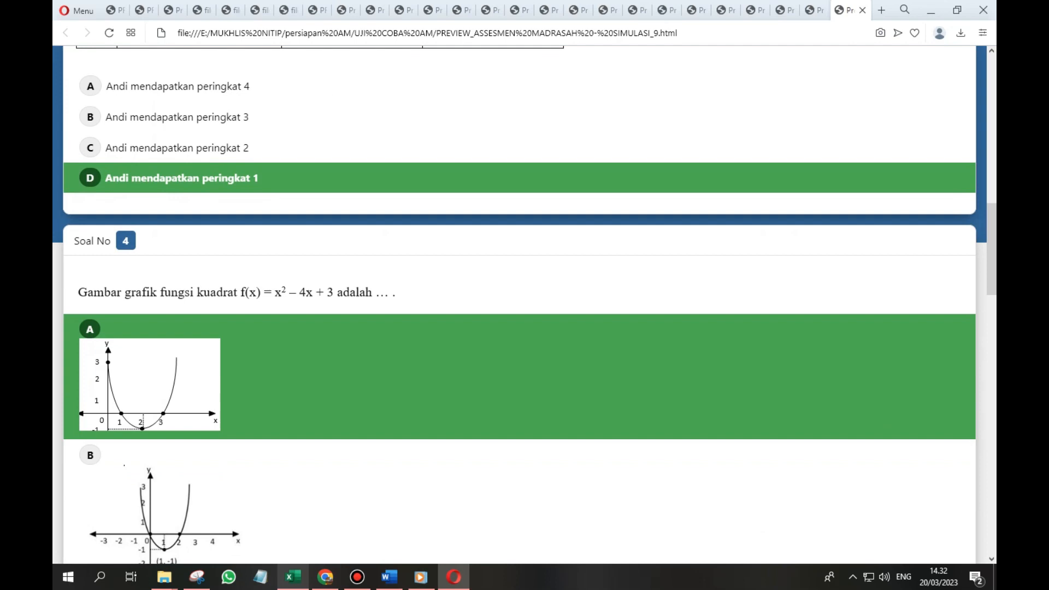
scroll(524, 306, down, 9)
scroll(524, 306, down, 13)
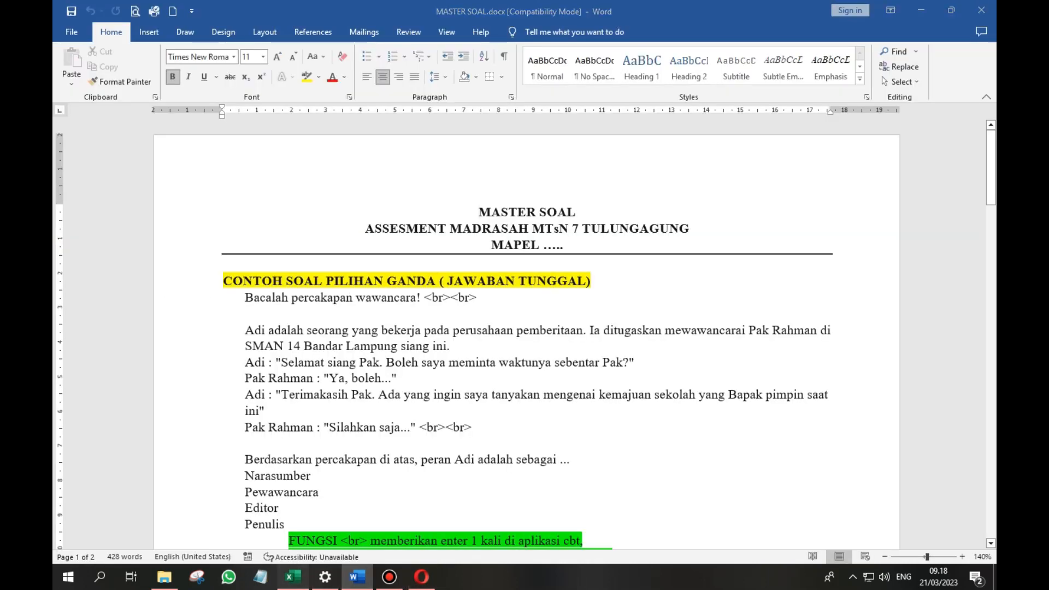
- Dismiss Excel's preview message, then examine the files in the UJI COBA AM folder and the images in its media subfolder
click(293, 577)
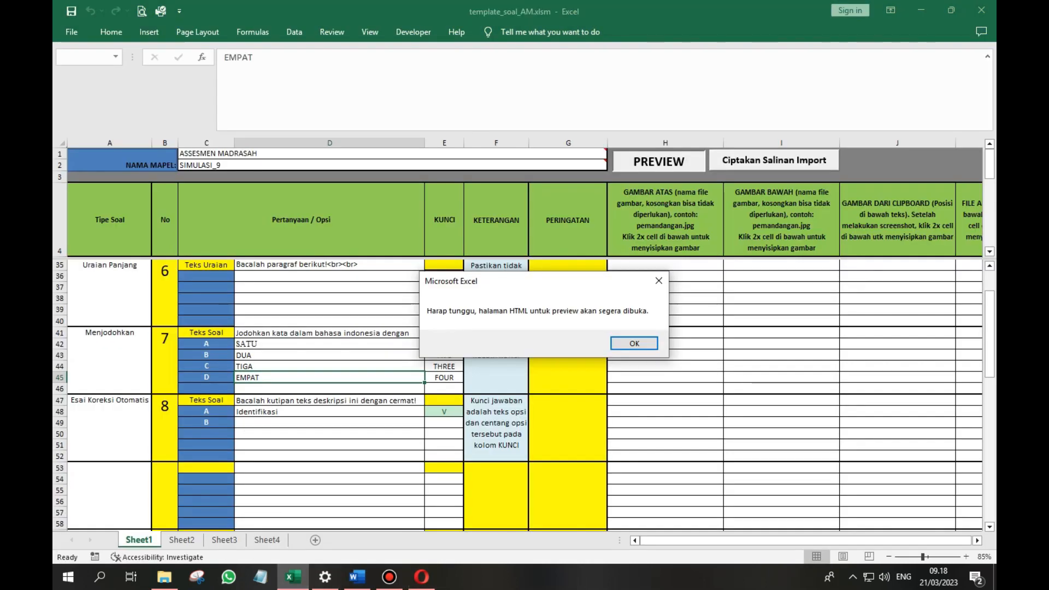
key(Return)
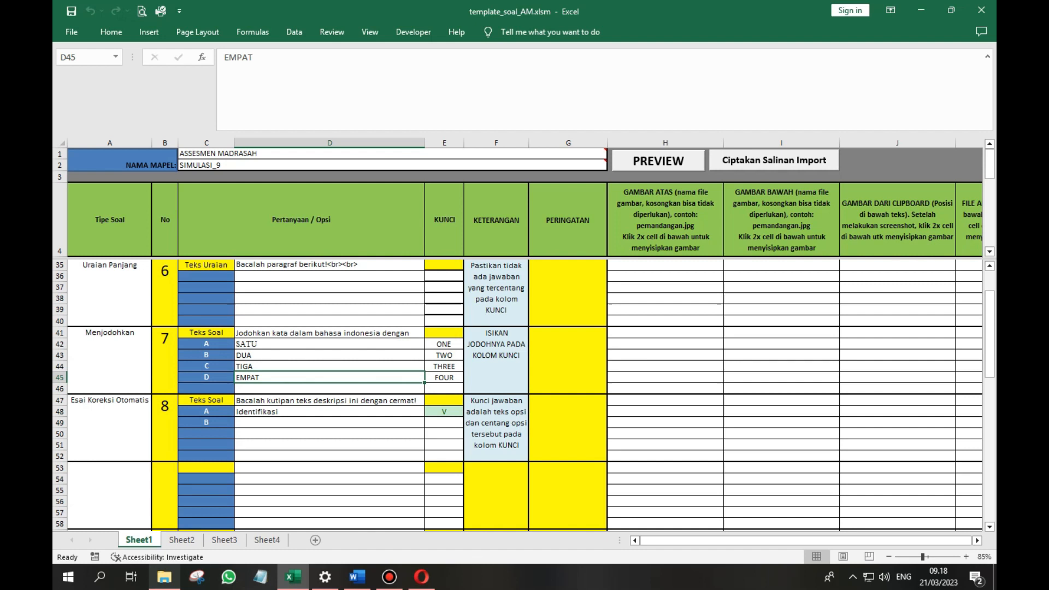
mouse_move(164, 577)
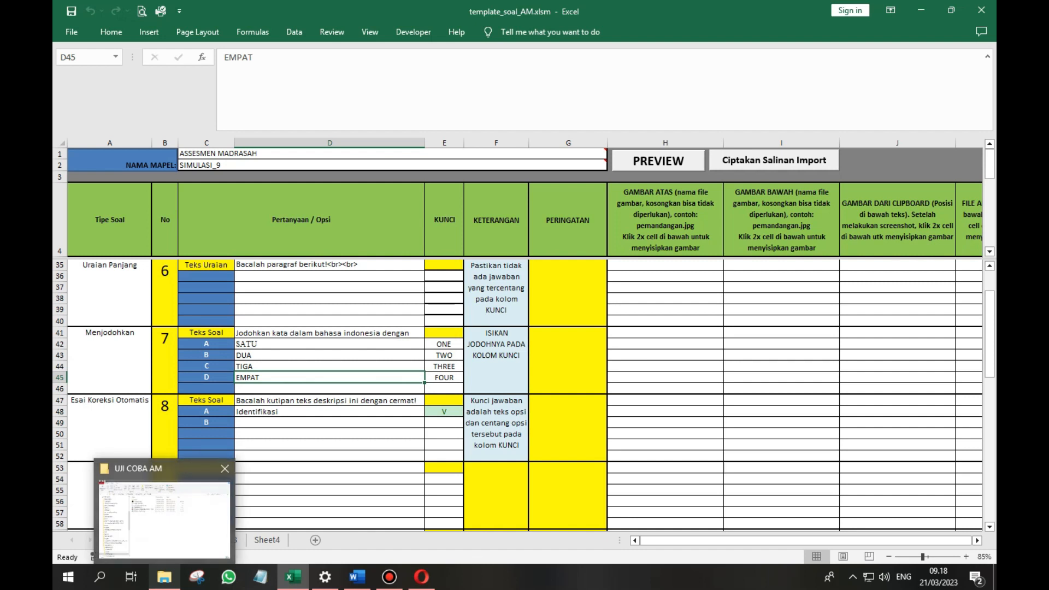
click(164, 519)
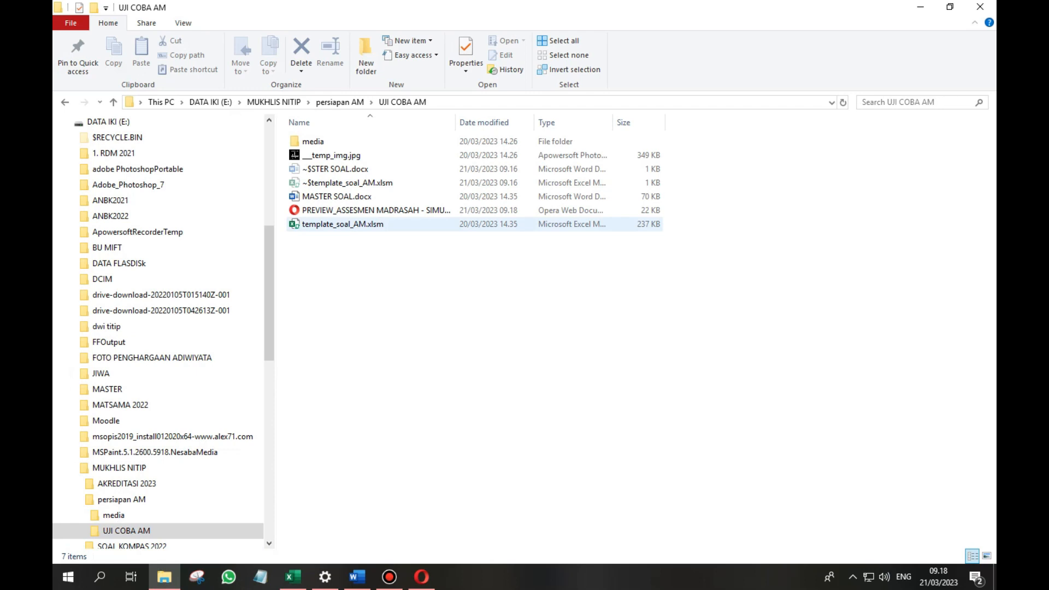
click(343, 224)
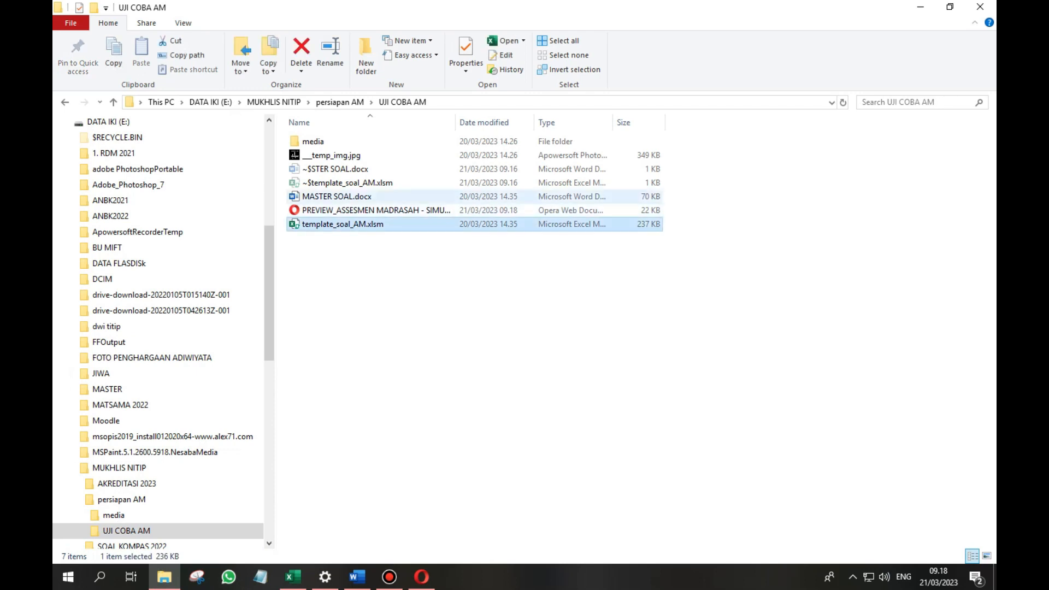
click(336, 196)
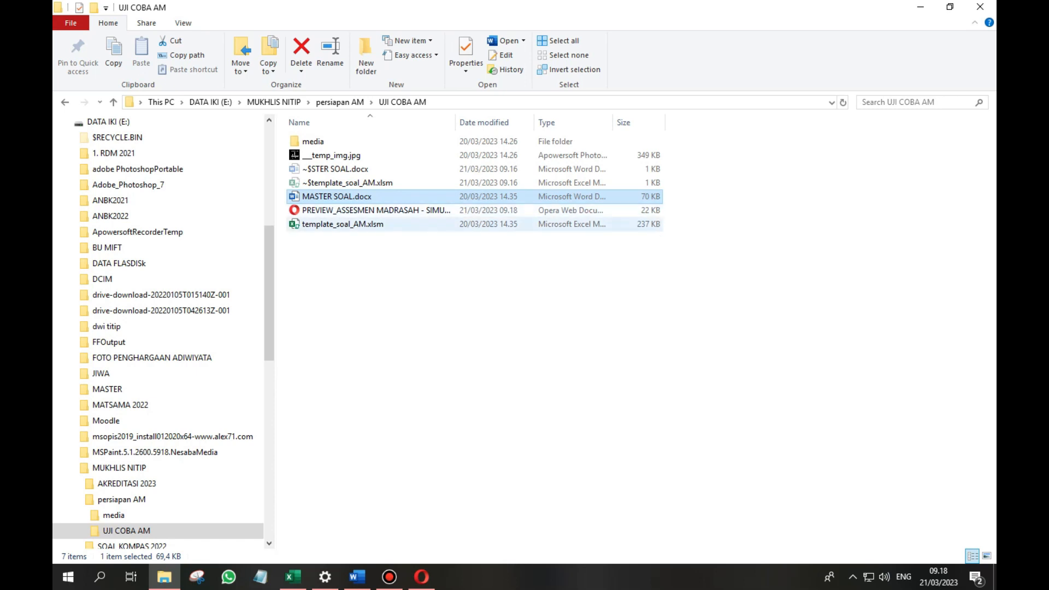
click(376, 210)
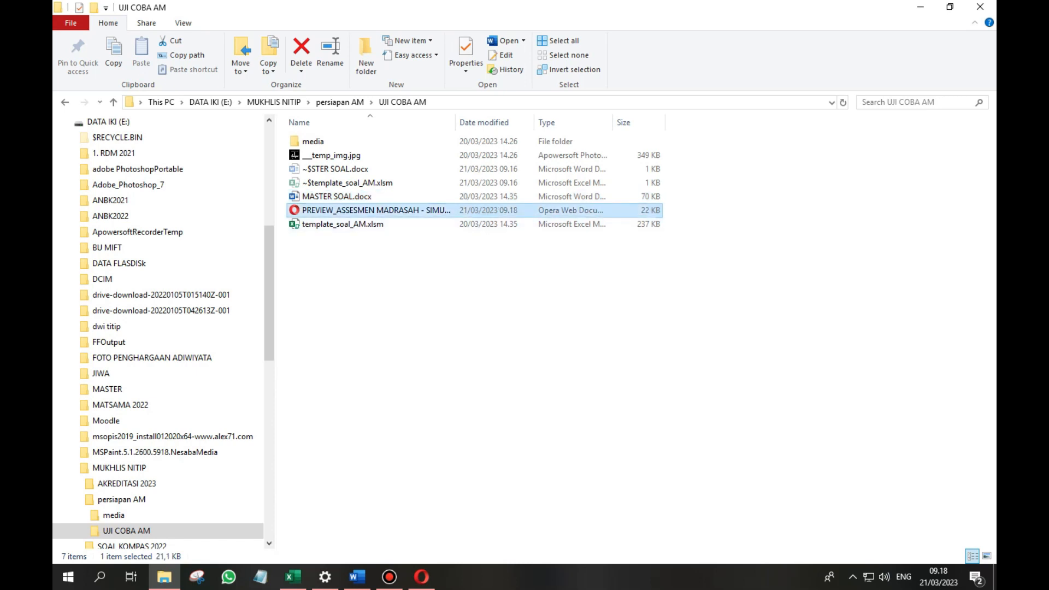
click(313, 141)
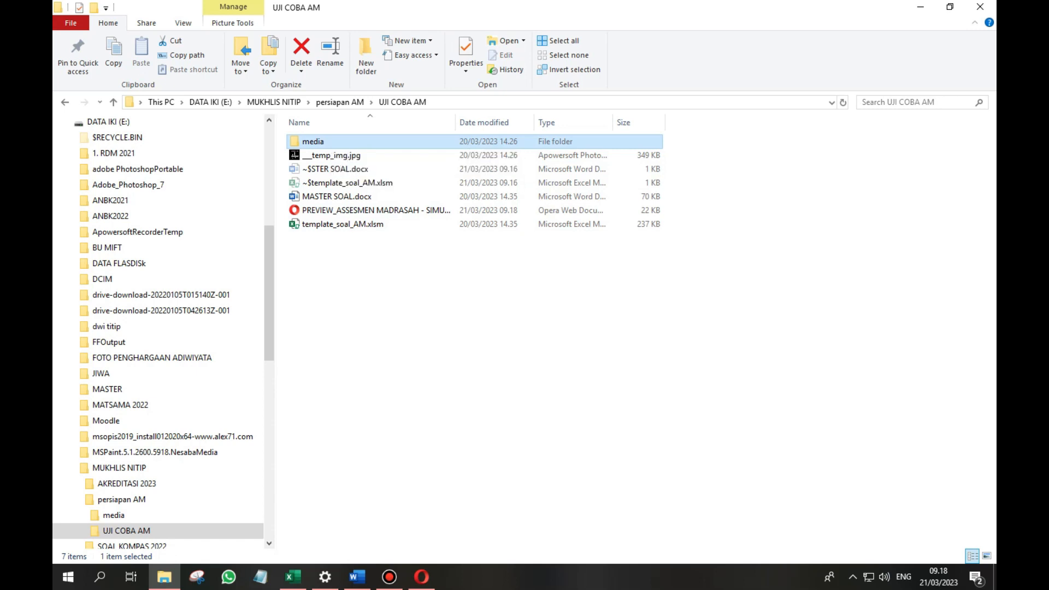
key(Return)
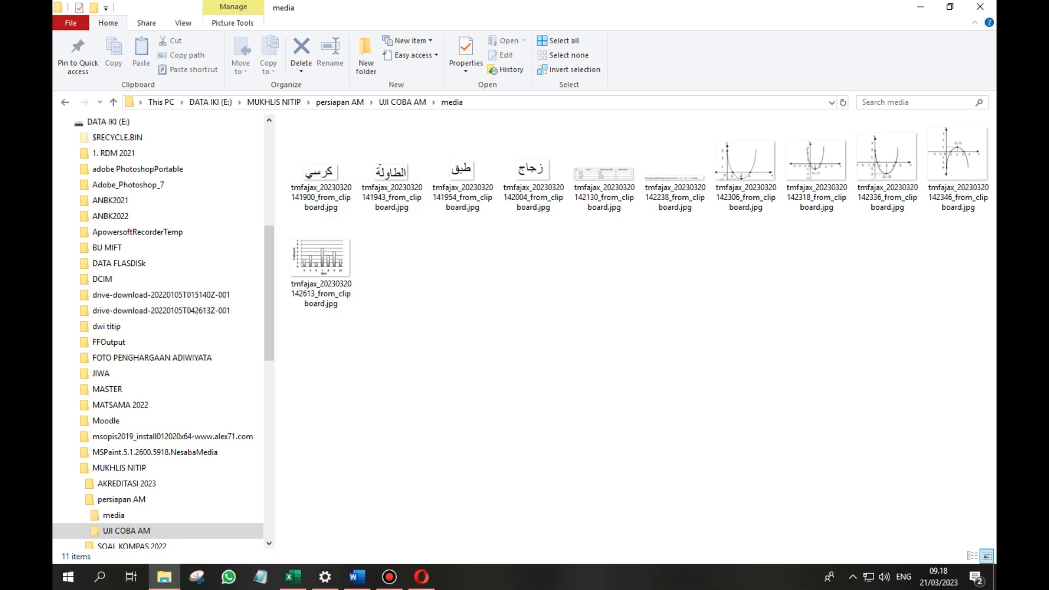
- Create the import copy of the completed Excel template with Ciptakan Salinan Import
click(293, 576)
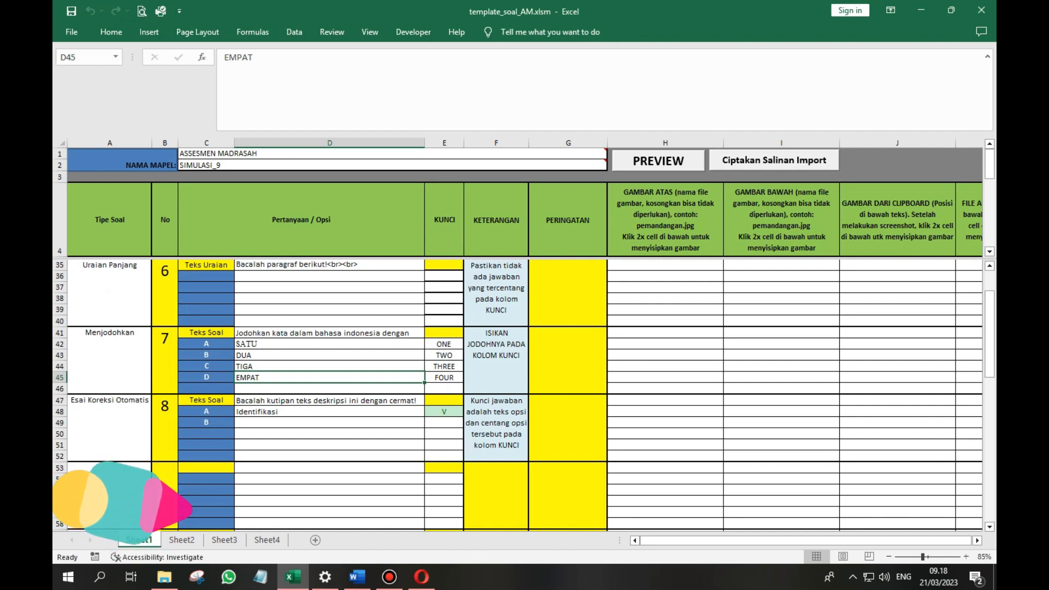
click(774, 161)
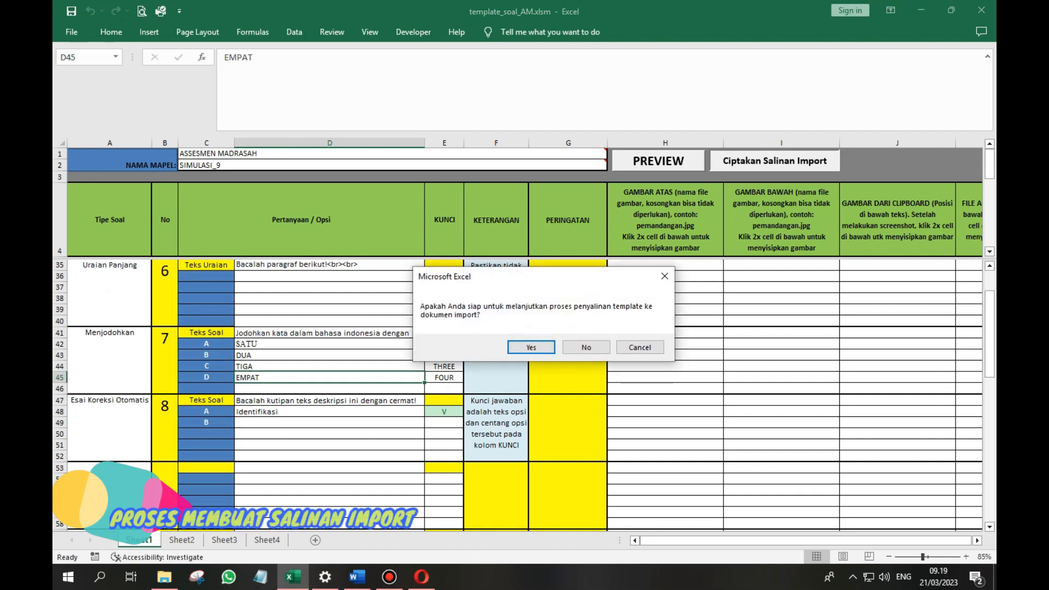
click(531, 347)
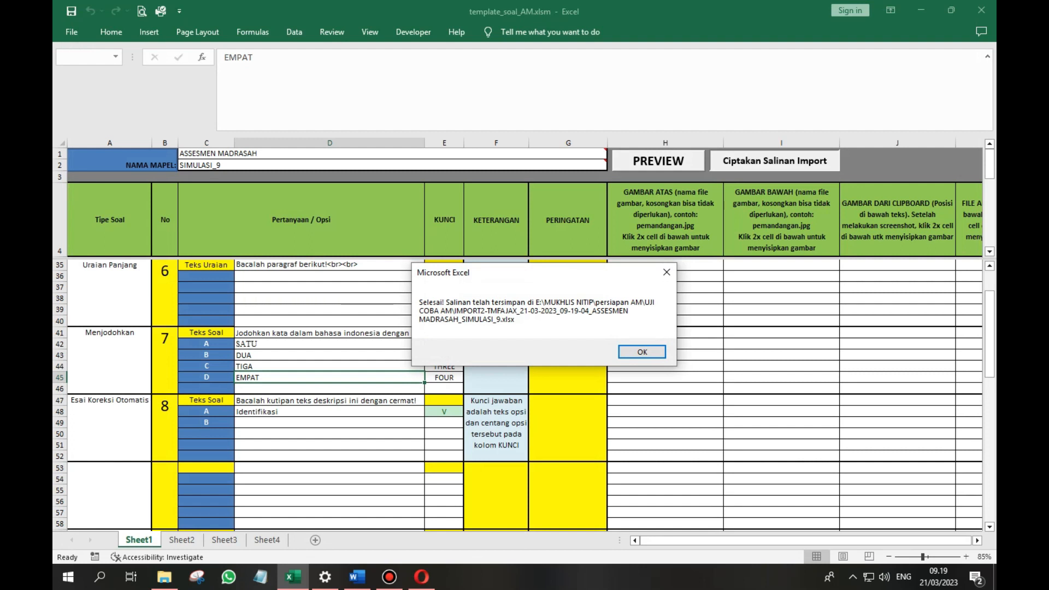
key(Return)
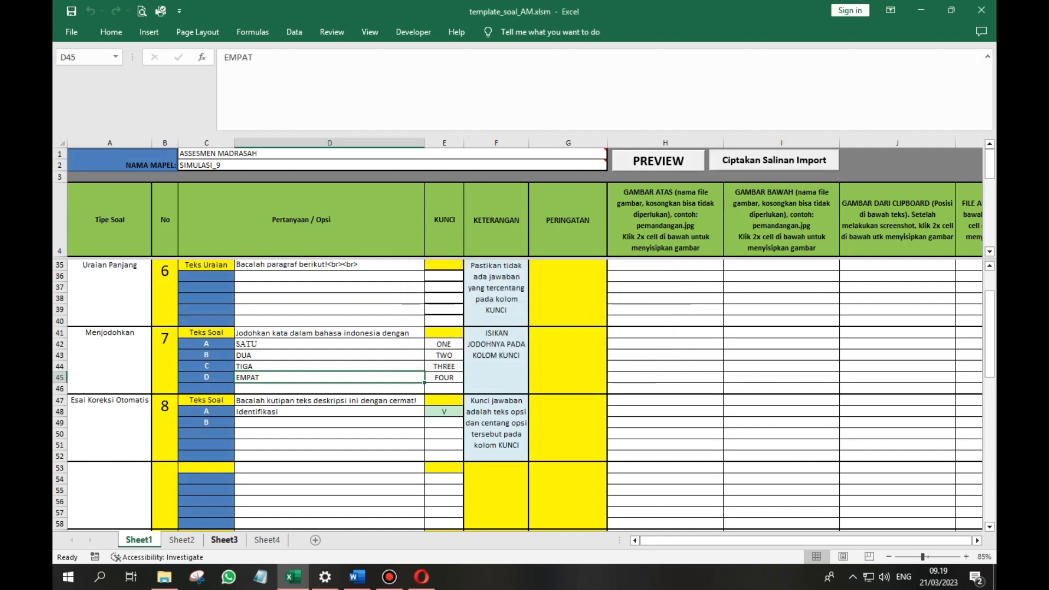
- Return to the UJI COBA AM folder in File Explorer and locate the generated IMPORT2 workbook
click(163, 576)
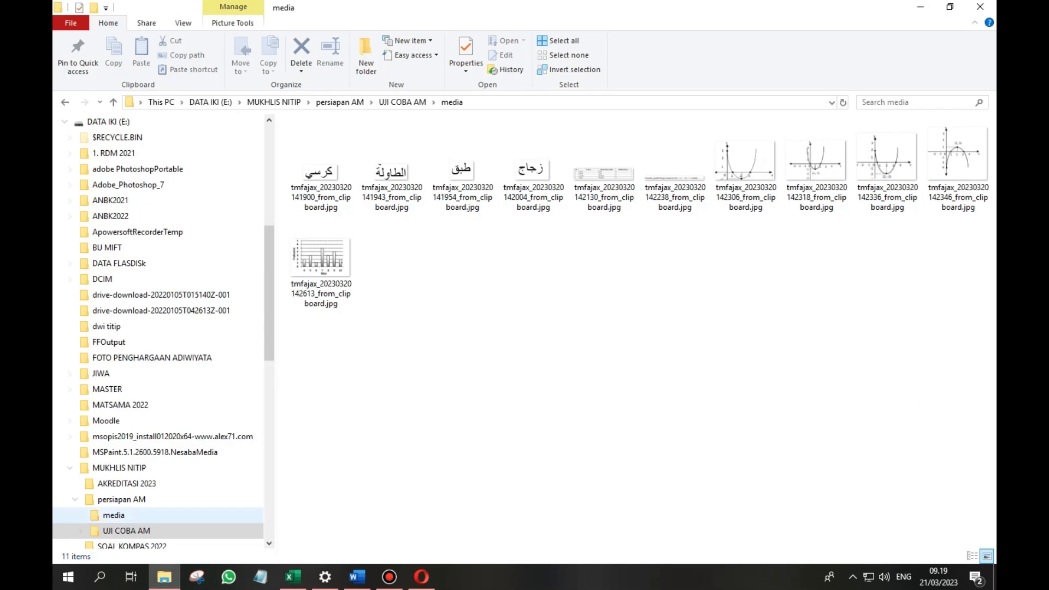
click(126, 531)
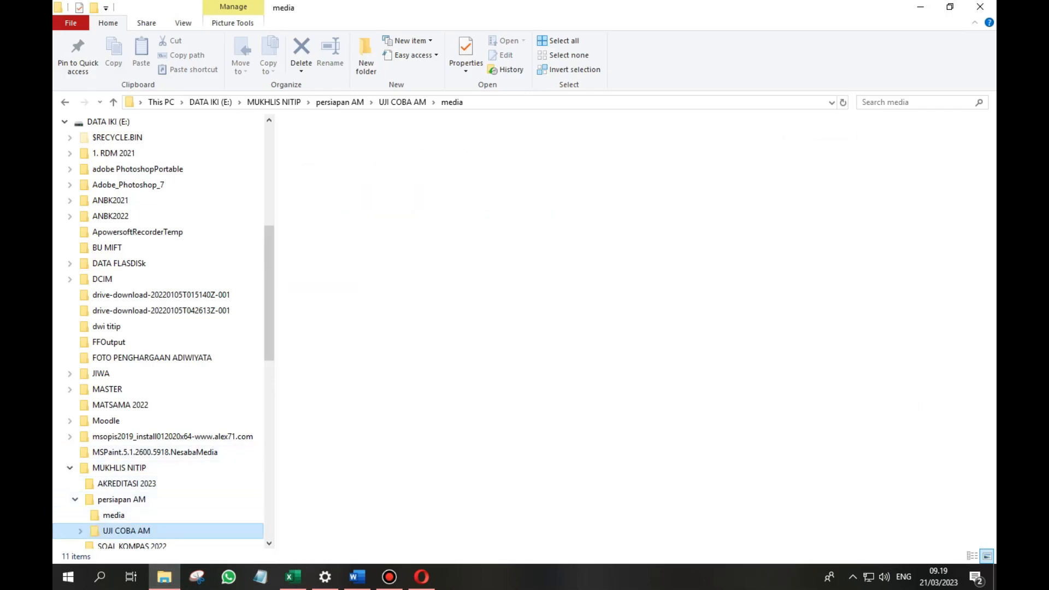
click(407, 311)
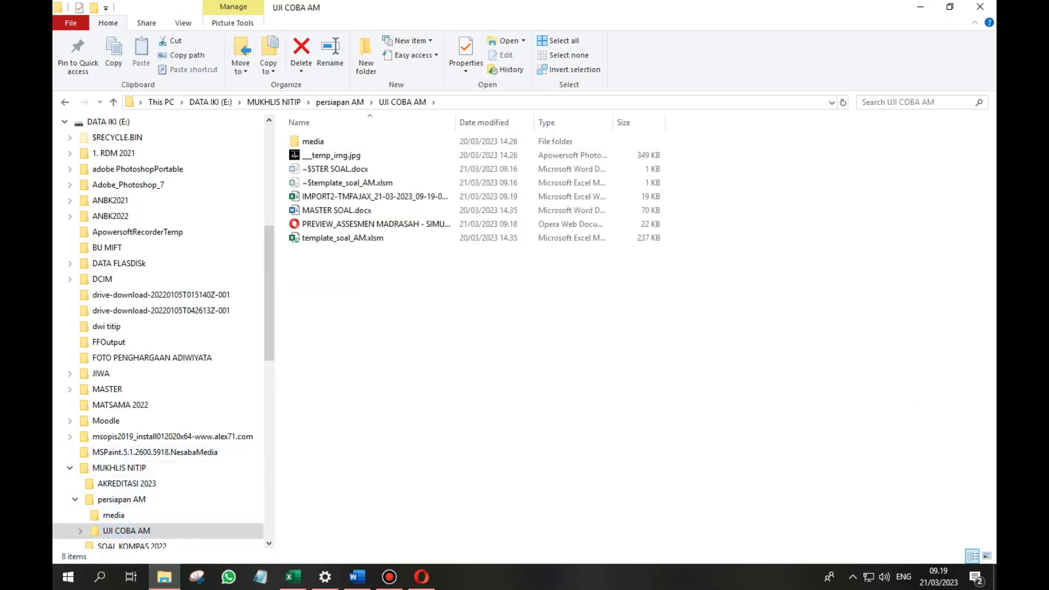
click(409, 197)
click(416, 322)
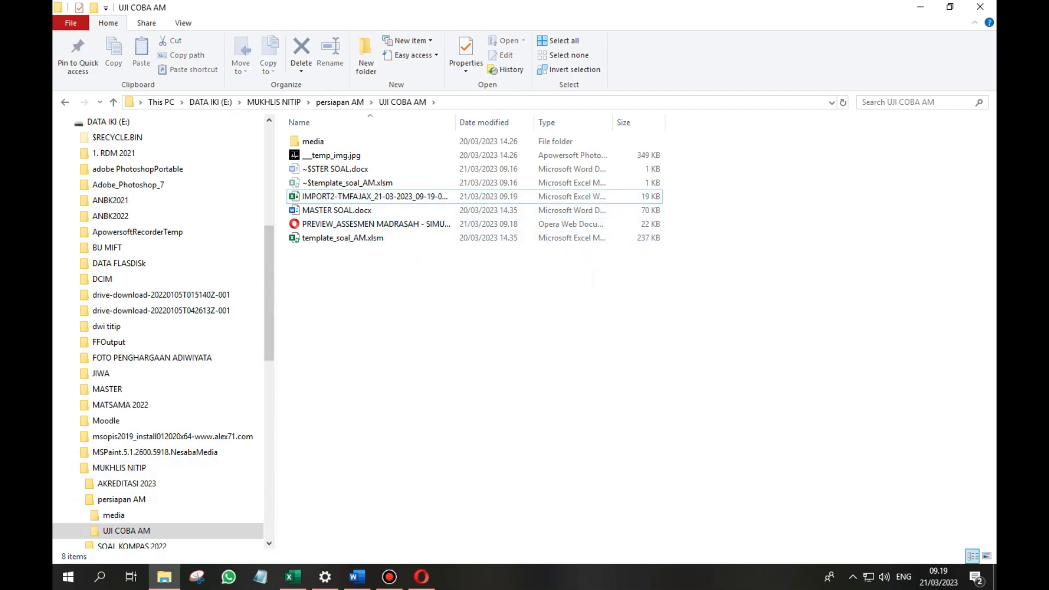
- Rename the UJI COBA AM folder inside persiapan AM as SIMULASI_9 and minimize File Explorer
click(126, 530)
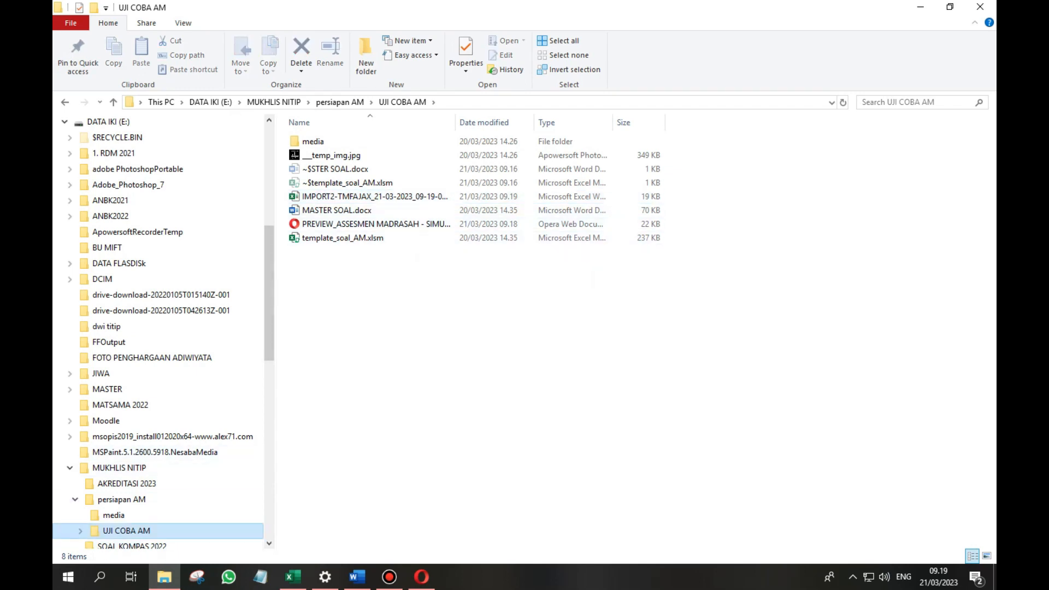
click(121, 499)
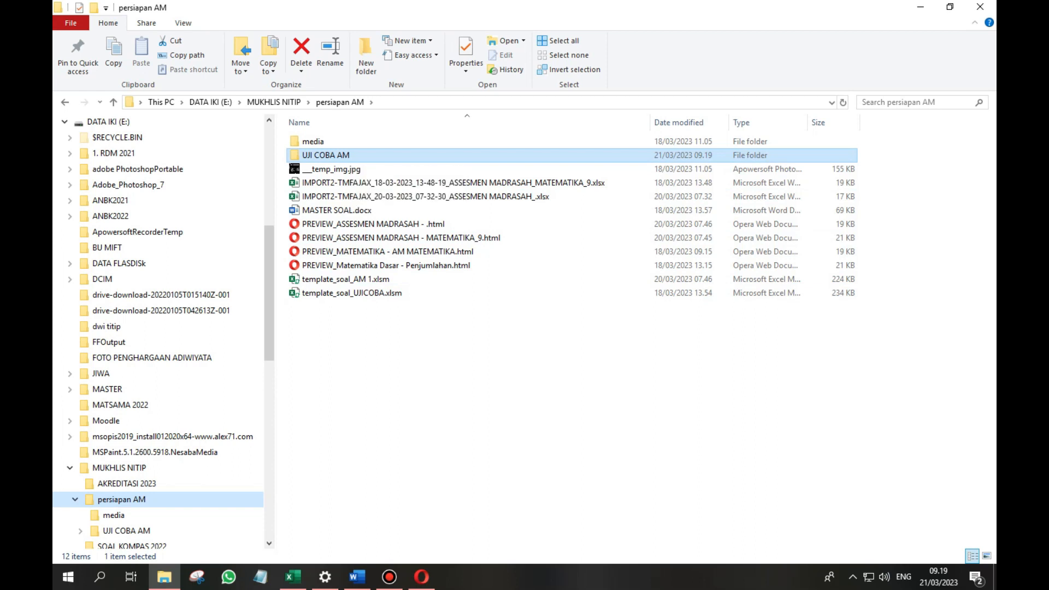
right_click(350, 156)
click(390, 444)
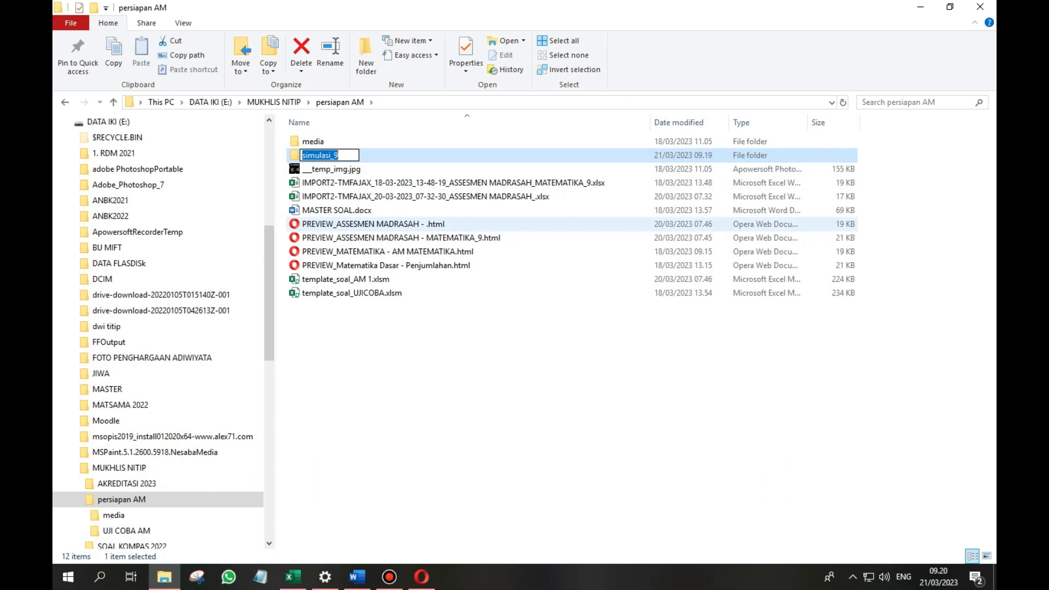
text(SI)
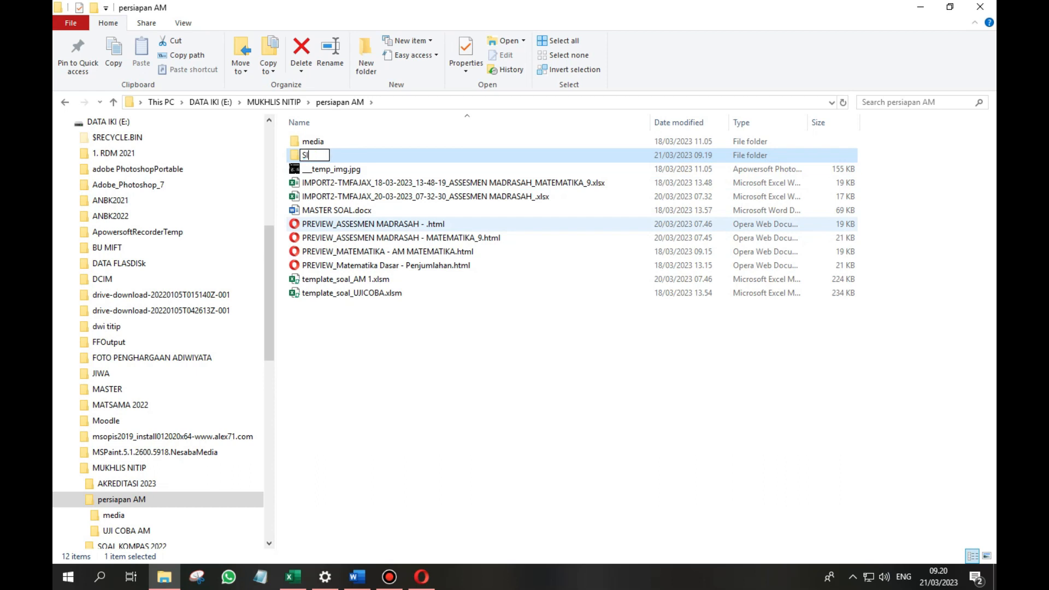
text(MULAASI_9)
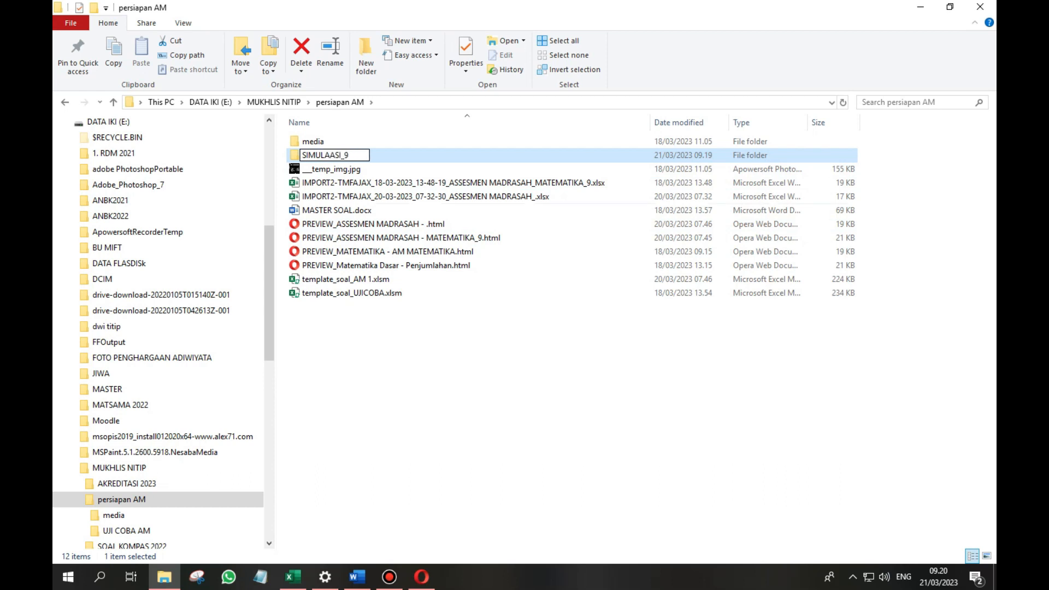
key(Left)
key(Left)
key(Left)
key(Left)
key(BackSpace)
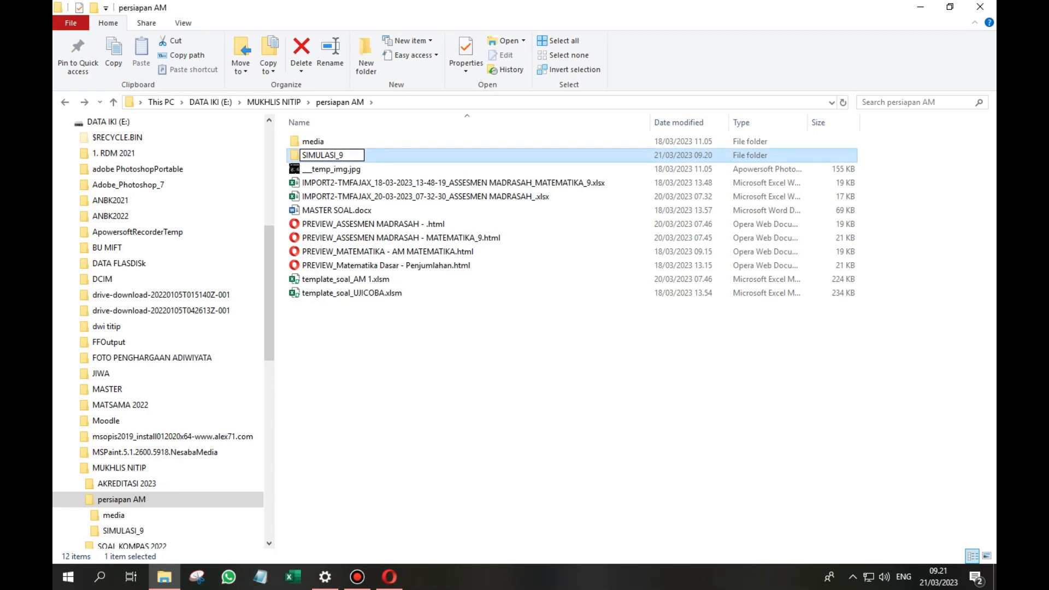
click(470, 382)
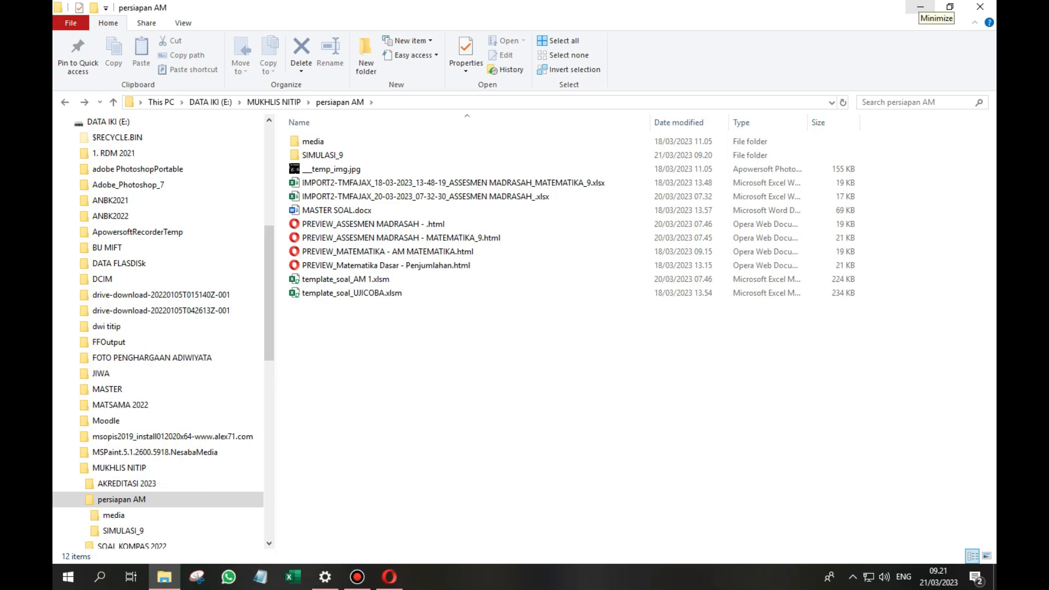
click(920, 7)
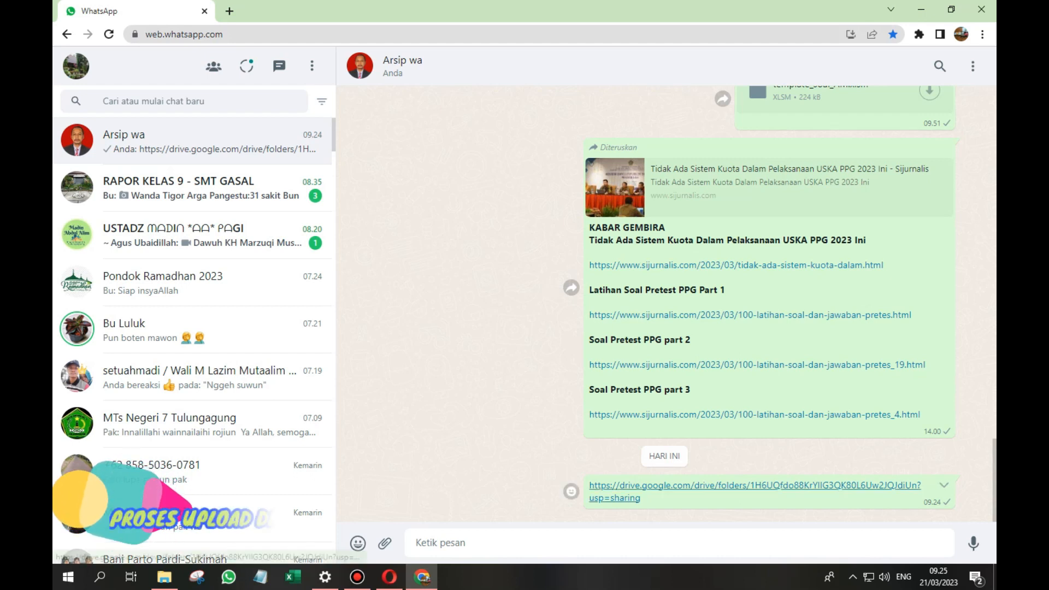
- Open the Google Drive folder SIMULASI SOAL AM from the link in the WhatsApp chat and upload the SIMULASI_9 folder from persiapan AM
click(754, 485)
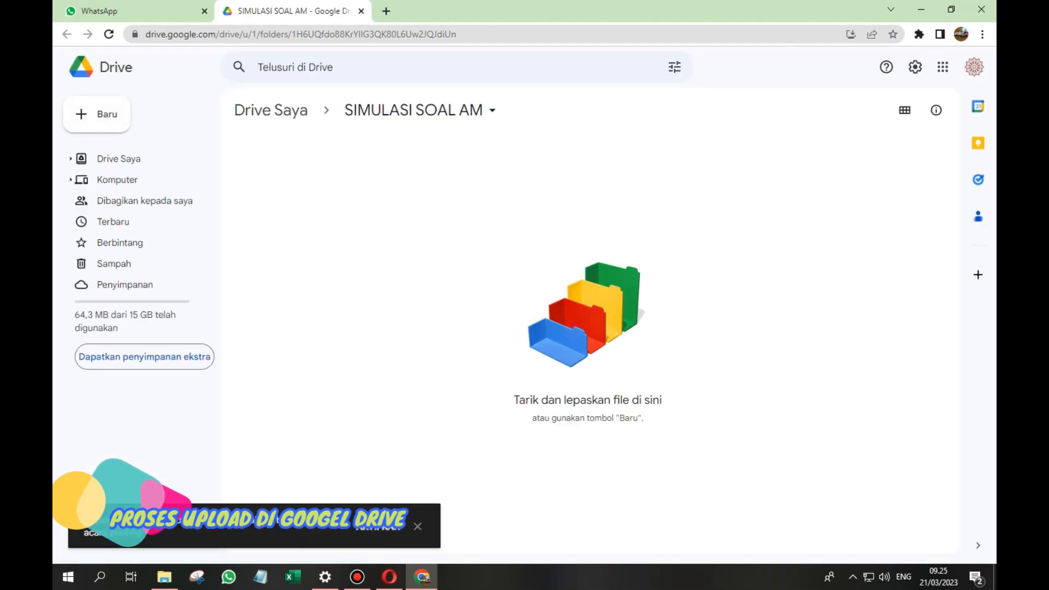
right_click(414, 200)
click(484, 273)
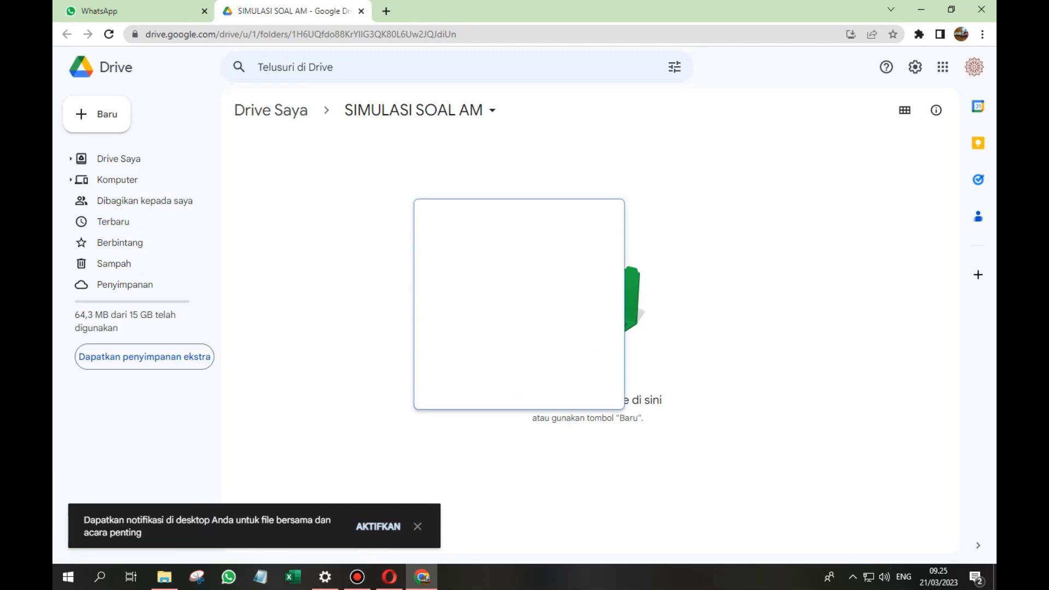
click(419, 110)
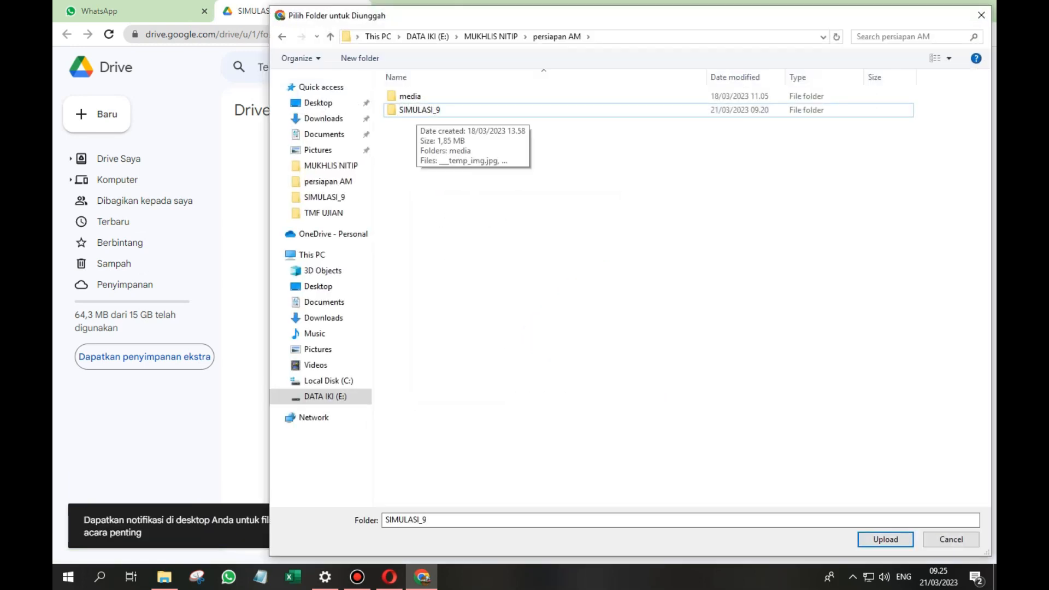
key(Return)
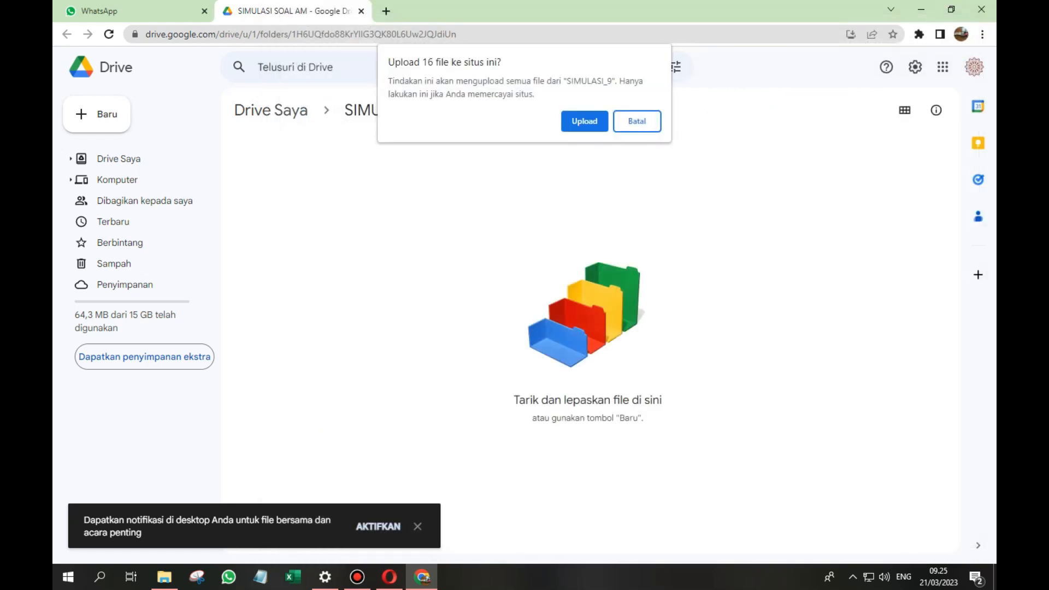
key(Return)
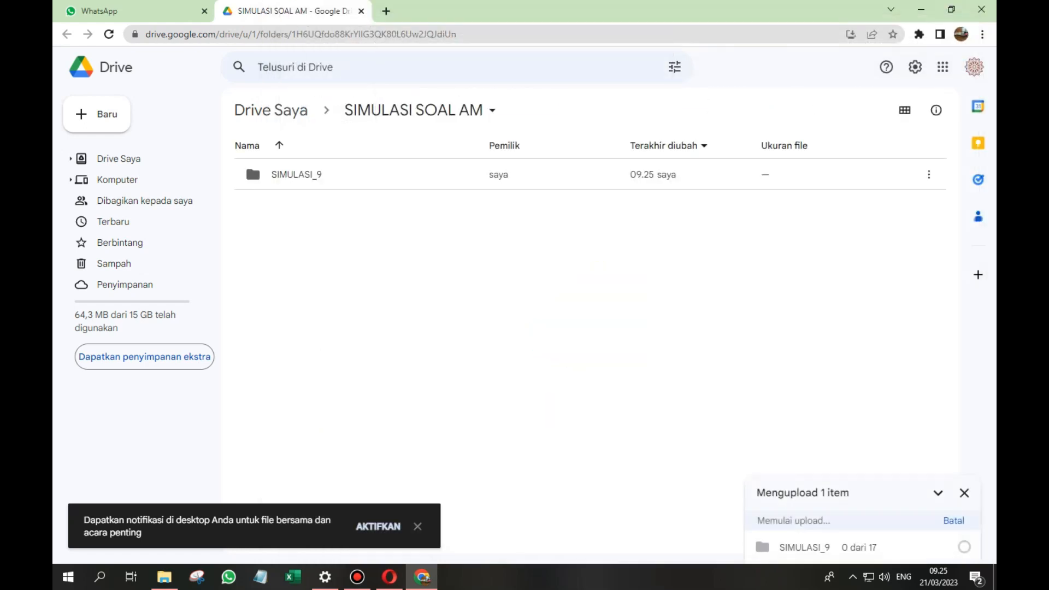